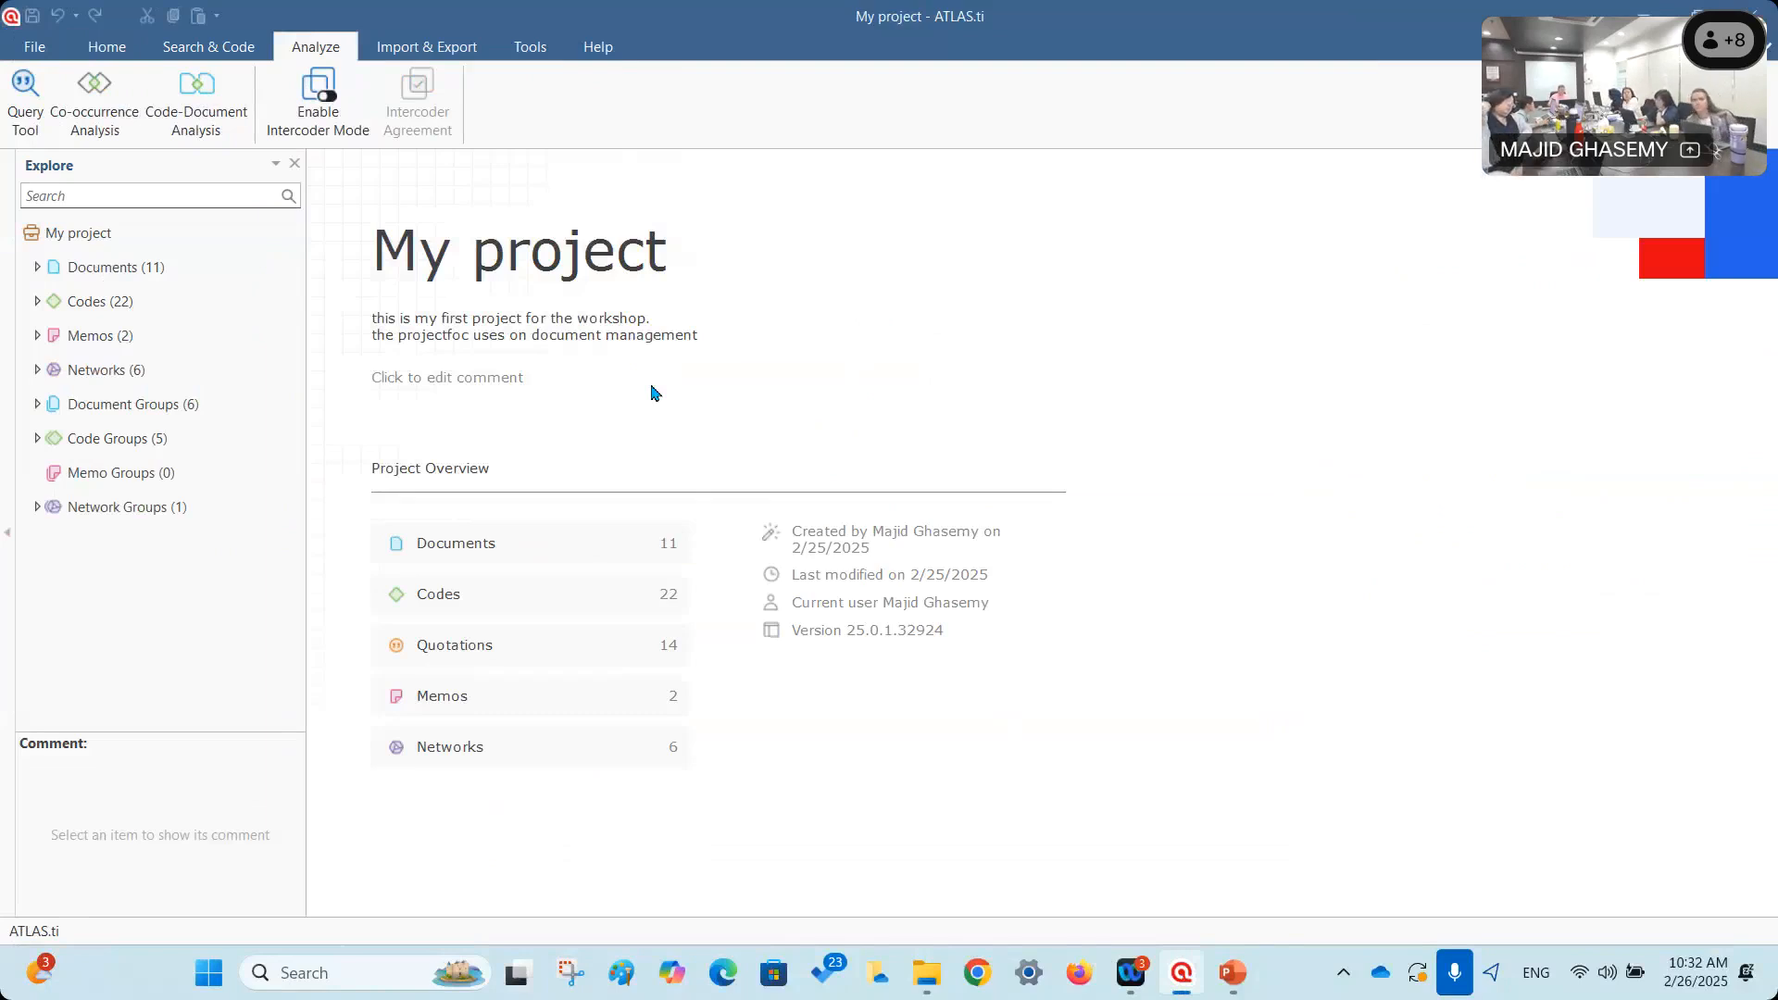
Expand the project's documents and open D 1: Paper 1.
{"action": "left_click", "coordinate": [36, 269]}
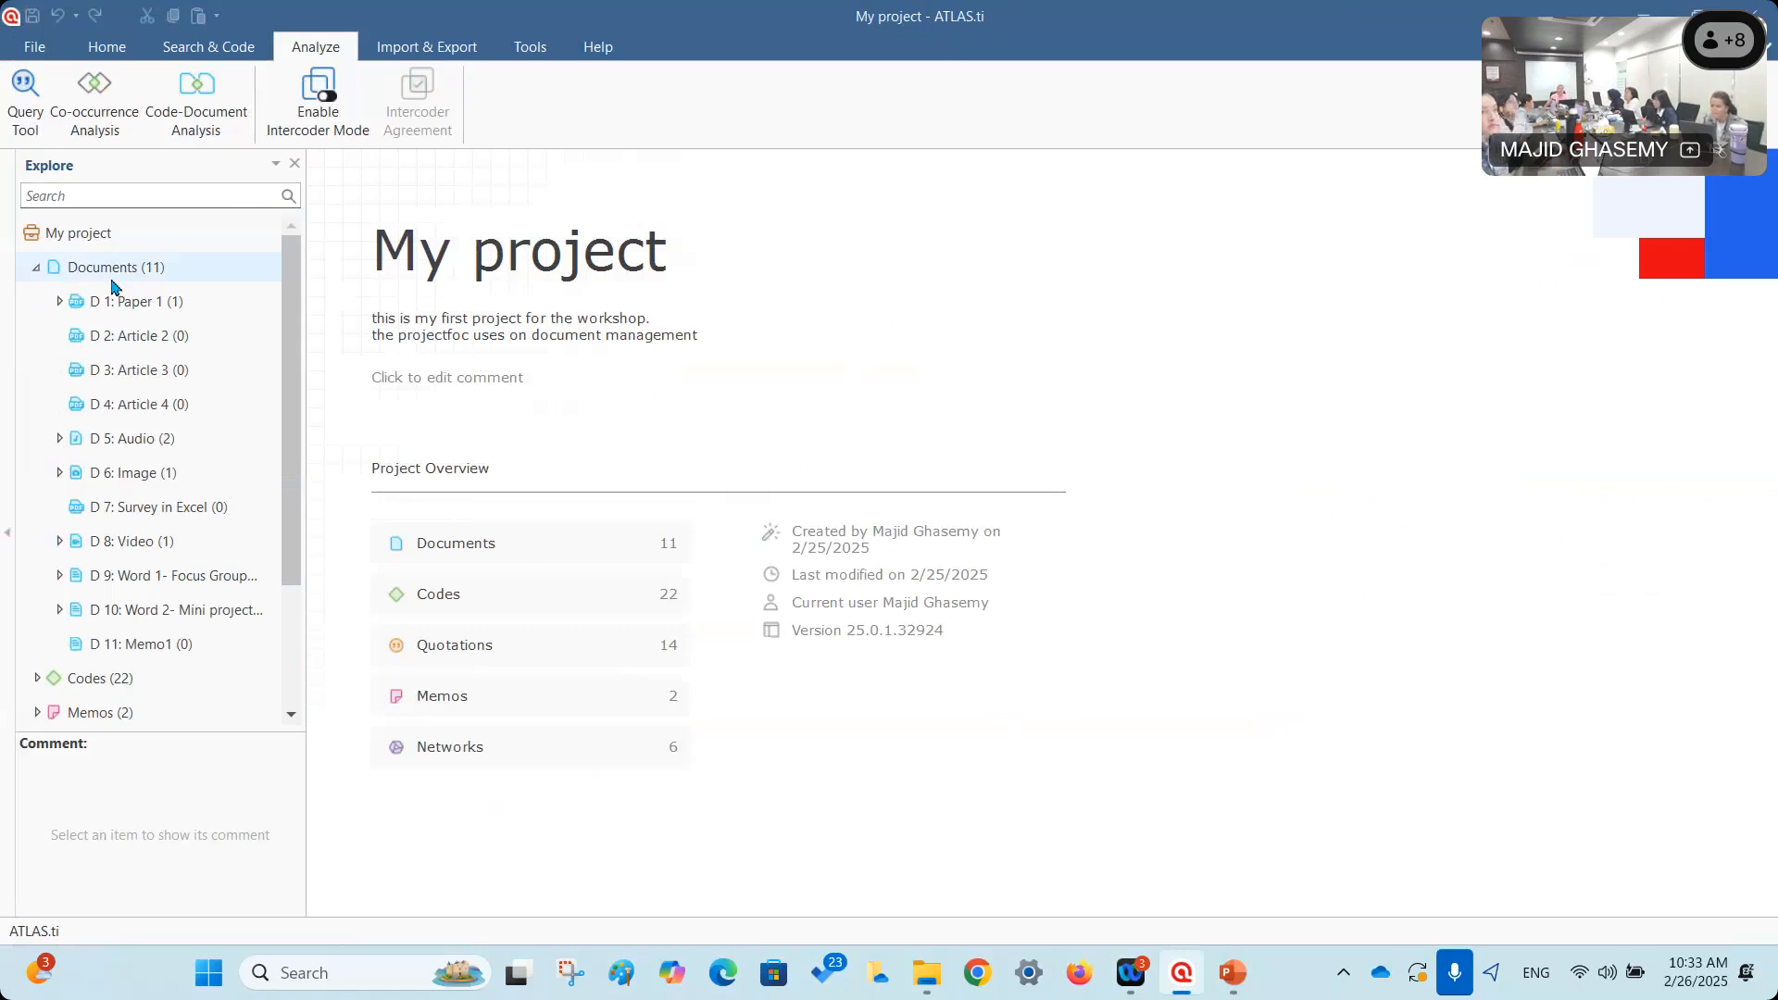
{"action": "left_click", "coordinate": [96, 71]}
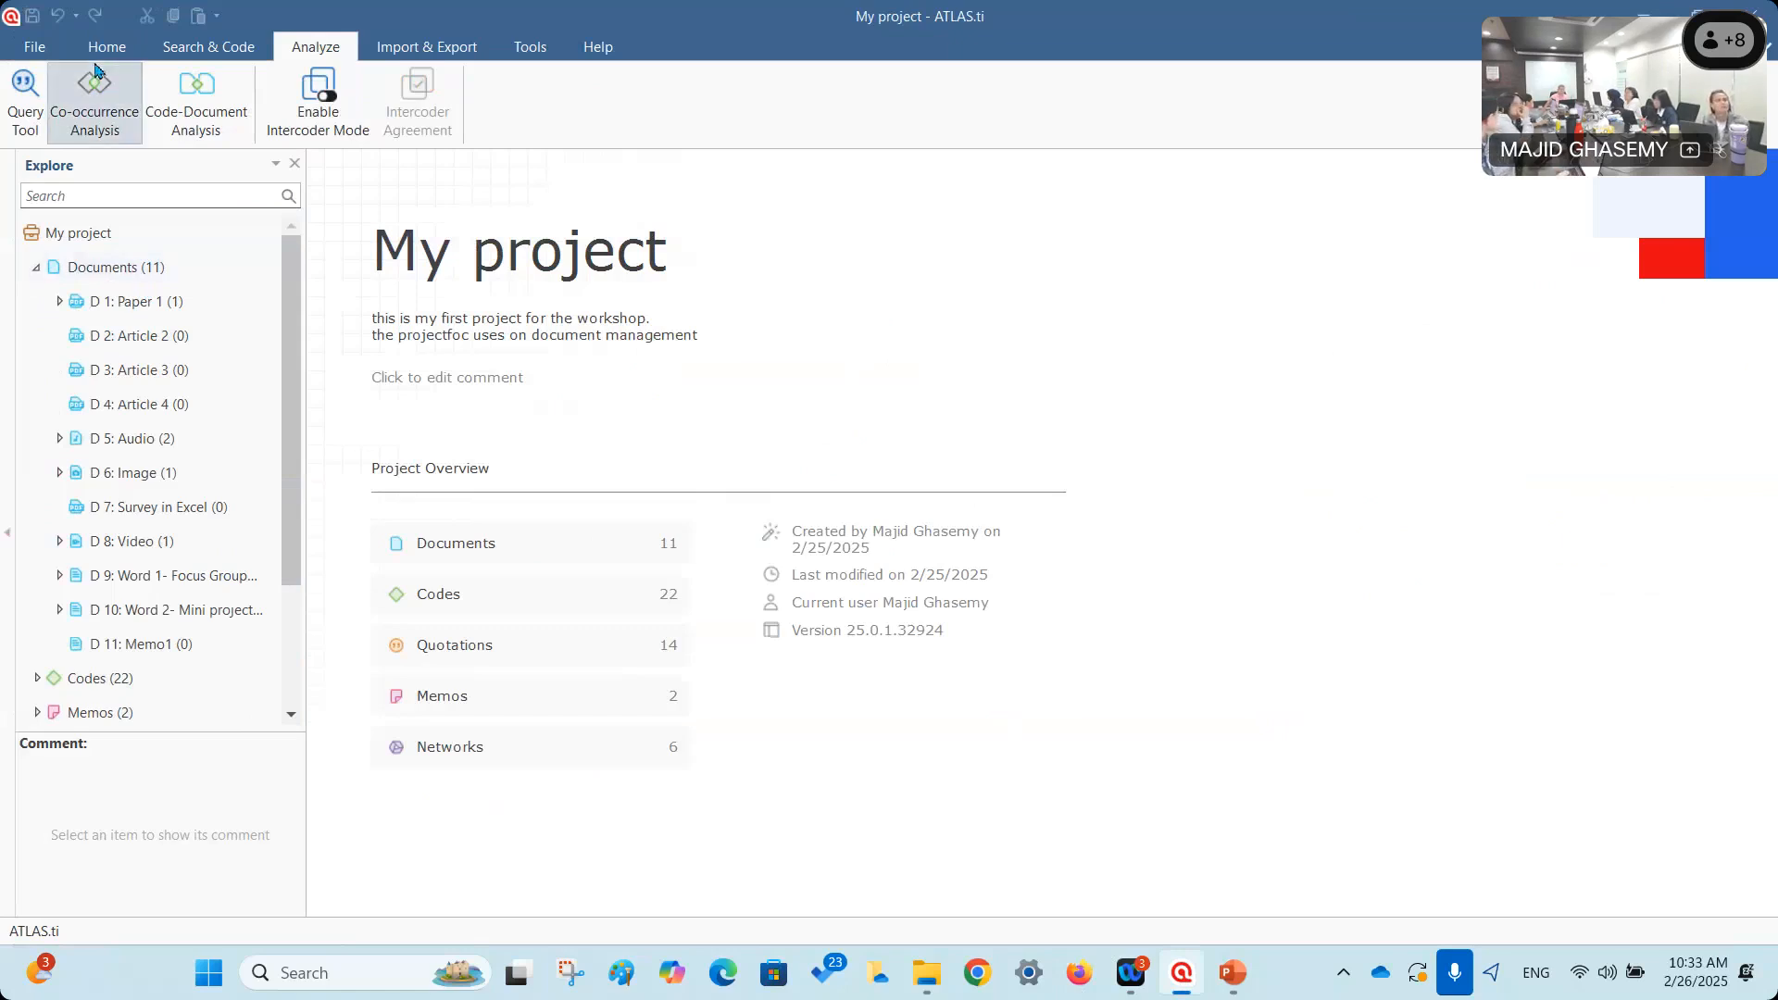
{"action": "right_click", "coordinate": [134, 301]}
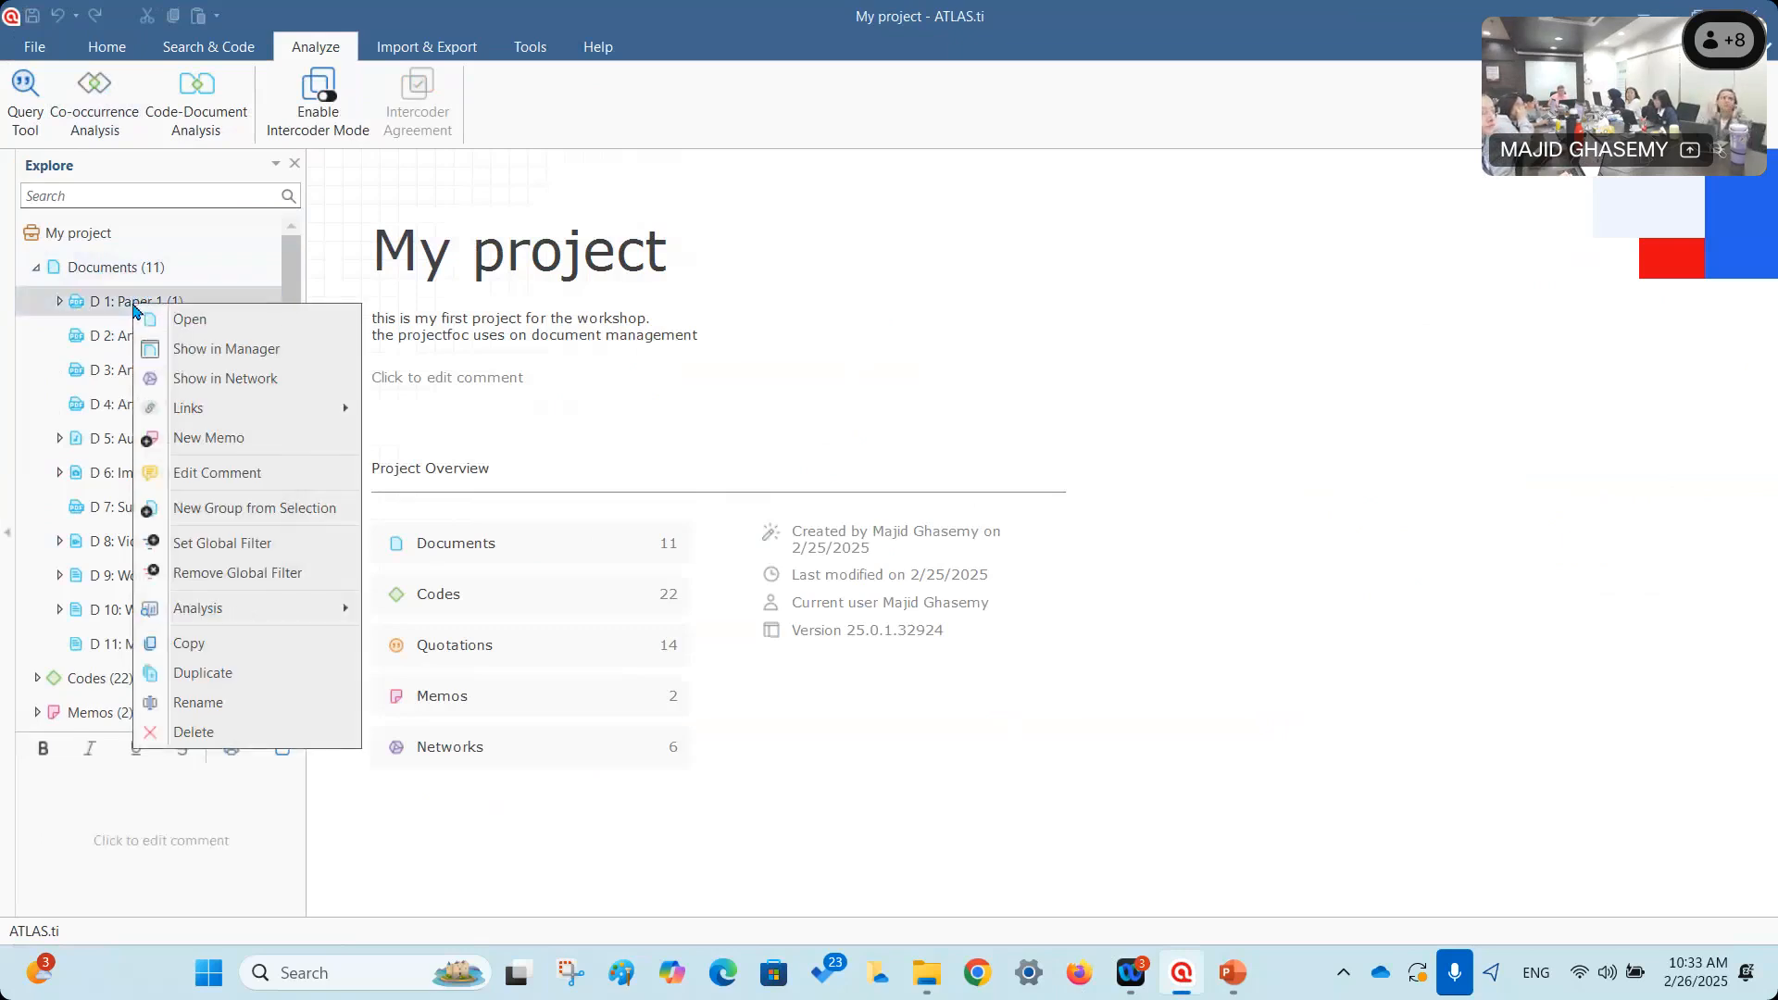
{"action": "left_click", "coordinate": [184, 330]}
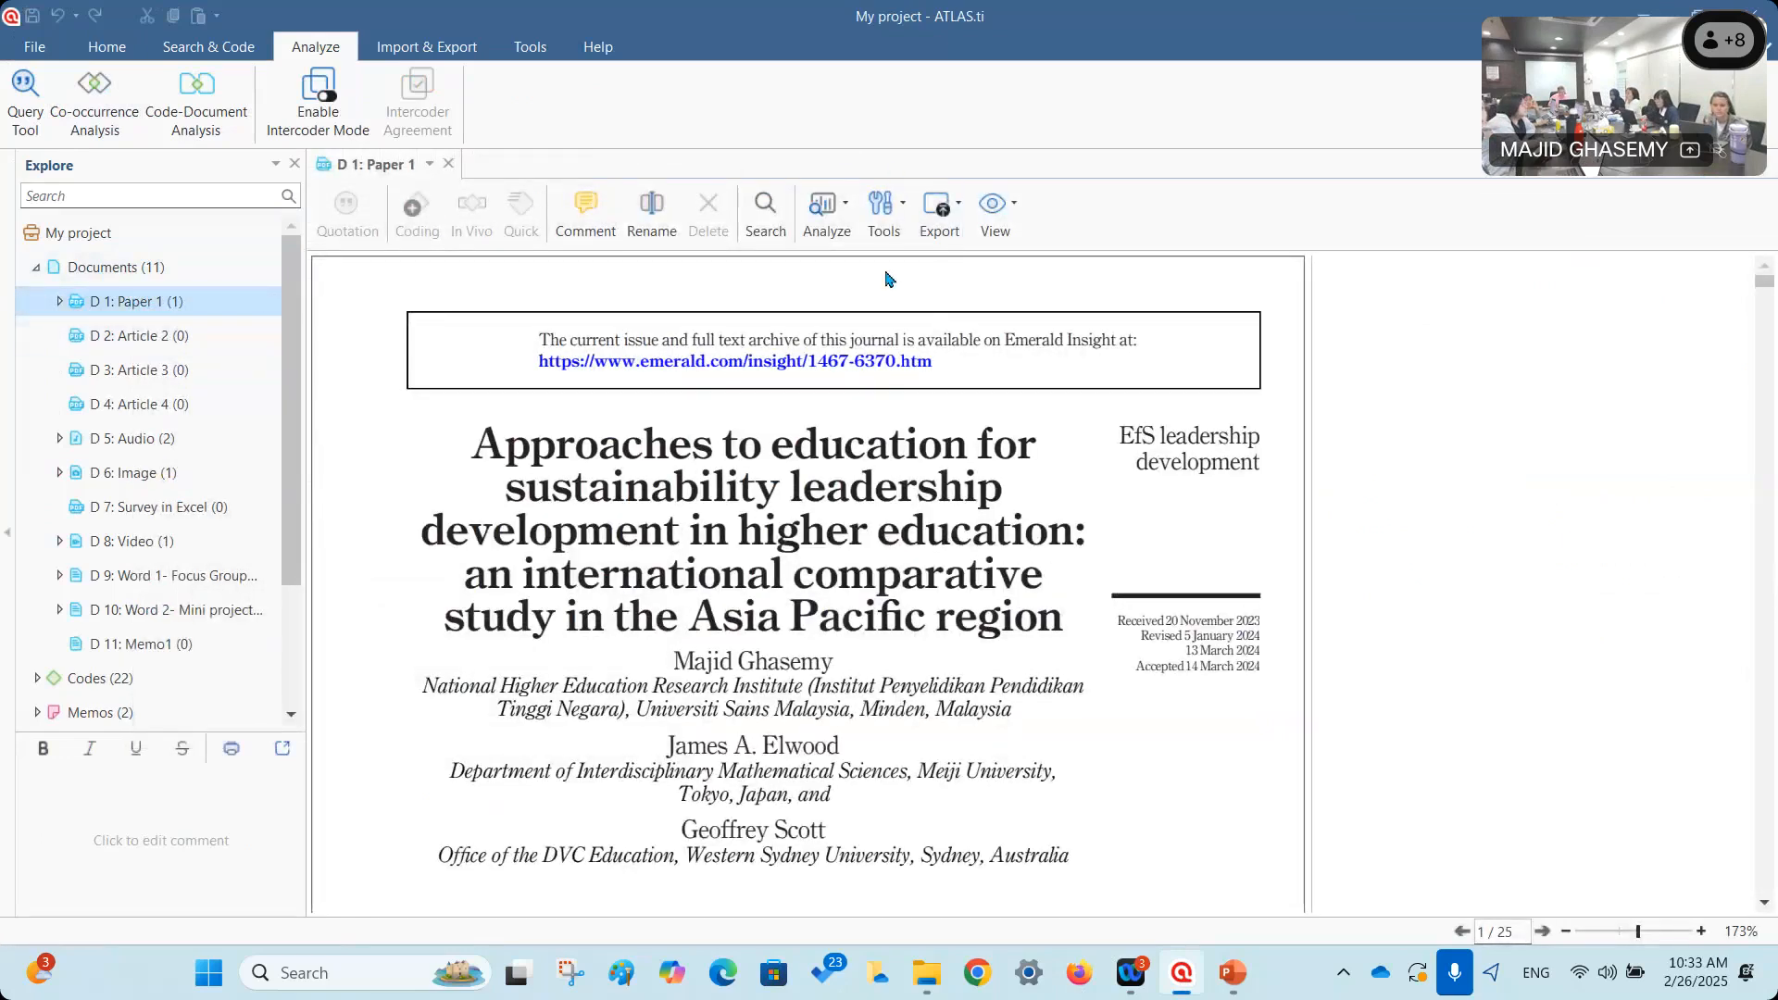
Run a Word Frequencies analysis on Paper 1, view it as a list and return to the word cloud.
{"action": "left_click", "coordinate": [846, 208]}
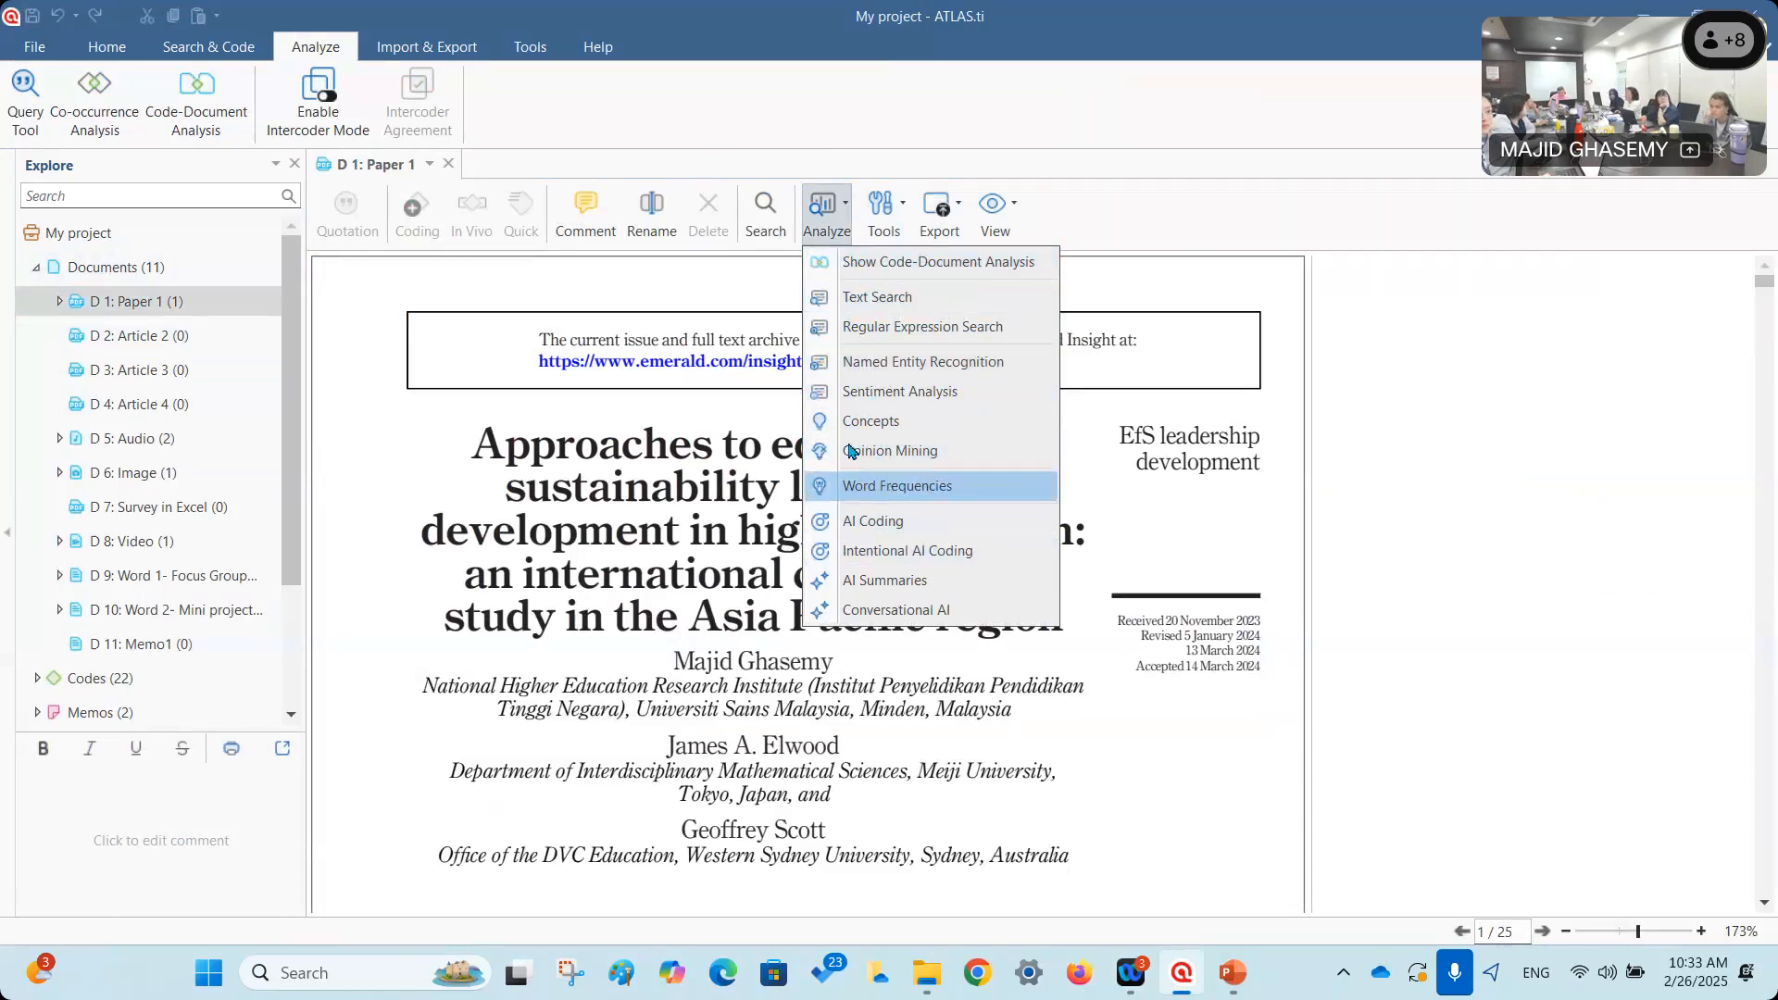
{"action": "left_click", "coordinate": [886, 489]}
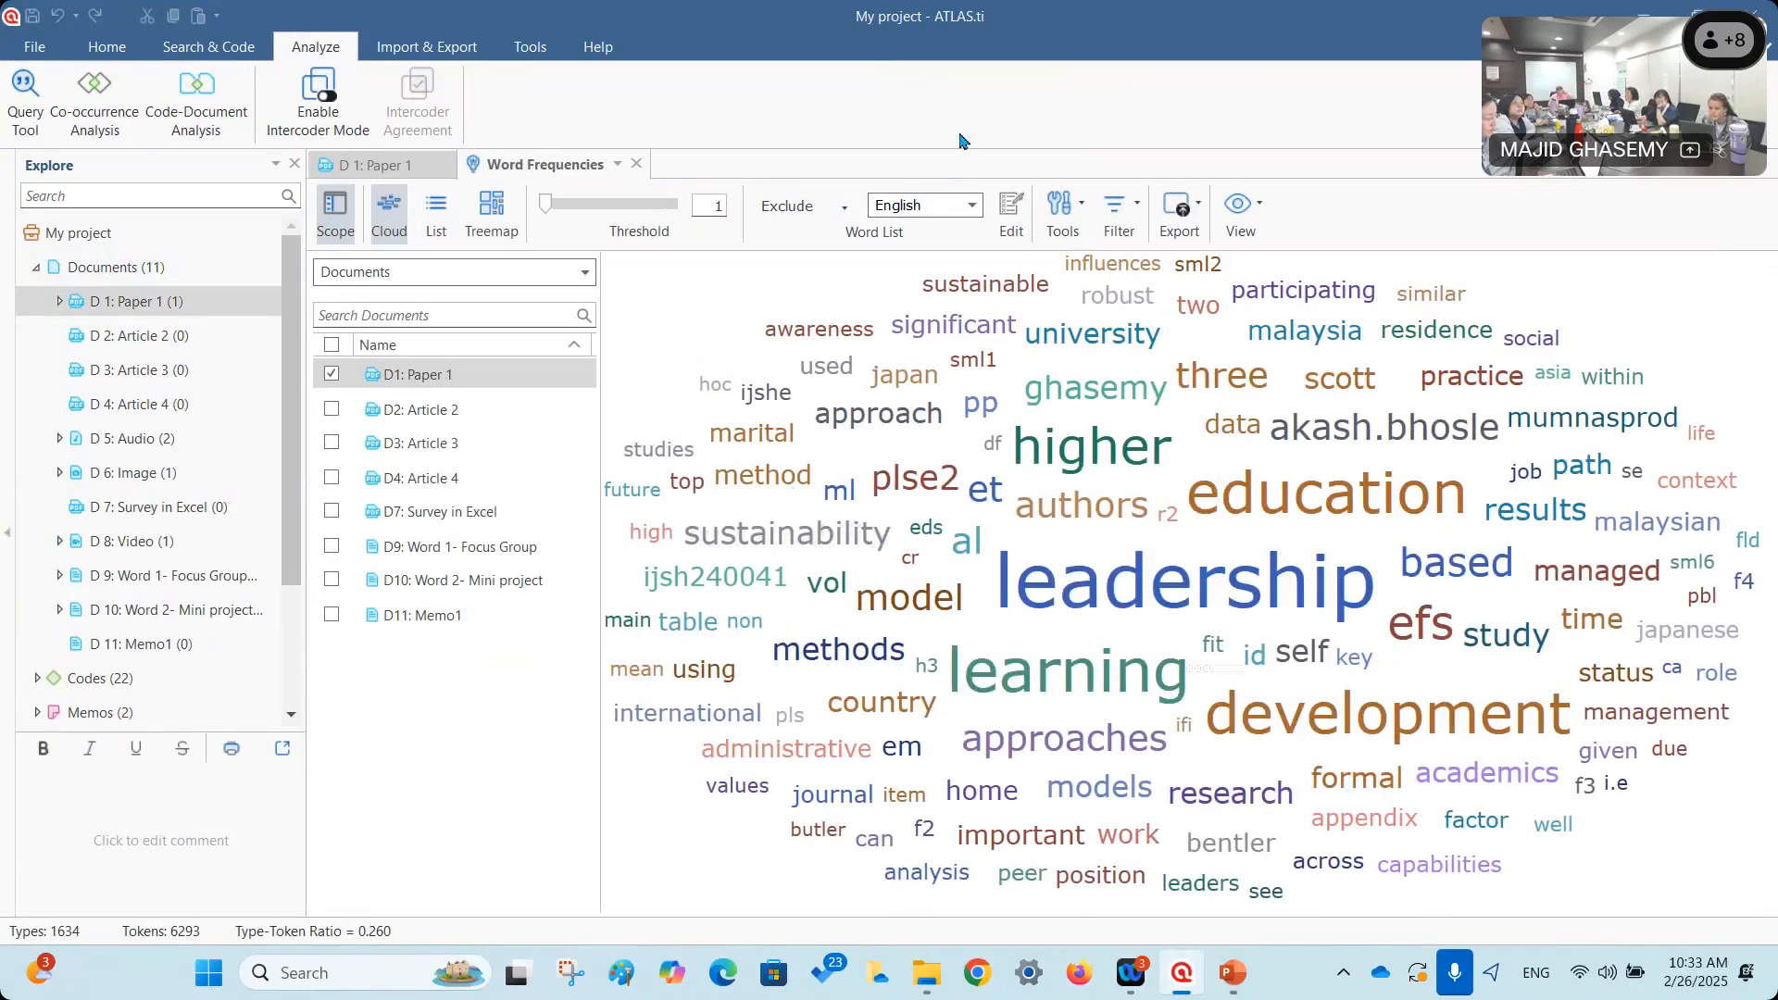
{"action": "left_click", "coordinate": [433, 219]}
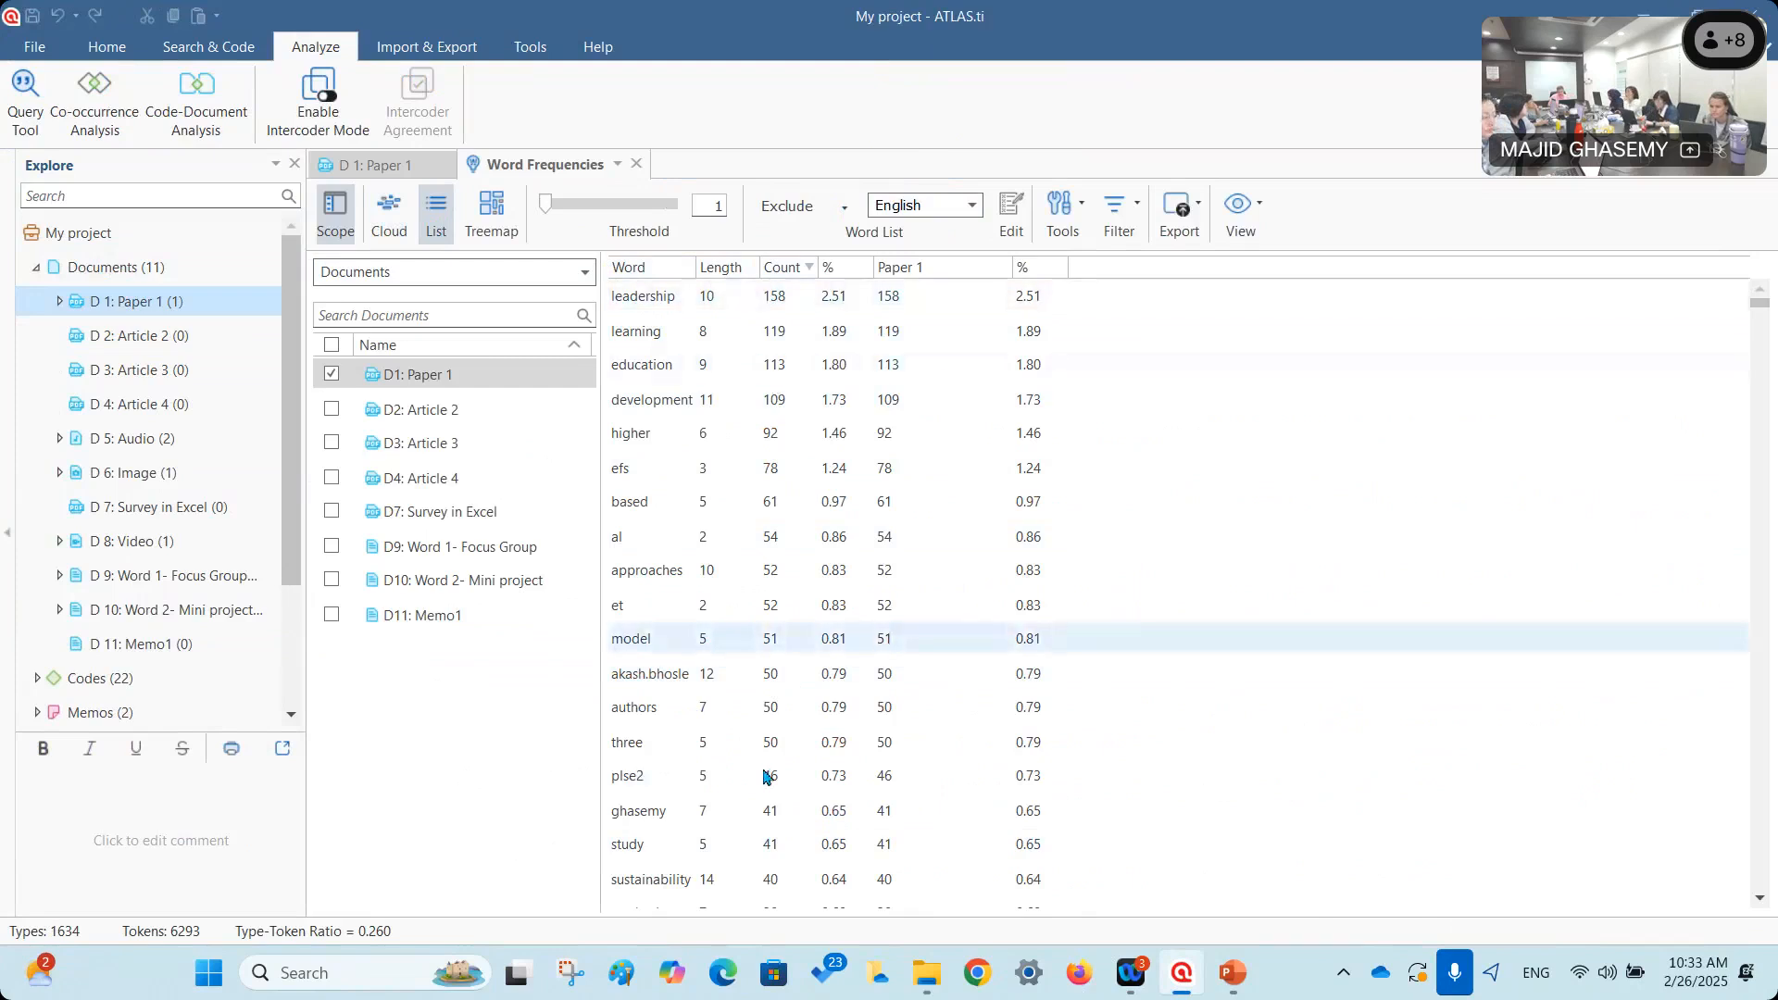
{"action": "left_click", "coordinate": [389, 216]}
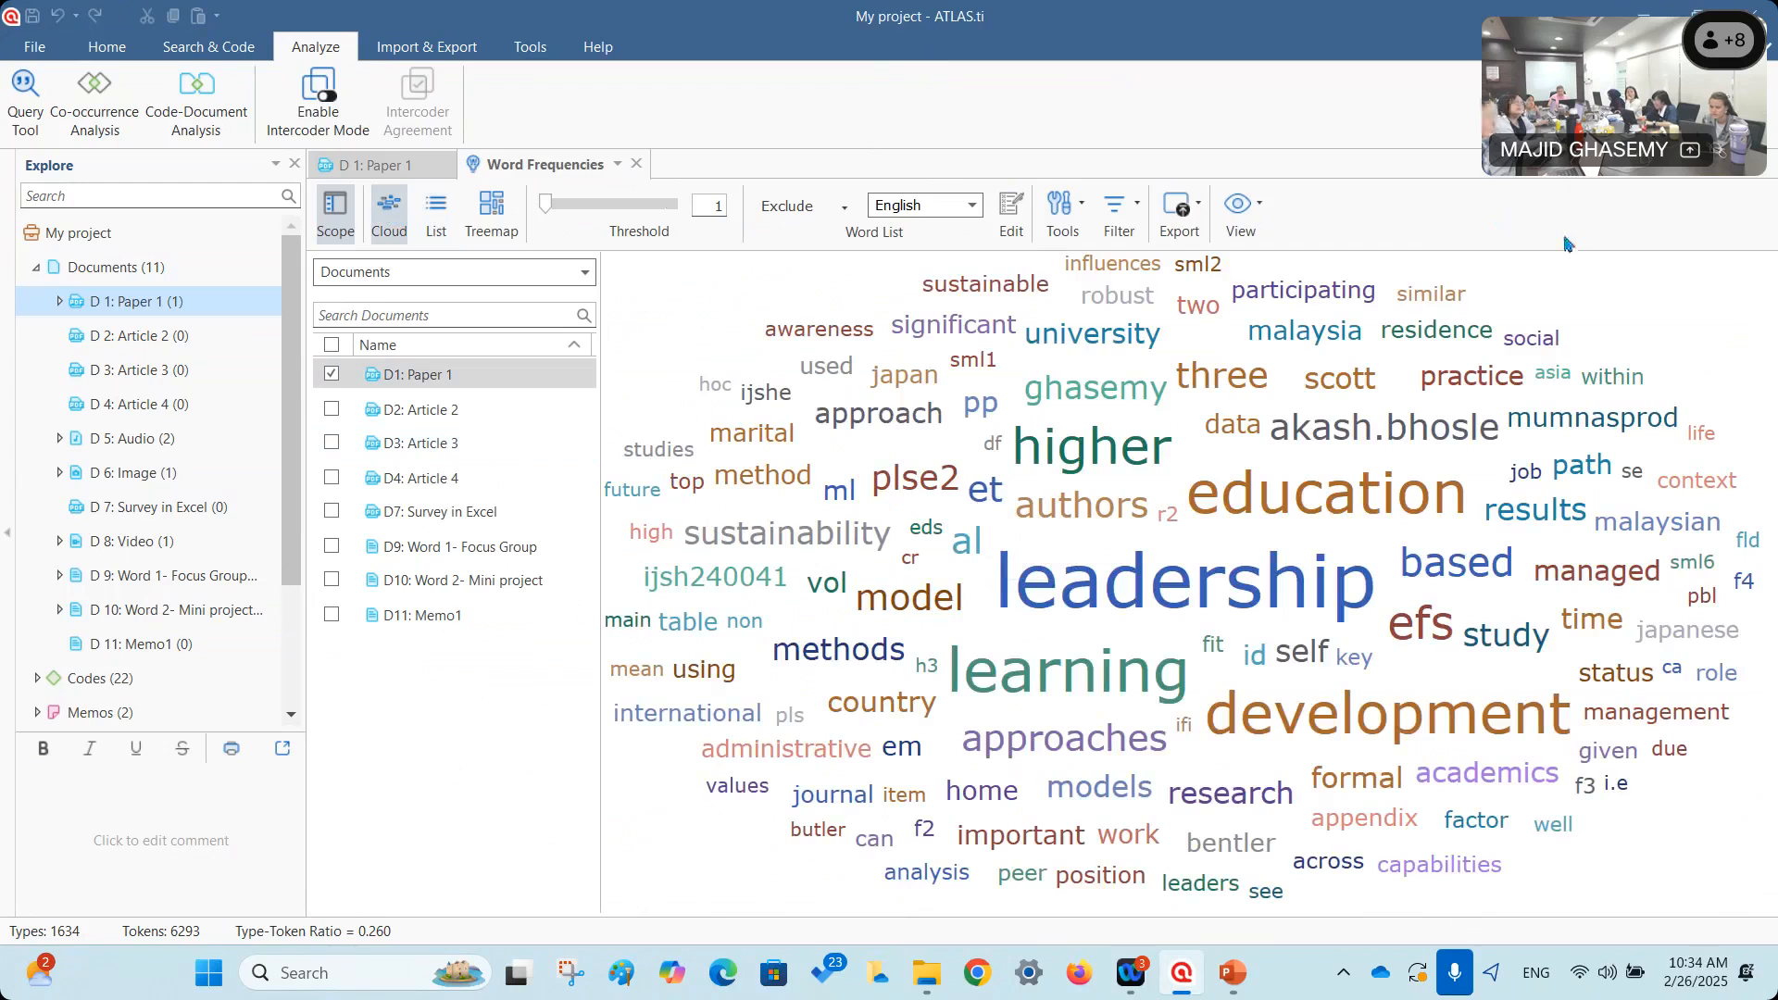
Export Paper 1's word cloud to the Desktop as the PNG image "Documents - Word Cloud" and minimize the opened picture.
{"action": "left_click", "coordinate": [1550, 169]}
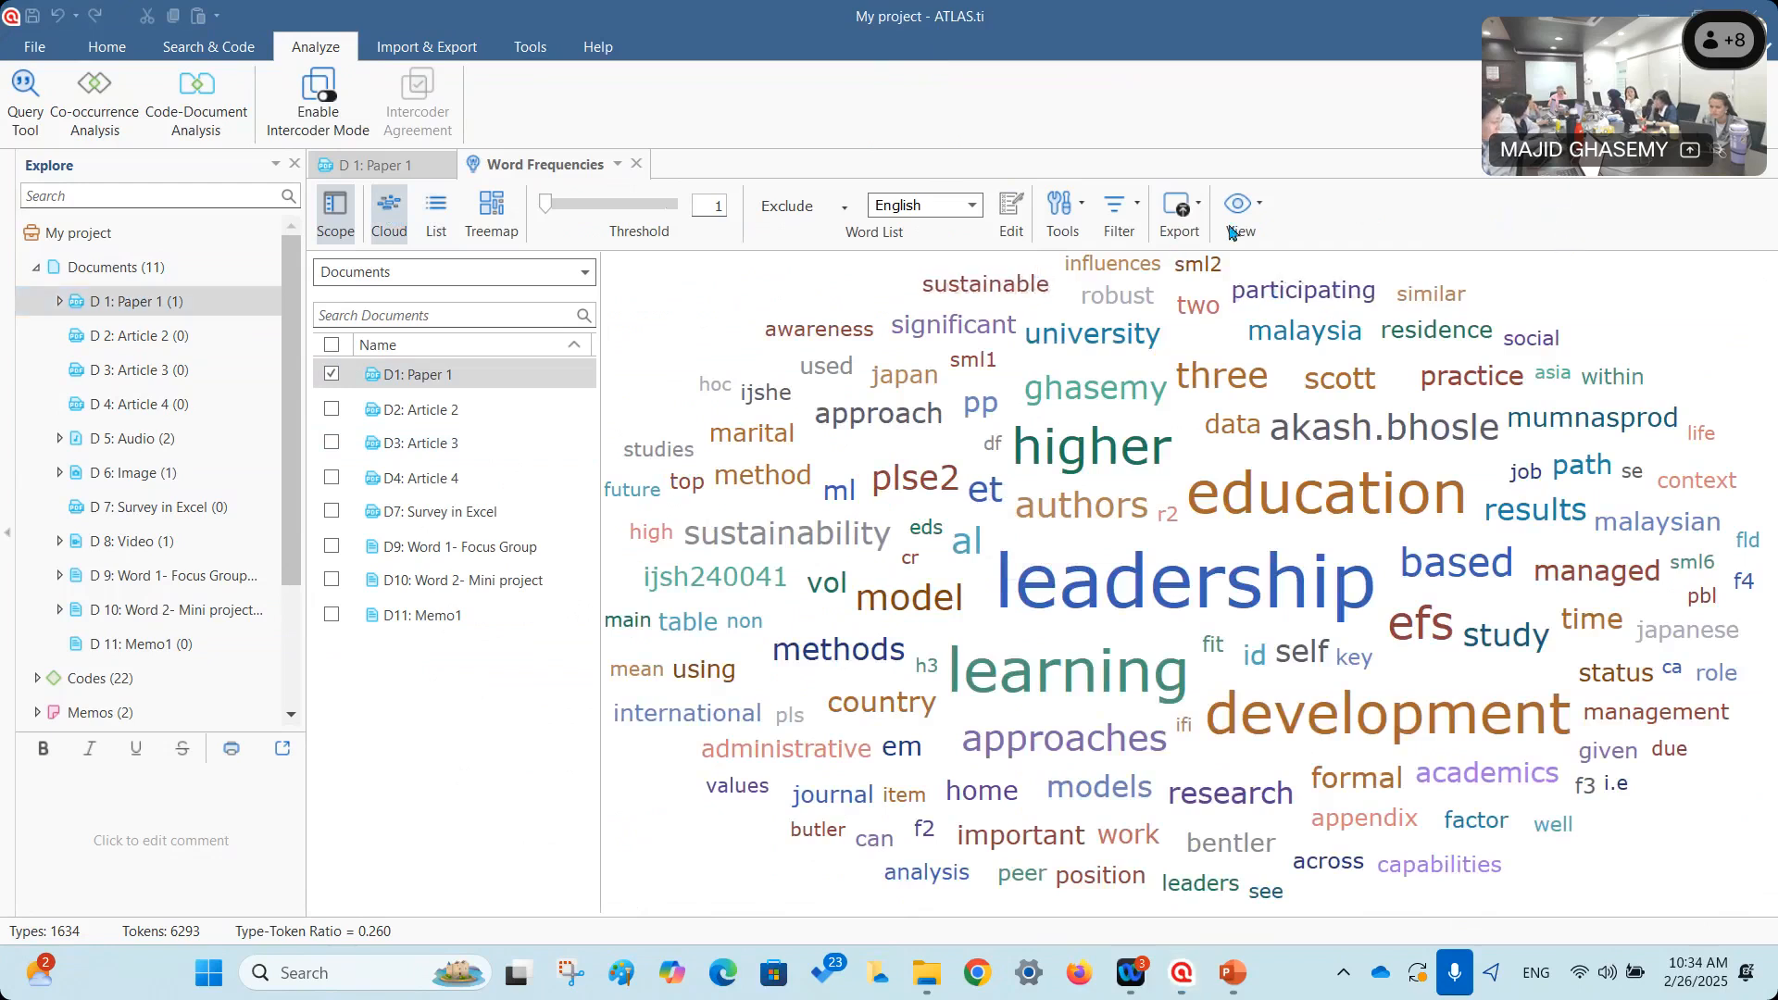
{"action": "left_click", "coordinate": [1194, 237]}
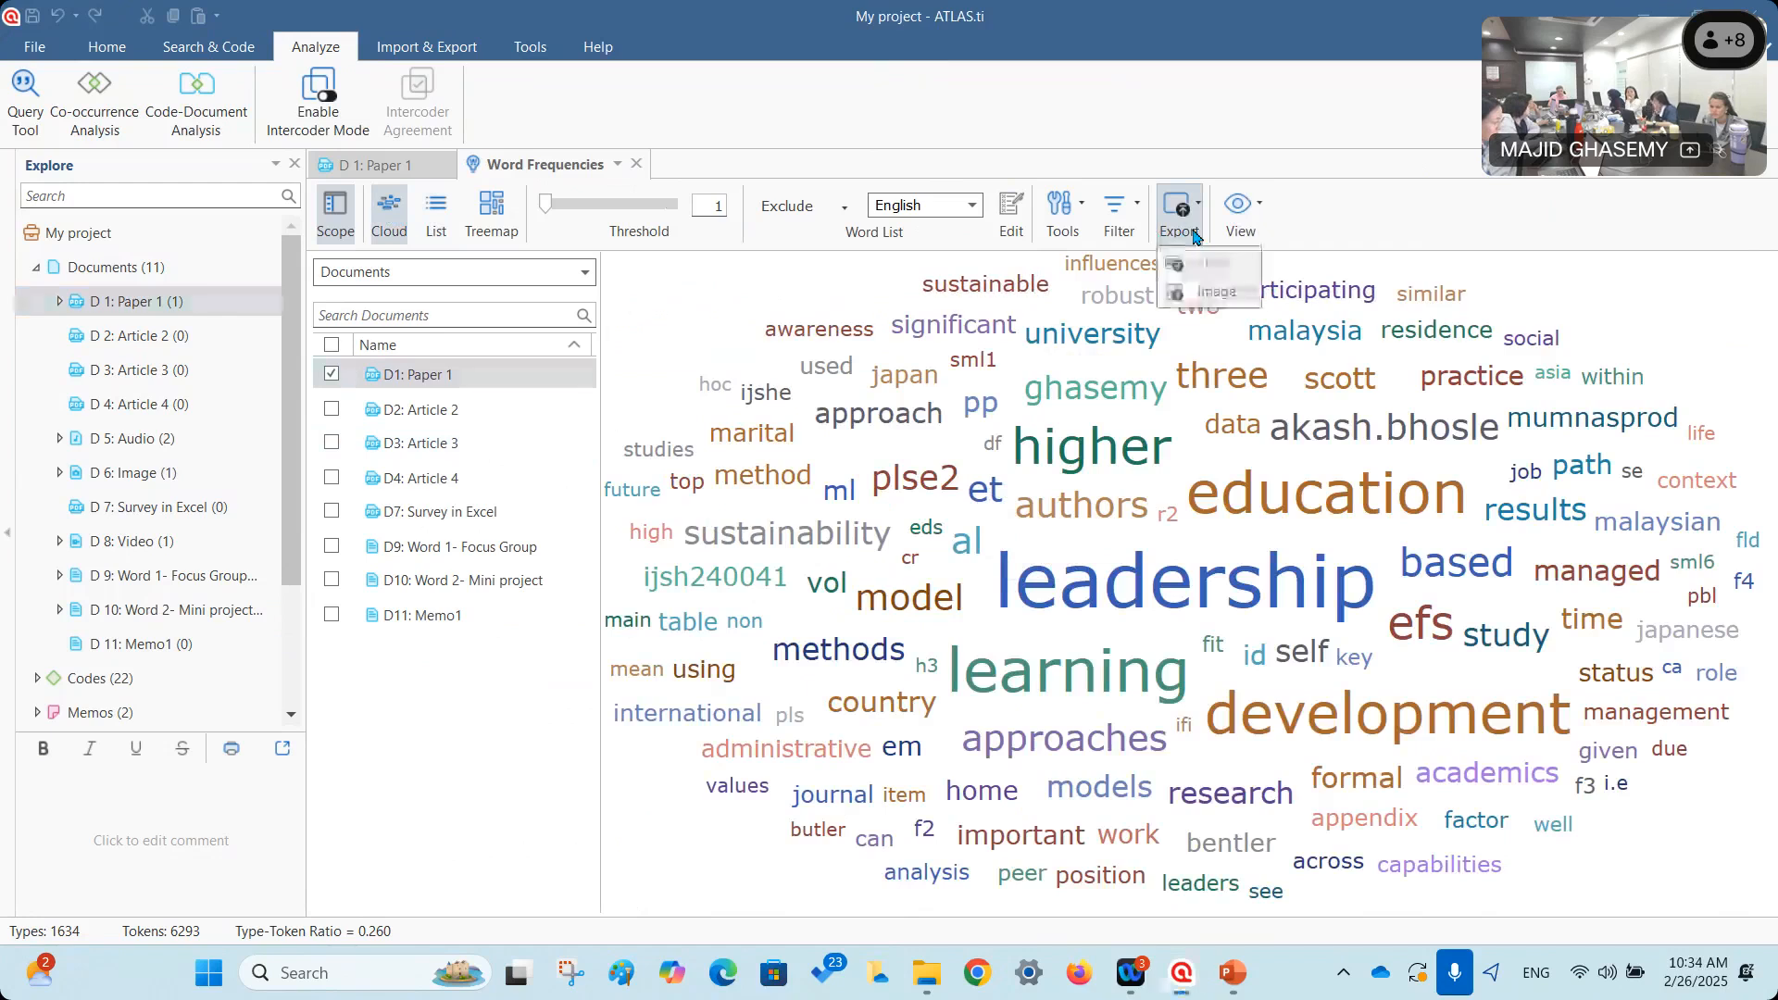
{"action": "left_click", "coordinate": [1216, 292]}
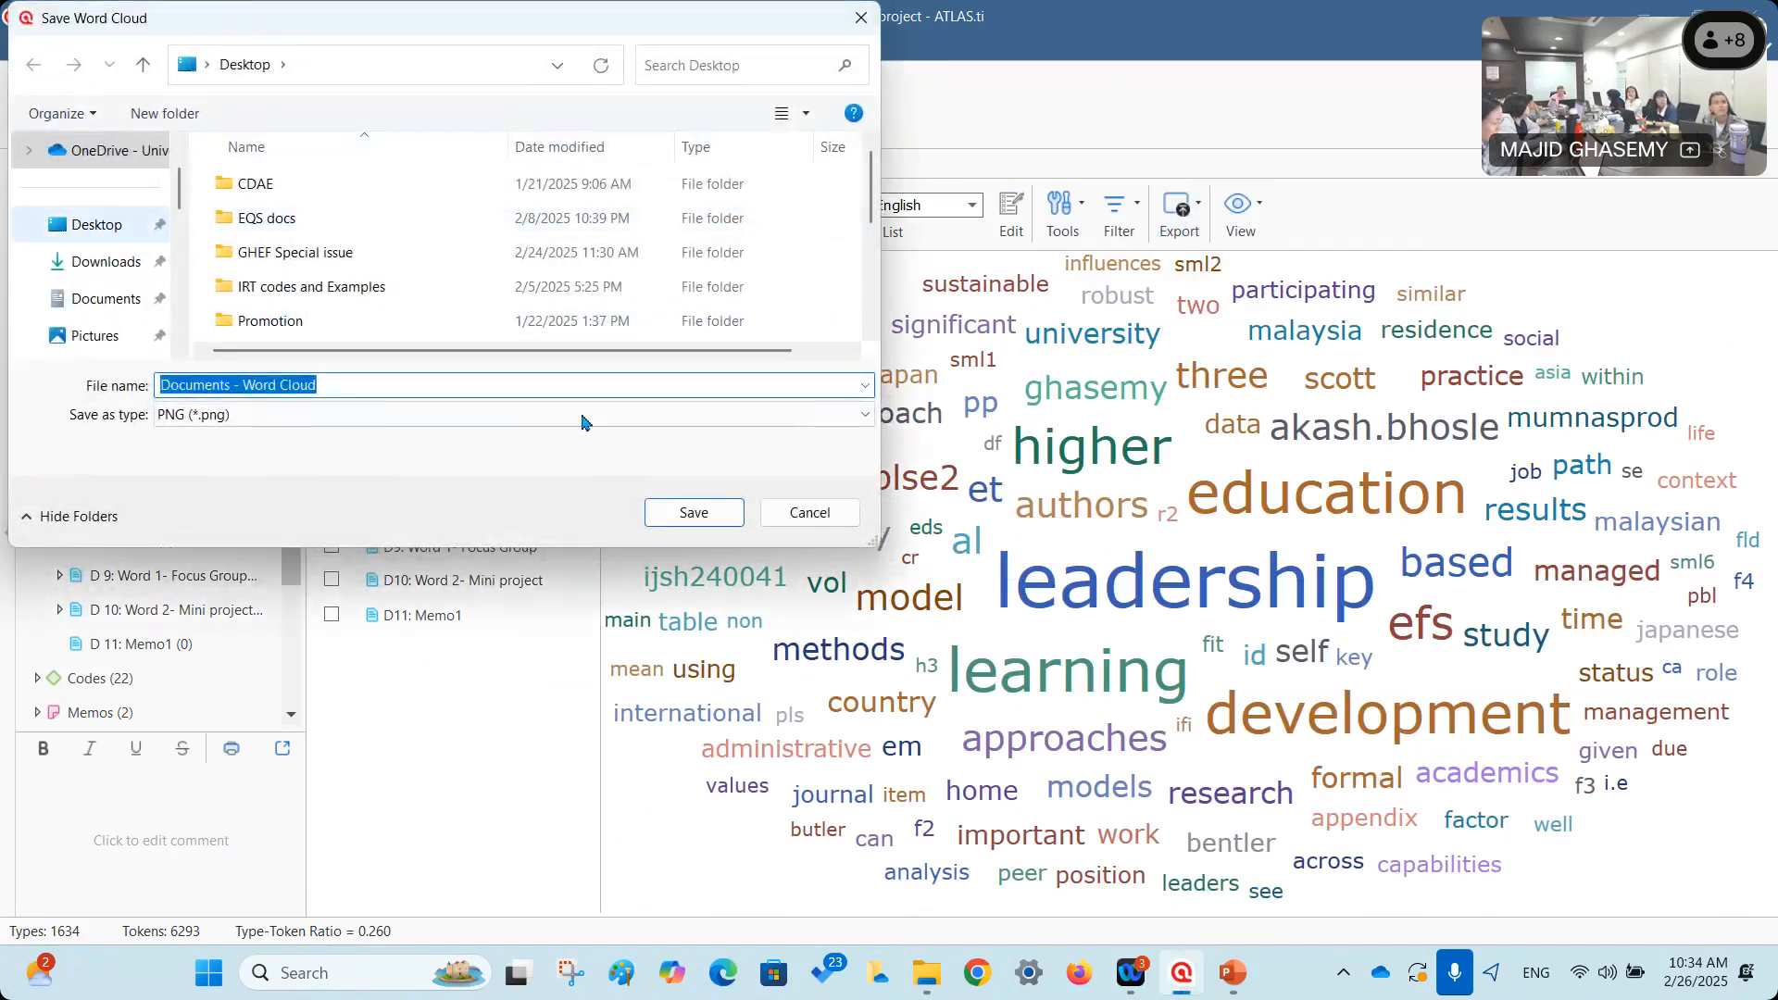
{"action": "left_click", "coordinate": [707, 514]}
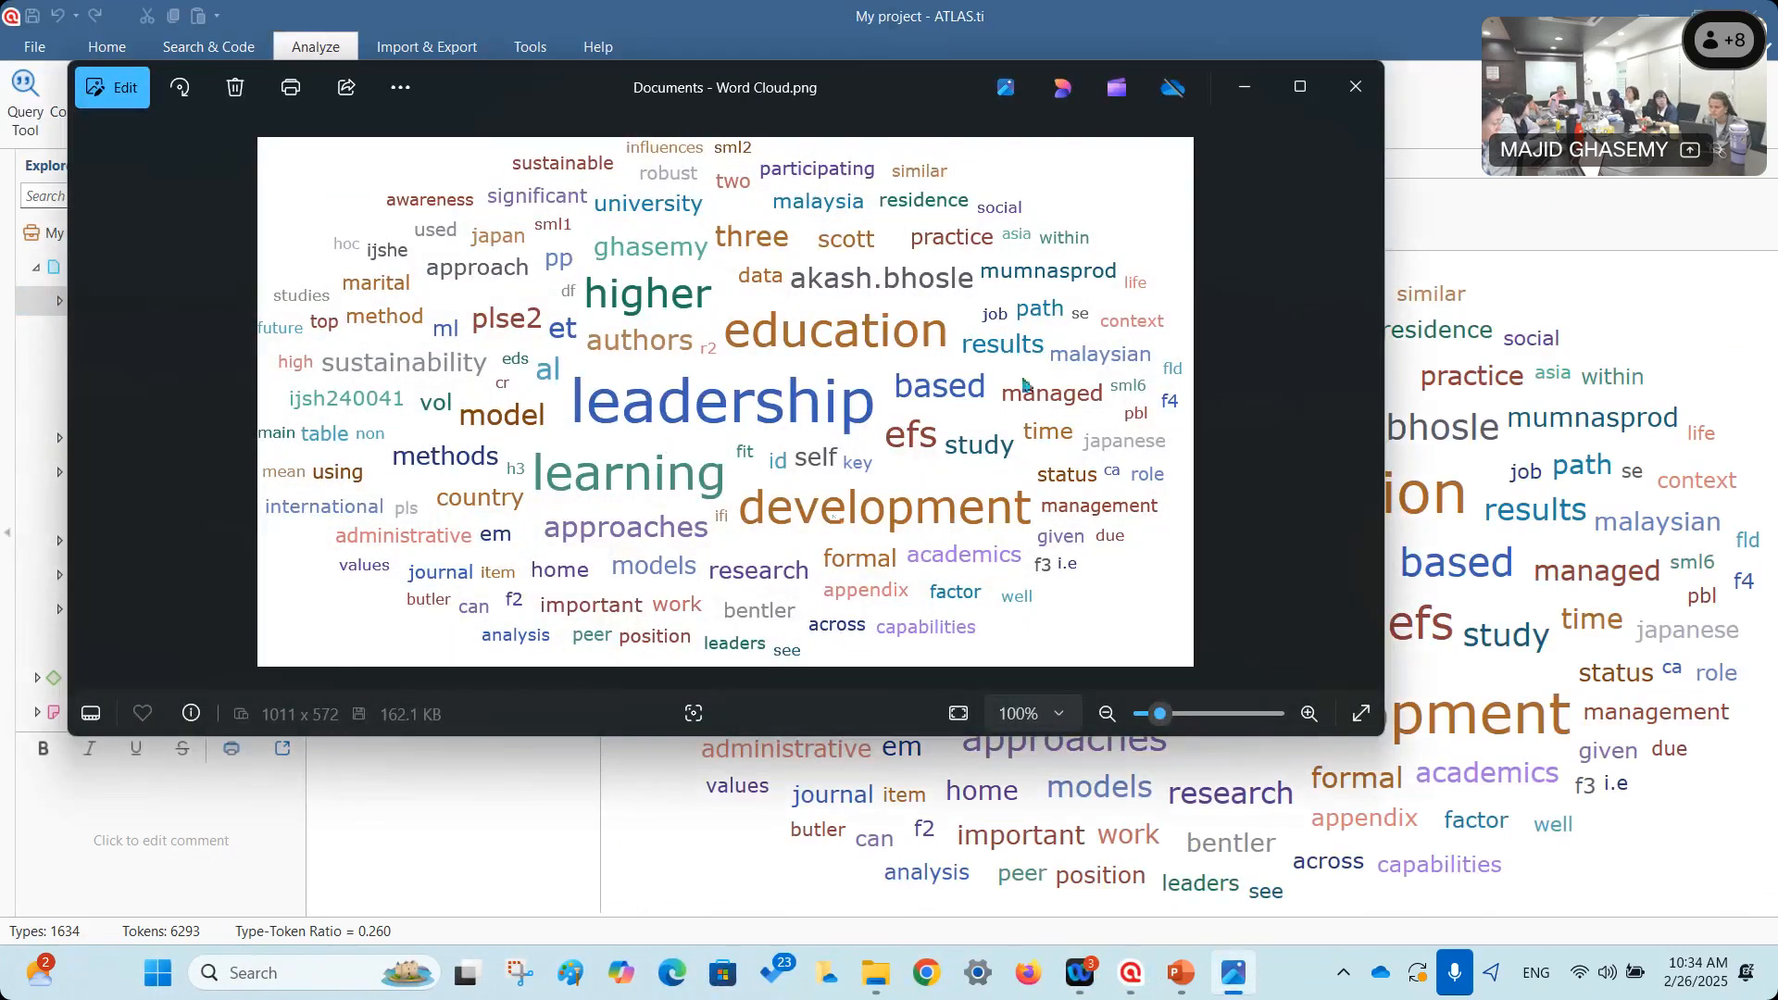
{"action": "left_click", "coordinate": [1245, 87]}
{"action": "left_click_drag", "start_coordinate": [602, 516], "coordinate": [932, 515]}
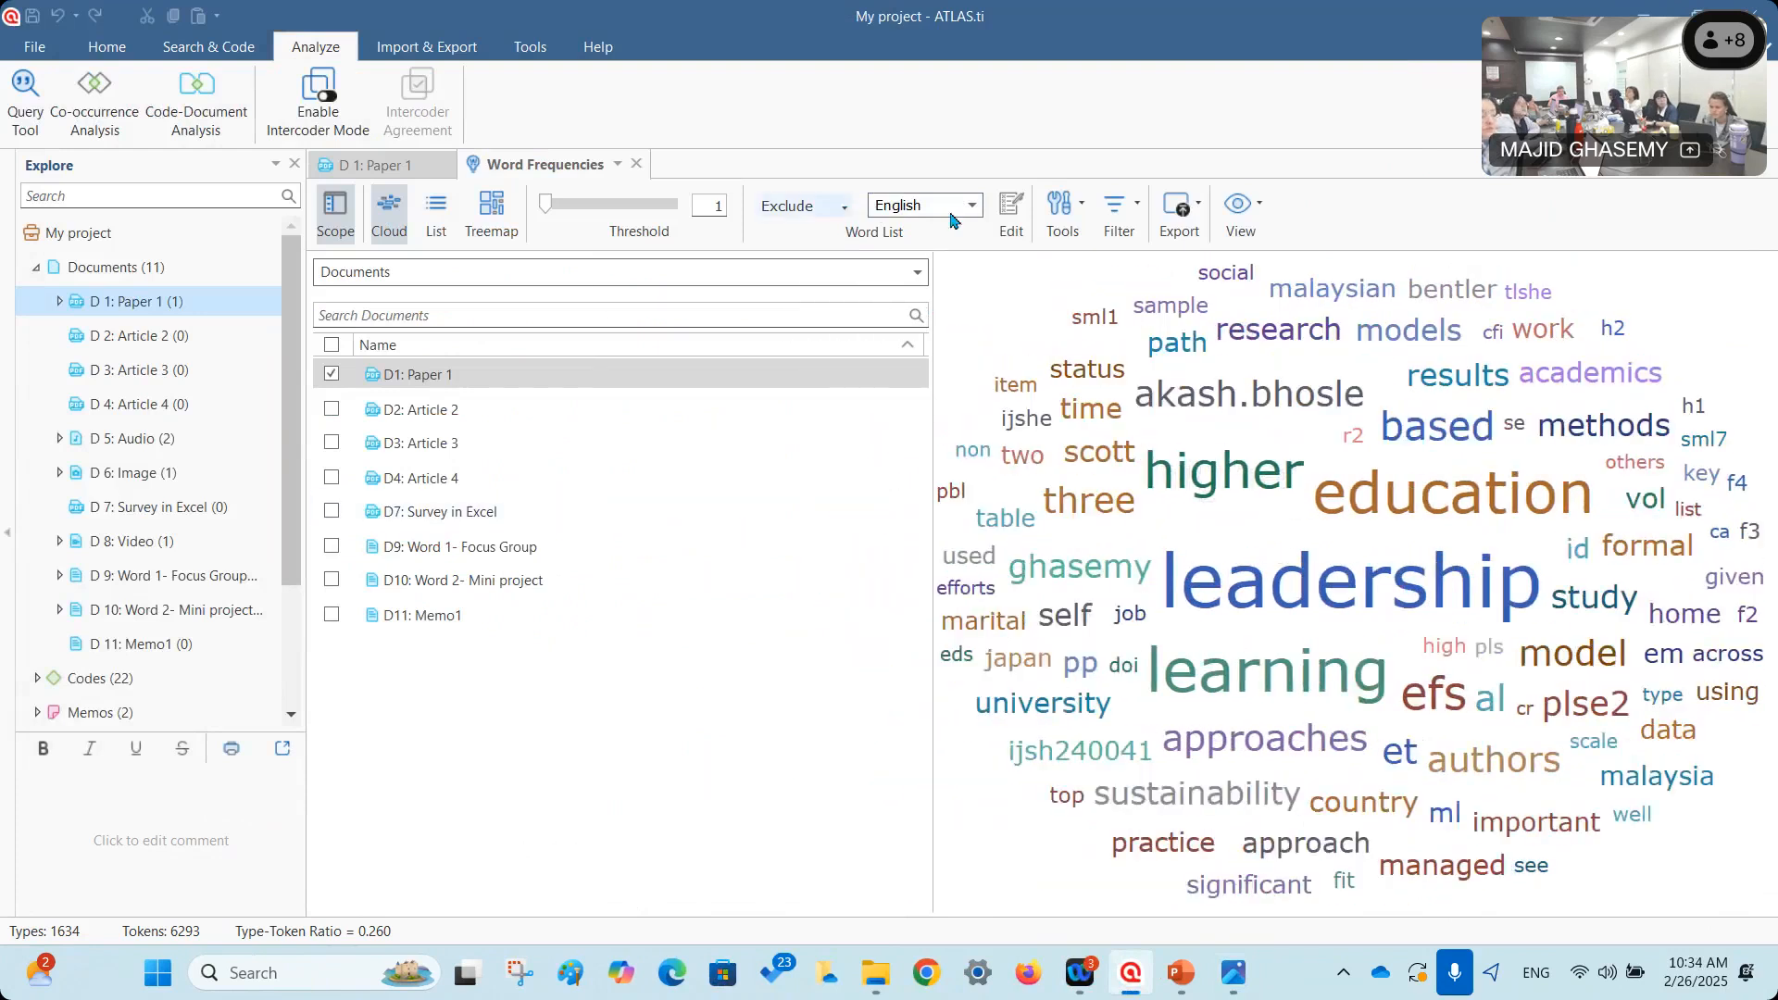
{"action": "left_click", "coordinate": [1179, 207]}
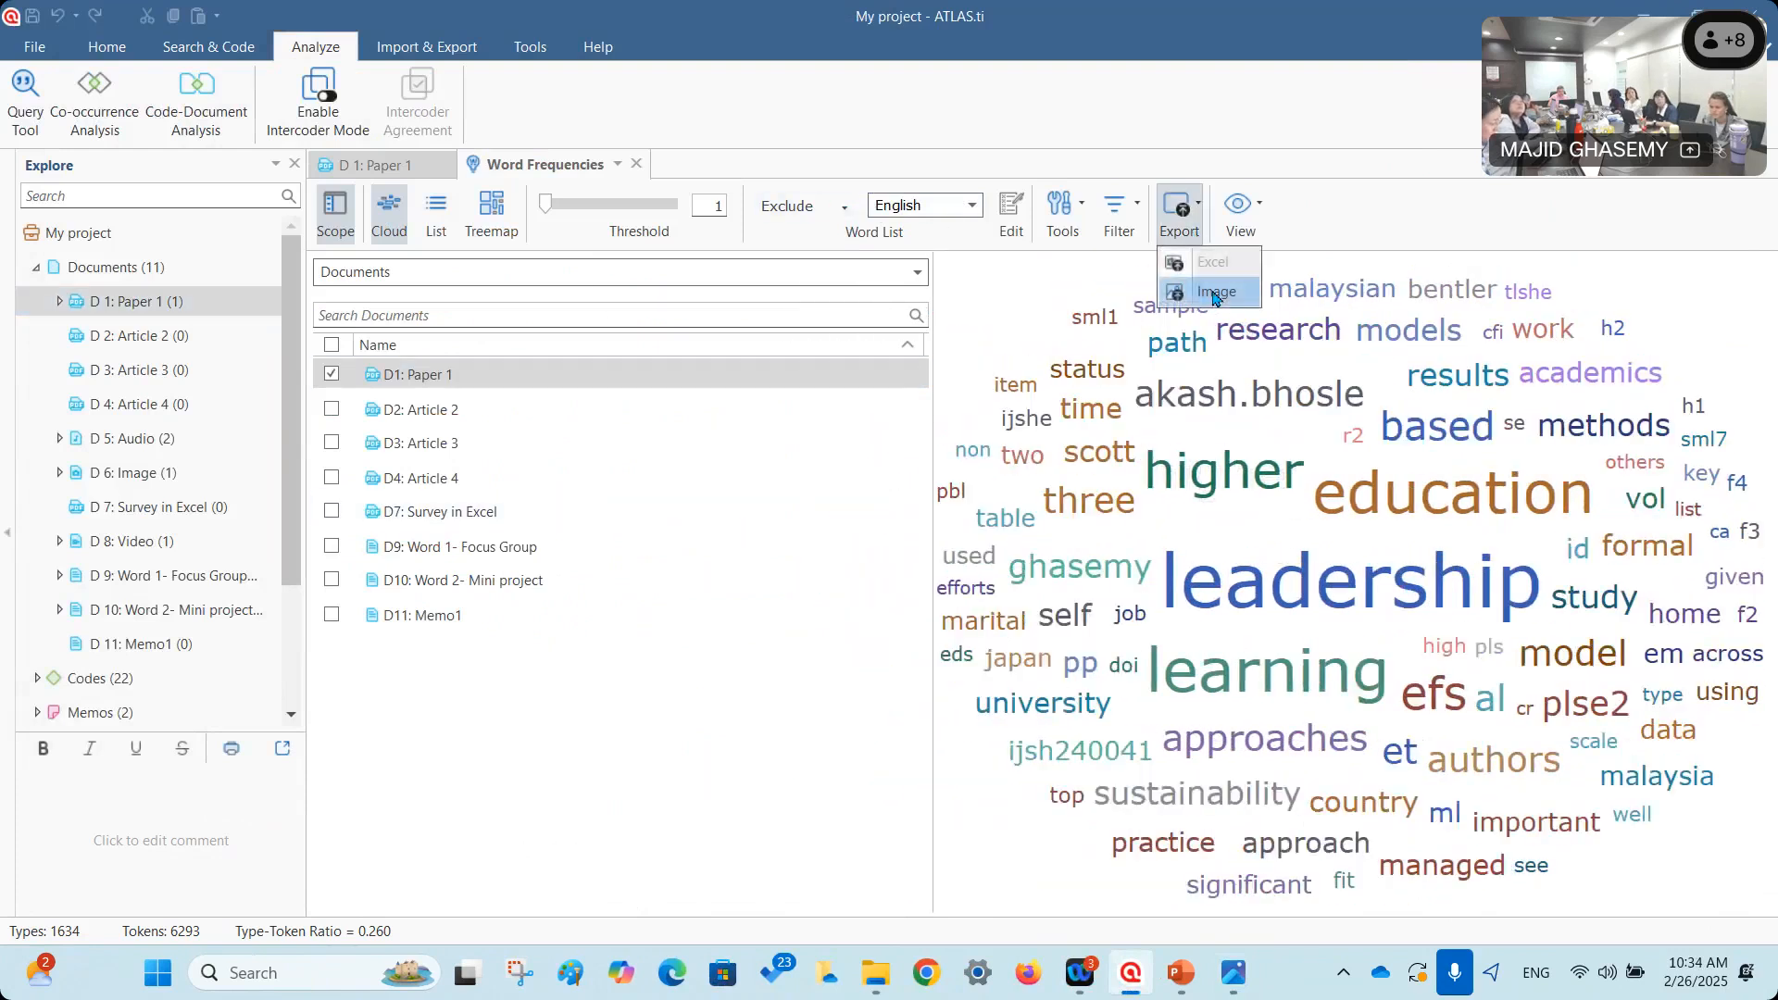
{"action": "left_click", "coordinate": [1214, 293]}
{"action": "left_click", "coordinate": [778, 521]}
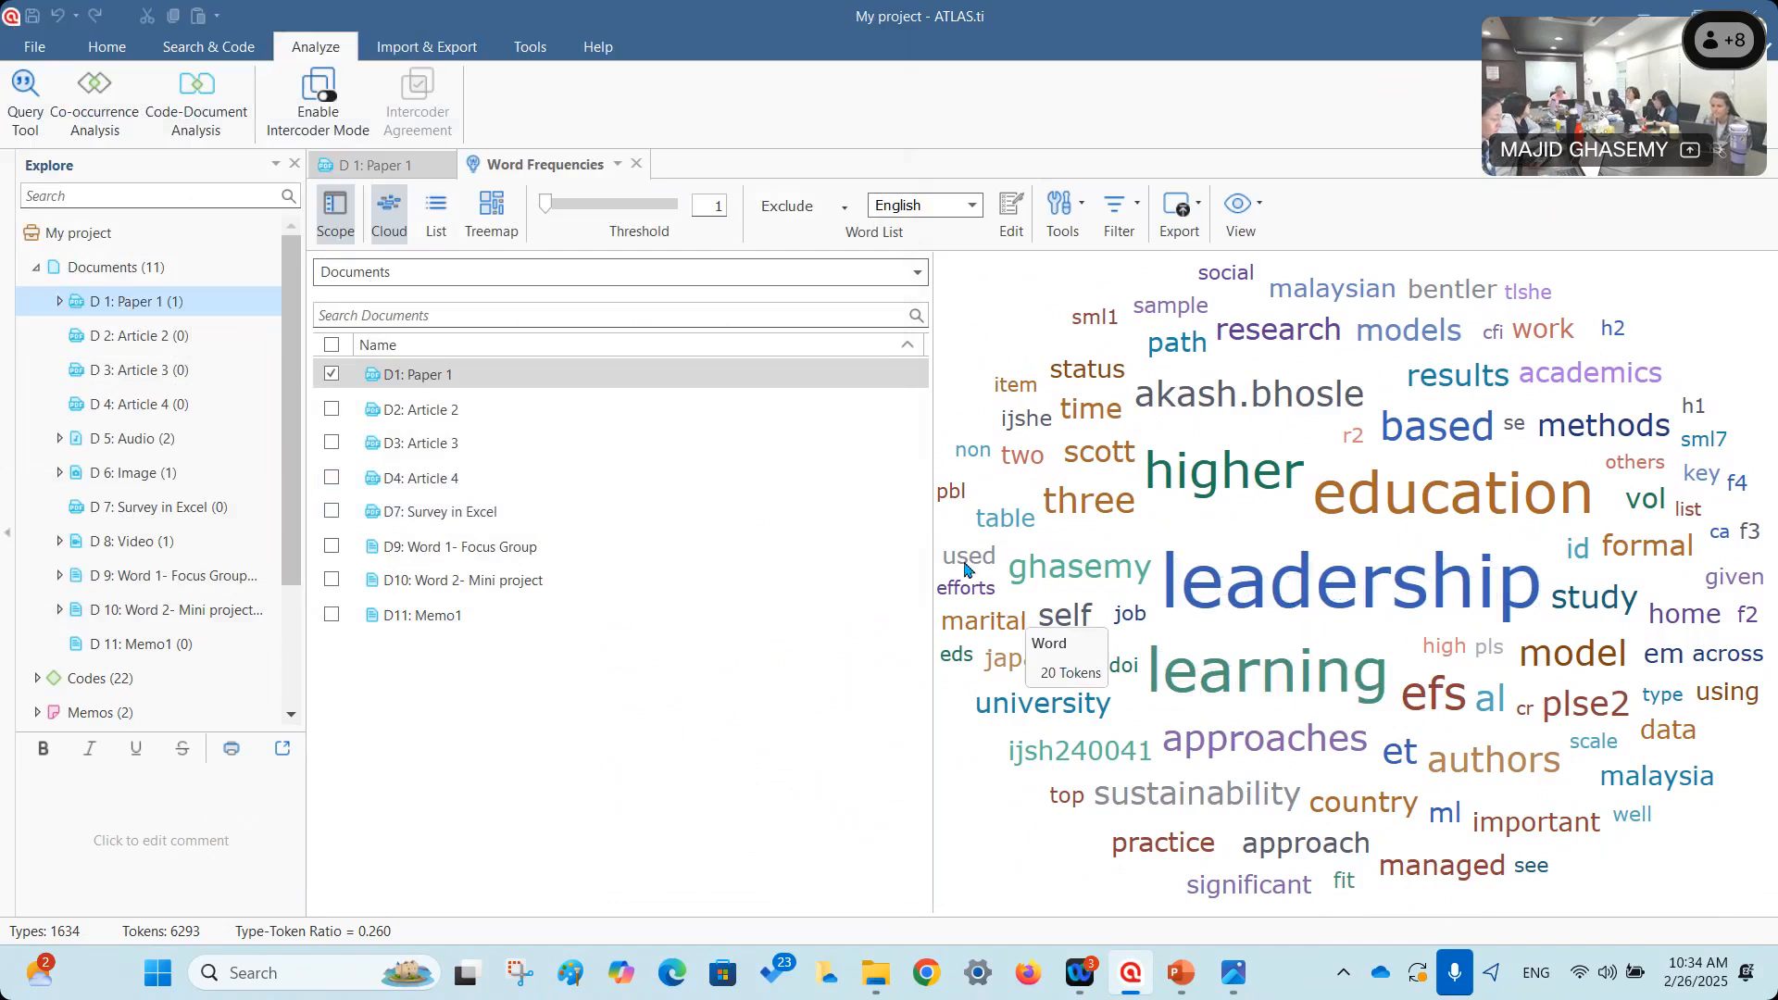
{"action": "left_click_drag", "start_coordinate": [682, 547], "coordinate": [615, 544]}
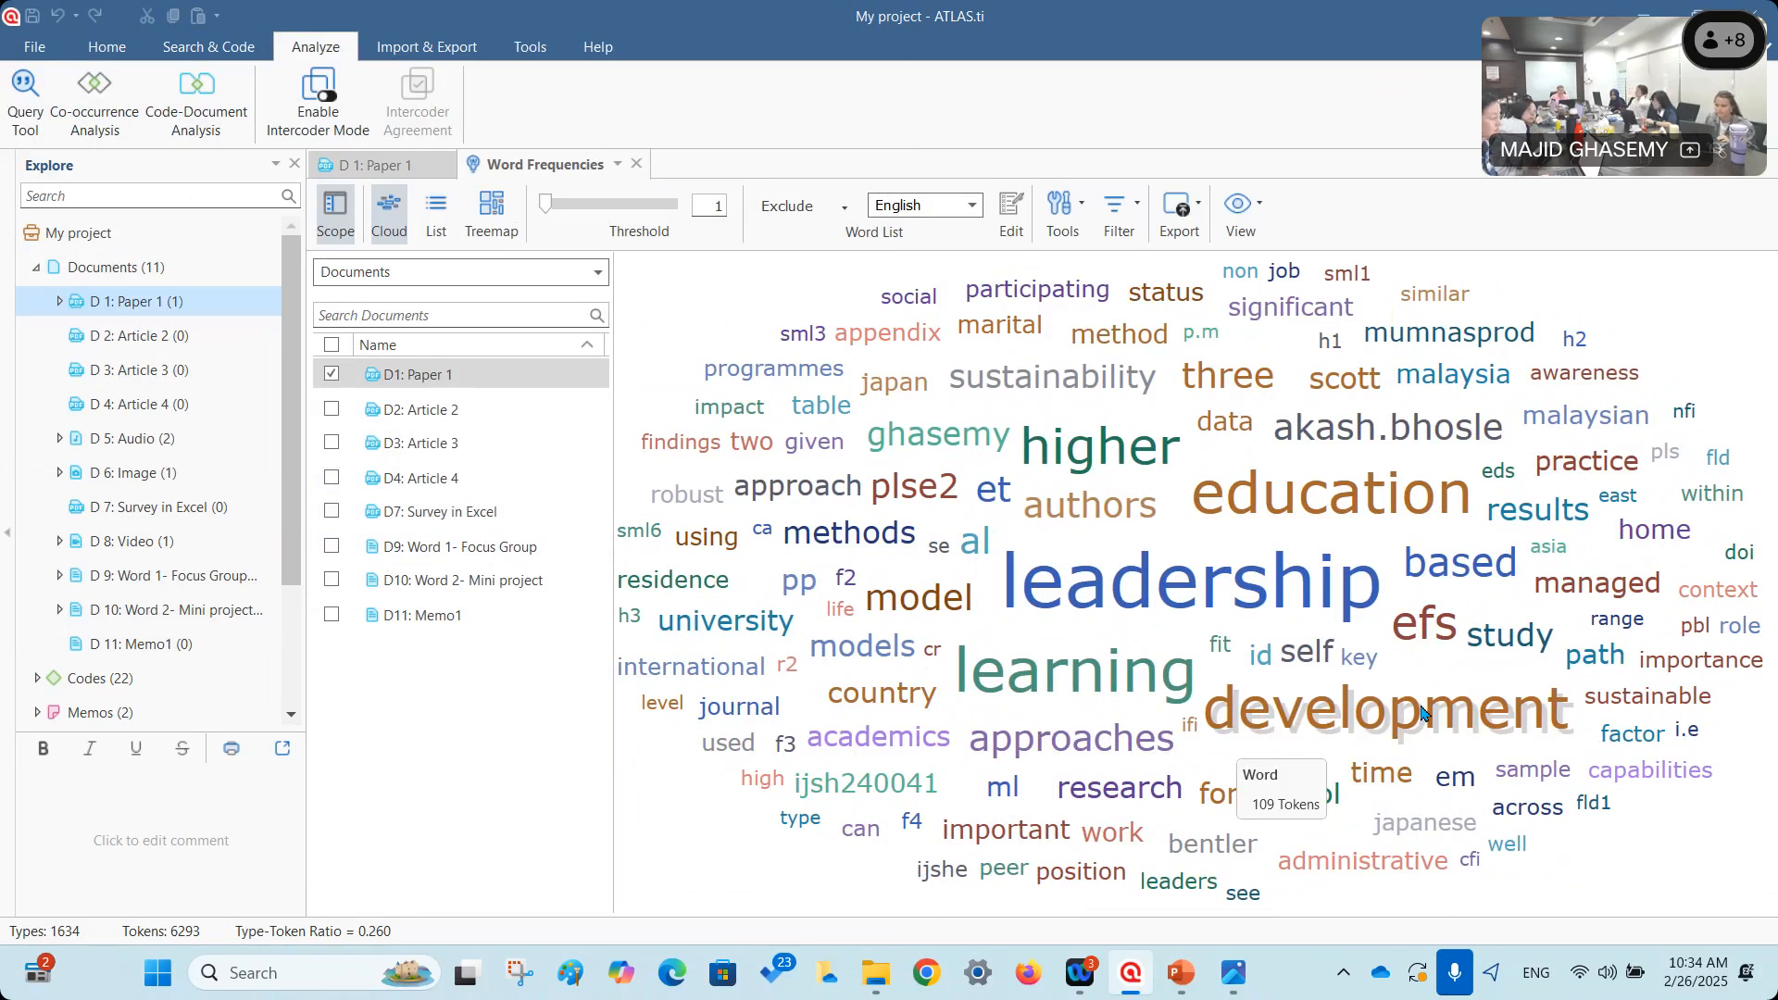
Generate word frequencies for quotation 1:1 of Paper 1 and include quotations 9:1 and 9:2 in the cloud.
{"action": "left_click", "coordinate": [57, 303]}
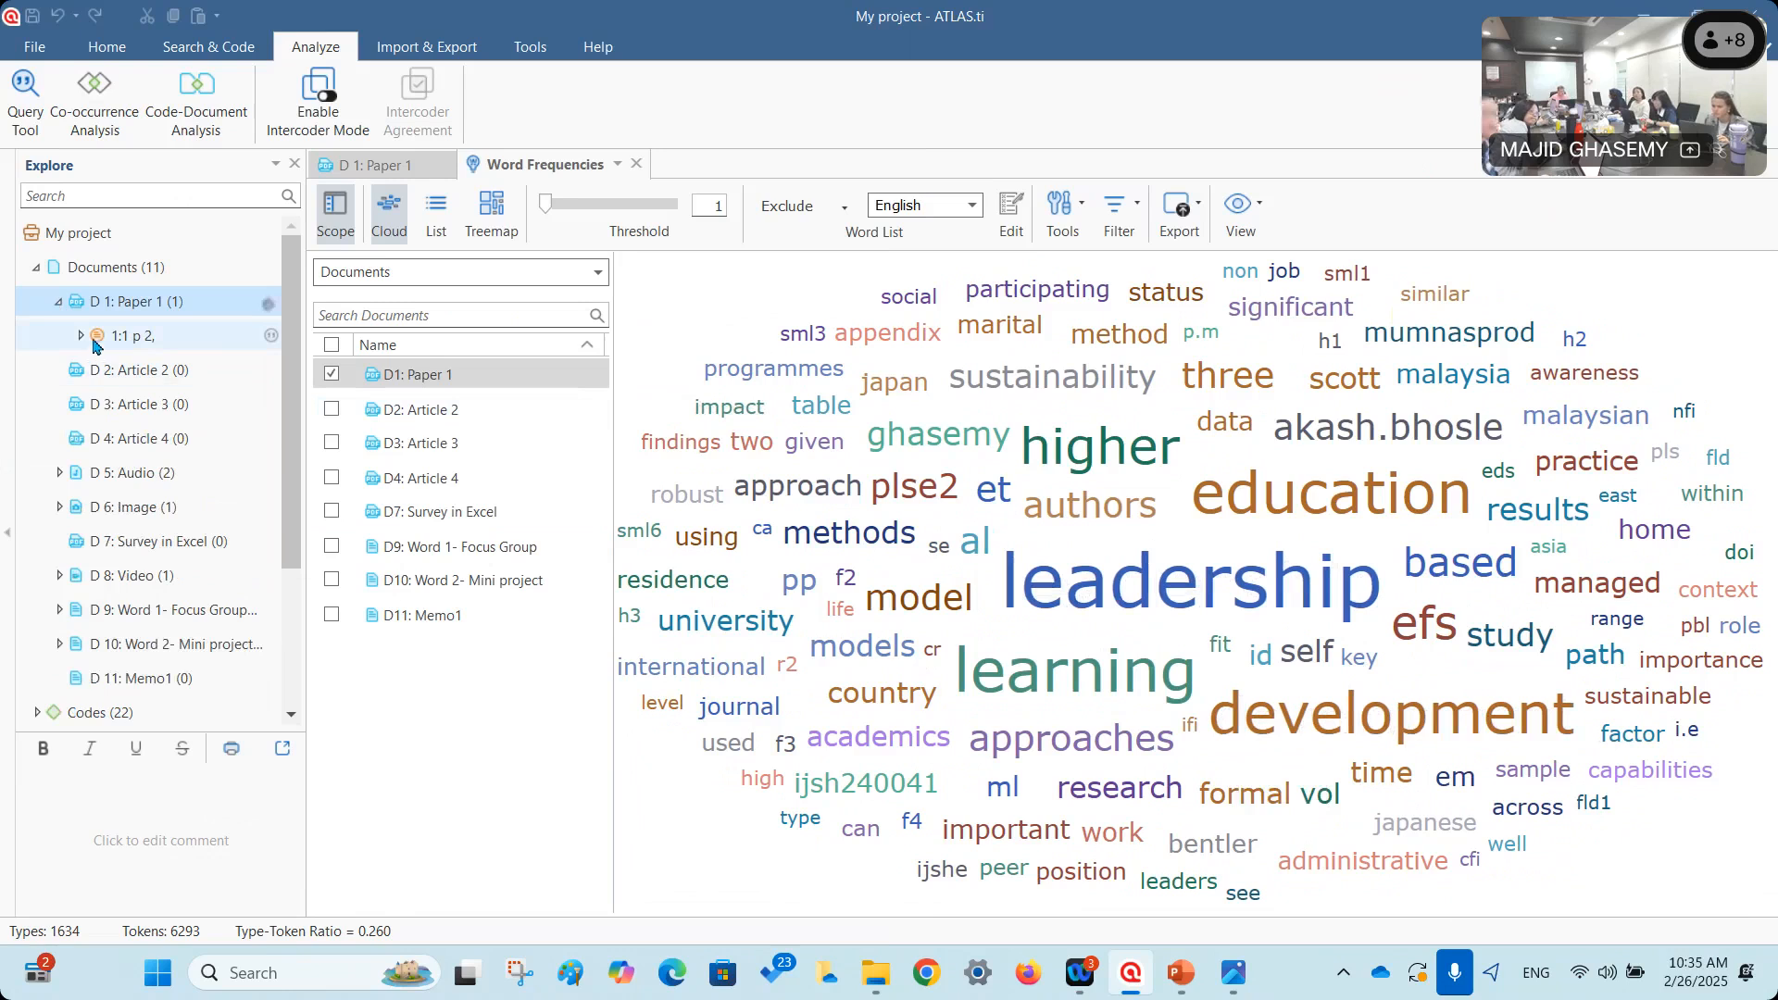
{"action": "left_click", "coordinate": [117, 337]}
{"action": "right_click", "coordinate": [117, 337]}
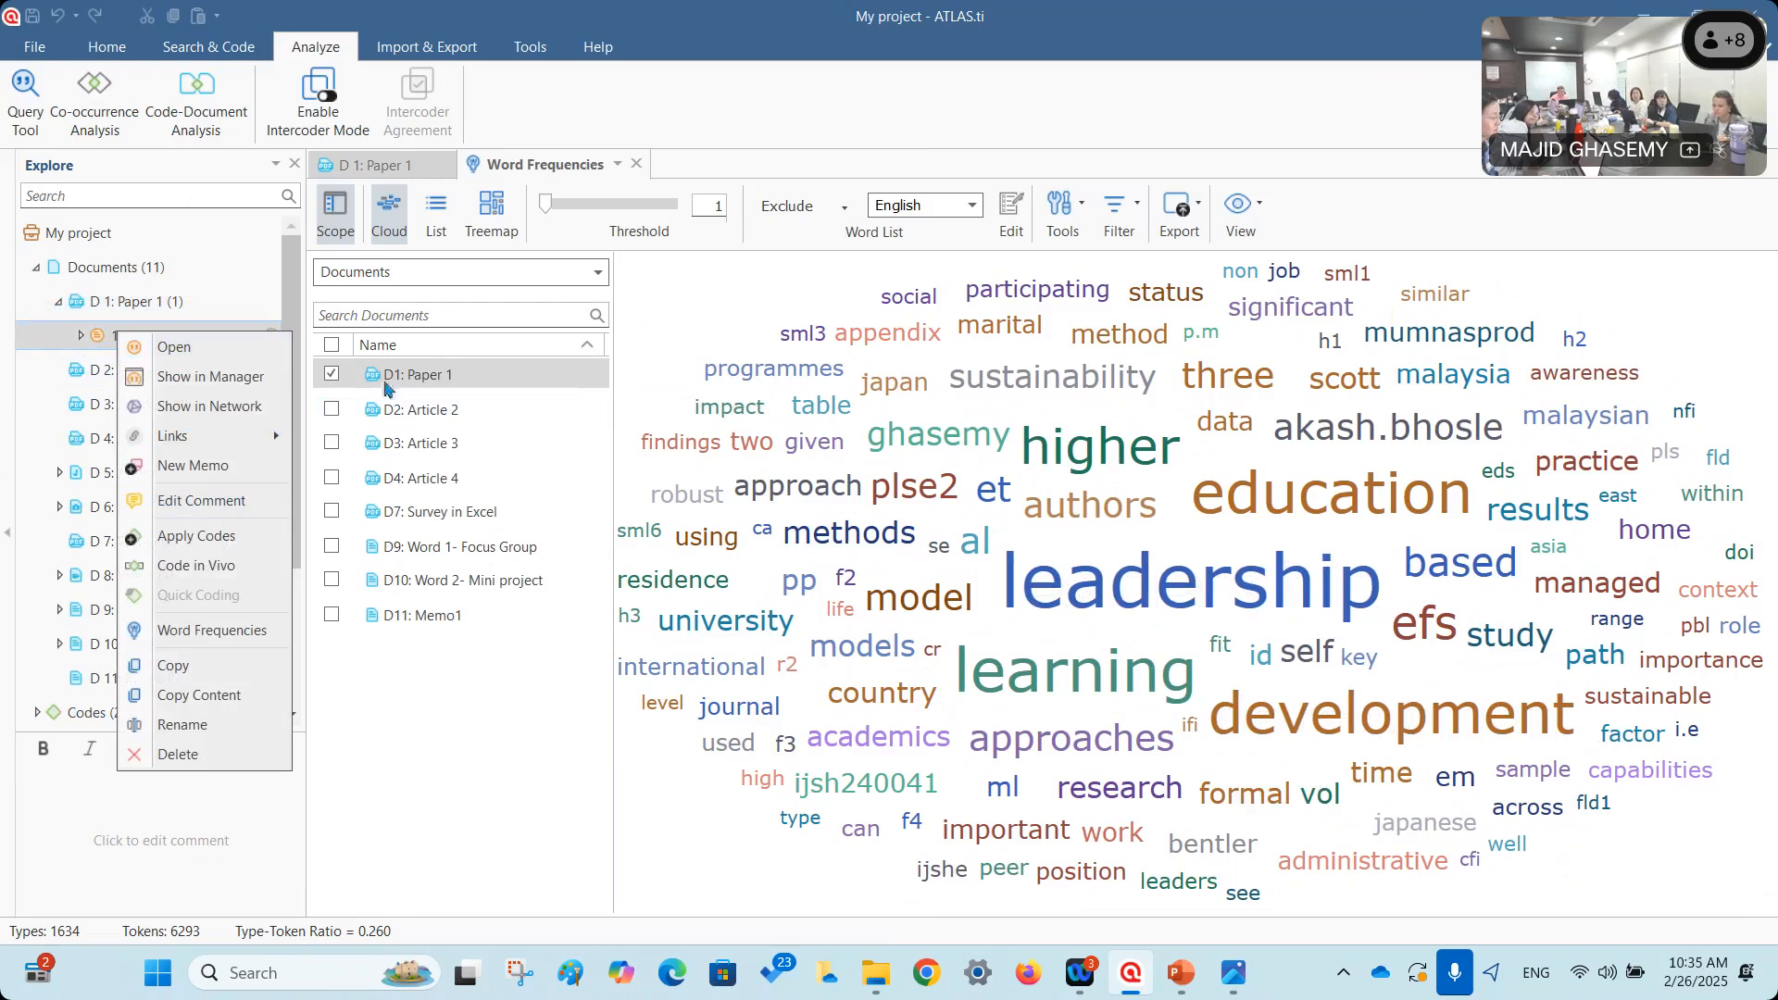
{"action": "right_click", "coordinate": [96, 337]}
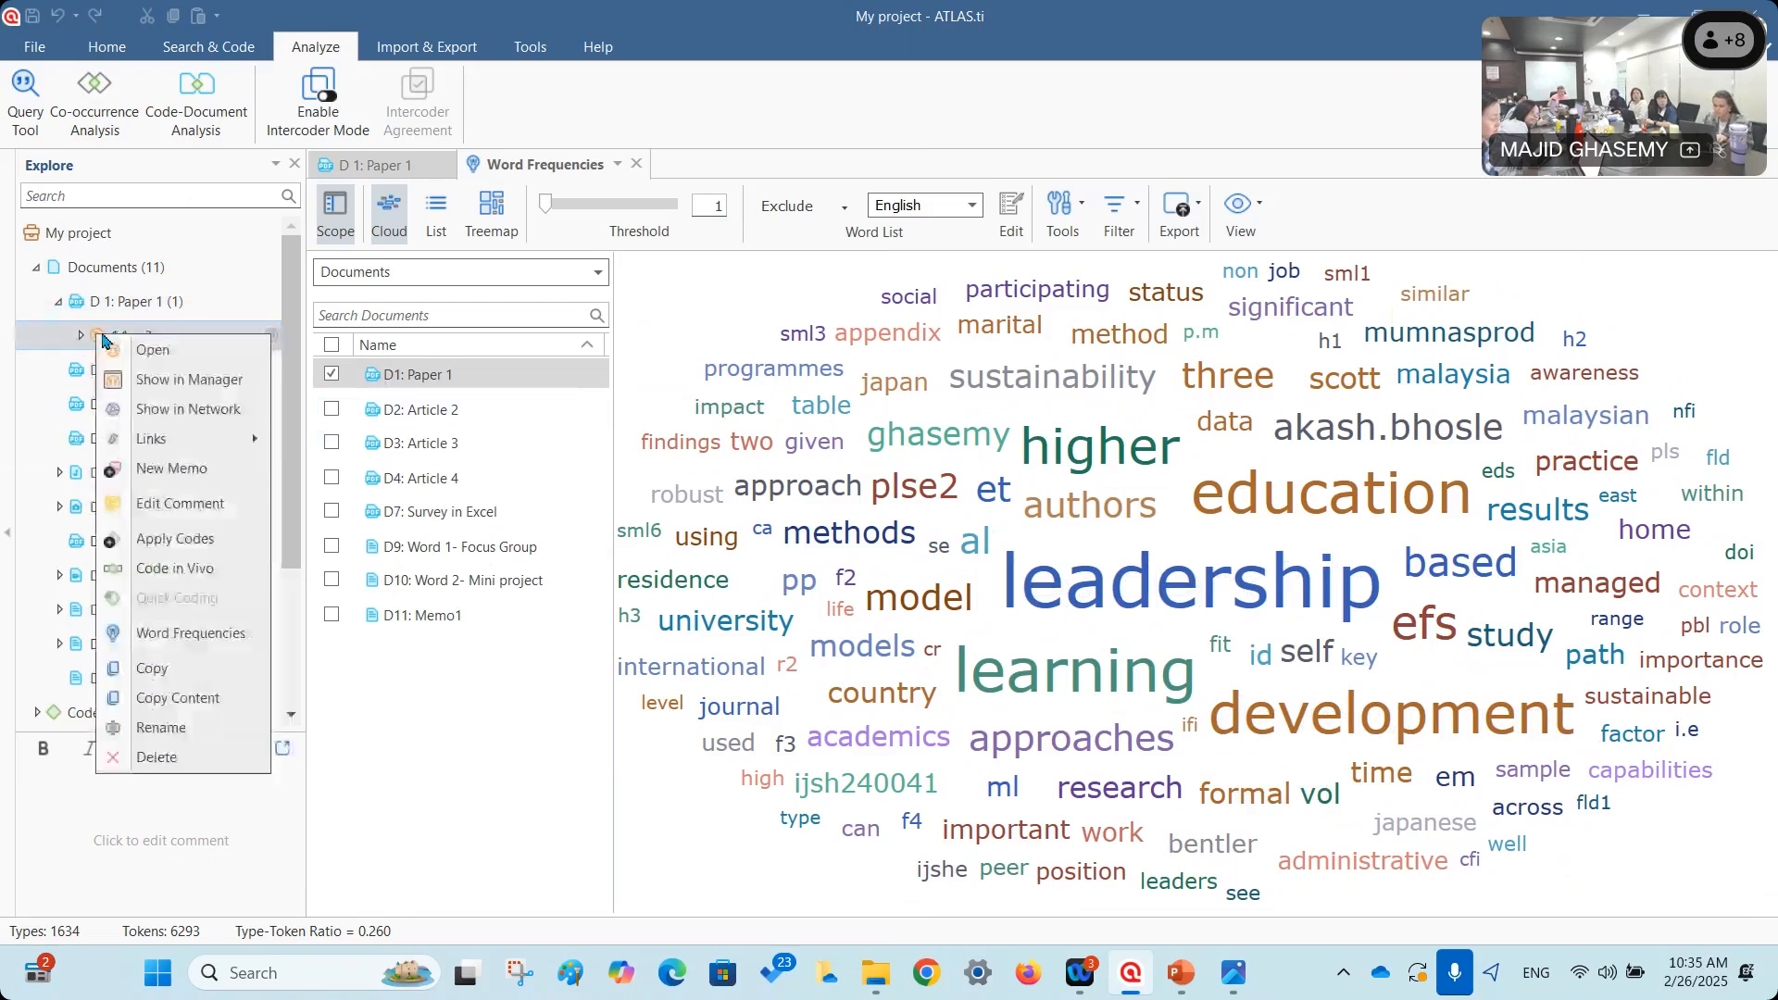
{"action": "left_click", "coordinate": [186, 635]}
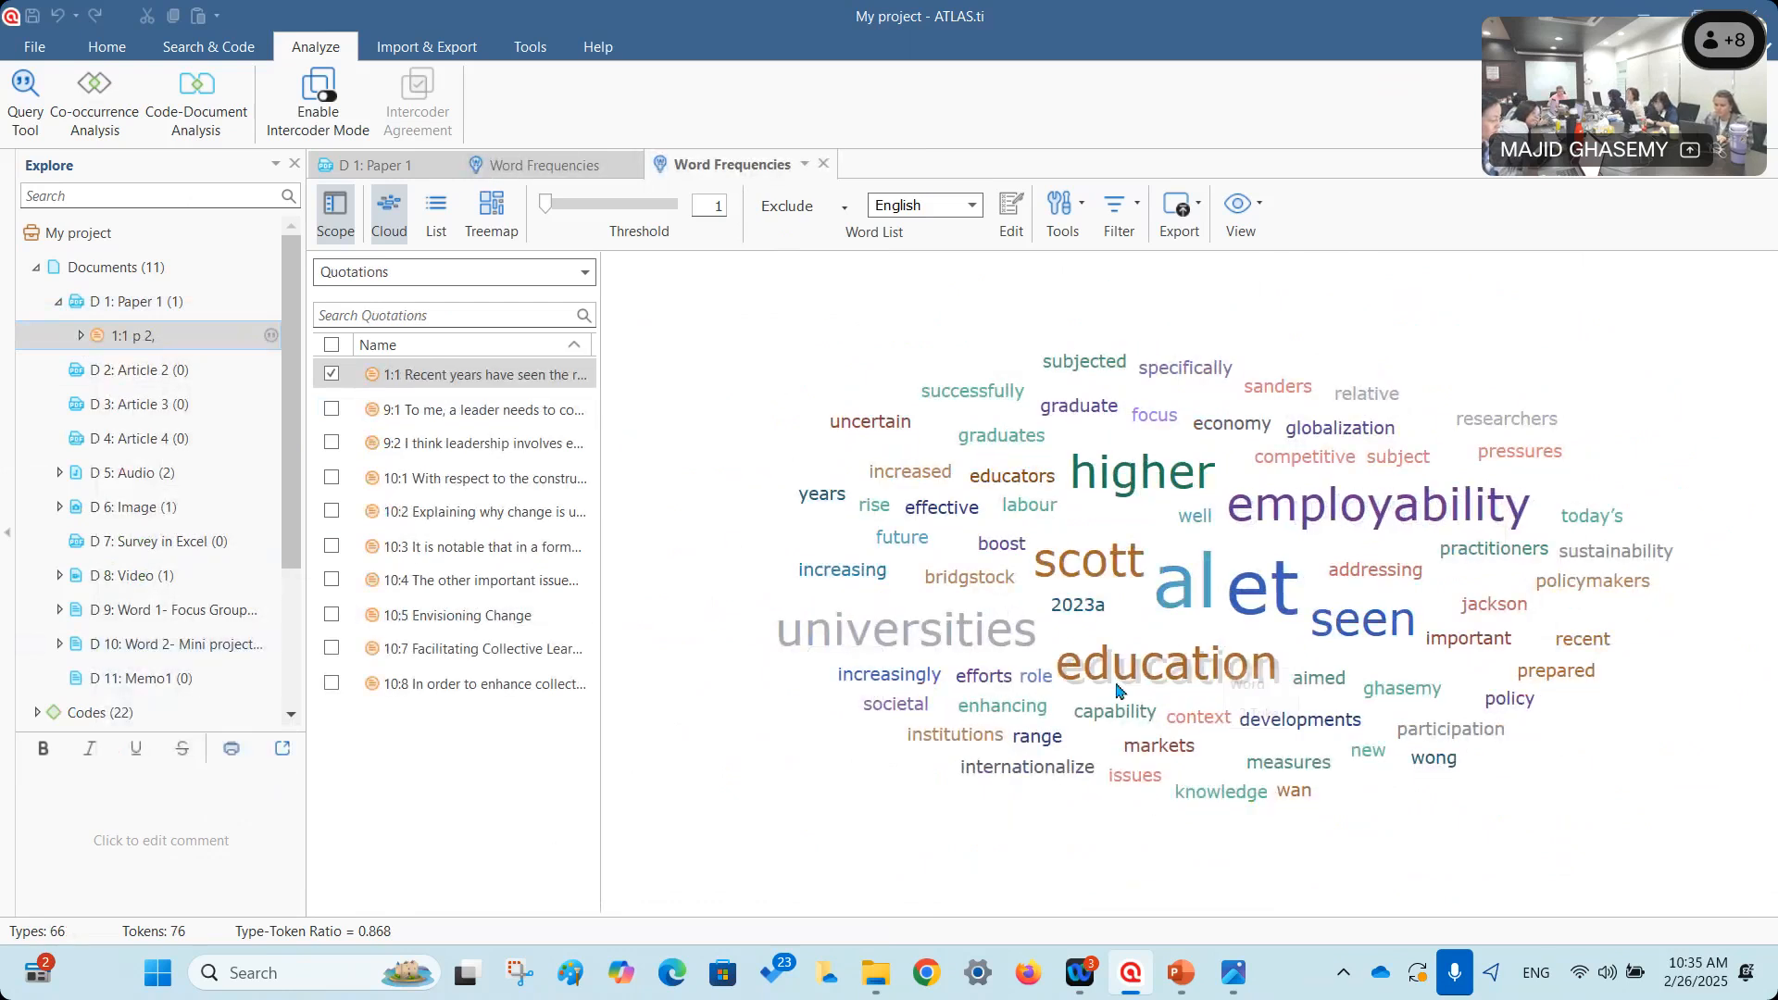
{"action": "left_click", "coordinate": [332, 409]}
{"action": "left_click", "coordinate": [331, 442]}
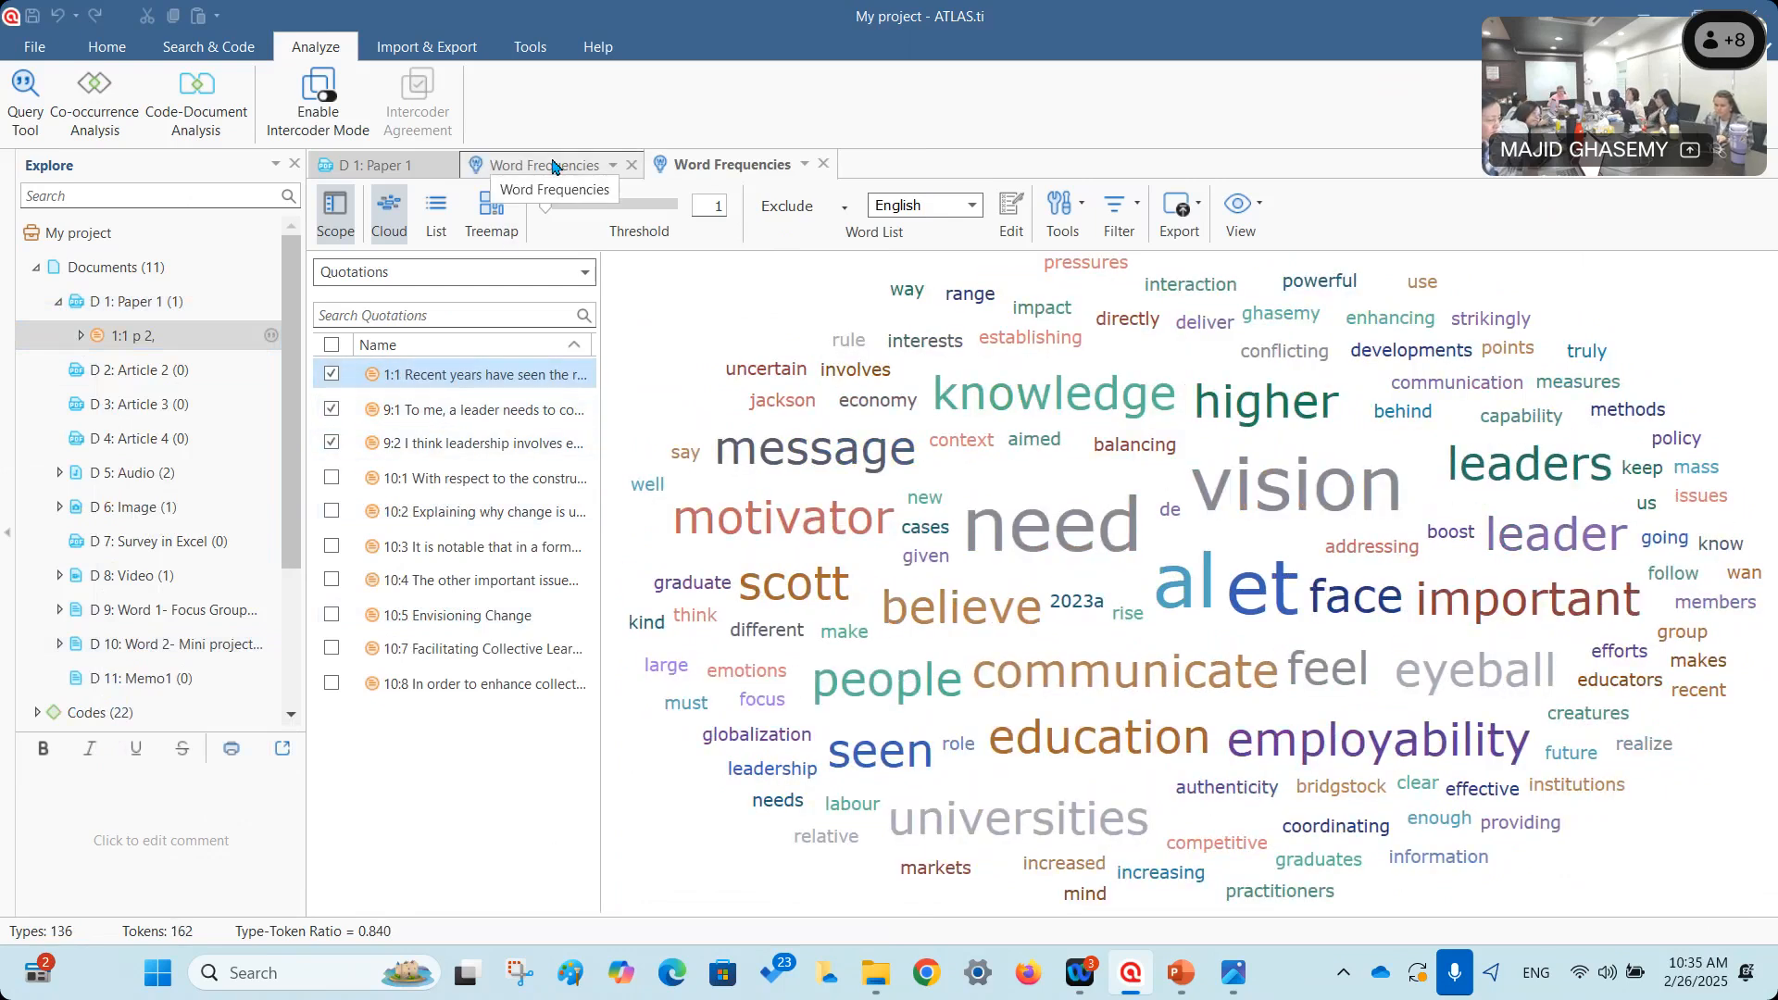
Return to the documents' word frequencies and include Article 2 and Article 3 in the word cloud.
{"action": "left_click", "coordinate": [553, 167]}
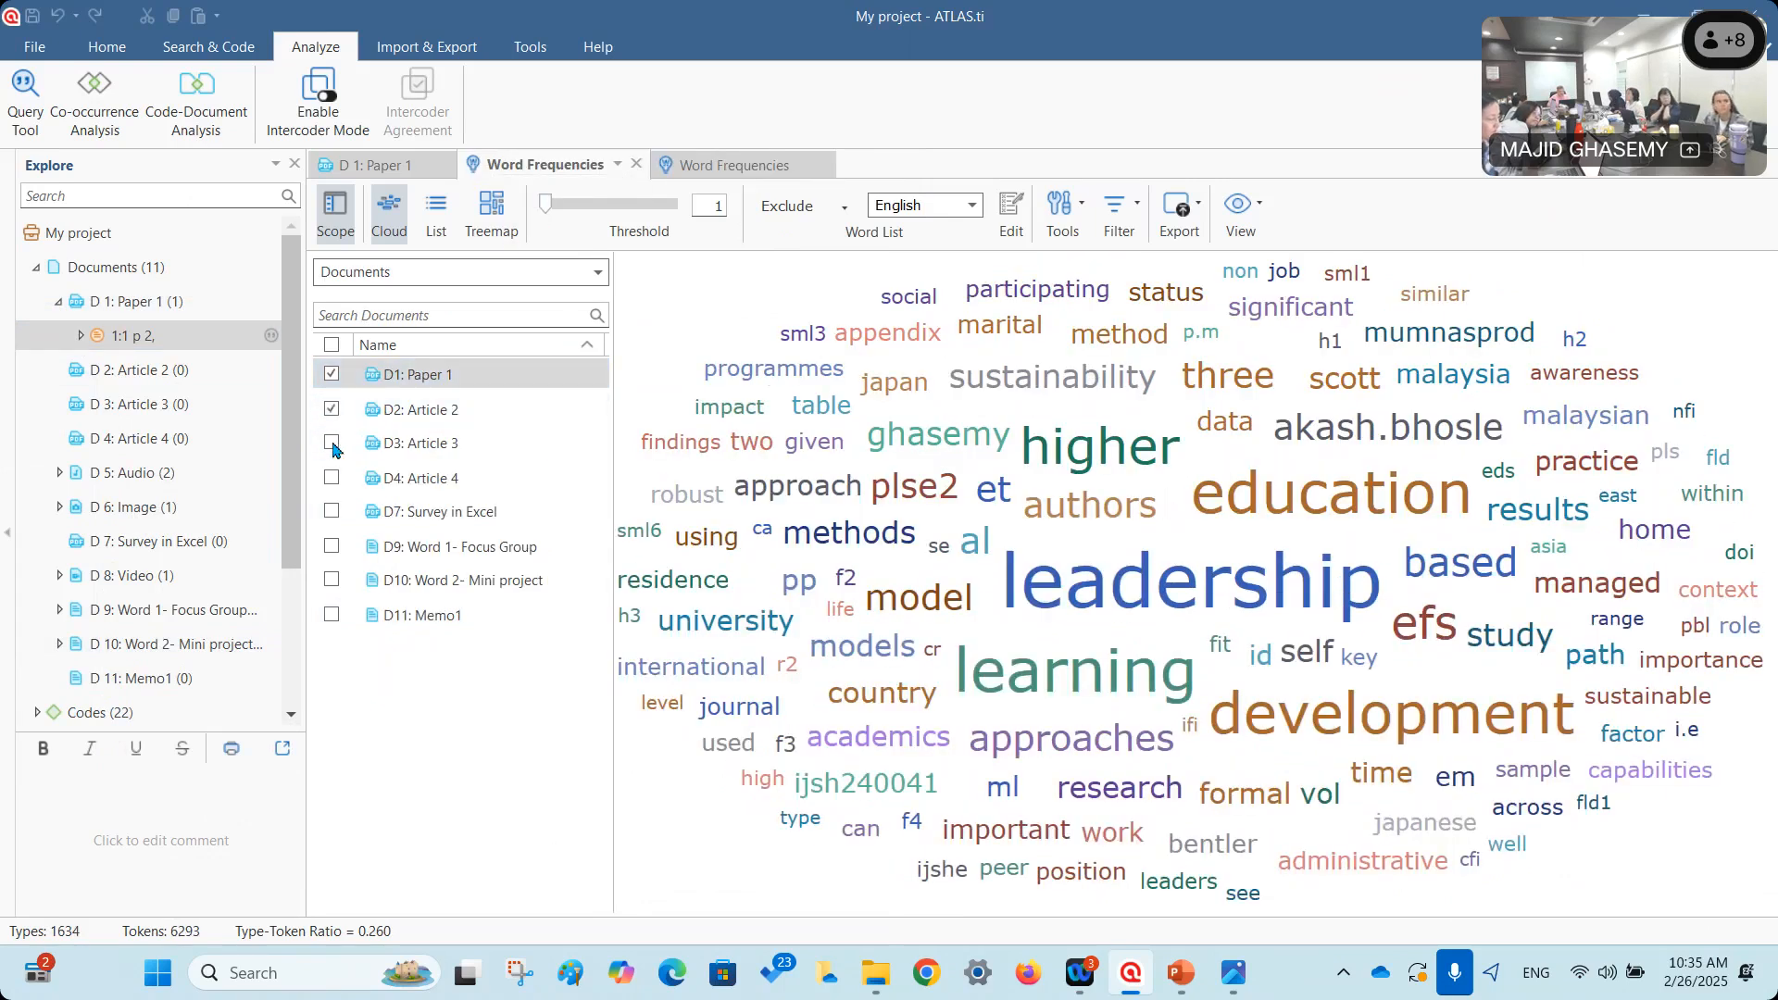
{"action": "left_click", "coordinate": [332, 443]}
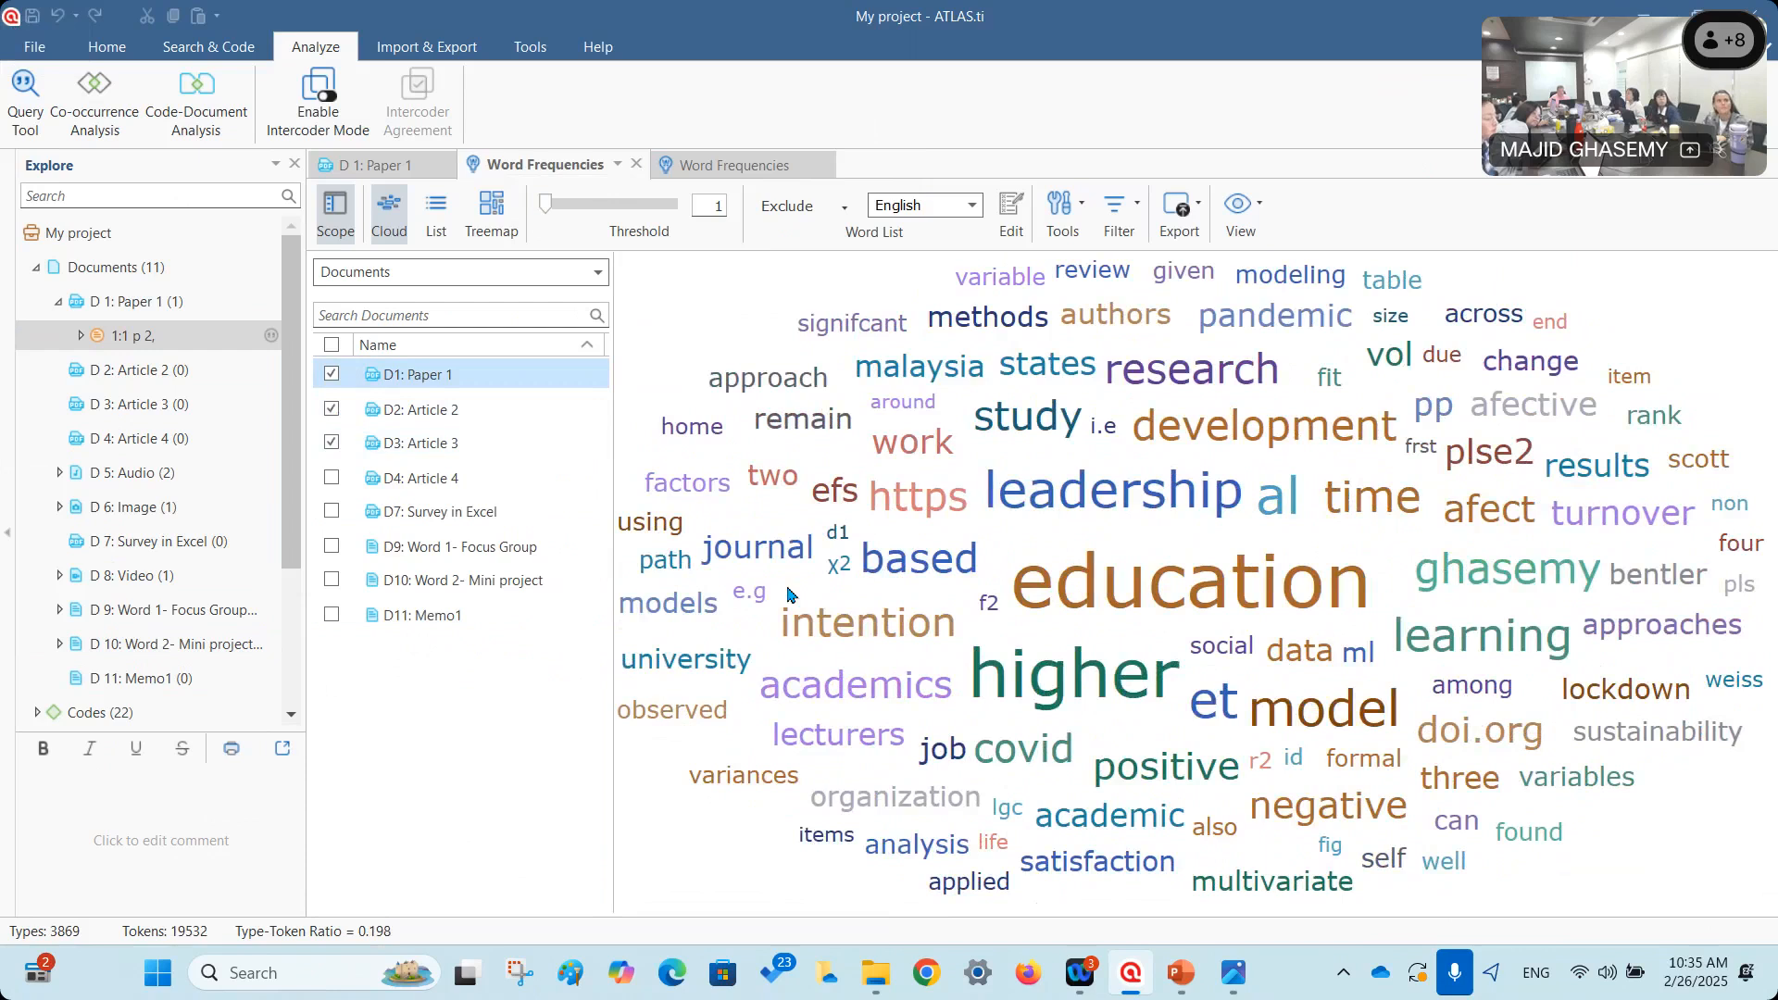
{"action": "mouse_move", "coordinate": [1021, 486]}
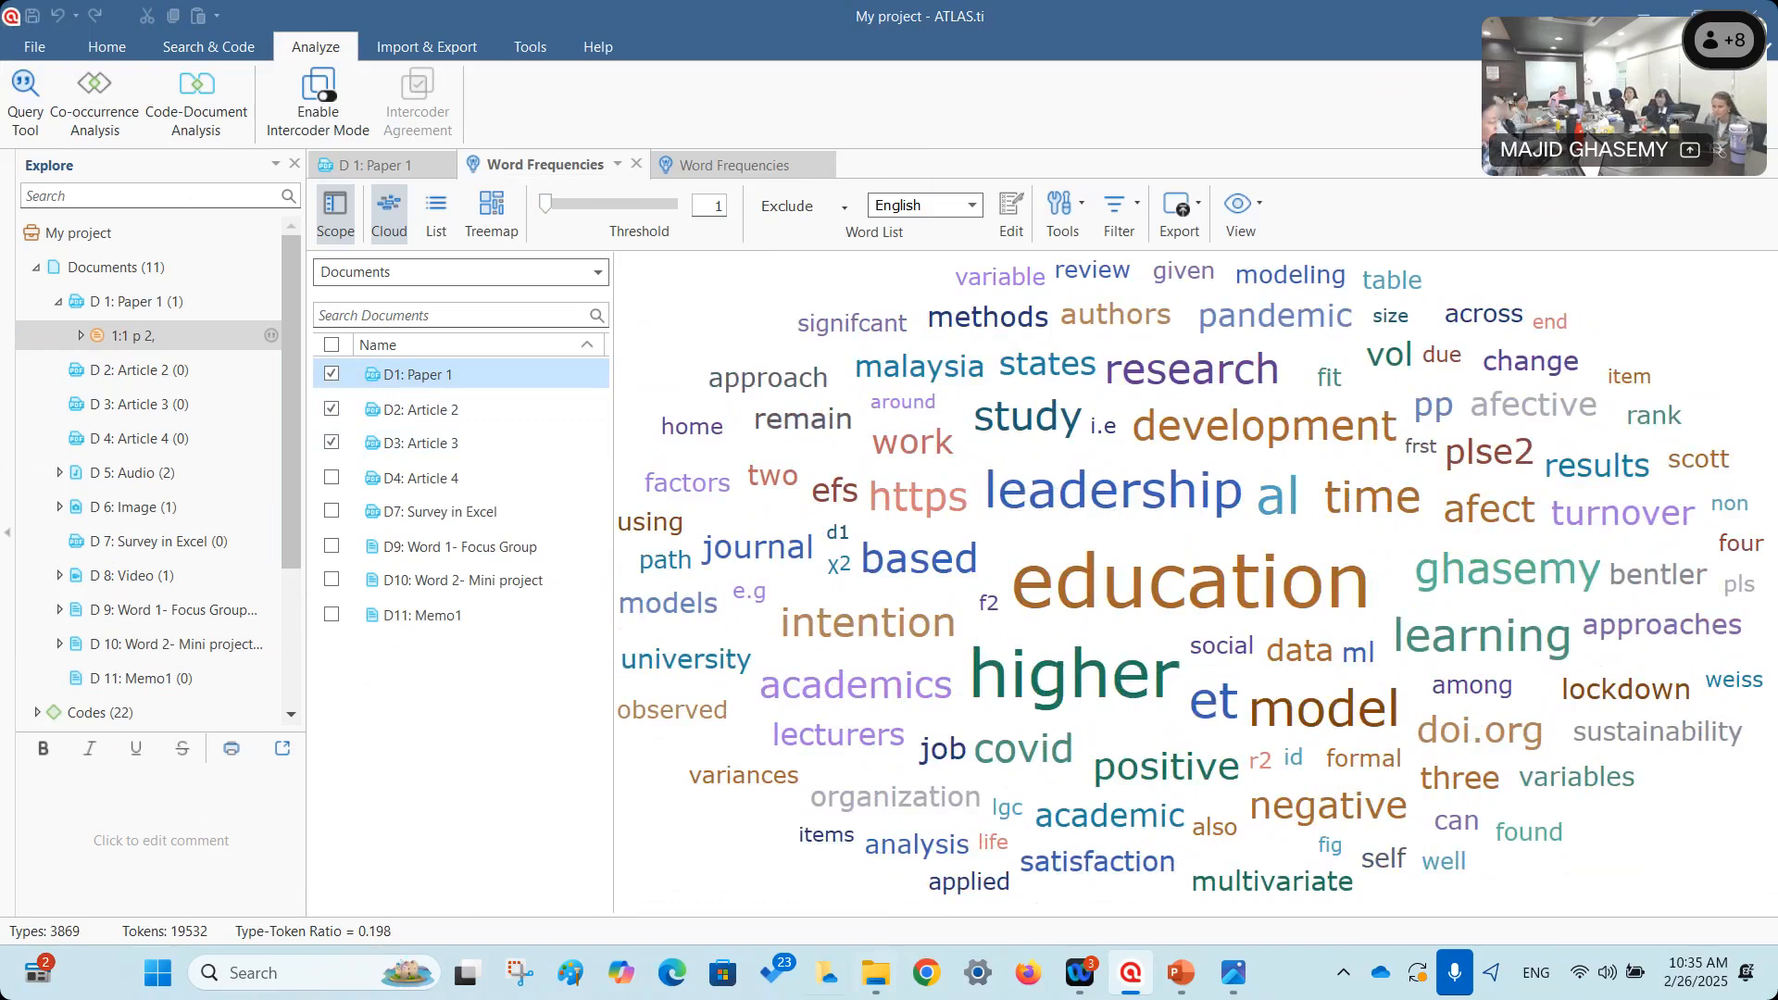
{"action": "left_click", "coordinate": [160, 974]}
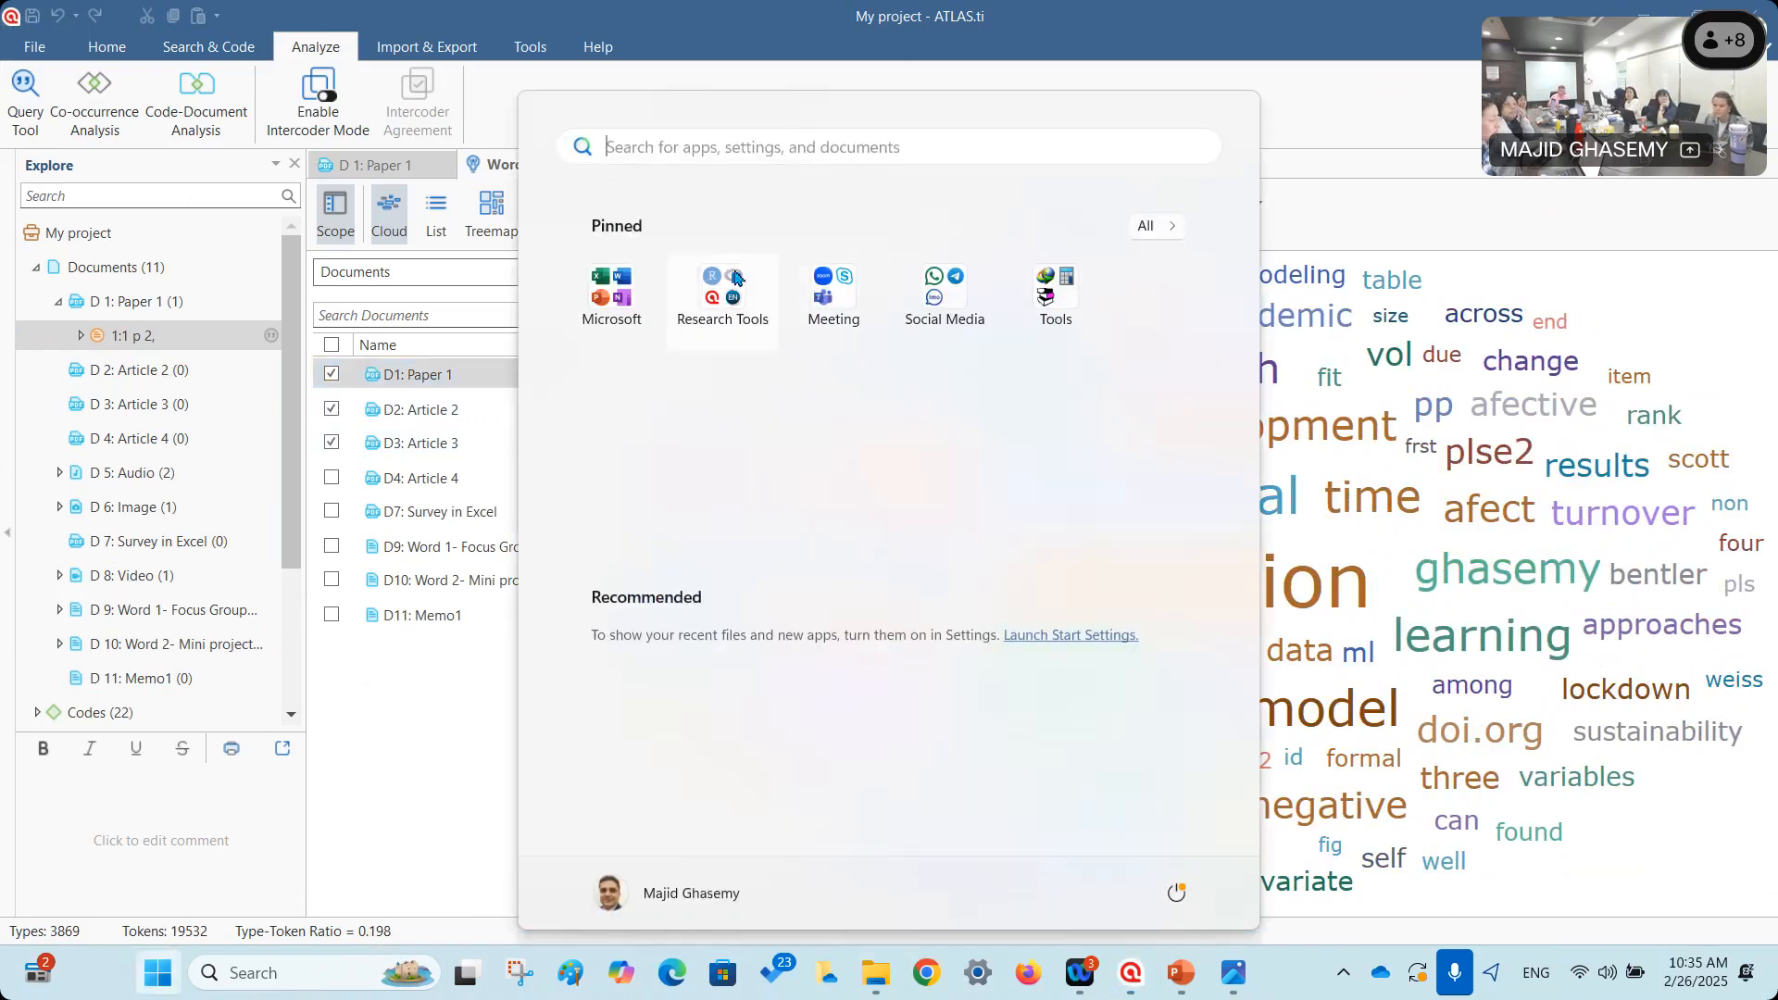
{"action": "left_click", "coordinate": [741, 284]}
{"action": "left_click", "coordinate": [1039, 449]}
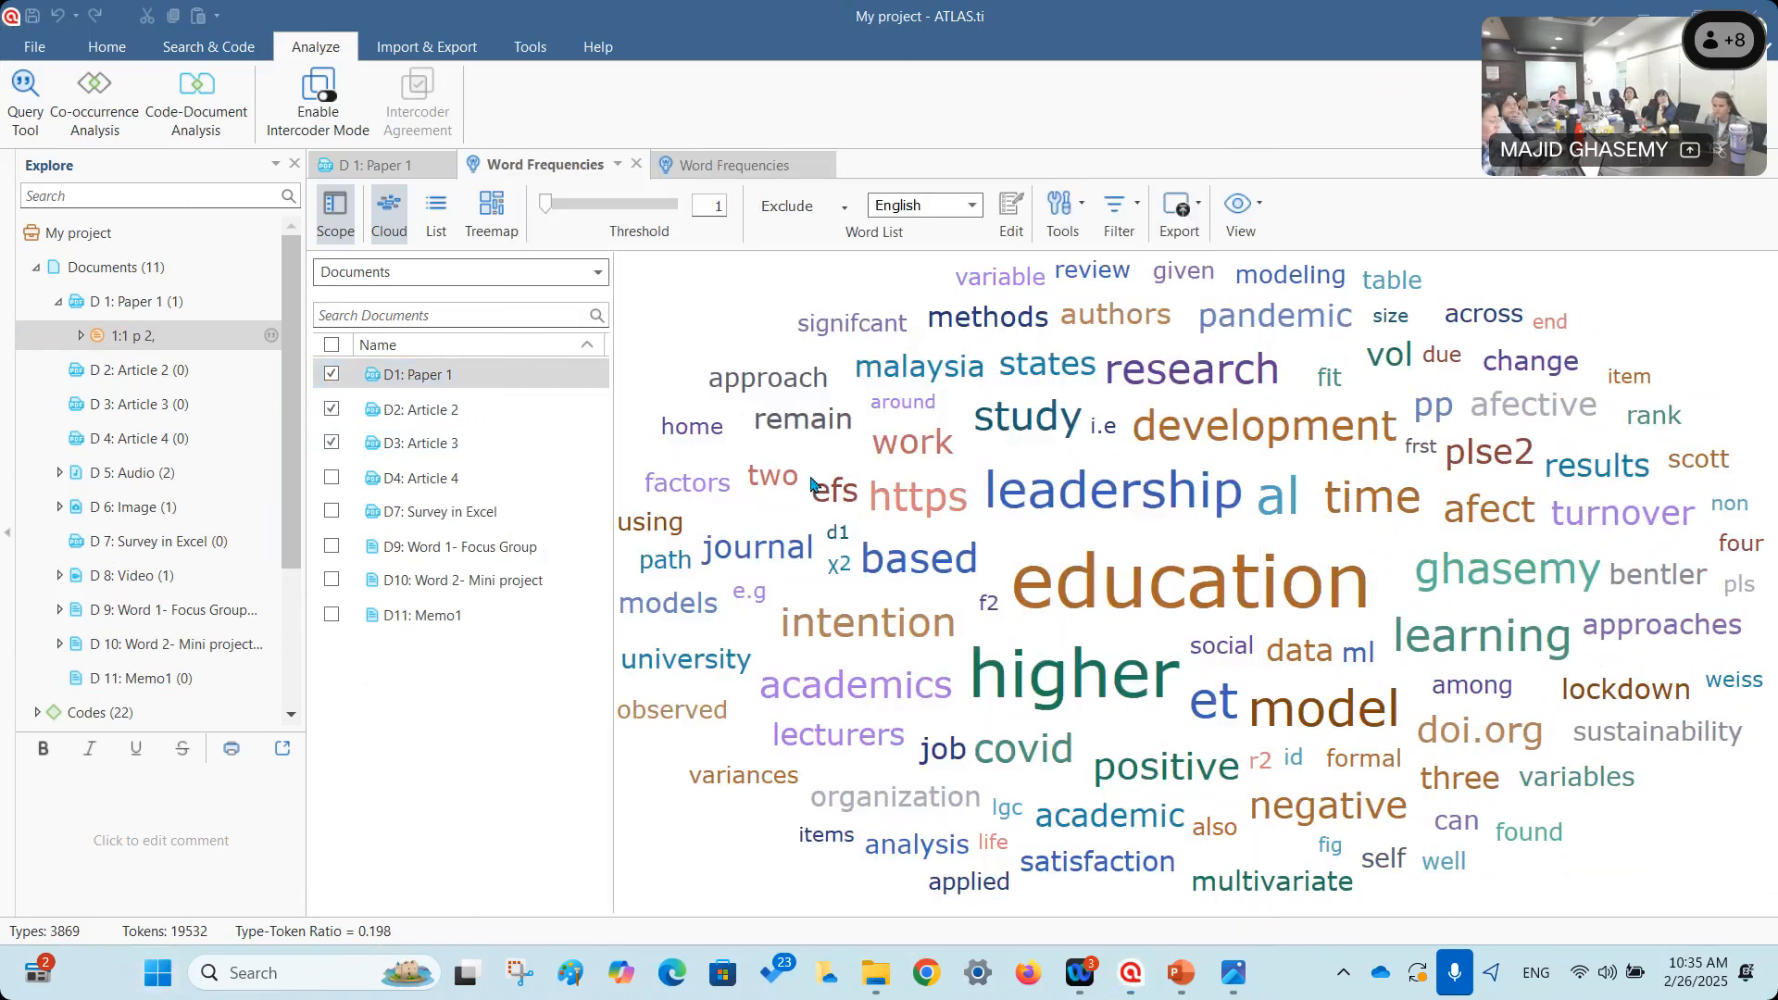
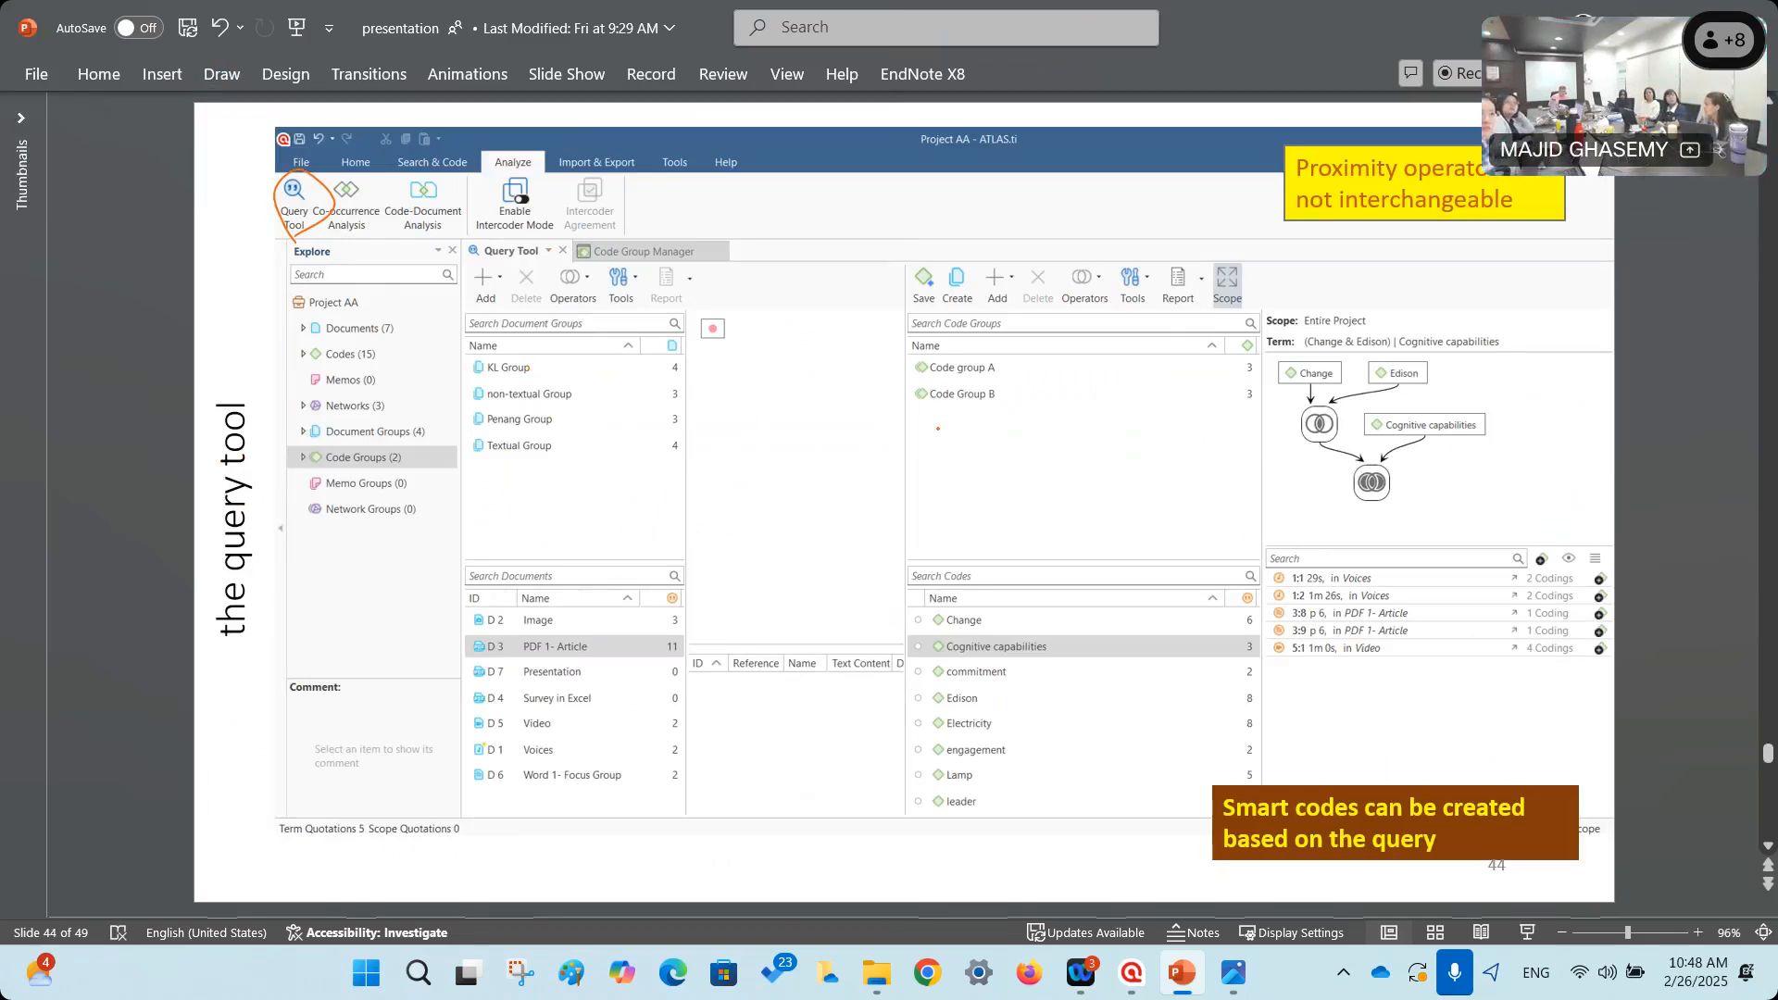
On the query tool slide in PowerPoint, circle the codes list, the code groups list and the code-side Operators command in ink.
{"action": "mouse_move", "coordinate": [907, 607]}
{"action": "left_mouse_down"}
{"action": "mouse_move", "coordinate": [1089, 700]}
{"action": "mouse_move", "coordinate": [945, 806]}
{"action": "mouse_move", "coordinate": [926, 620]}
{"action": "left_mouse_up"}
{"action": "mouse_move", "coordinate": [972, 461]}
{"action": "left_mouse_down"}
{"action": "mouse_move", "coordinate": [1055, 404]}
{"action": "mouse_move", "coordinate": [982, 443]}
{"action": "left_mouse_up"}
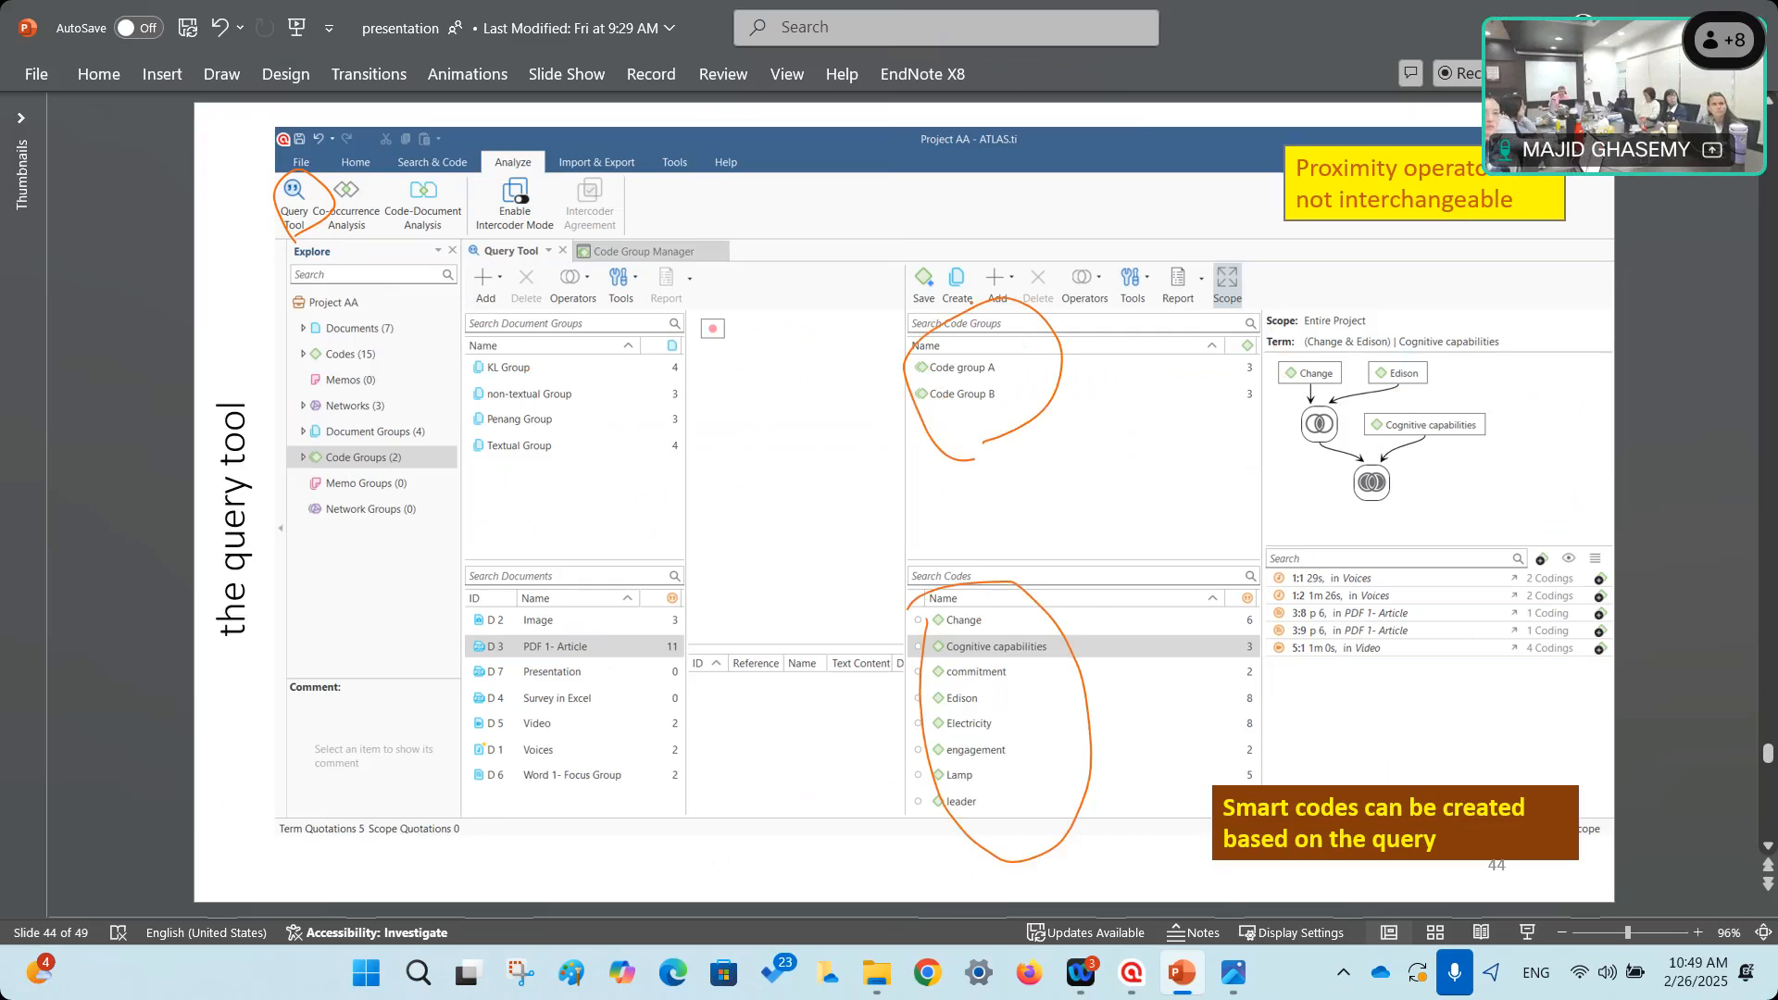
{"action": "mouse_move", "coordinate": [1099, 322]}
{"action": "left_mouse_down"}
{"action": "mouse_move", "coordinate": [1102, 246]}
{"action": "mouse_move", "coordinate": [1097, 326]}
{"action": "left_mouse_up"}
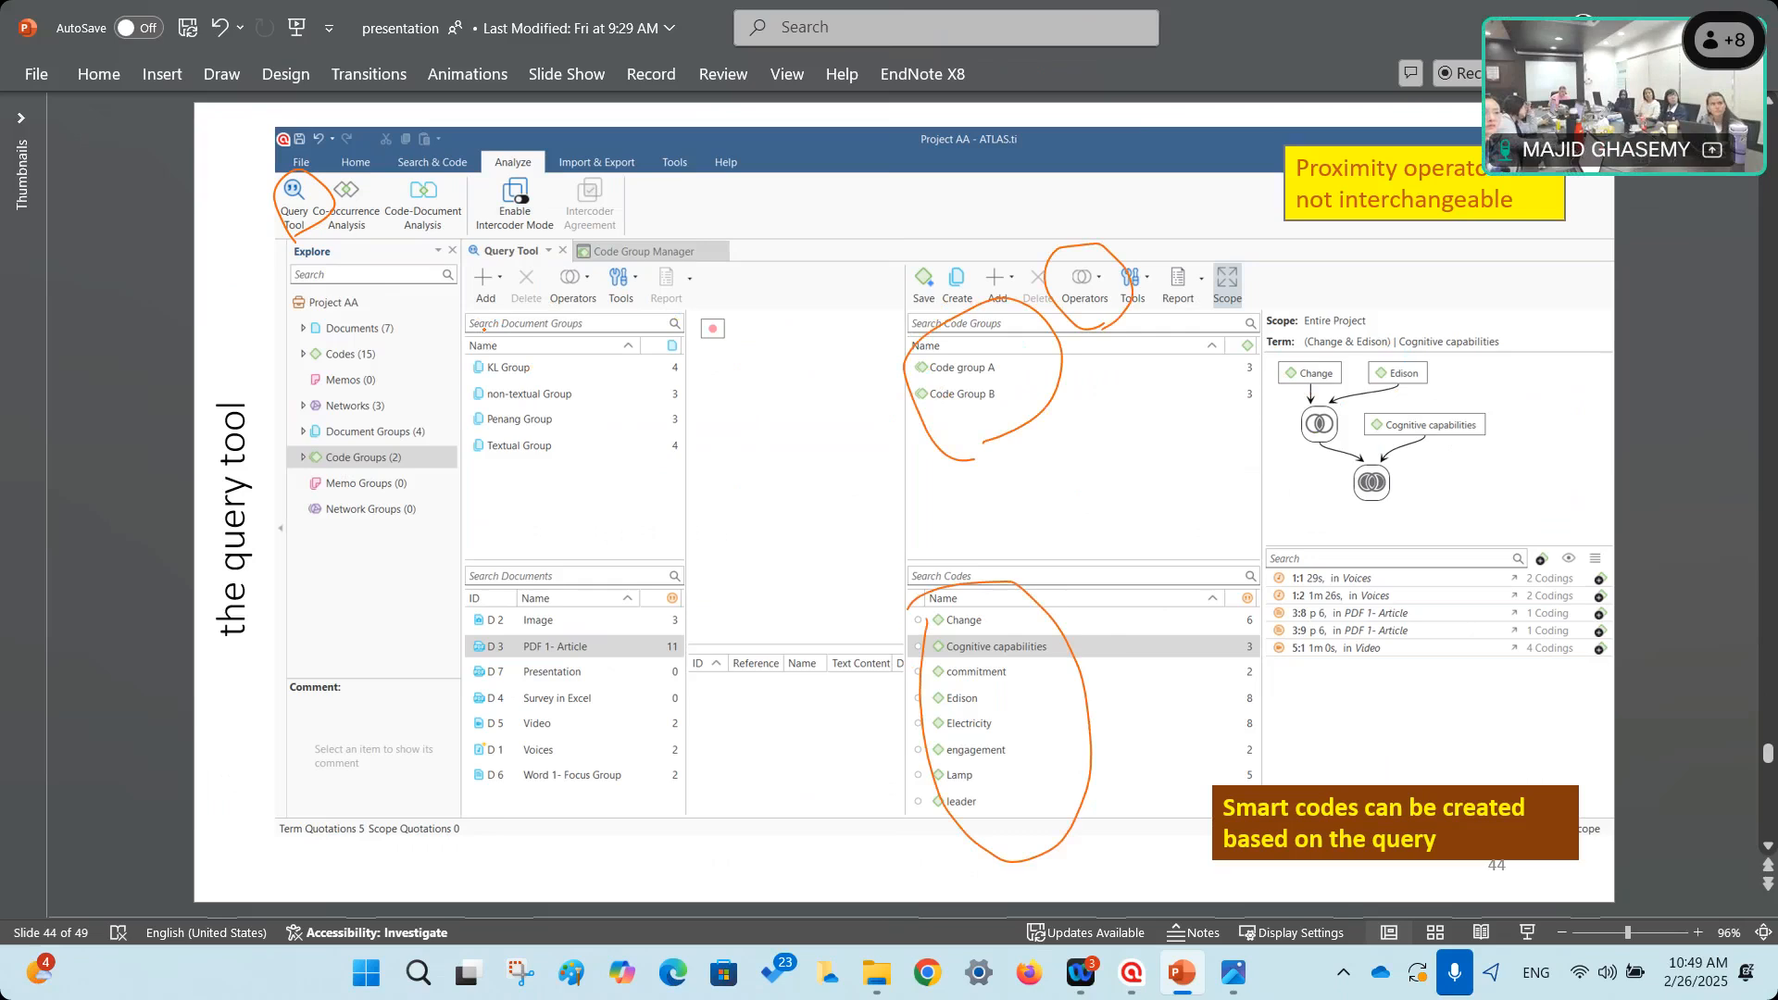
Circle the empty document scope area, the document groups and the documents list, and draw a large X inside the scope area.
{"action": "mouse_move", "coordinate": [678, 350]}
{"action": "left_mouse_down"}
{"action": "mouse_move", "coordinate": [697, 303]}
{"action": "mouse_move", "coordinate": [854, 370]}
{"action": "mouse_move", "coordinate": [713, 639]}
{"action": "mouse_move", "coordinate": [685, 328]}
{"action": "mouse_move", "coordinate": [701, 299]}
{"action": "left_mouse_up"}
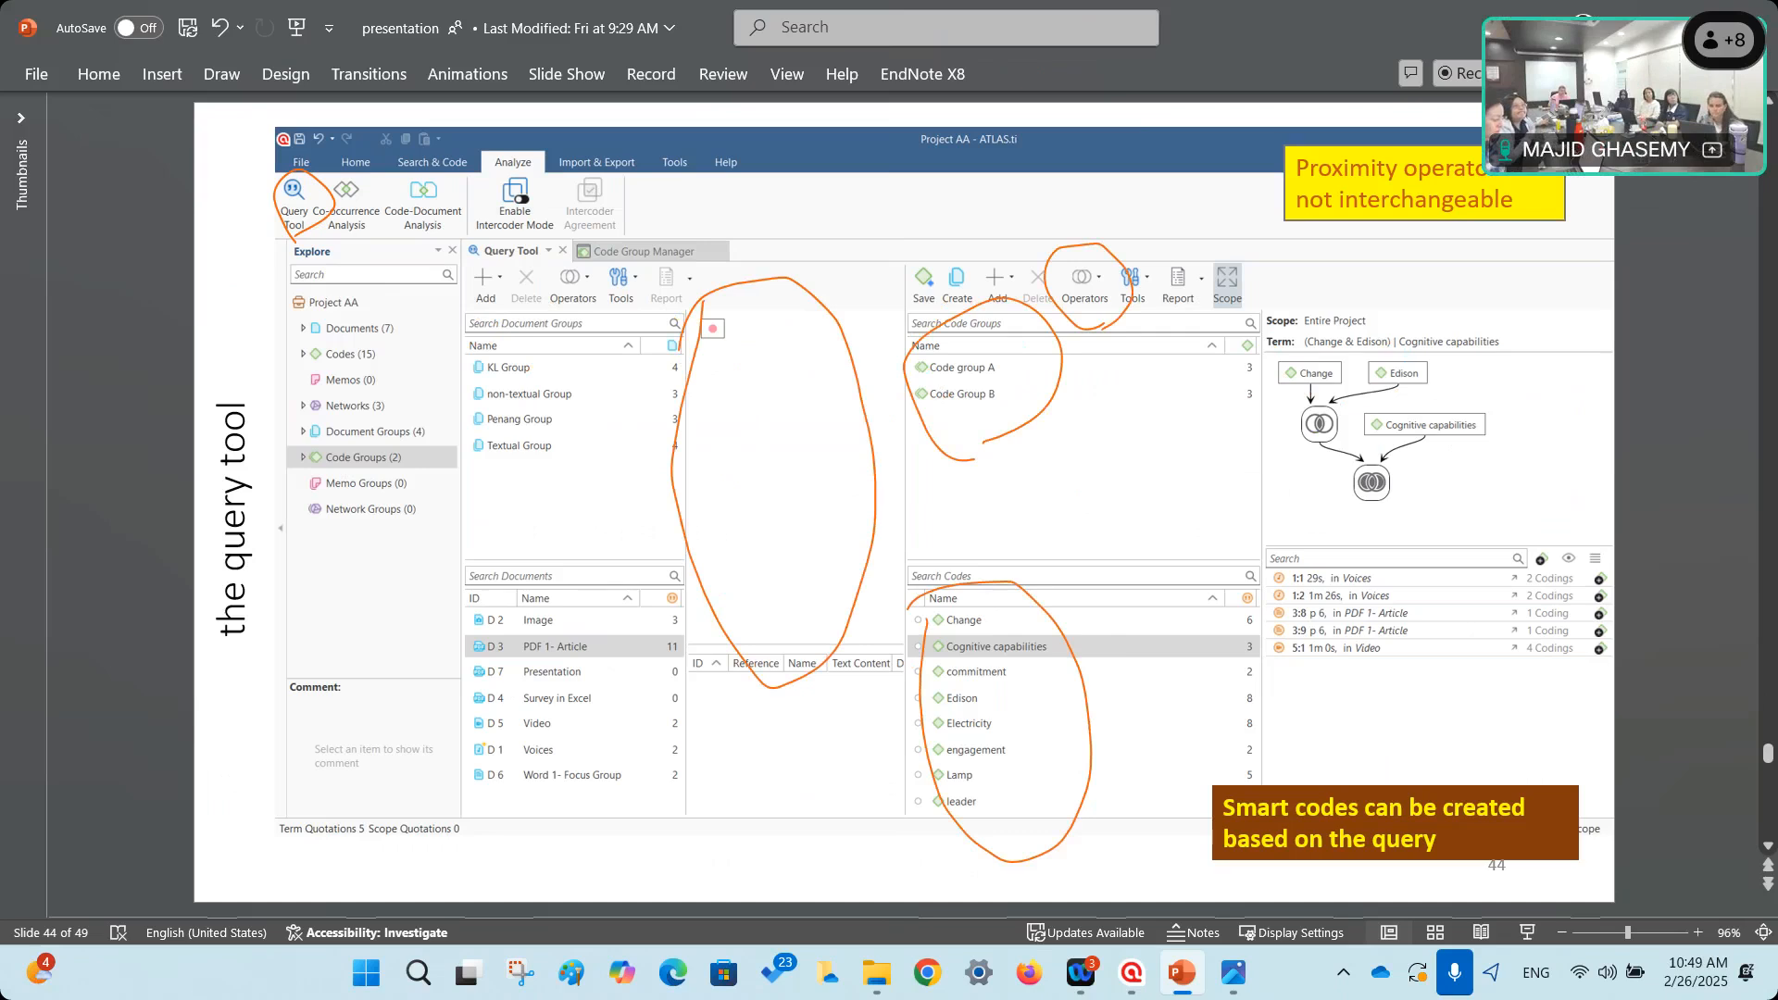
{"action": "mouse_move", "coordinate": [546, 514]}
{"action": "left_mouse_down"}
{"action": "mouse_move", "coordinate": [481, 484]}
{"action": "mouse_move", "coordinate": [537, 345]}
{"action": "mouse_move", "coordinate": [563, 457]}
{"action": "mouse_move", "coordinate": [531, 492]}
{"action": "left_mouse_up"}
{"action": "mouse_move", "coordinate": [556, 787]}
{"action": "left_mouse_down"}
{"action": "mouse_move", "coordinate": [489, 769]}
{"action": "mouse_move", "coordinate": [579, 648]}
{"action": "mouse_move", "coordinate": [544, 754]}
{"action": "left_mouse_up"}
{"action": "left_click_drag", "start_coordinate": [819, 329], "coordinate": [718, 482]}
{"action": "left_click_drag", "start_coordinate": [689, 372], "coordinate": [827, 512]}
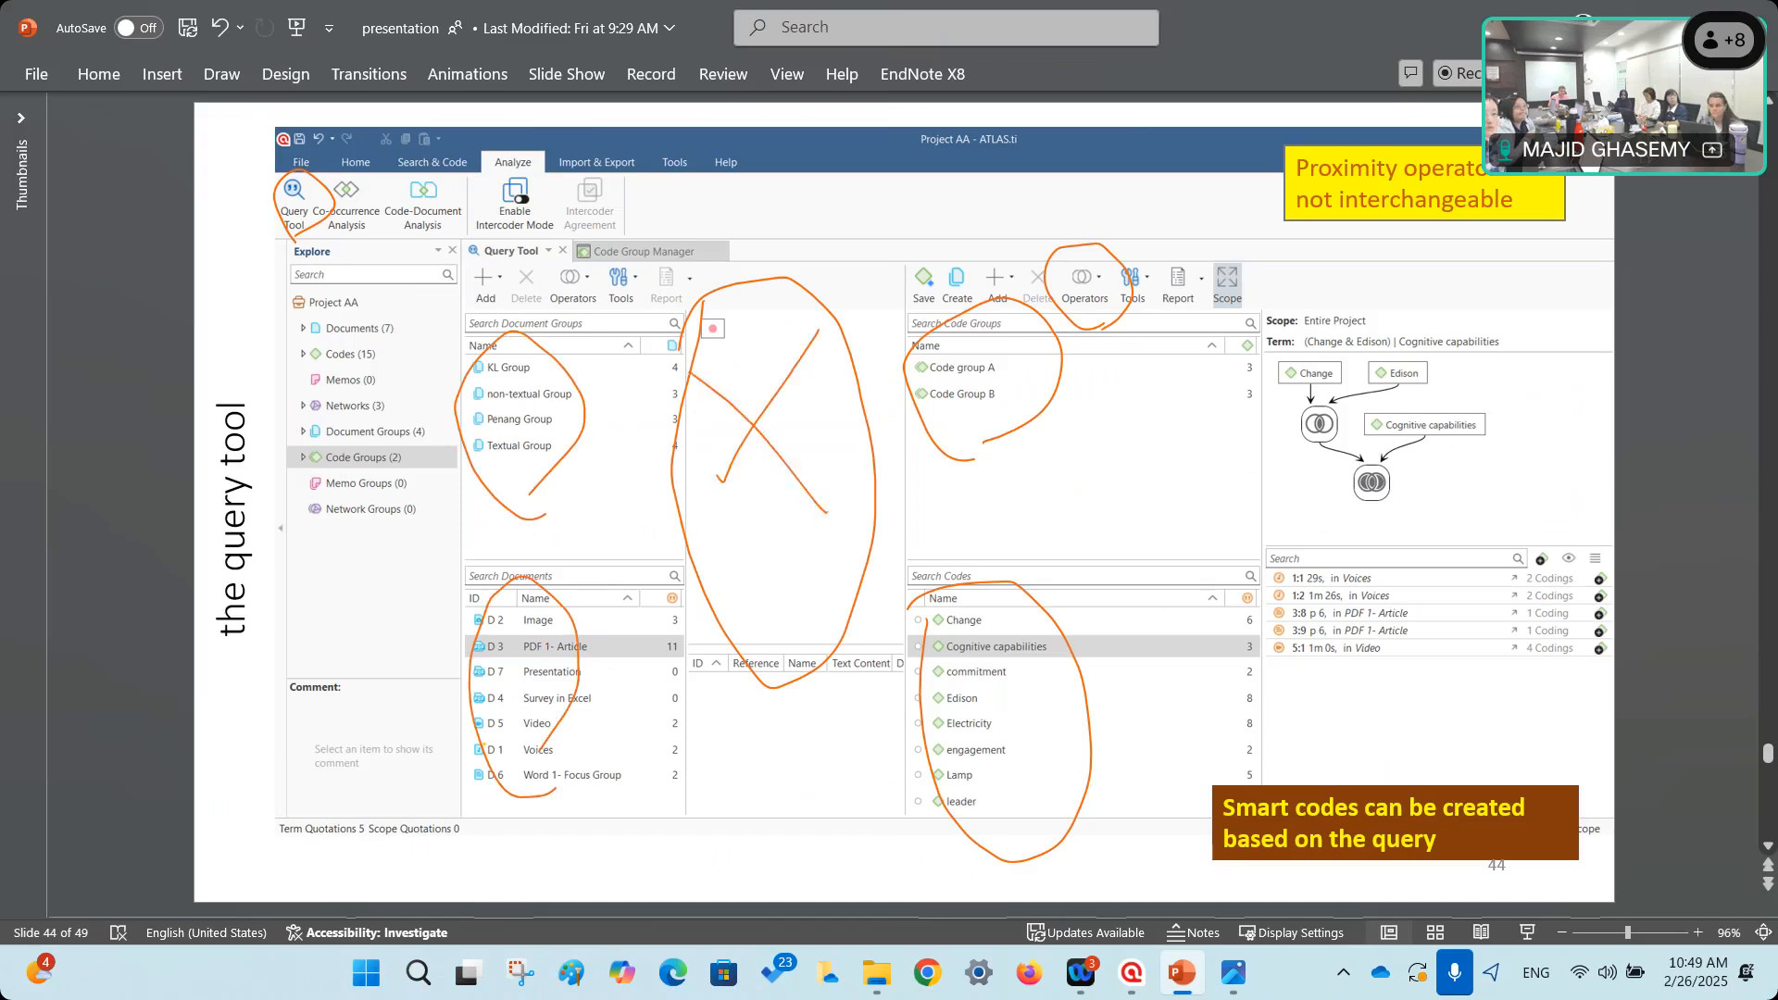
Circle the query term diagram twice, and write "D3" in the document scope area with a circle around it.
{"action": "mouse_move", "coordinate": [1381, 524]}
{"action": "left_mouse_down"}
{"action": "mouse_move", "coordinate": [1518, 319]}
{"action": "mouse_move", "coordinate": [1393, 496]}
{"action": "left_mouse_up"}
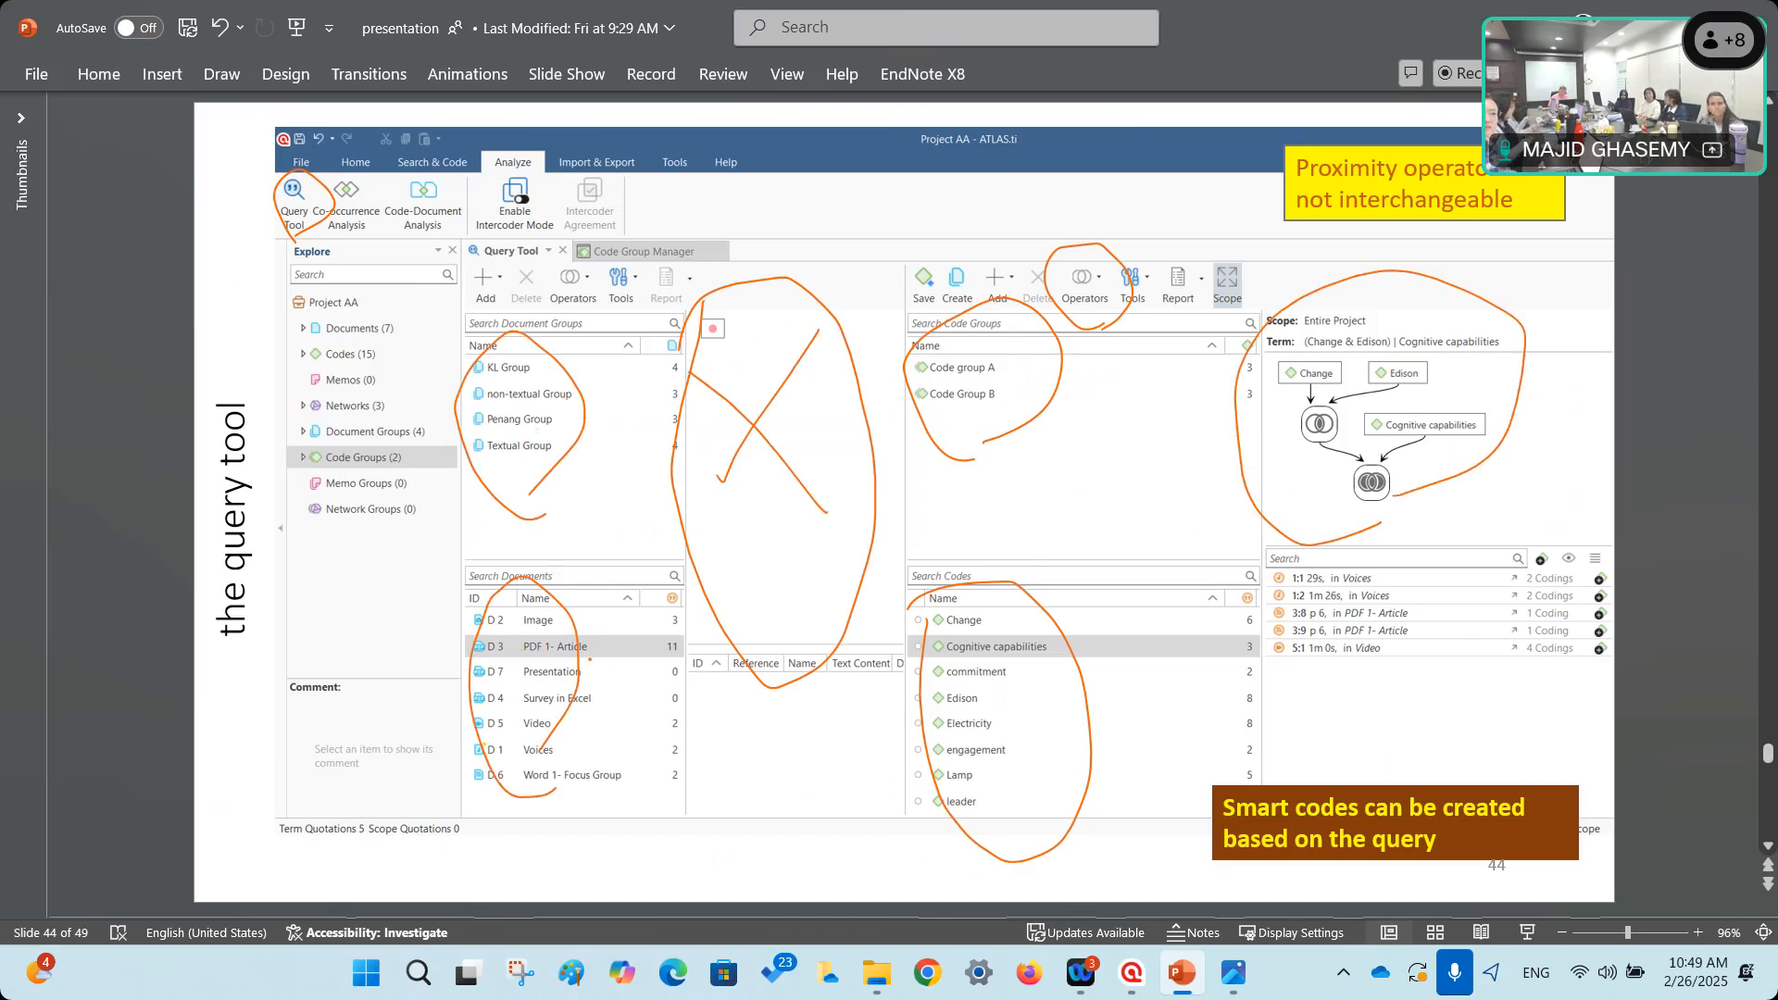
{"action": "mouse_move", "coordinate": [720, 576]}
{"action": "left_mouse_down"}
{"action": "mouse_move", "coordinate": [727, 515]}
{"action": "mouse_move", "coordinate": [757, 523]}
{"action": "mouse_move", "coordinate": [736, 608]}
{"action": "left_mouse_up"}
{"action": "left_click_drag", "start_coordinate": [790, 550], "coordinate": [797, 608]}
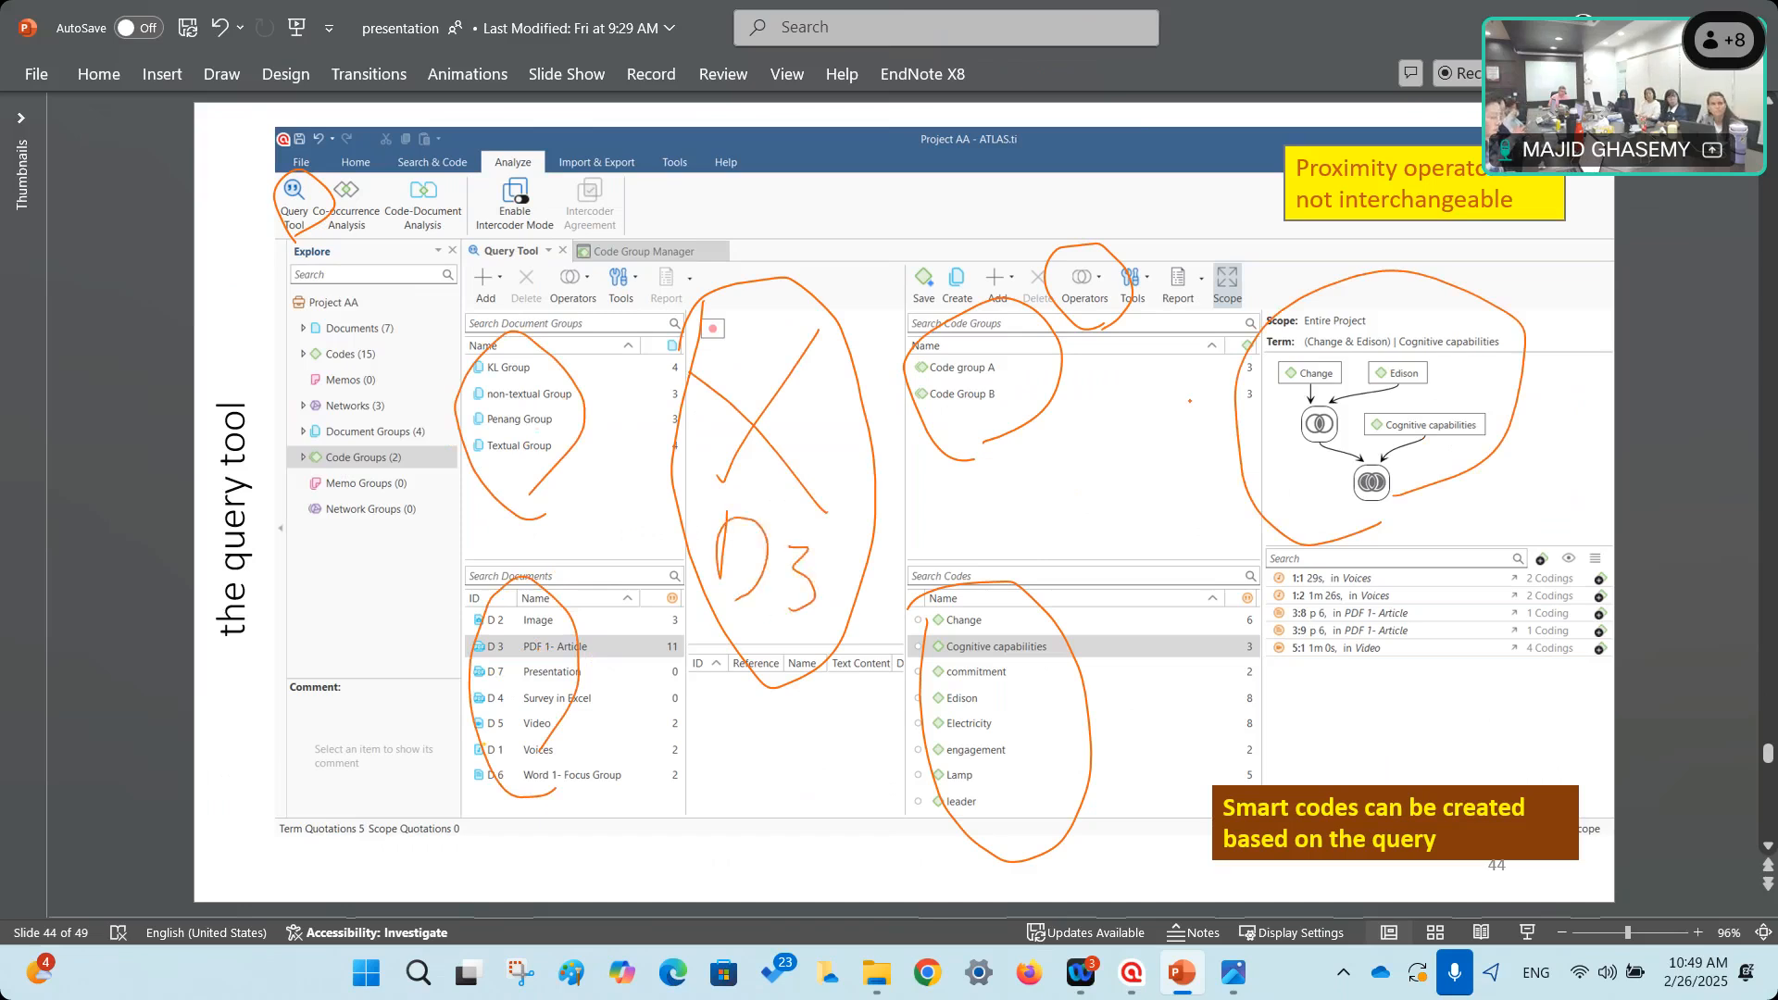
{"action": "mouse_move", "coordinate": [1369, 528]}
{"action": "left_mouse_down"}
{"action": "mouse_move", "coordinate": [1225, 389]}
{"action": "mouse_move", "coordinate": [1477, 461]}
{"action": "mouse_move", "coordinate": [1297, 525]}
{"action": "mouse_move", "coordinate": [1479, 398]}
{"action": "mouse_move", "coordinate": [1432, 487]}
{"action": "left_mouse_up"}
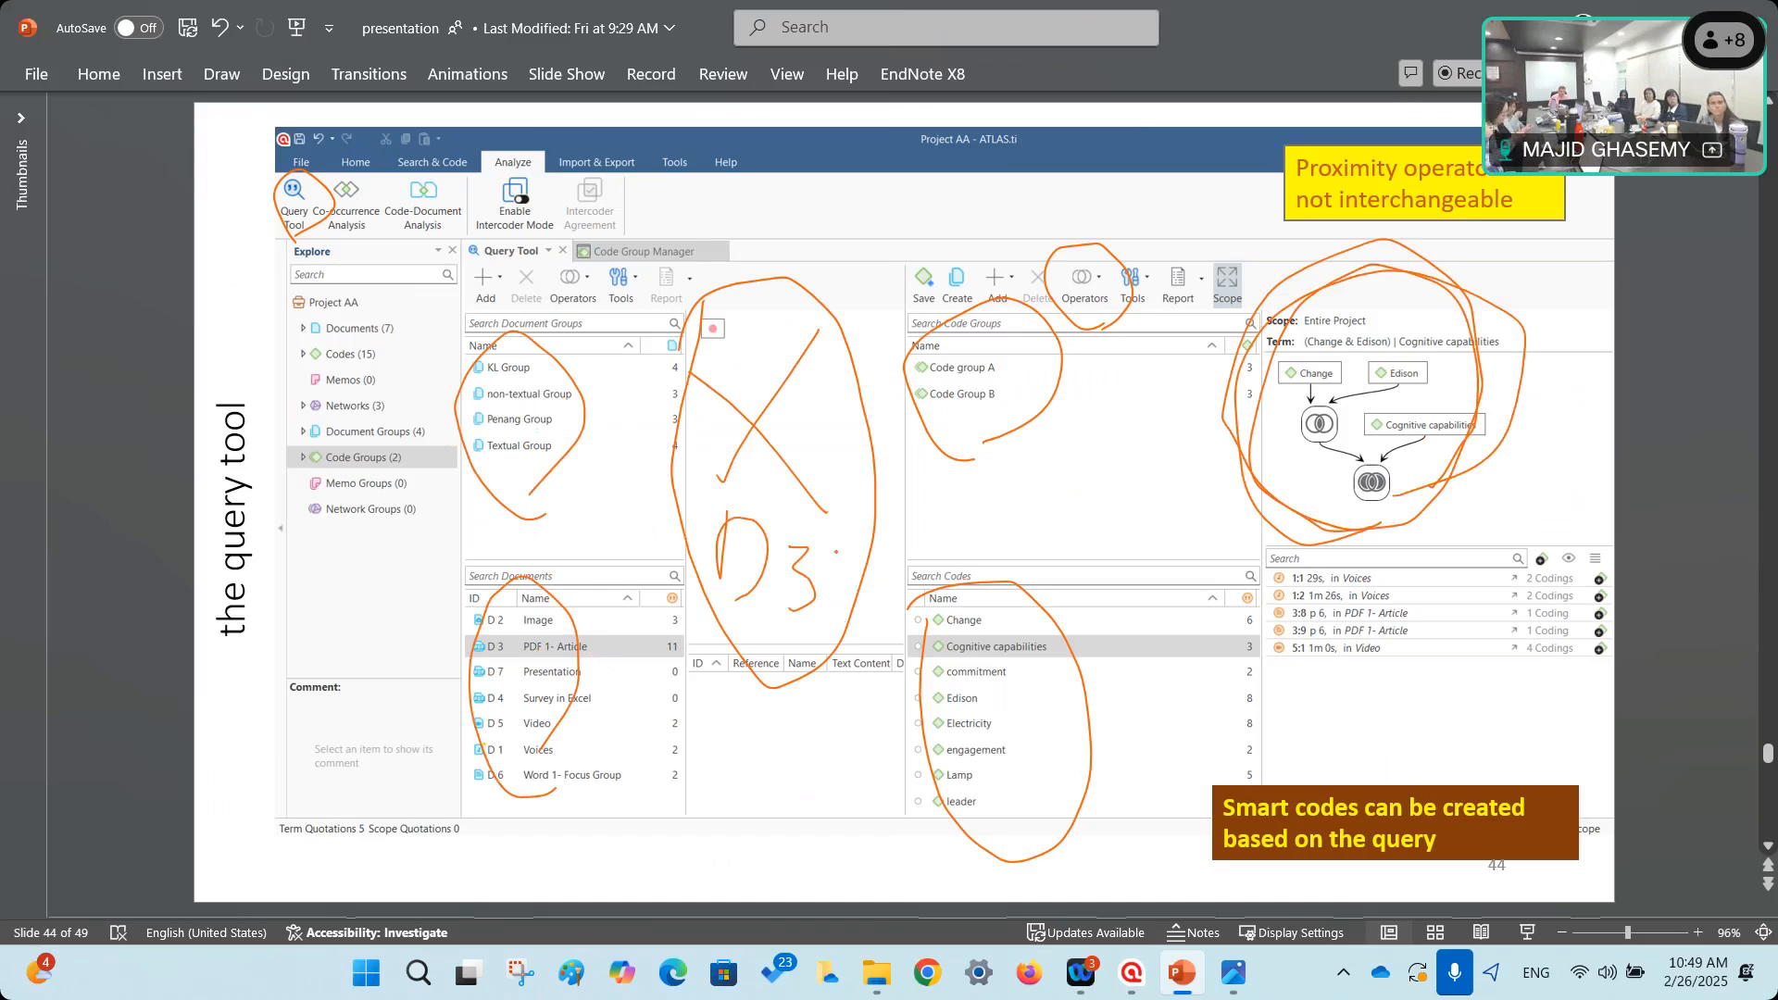
{"action": "mouse_move", "coordinate": [776, 473]}
{"action": "left_mouse_down"}
{"action": "mouse_move", "coordinate": [850, 583]}
{"action": "mouse_move", "coordinate": [787, 616]}
{"action": "left_mouse_up"}
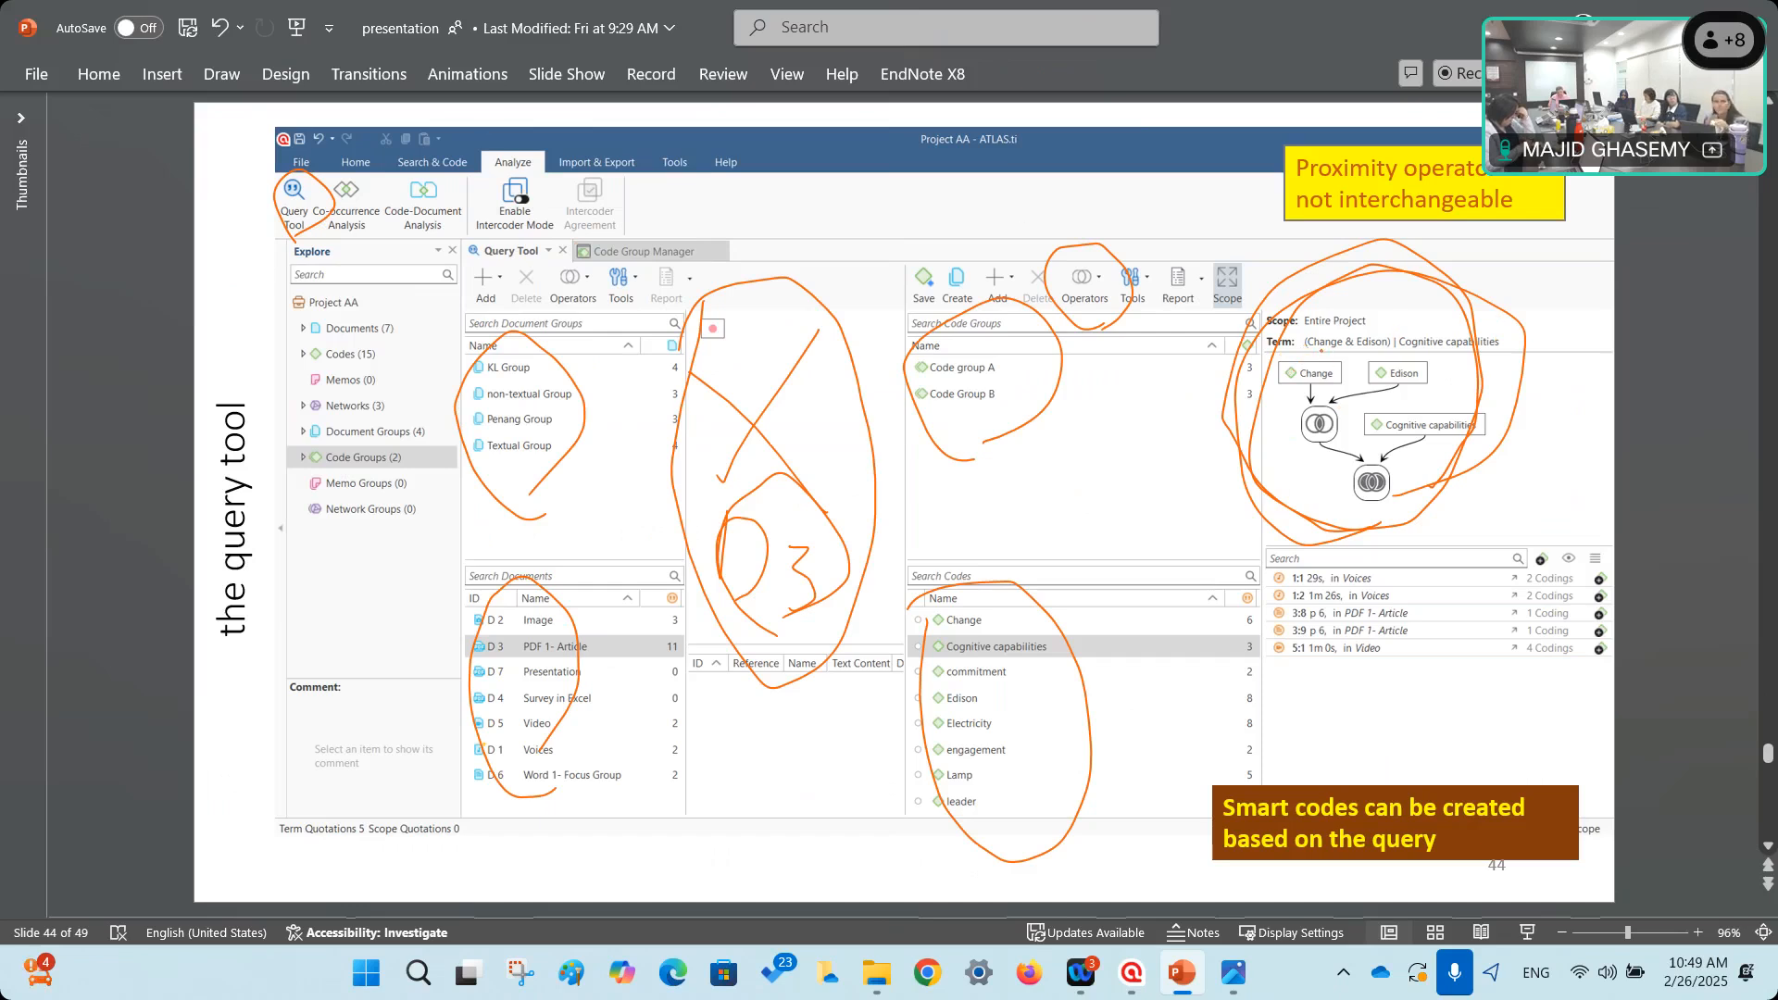
In the query term diagram, circle both operators and the Cognitive capabilities code, underline the Change and Edison terms, and circle the result quotations.
{"action": "mouse_move", "coordinate": [1315, 447]}
{"action": "left_mouse_down"}
{"action": "mouse_move", "coordinate": [1298, 438]}
{"action": "mouse_move", "coordinate": [1337, 404]}
{"action": "mouse_move", "coordinate": [1293, 454]}
{"action": "mouse_move", "coordinate": [1313, 400]}
{"action": "left_mouse_up"}
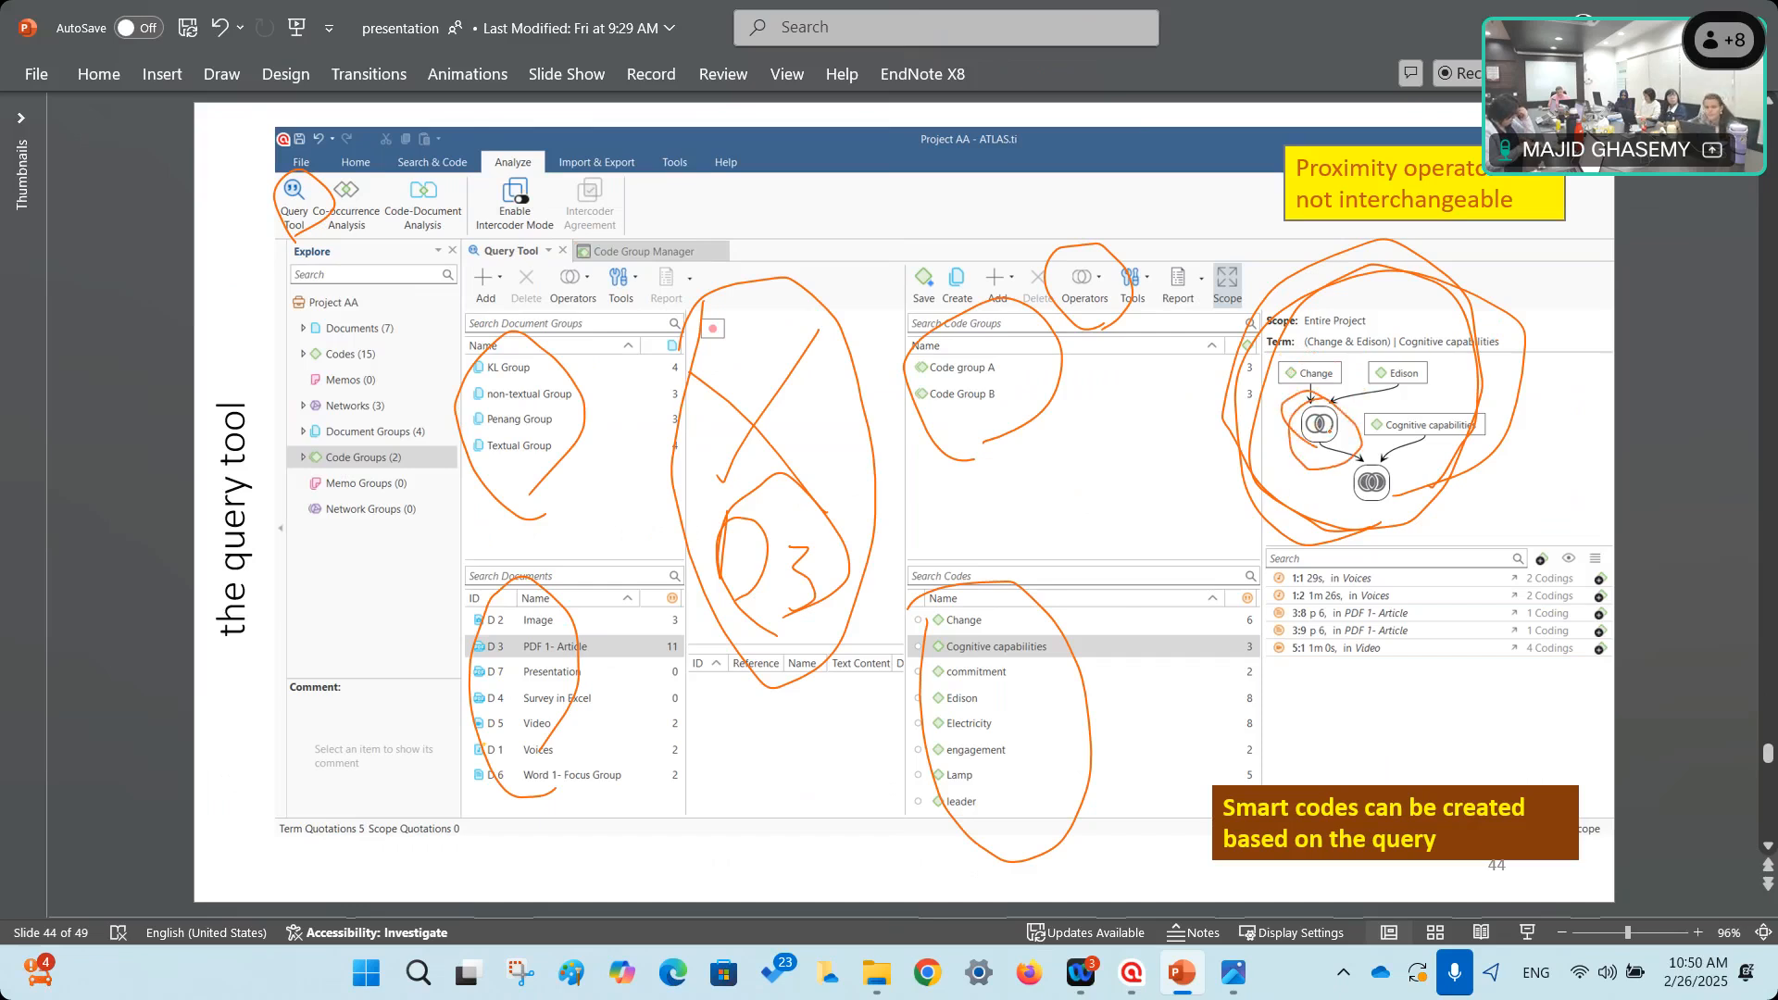
{"action": "mouse_move", "coordinate": [1297, 373]}
{"action": "left_mouse_down"}
{"action": "mouse_move", "coordinate": [1458, 361]}
{"action": "mouse_move", "coordinate": [1398, 359]}
{"action": "mouse_move", "coordinate": [1396, 324]}
{"action": "left_mouse_up"}
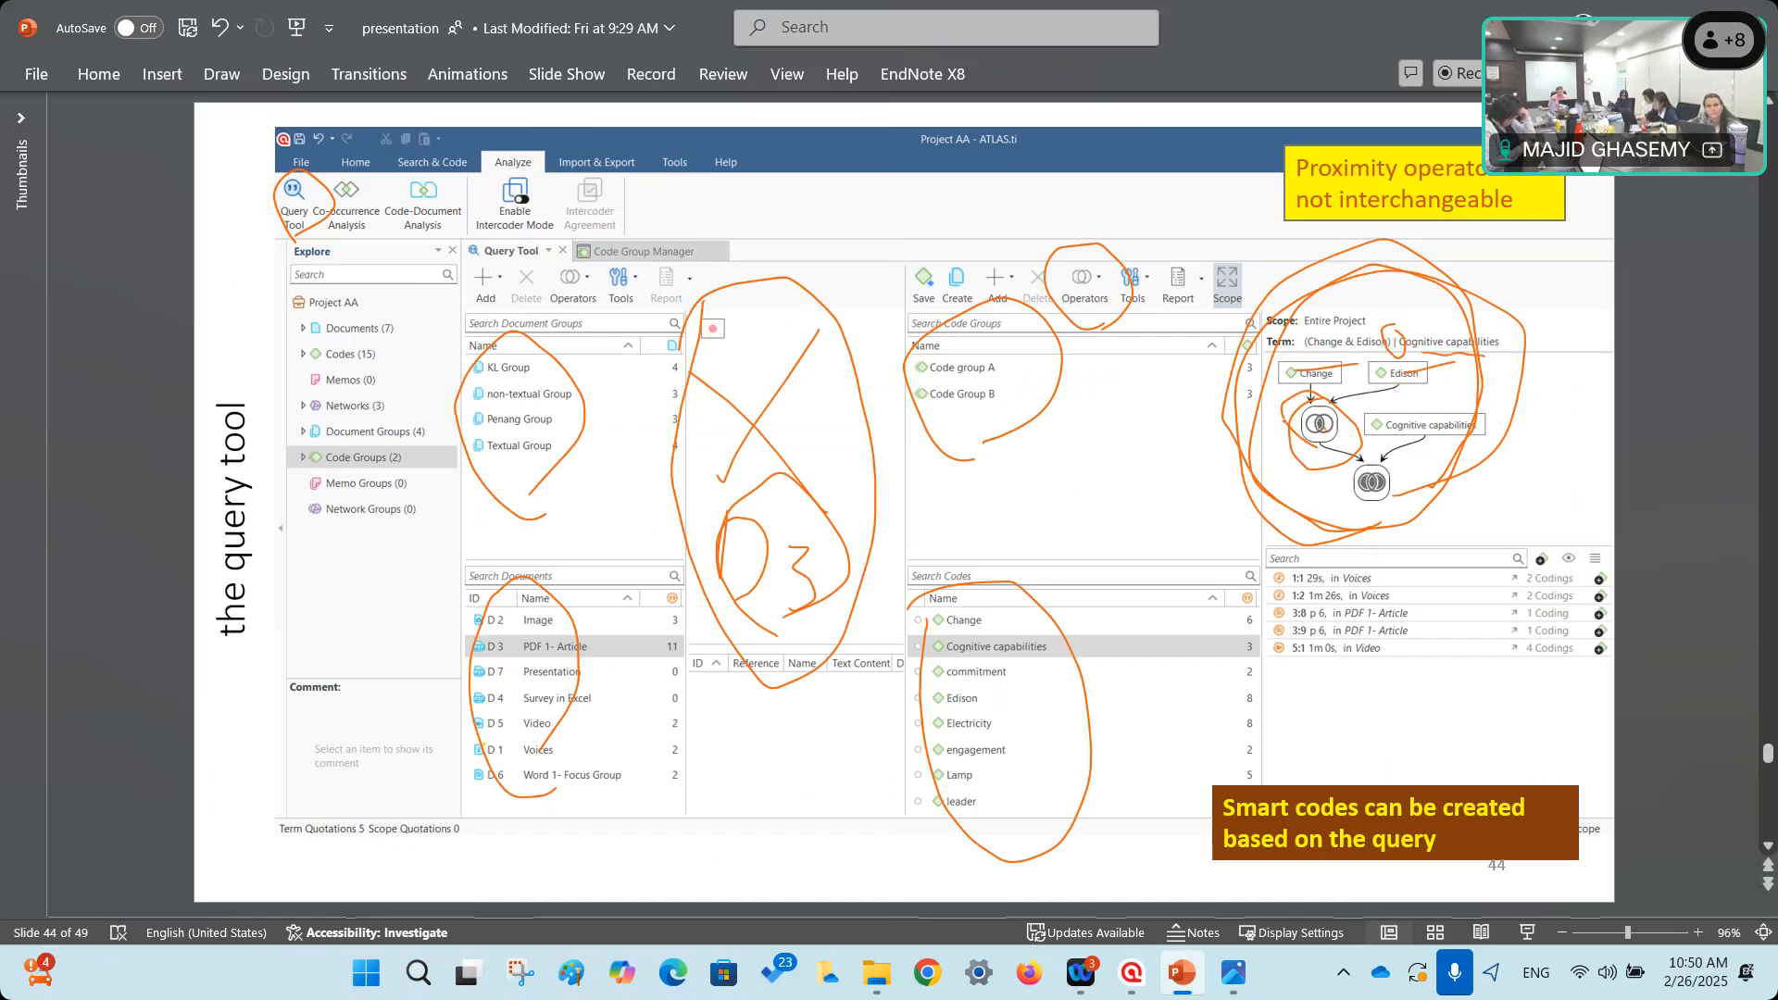
{"action": "mouse_move", "coordinate": [1440, 447]}
{"action": "left_mouse_down"}
{"action": "mouse_move", "coordinate": [1400, 382]}
{"action": "mouse_move", "coordinate": [1435, 443]}
{"action": "left_mouse_up"}
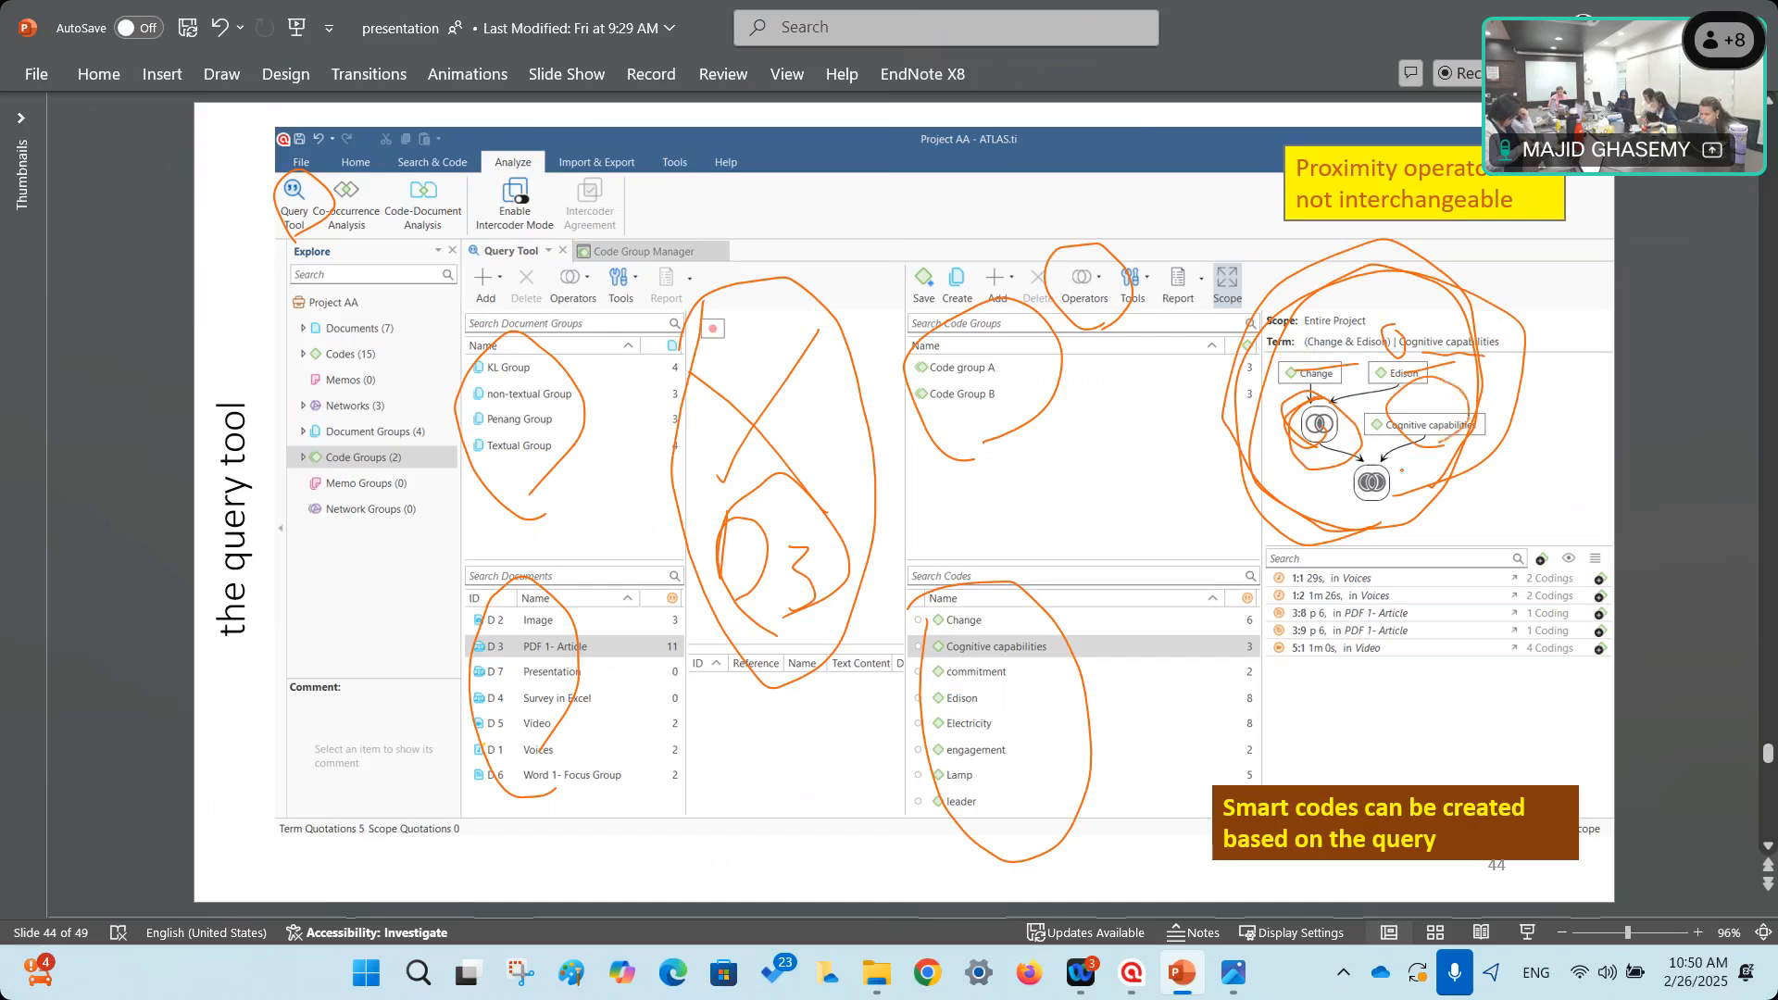
{"action": "mouse_move", "coordinate": [1351, 511]}
{"action": "left_mouse_down"}
{"action": "mouse_move", "coordinate": [1331, 480]}
{"action": "mouse_move", "coordinate": [1384, 484]}
{"action": "left_mouse_up"}
{"action": "mouse_move", "coordinate": [1384, 536]}
{"action": "left_mouse_down"}
{"action": "mouse_move", "coordinate": [1326, 687]}
{"action": "mouse_move", "coordinate": [1222, 611]}
{"action": "mouse_move", "coordinate": [1305, 539]}
{"action": "left_mouse_up"}
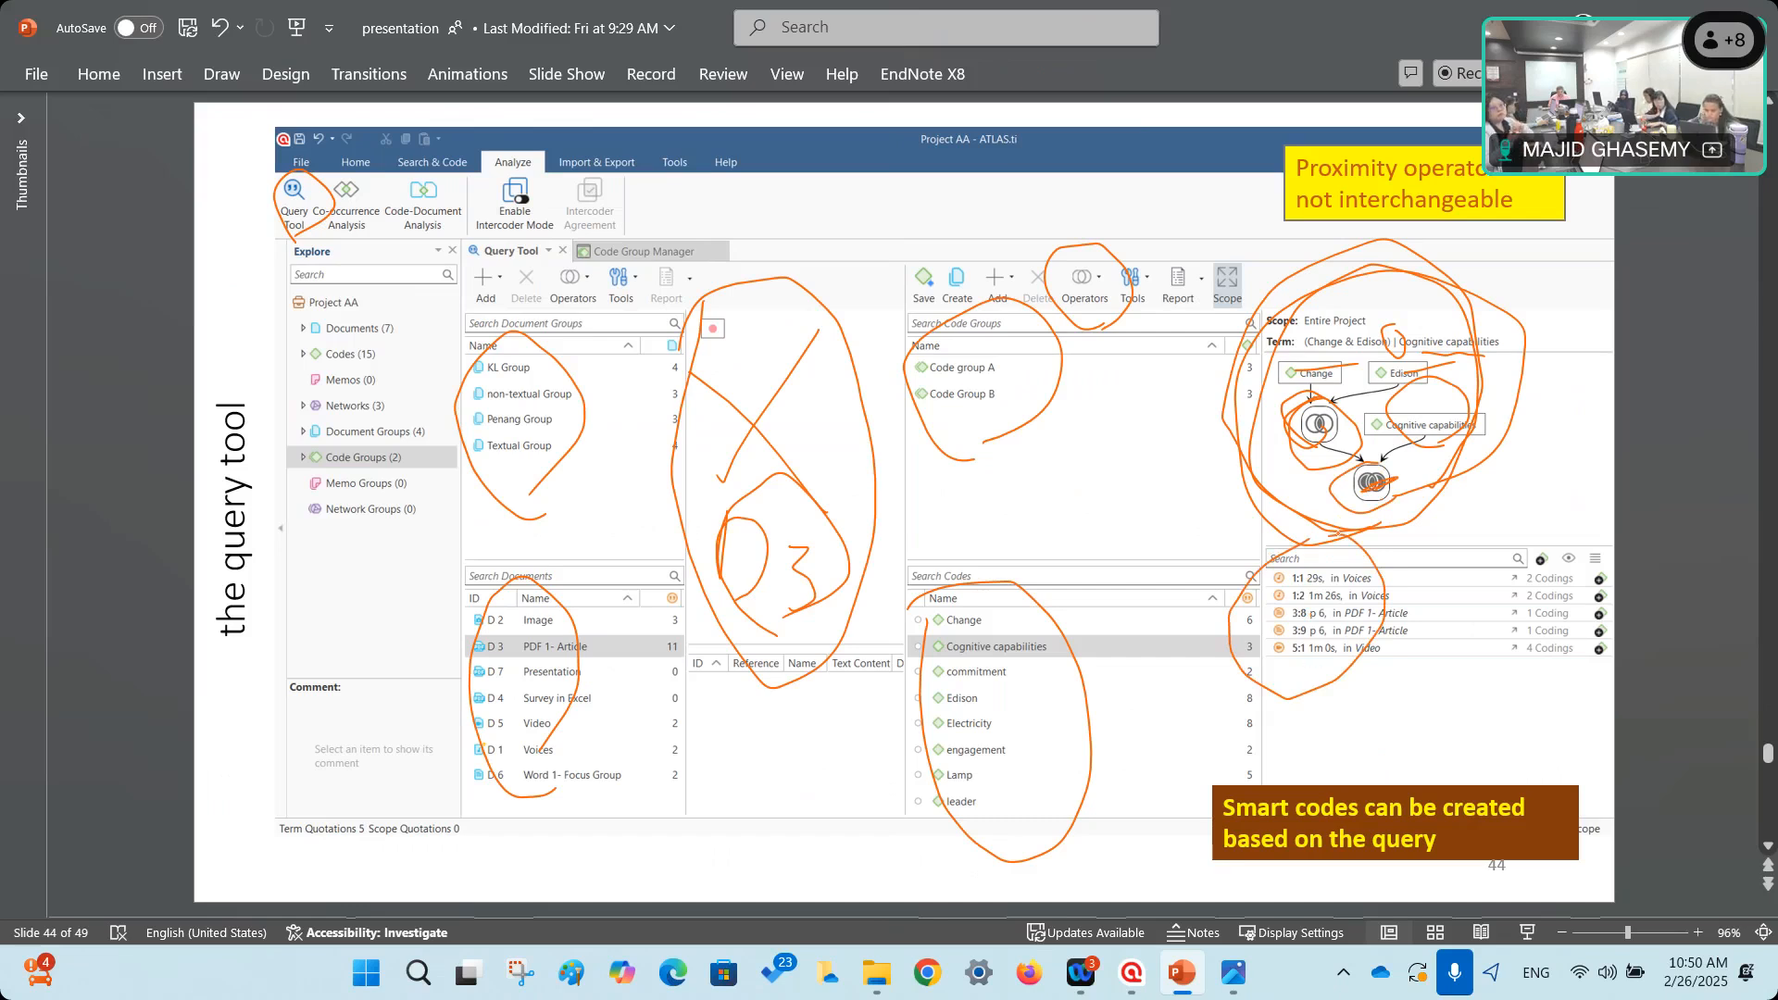
Circle and underline the Term Quotations count, and circle the query term diagram and the result quotations again.
{"action": "mouse_move", "coordinate": [1467, 510]}
{"action": "left_mouse_down"}
{"action": "mouse_move", "coordinate": [1405, 523]}
{"action": "mouse_move", "coordinate": [1286, 423]}
{"action": "mouse_move", "coordinate": [1498, 319]}
{"action": "mouse_move", "coordinate": [1451, 515]}
{"action": "left_mouse_up"}
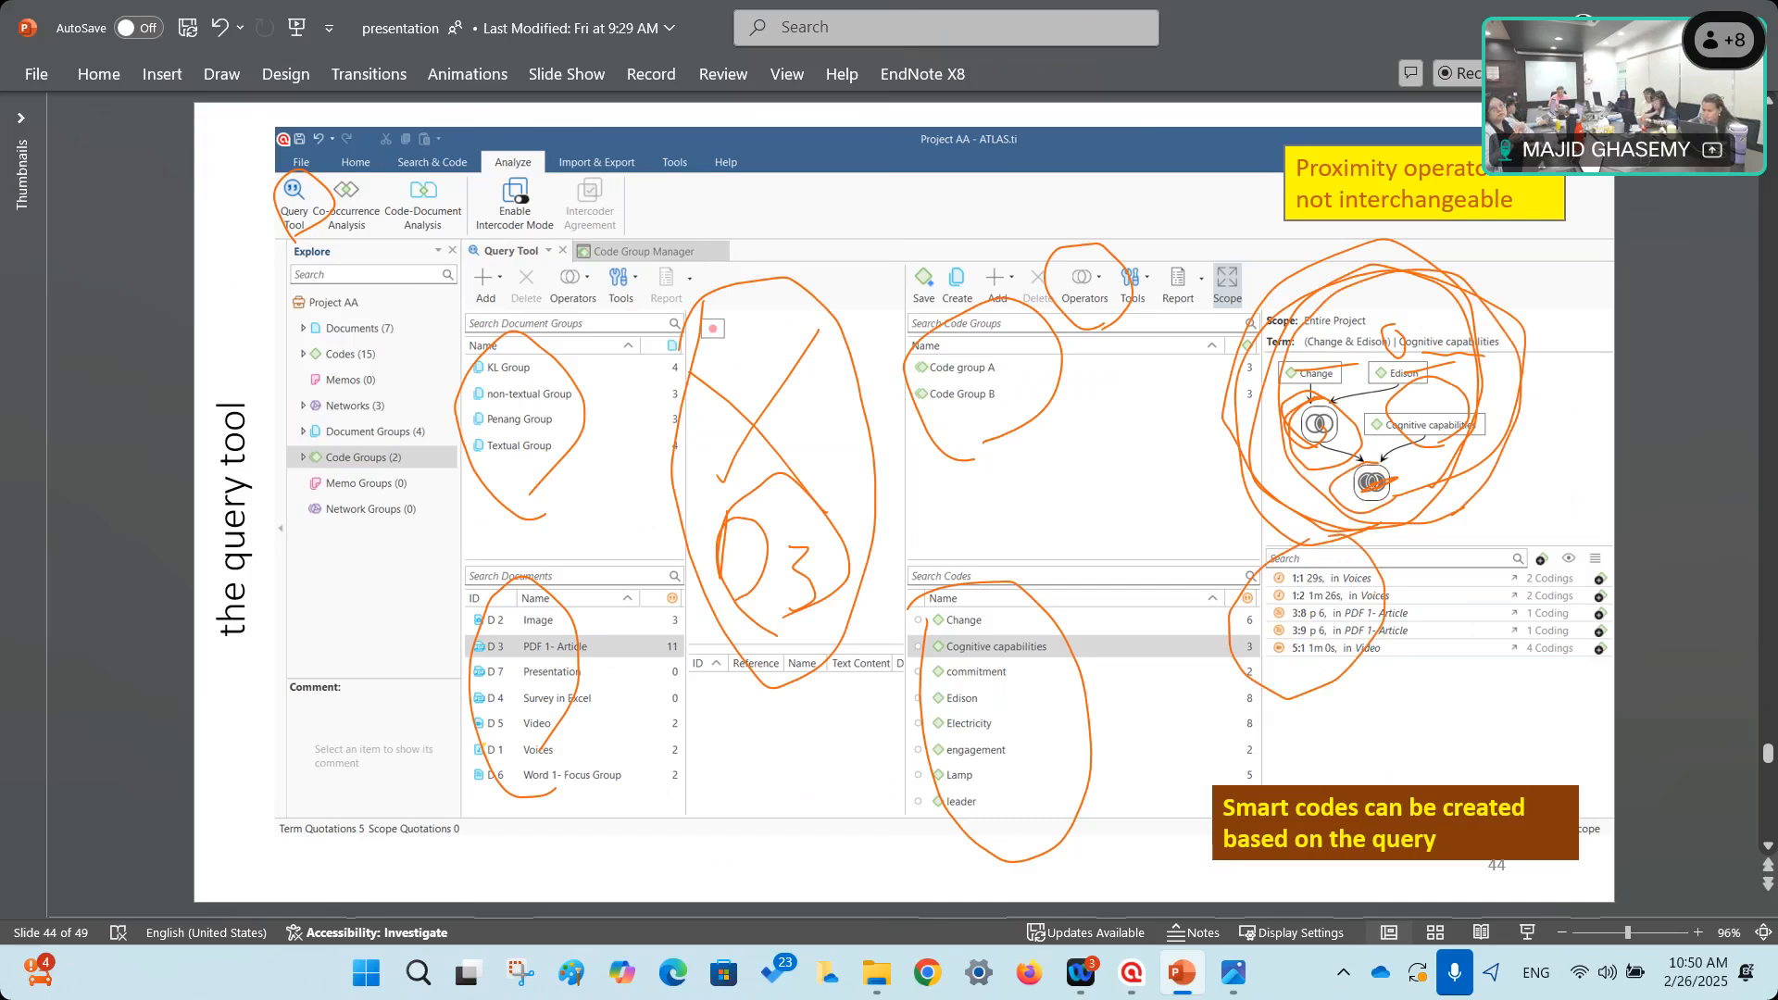
{"action": "mouse_move", "coordinate": [391, 850]}
{"action": "left_mouse_down"}
{"action": "mouse_move", "coordinate": [361, 869]}
{"action": "mouse_move", "coordinate": [342, 773]}
{"action": "mouse_move", "coordinate": [509, 794]}
{"action": "mouse_move", "coordinate": [348, 839]}
{"action": "left_mouse_up"}
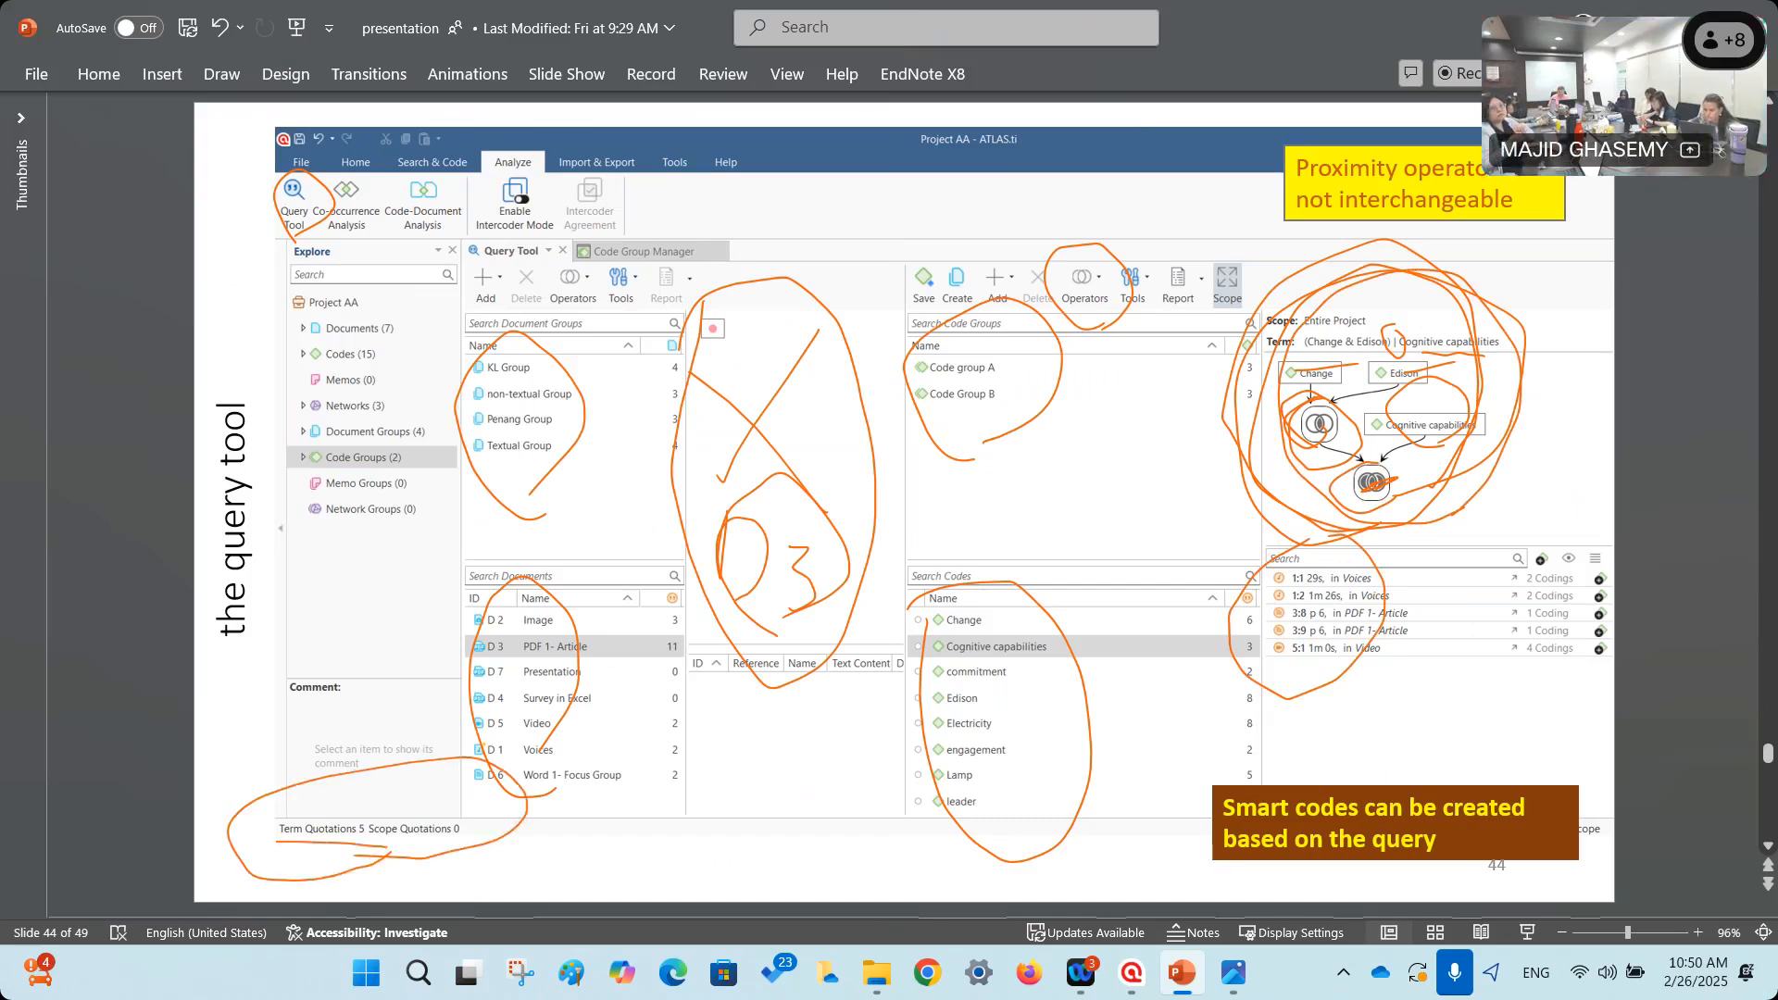
{"action": "left_click_drag", "start_coordinate": [374, 809], "coordinate": [368, 844]}
{"action": "mouse_move", "coordinate": [1408, 727]}
{"action": "left_mouse_down"}
{"action": "mouse_move", "coordinate": [1316, 733]}
{"action": "mouse_move", "coordinate": [1276, 592]}
{"action": "mouse_move", "coordinate": [1414, 690]}
{"action": "left_mouse_up"}
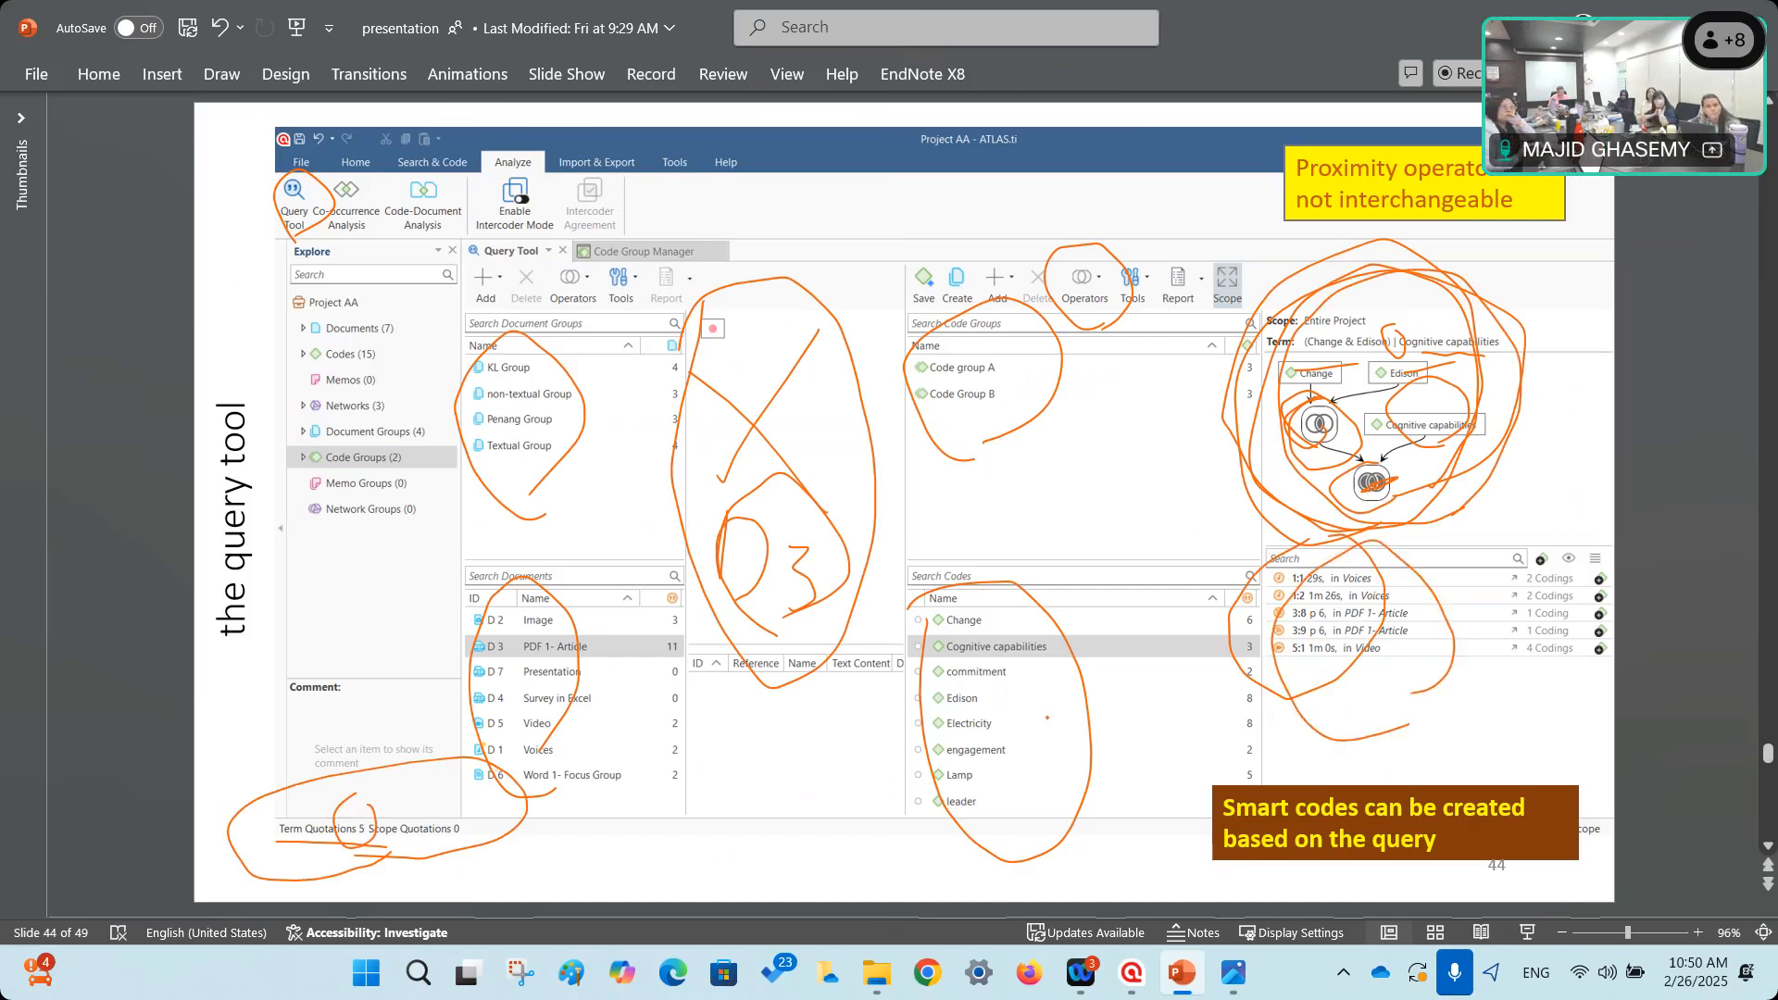
{"action": "mouse_move", "coordinate": [1301, 276]}
{"action": "left_mouse_down"}
{"action": "mouse_move", "coordinate": [1458, 310]}
{"action": "mouse_move", "coordinate": [1479, 459]}
{"action": "left_mouse_up"}
{"action": "left_click_drag", "start_coordinate": [1370, 490], "coordinate": [1370, 237]}
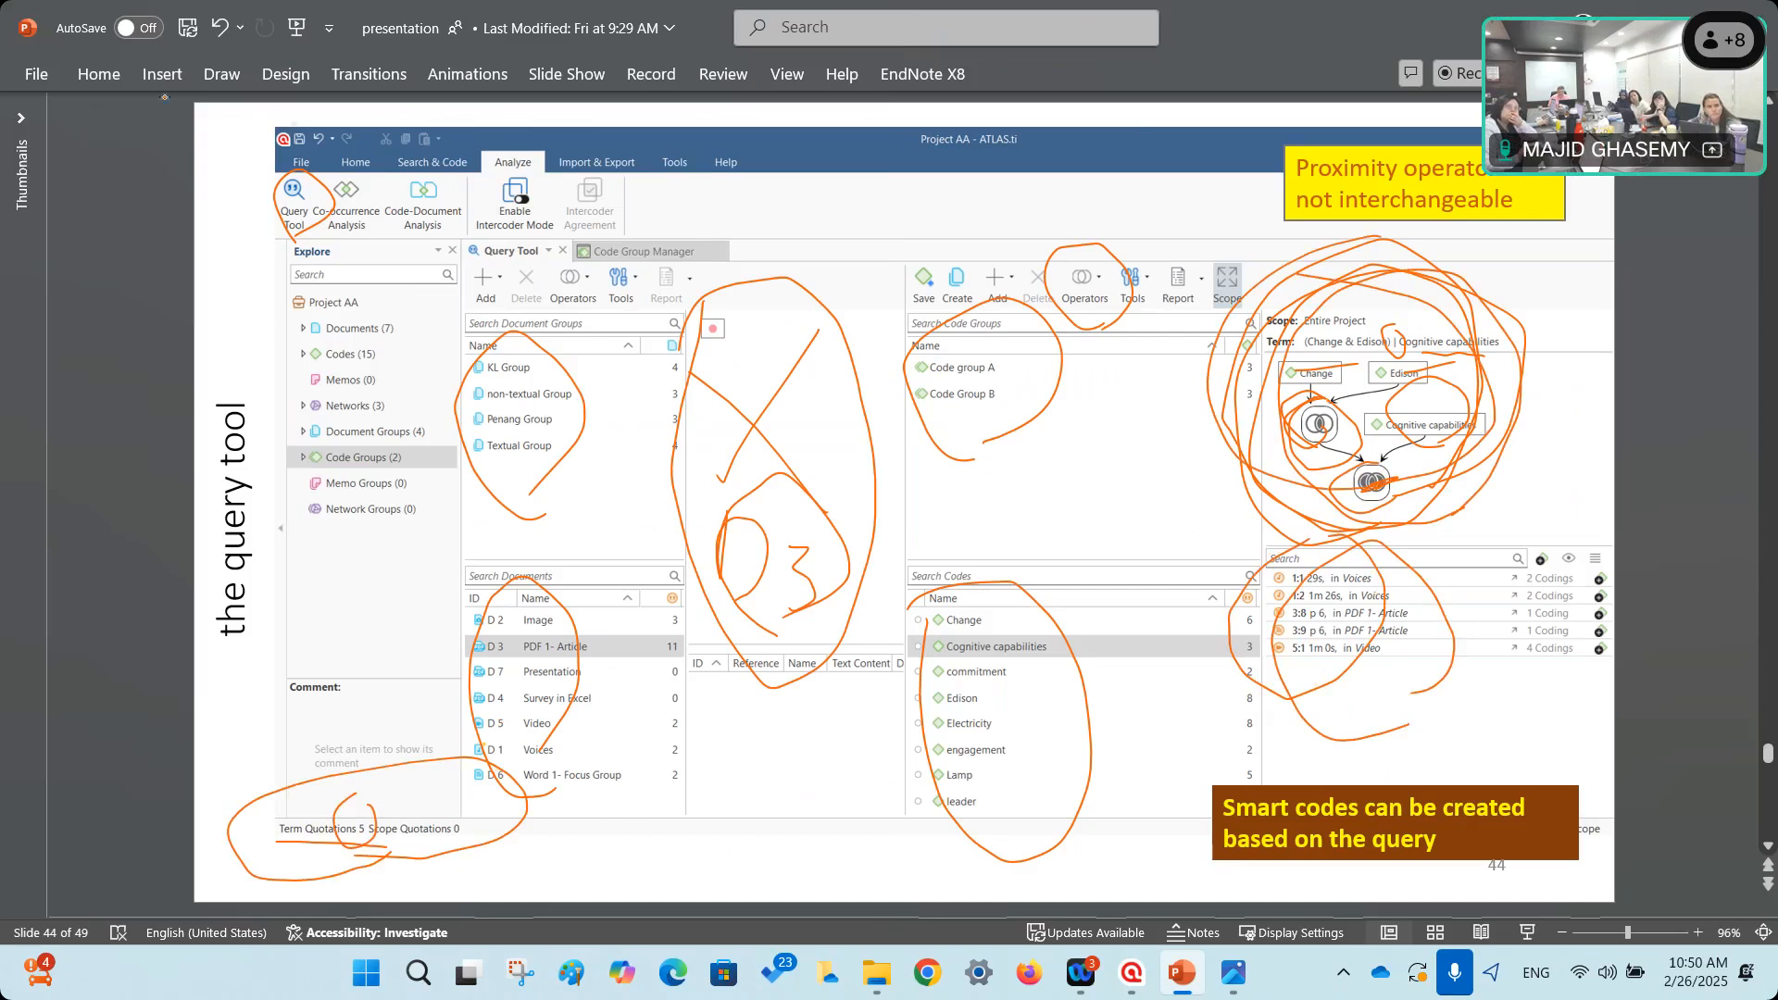
Erase all ink from the slide except the circle around the Query Tool command.
{"action": "left_click", "coordinate": [222, 76]}
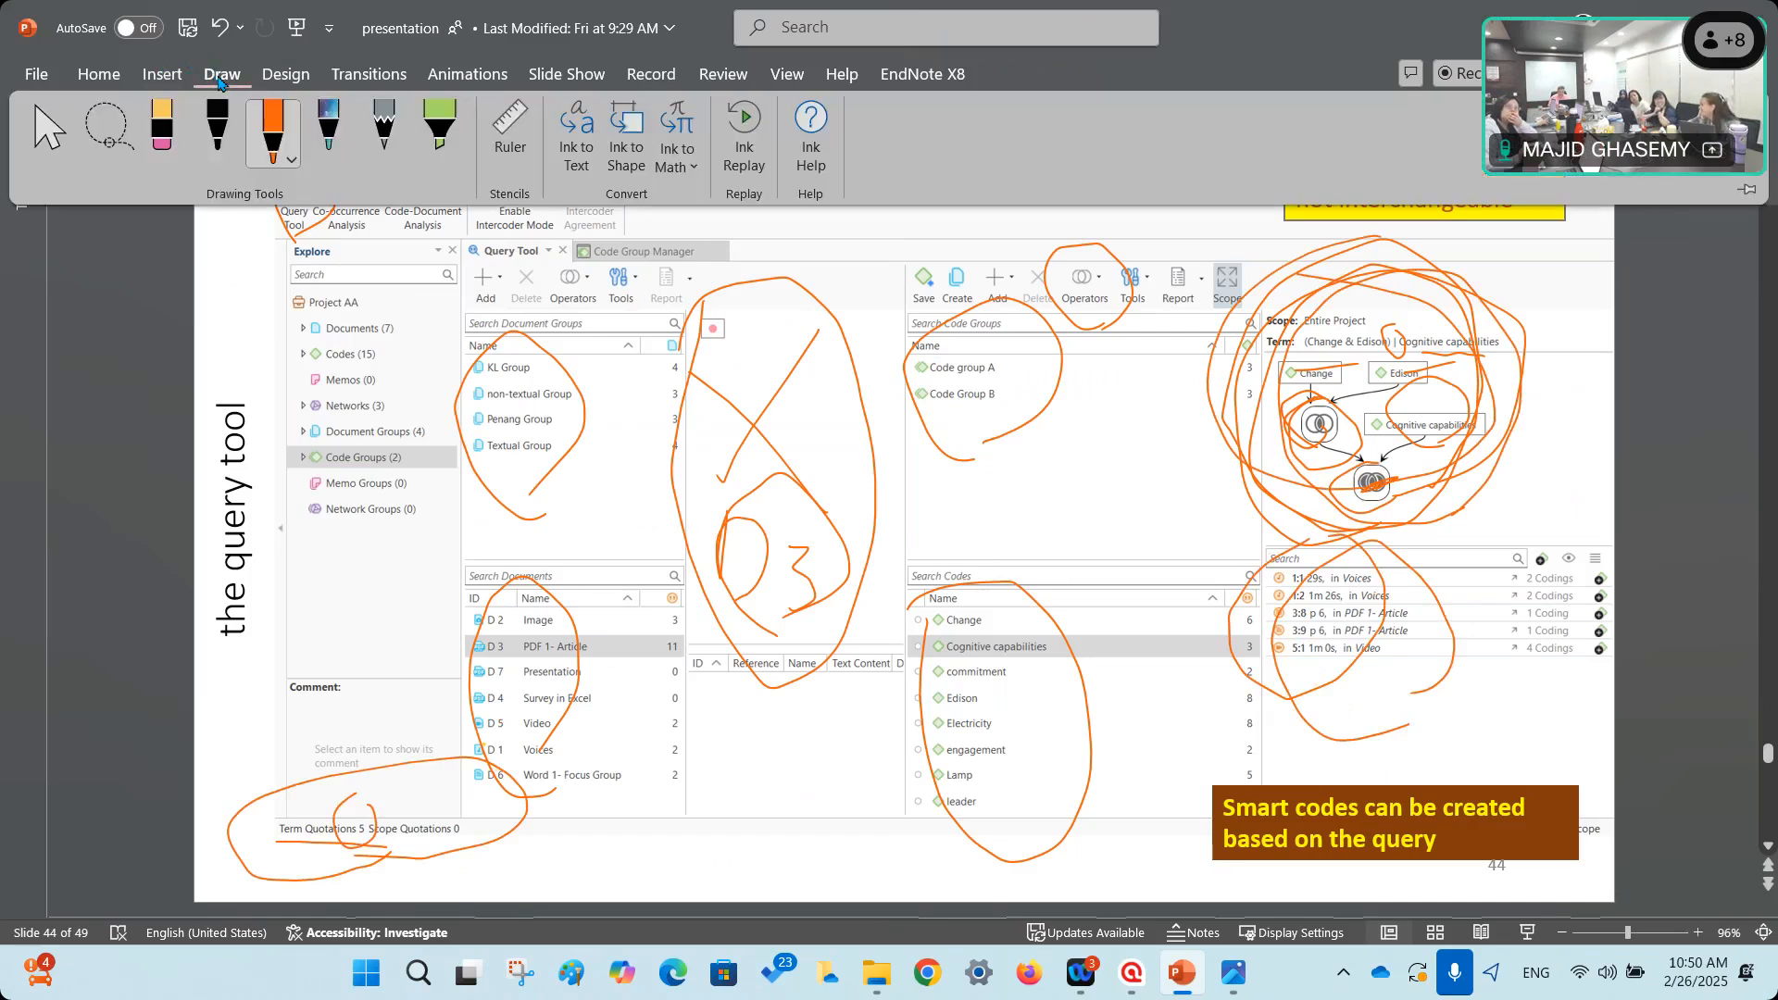
{"action": "left_click", "coordinate": [163, 128]}
{"action": "mouse_move", "coordinate": [1480, 322]}
{"action": "left_mouse_down"}
{"action": "mouse_move", "coordinate": [1417, 342]}
{"action": "mouse_move", "coordinate": [1375, 427]}
{"action": "mouse_move", "coordinate": [1361, 336]}
{"action": "mouse_move", "coordinate": [914, 240]}
{"action": "mouse_move", "coordinate": [903, 419]}
{"action": "mouse_move", "coordinate": [499, 431]}
{"action": "mouse_move", "coordinate": [220, 718]}
{"action": "mouse_move", "coordinate": [278, 852]}
{"action": "mouse_move", "coordinate": [973, 789]}
{"action": "mouse_move", "coordinate": [1387, 477]}
{"action": "left_mouse_up"}
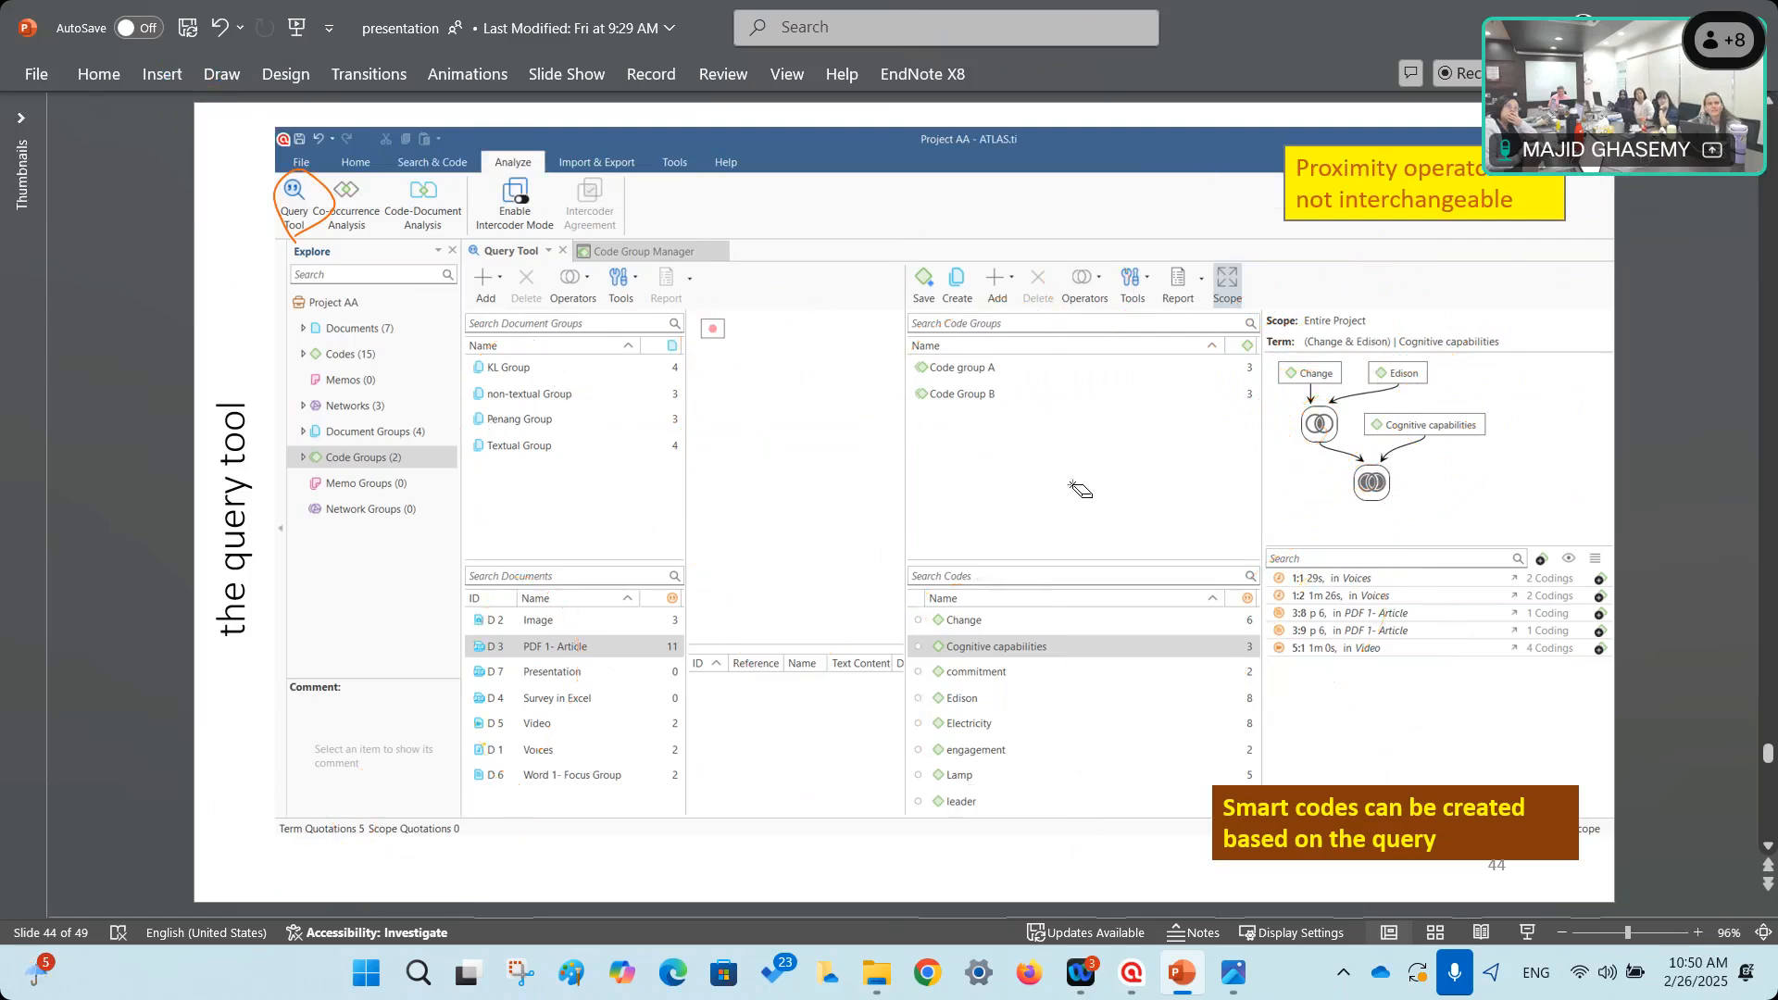
With the orange pen, circle the query term diagram and the list of result quotations.
{"action": "left_click", "coordinate": [222, 74]}
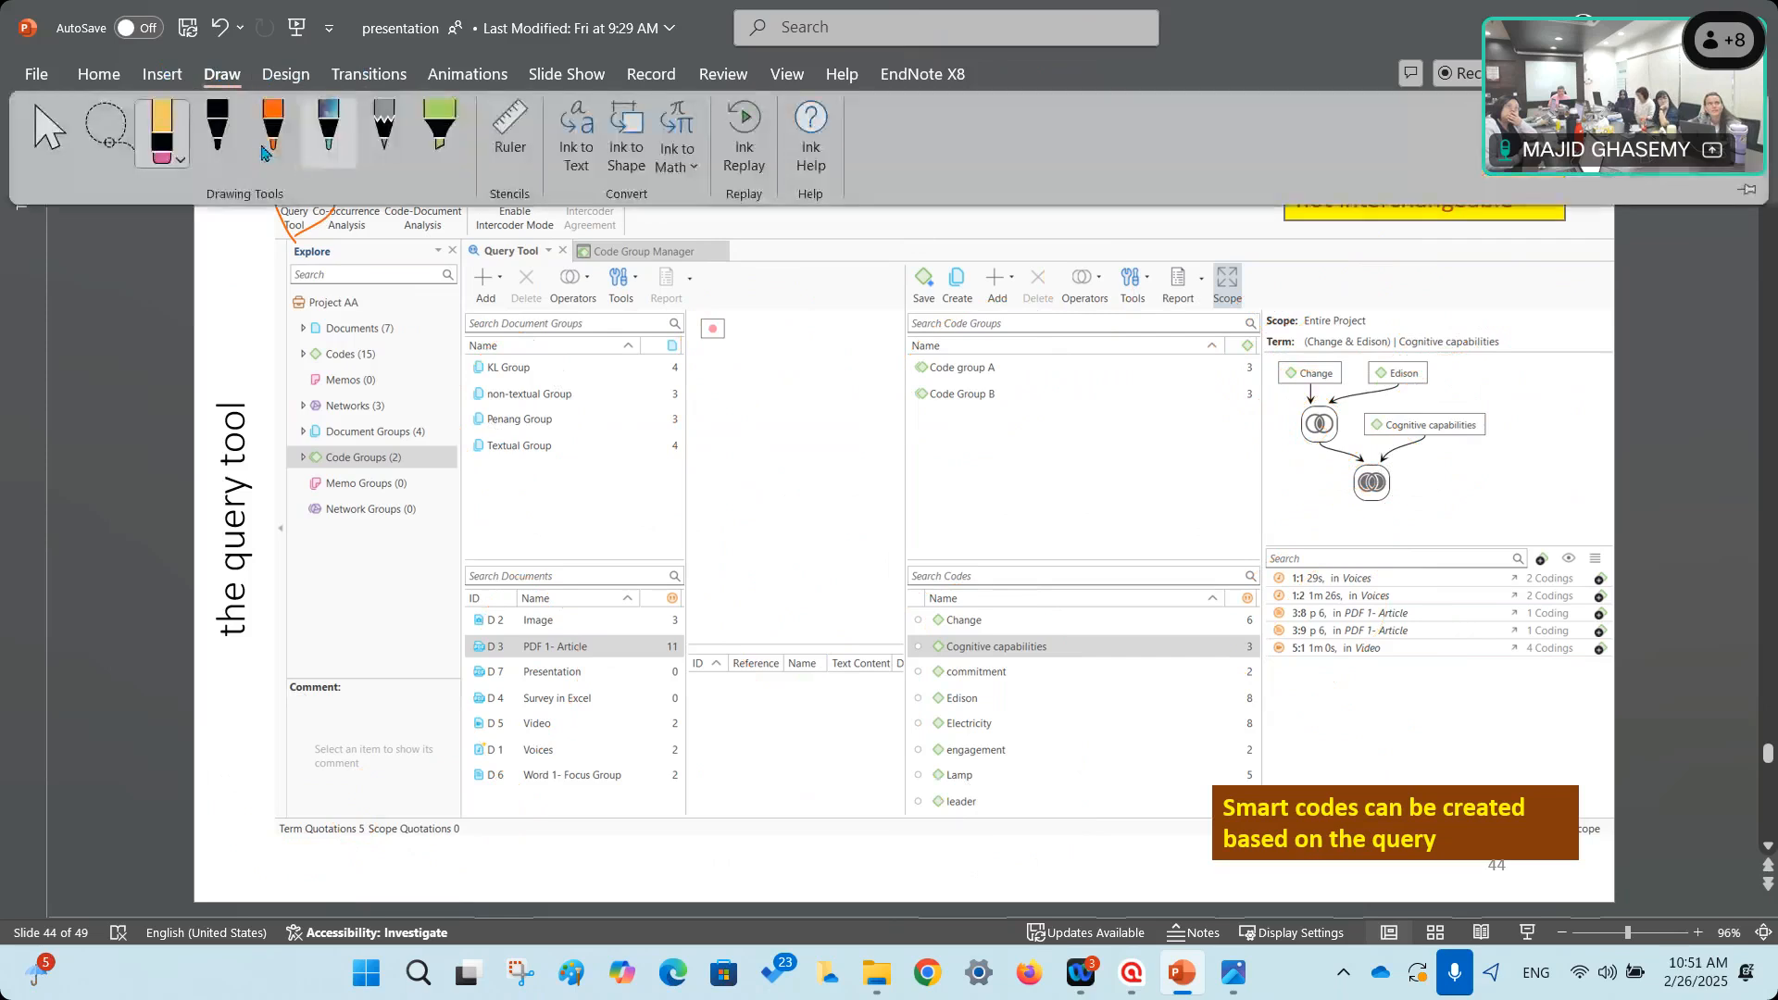
{"action": "left_click", "coordinate": [270, 134]}
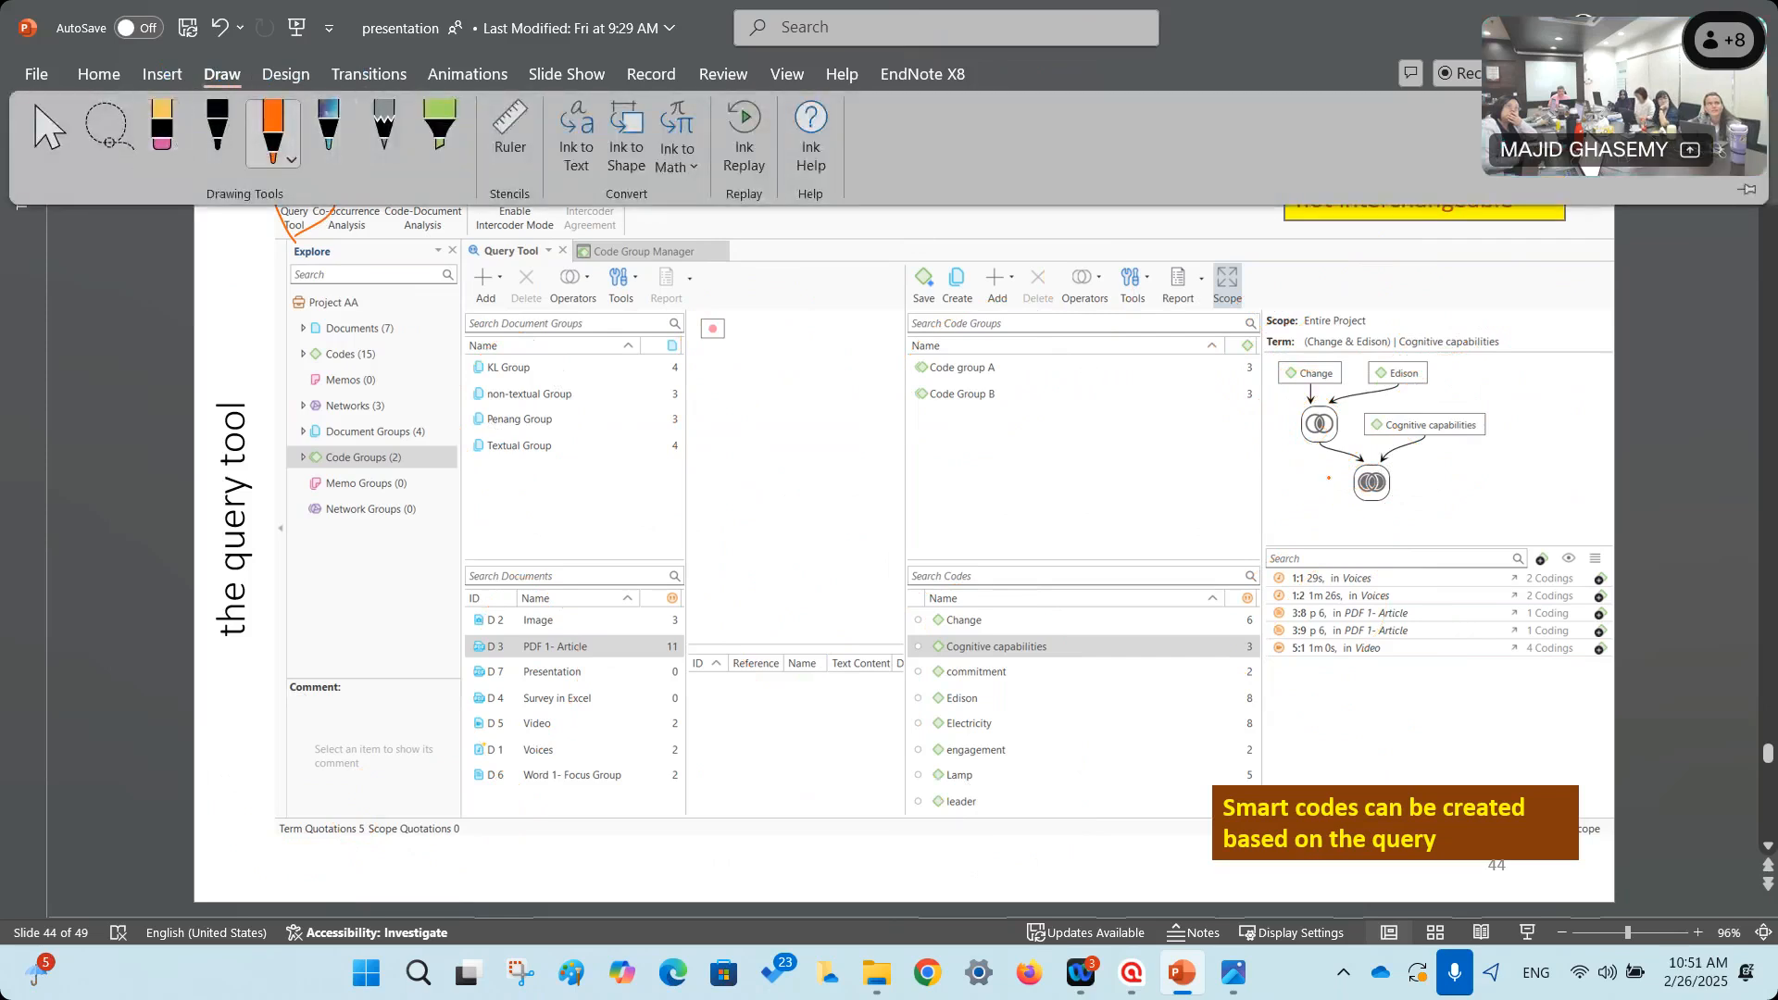
{"action": "mouse_move", "coordinate": [1404, 514]}
{"action": "left_mouse_down"}
{"action": "mouse_move", "coordinate": [1278, 444]}
{"action": "mouse_move", "coordinate": [1383, 264]}
{"action": "mouse_move", "coordinate": [1524, 421]}
{"action": "mouse_move", "coordinate": [1441, 490]}
{"action": "left_mouse_up"}
{"action": "mouse_move", "coordinate": [1297, 698]}
{"action": "left_mouse_down"}
{"action": "mouse_move", "coordinate": [1245, 545]}
{"action": "mouse_move", "coordinate": [1367, 602]}
{"action": "mouse_move", "coordinate": [1331, 696]}
{"action": "left_mouse_up"}
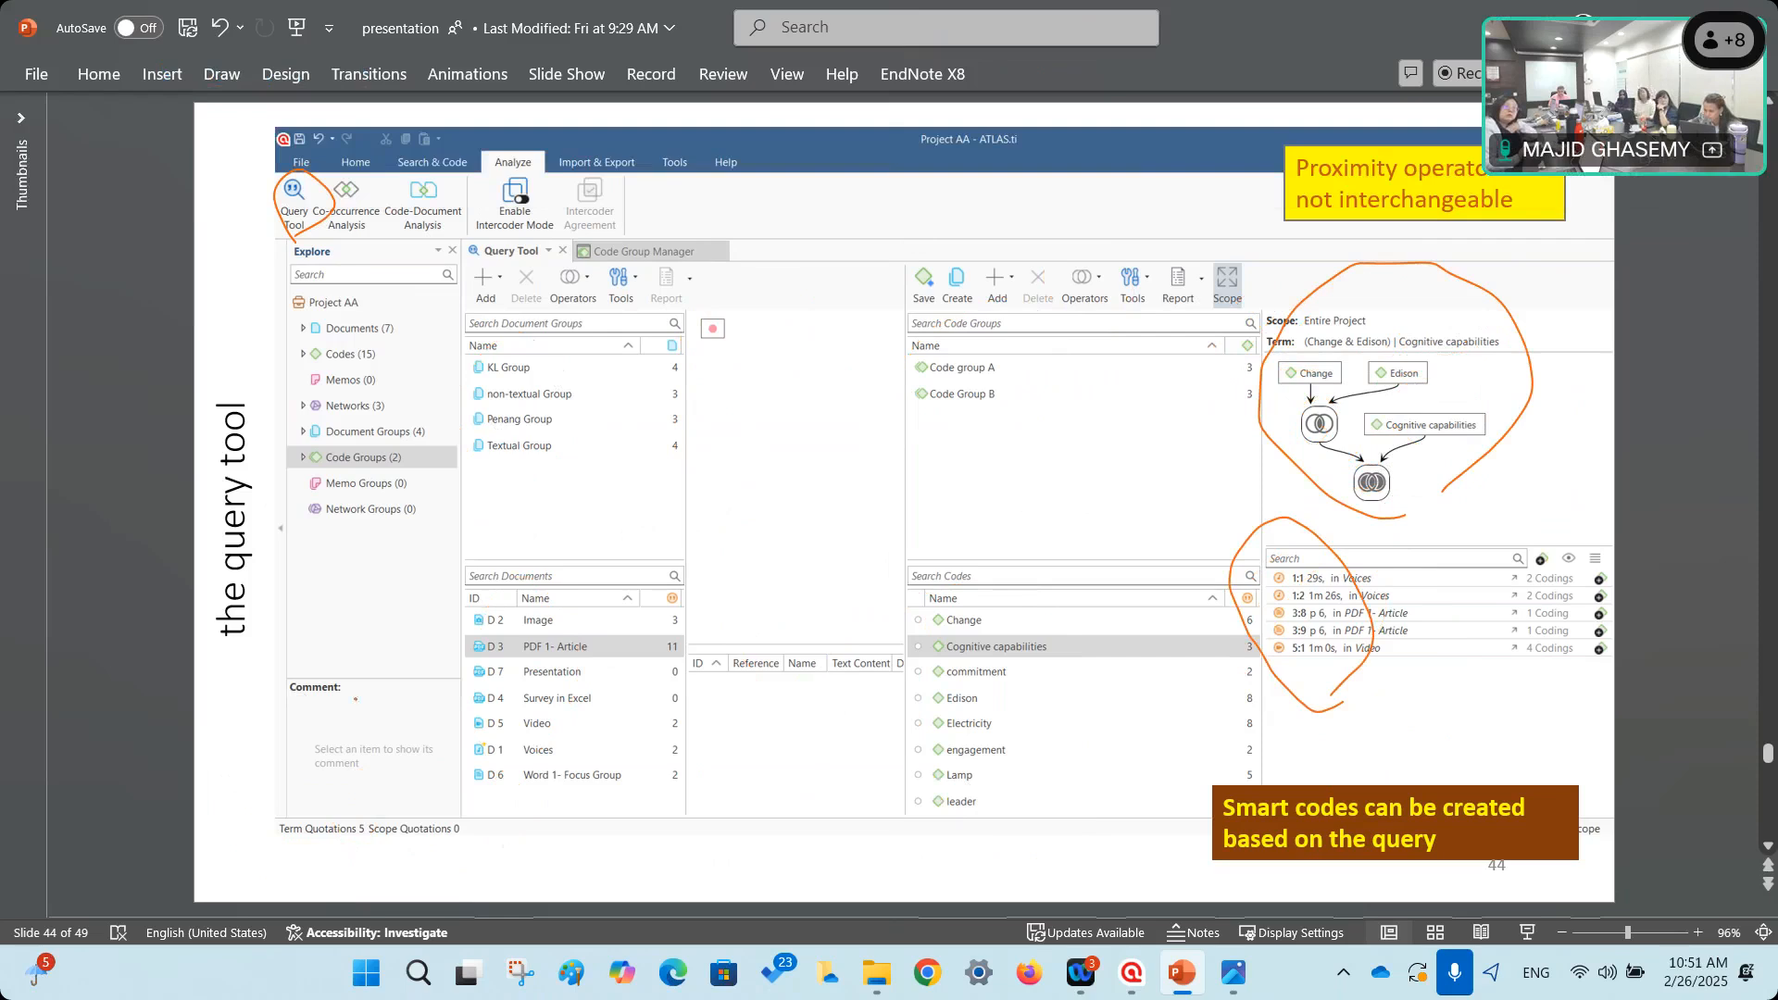
Draw an X in the empty document scope area, circle the Term Quotations count, and add a slanted stroke beside the term diagram.
{"action": "left_click_drag", "start_coordinate": [732, 344], "coordinate": [799, 549]}
{"action": "left_click_drag", "start_coordinate": [843, 355], "coordinate": [741, 522]}
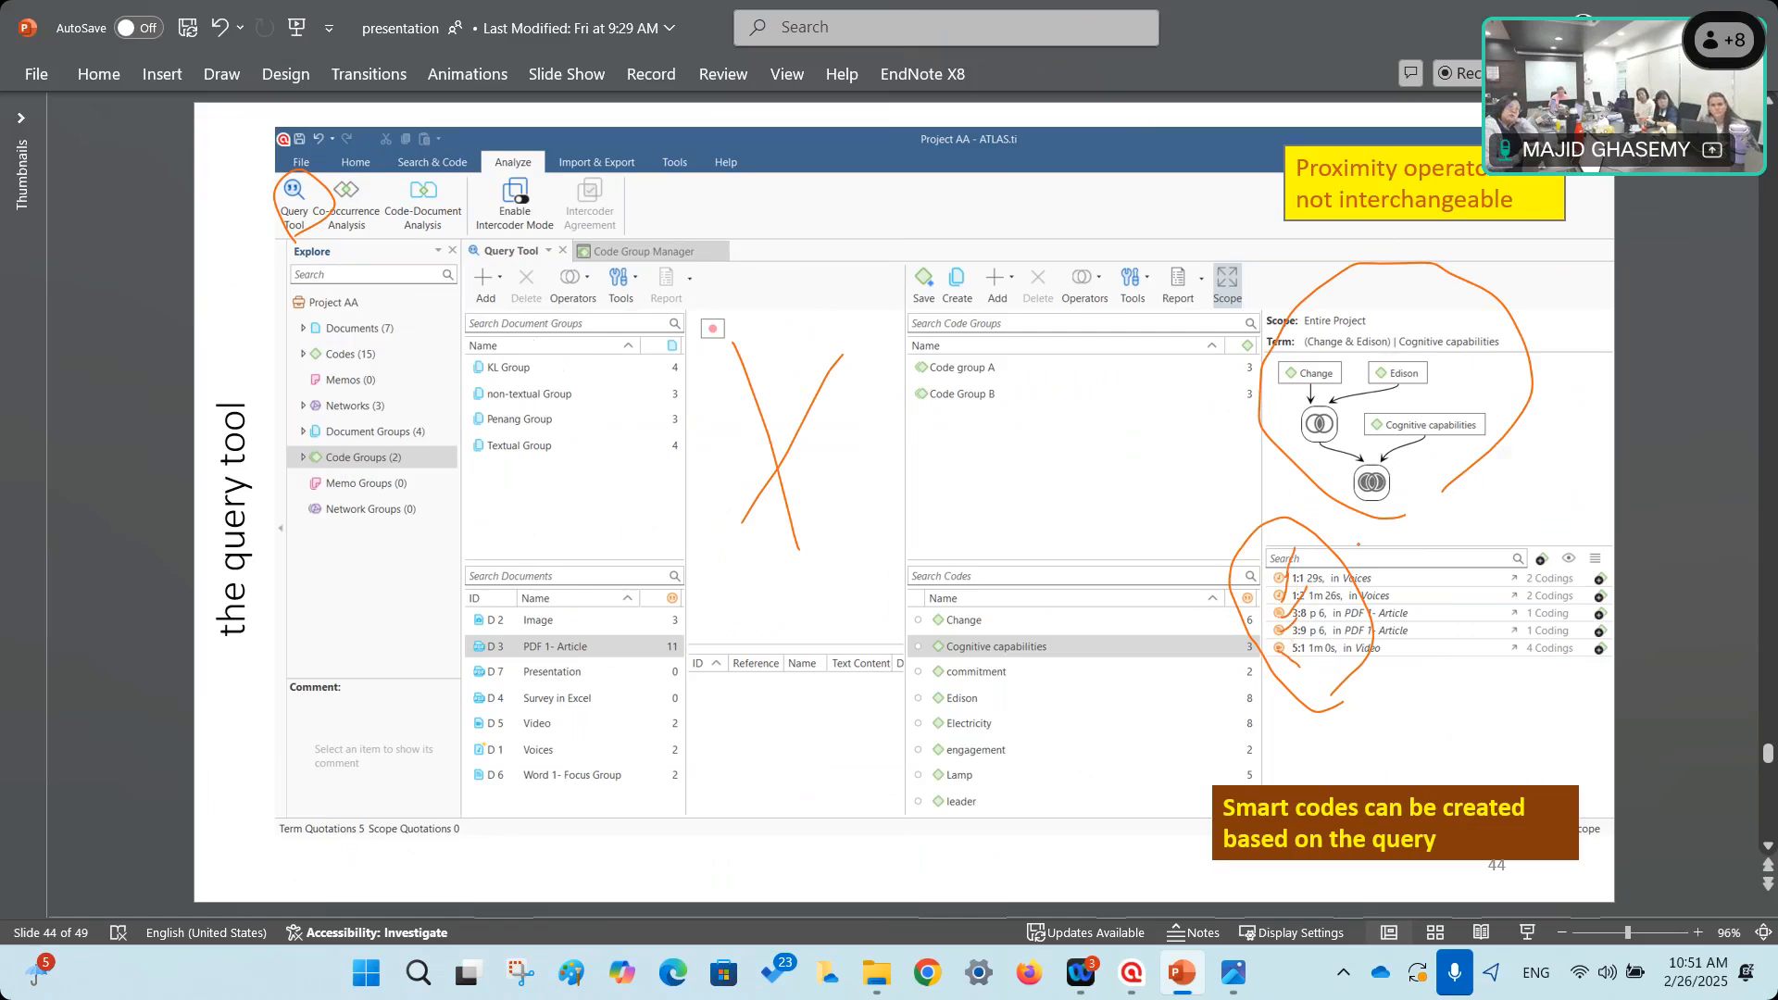
{"action": "mouse_move", "coordinate": [369, 795]}
{"action": "left_mouse_down"}
{"action": "mouse_move", "coordinate": [378, 838]}
{"action": "mouse_move", "coordinate": [239, 778]}
{"action": "mouse_move", "coordinate": [350, 771]}
{"action": "mouse_move", "coordinate": [375, 794]}
{"action": "left_mouse_up"}
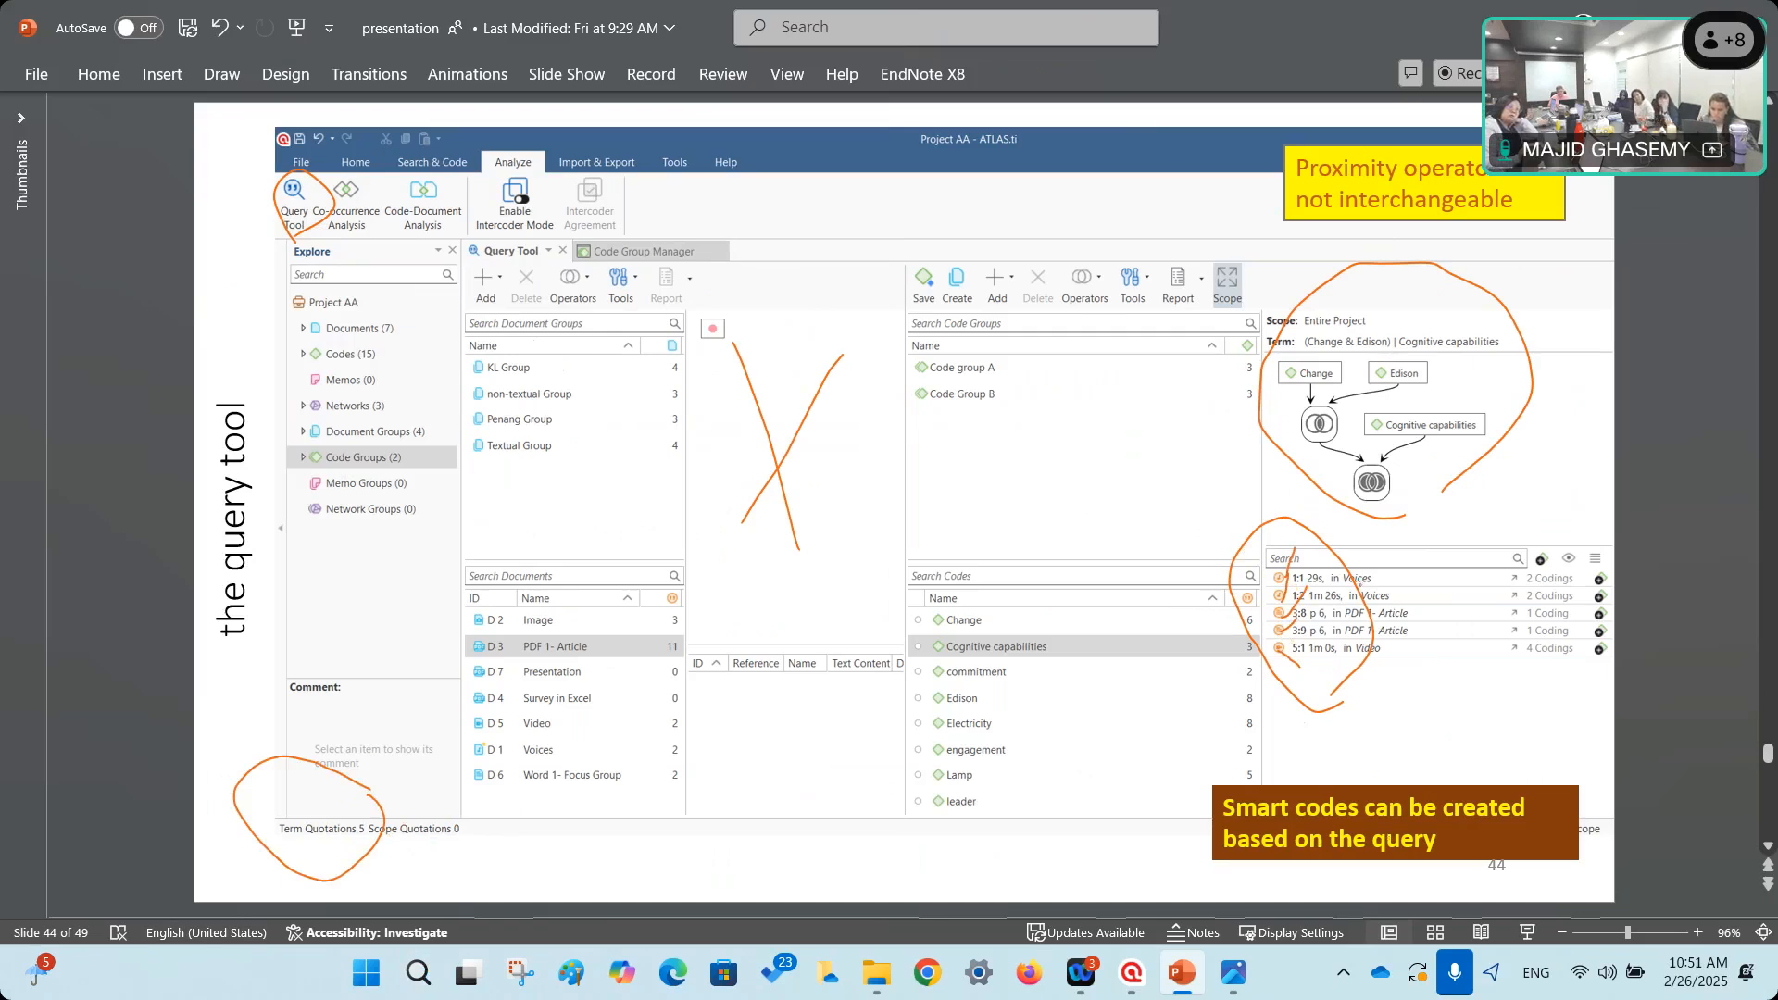
{"action": "left_click_drag", "start_coordinate": [1550, 269], "coordinate": [1504, 385]}
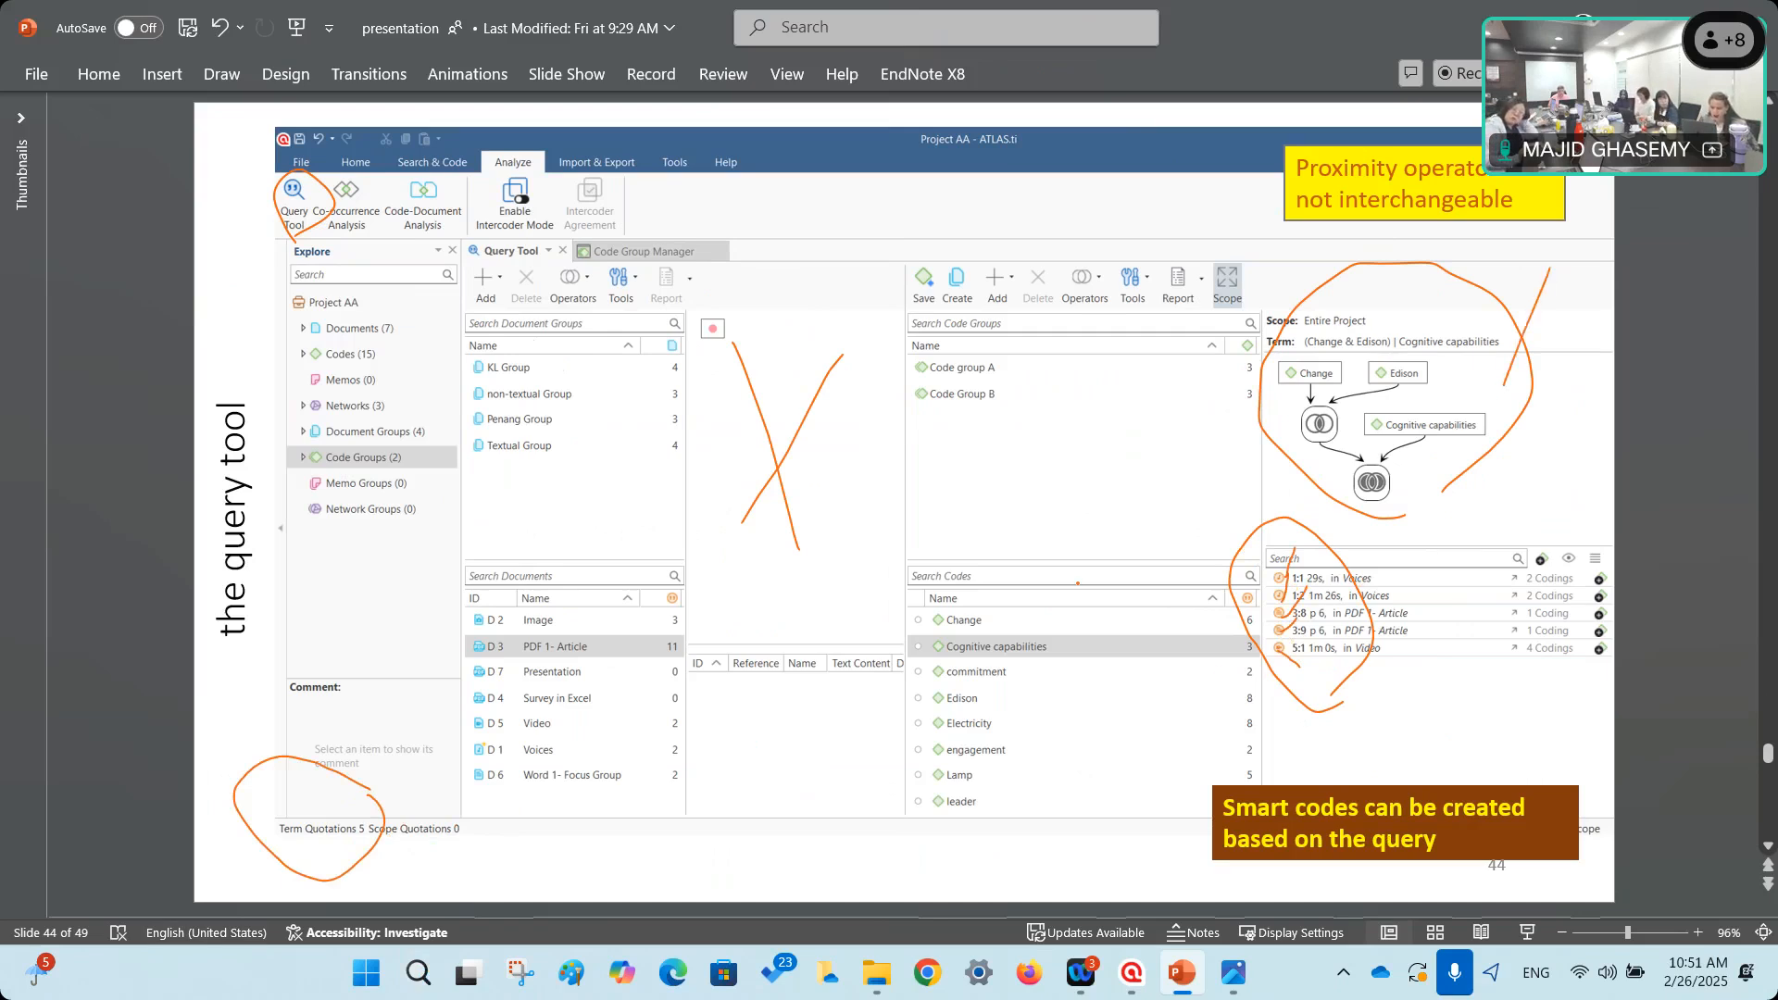
Erase the X from the document scope area and write "D5" there with the orange pen.
{"action": "left_click", "coordinate": [214, 81]}
{"action": "left_click", "coordinate": [165, 132]}
{"action": "left_click", "coordinate": [774, 482]}
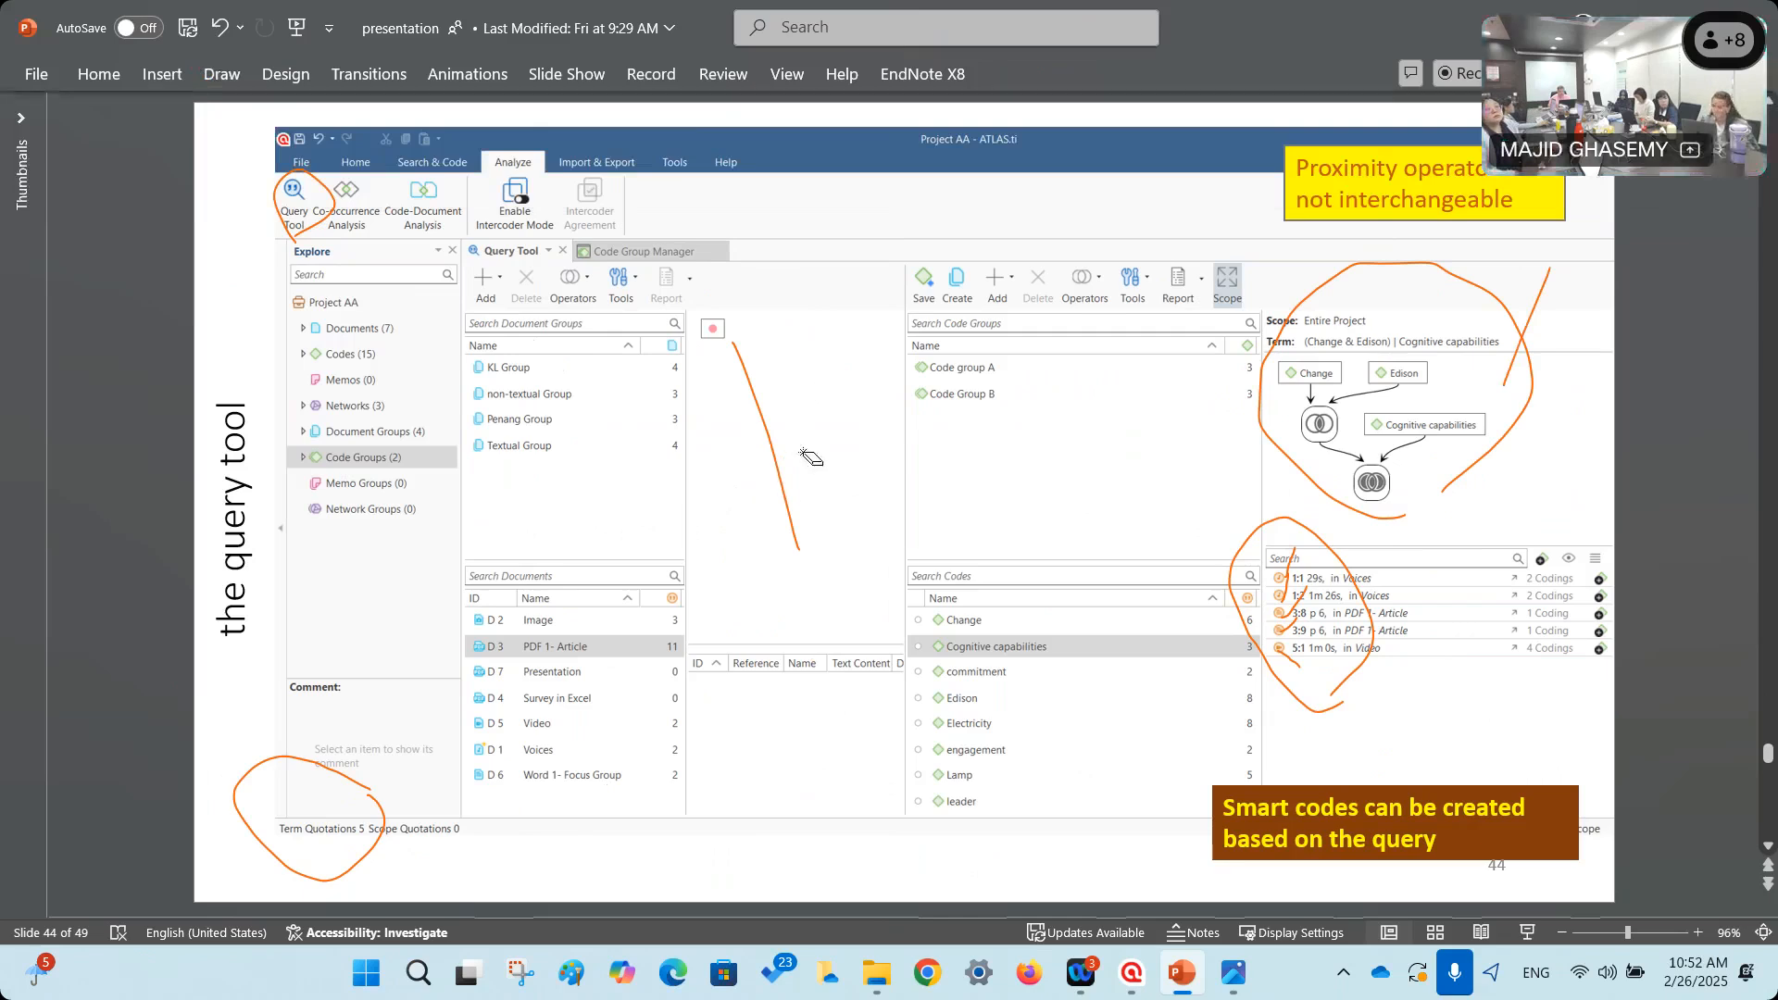
{"action": "left_click", "coordinate": [768, 463]}
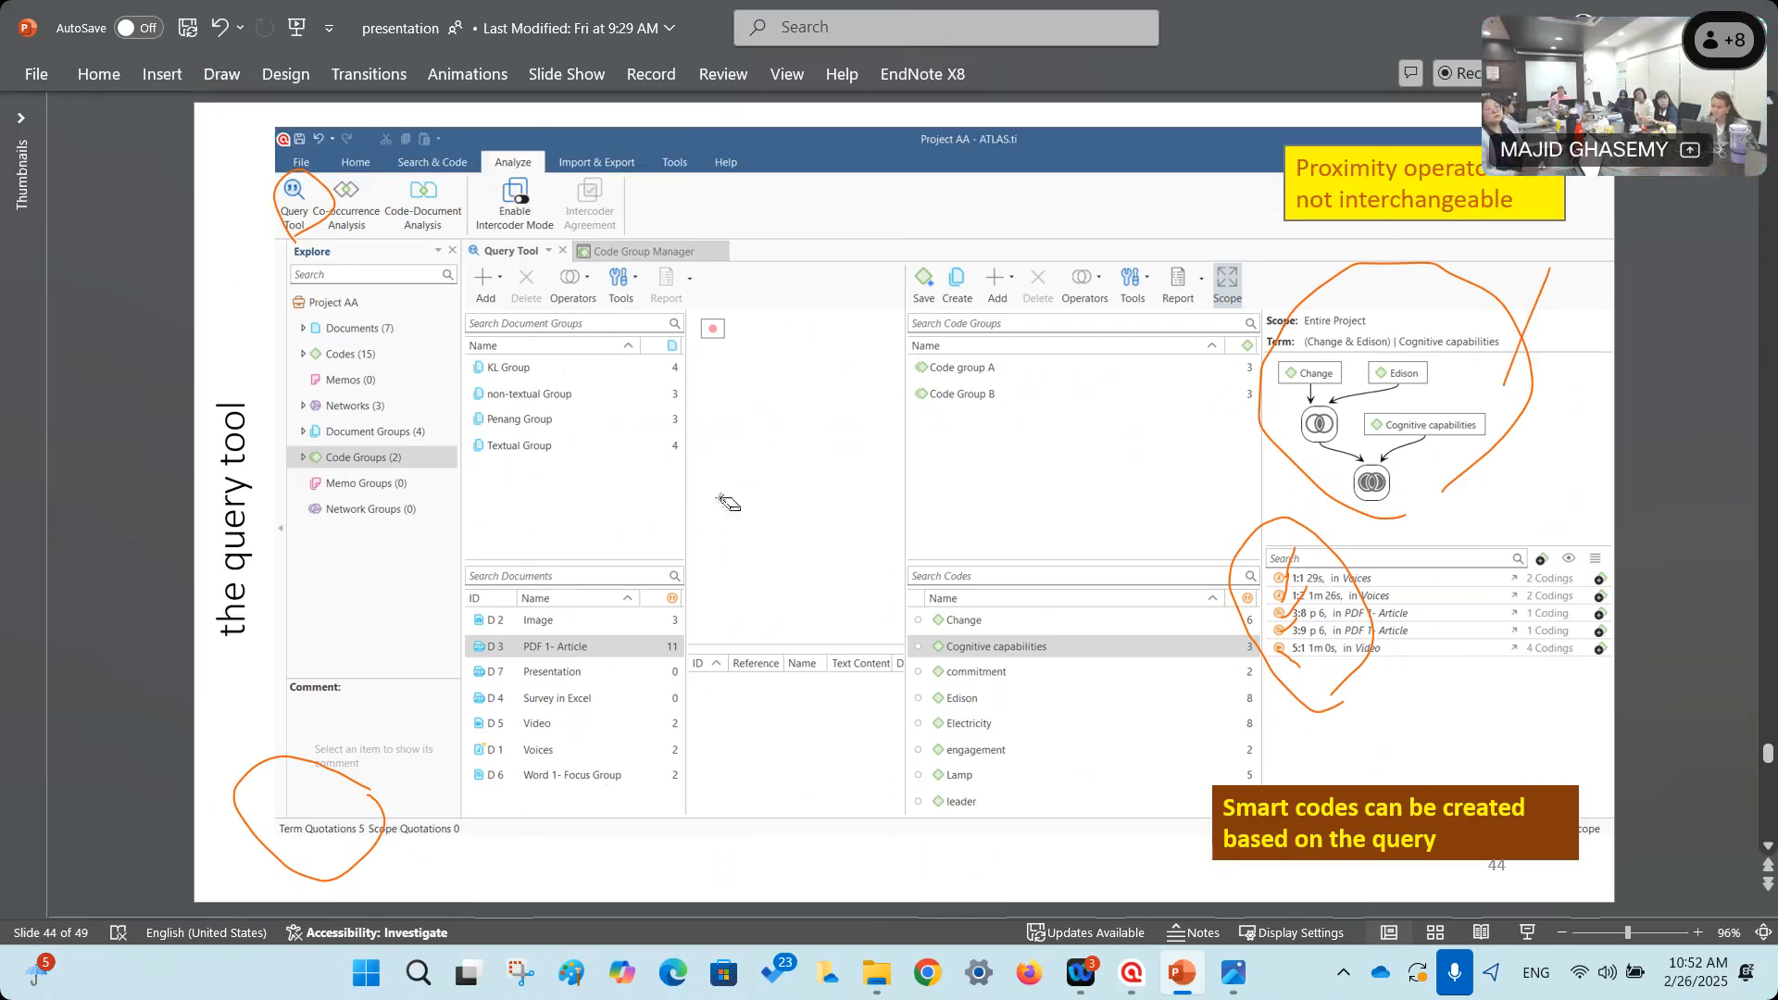
{"action": "left_click", "coordinate": [218, 76]}
{"action": "left_click", "coordinate": [273, 134]}
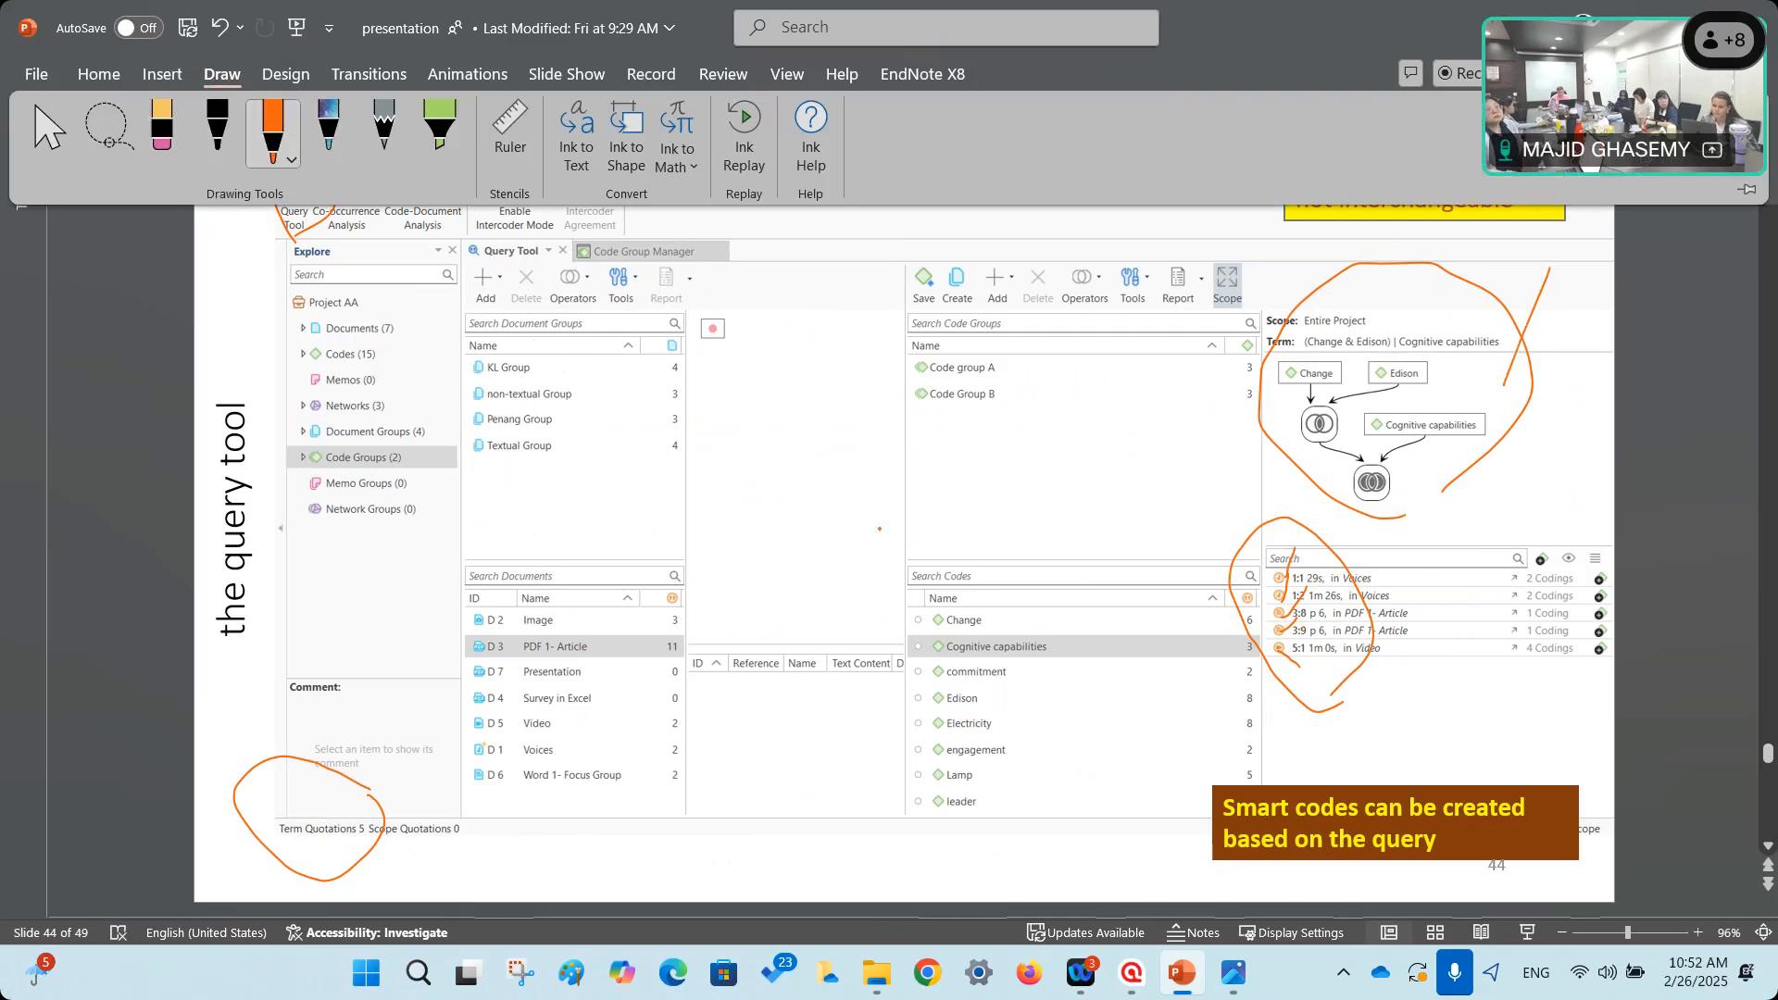
{"action": "left_click_drag", "start_coordinate": [731, 421], "coordinate": [716, 470]}
{"action": "mouse_move", "coordinate": [823, 441]}
{"action": "left_mouse_down"}
{"action": "mouse_move", "coordinate": [767, 476]}
{"action": "mouse_move", "coordinate": [822, 504]}
{"action": "left_mouse_up"}
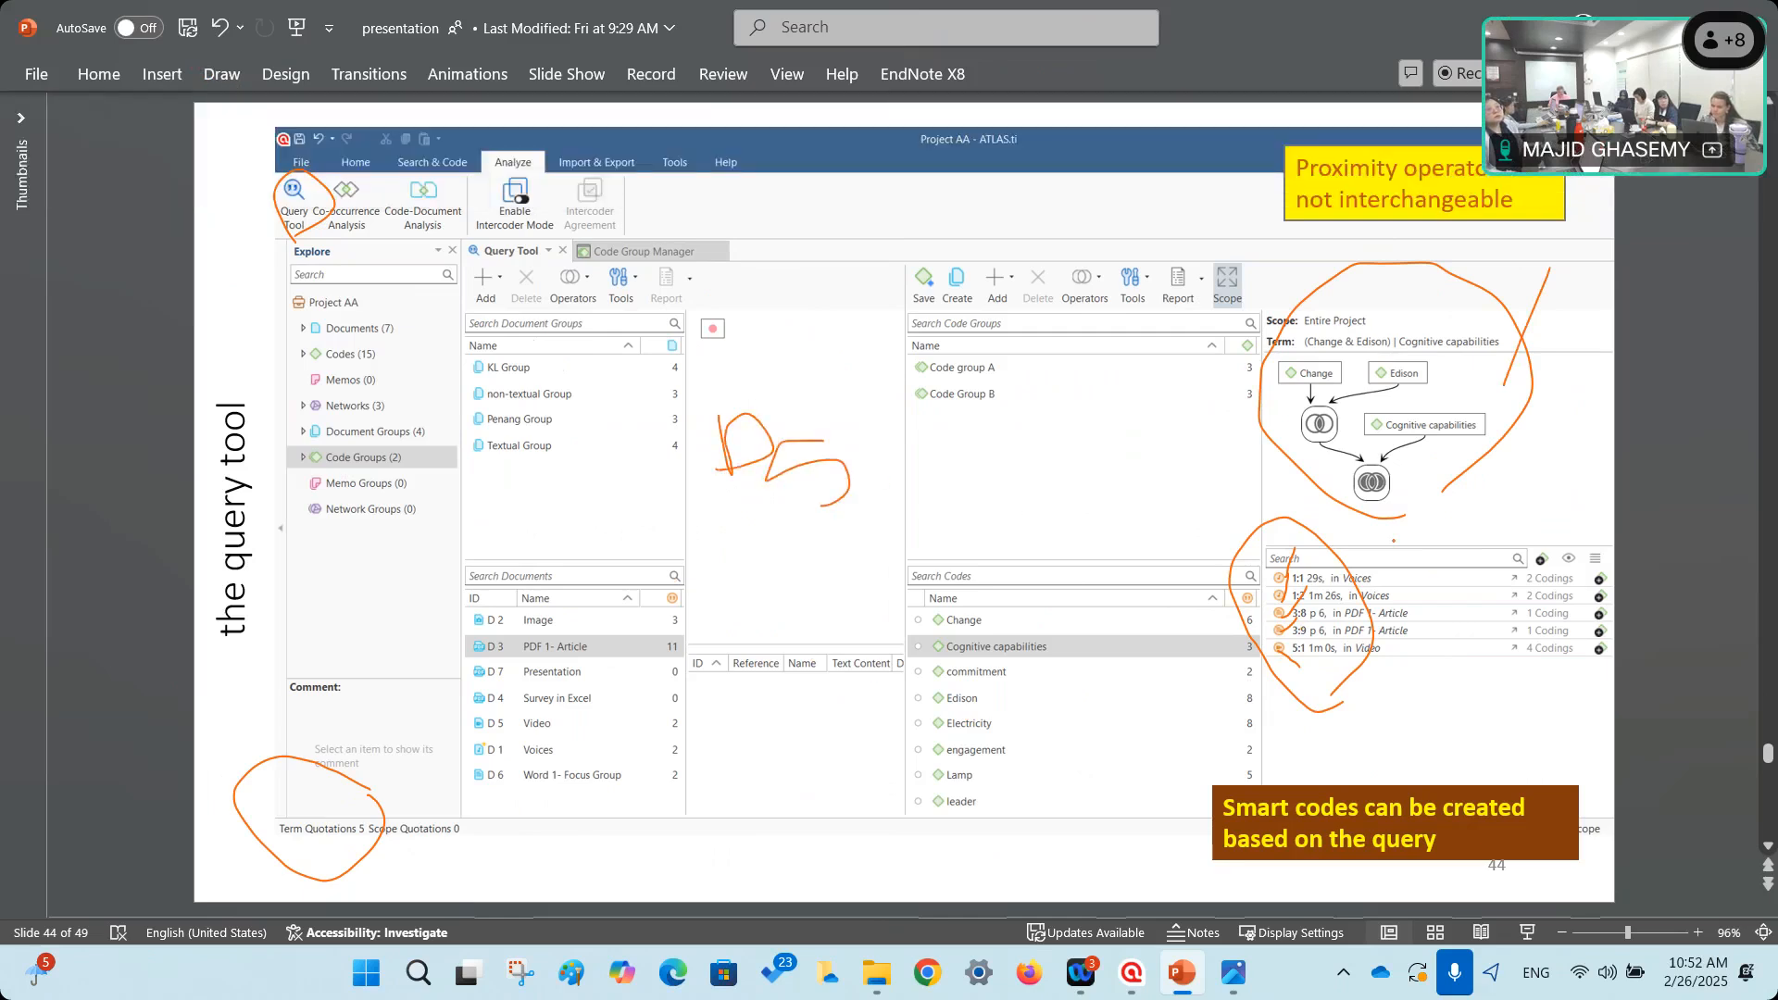
Mark the Voices and PDF 1- Article result quotations with slanted strokes, and underline and circle the Video quotation.
{"action": "left_click_drag", "start_coordinate": [1386, 576], "coordinate": [1483, 538]}
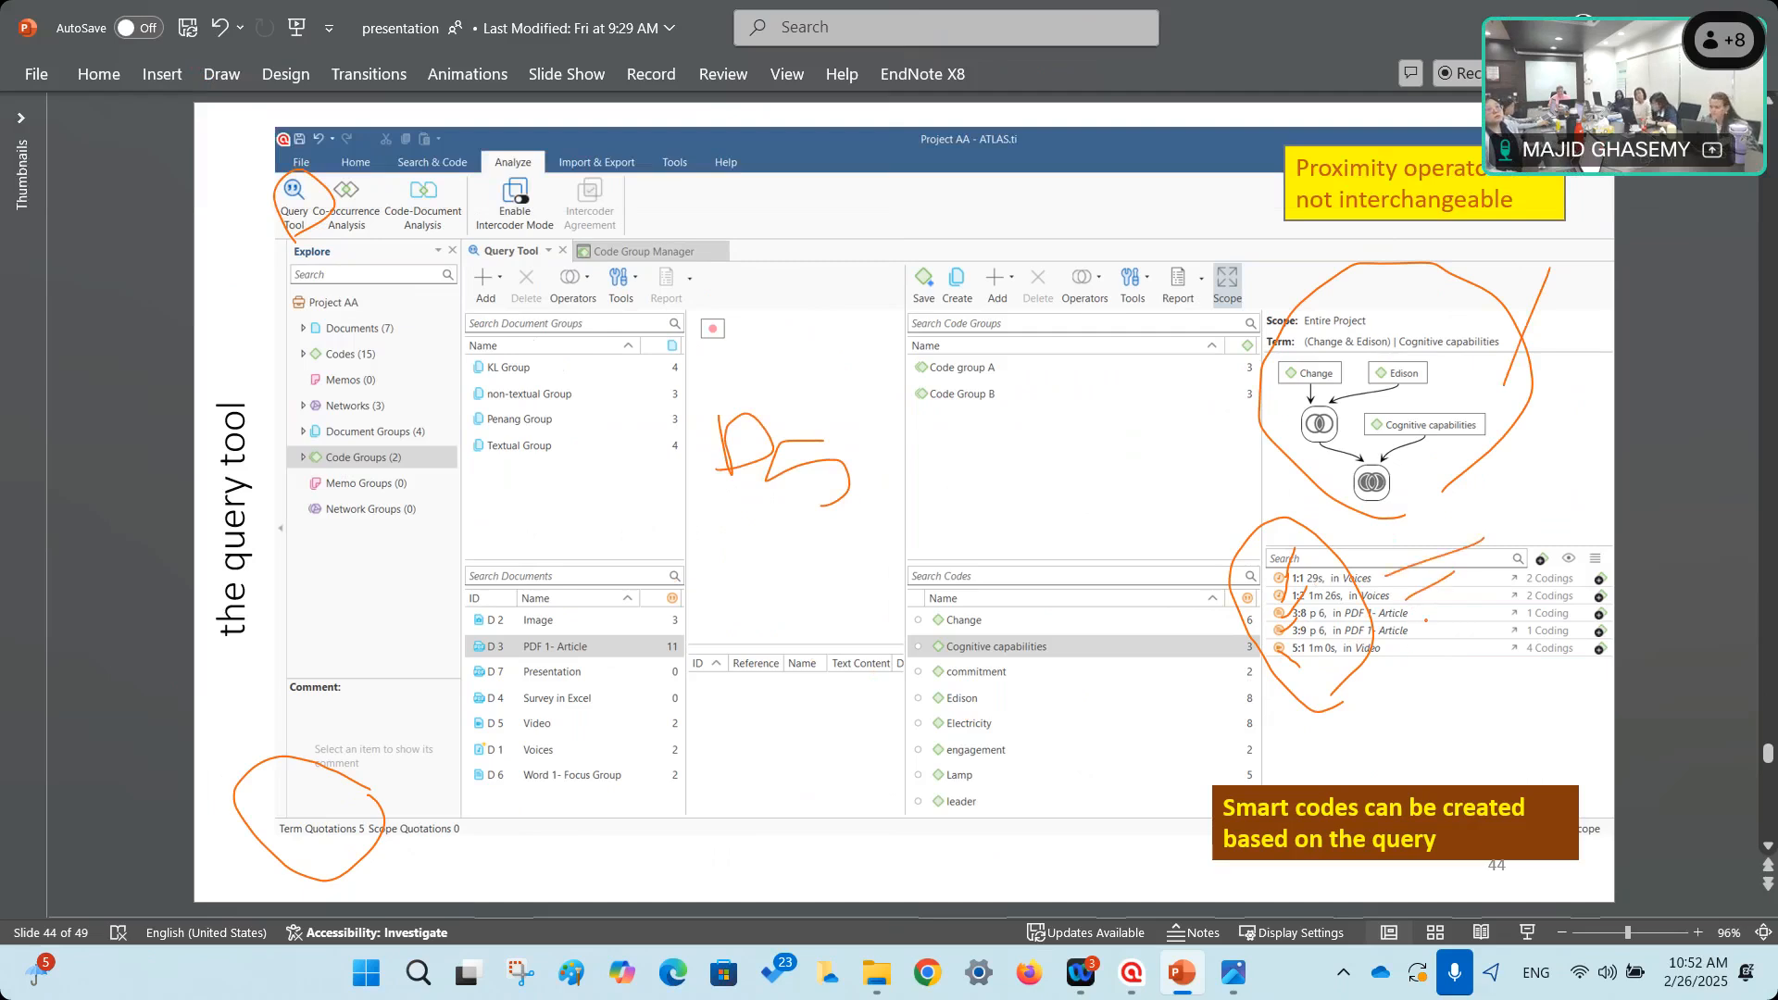
{"action": "left_click_drag", "start_coordinate": [1419, 612], "coordinate": [1491, 592]}
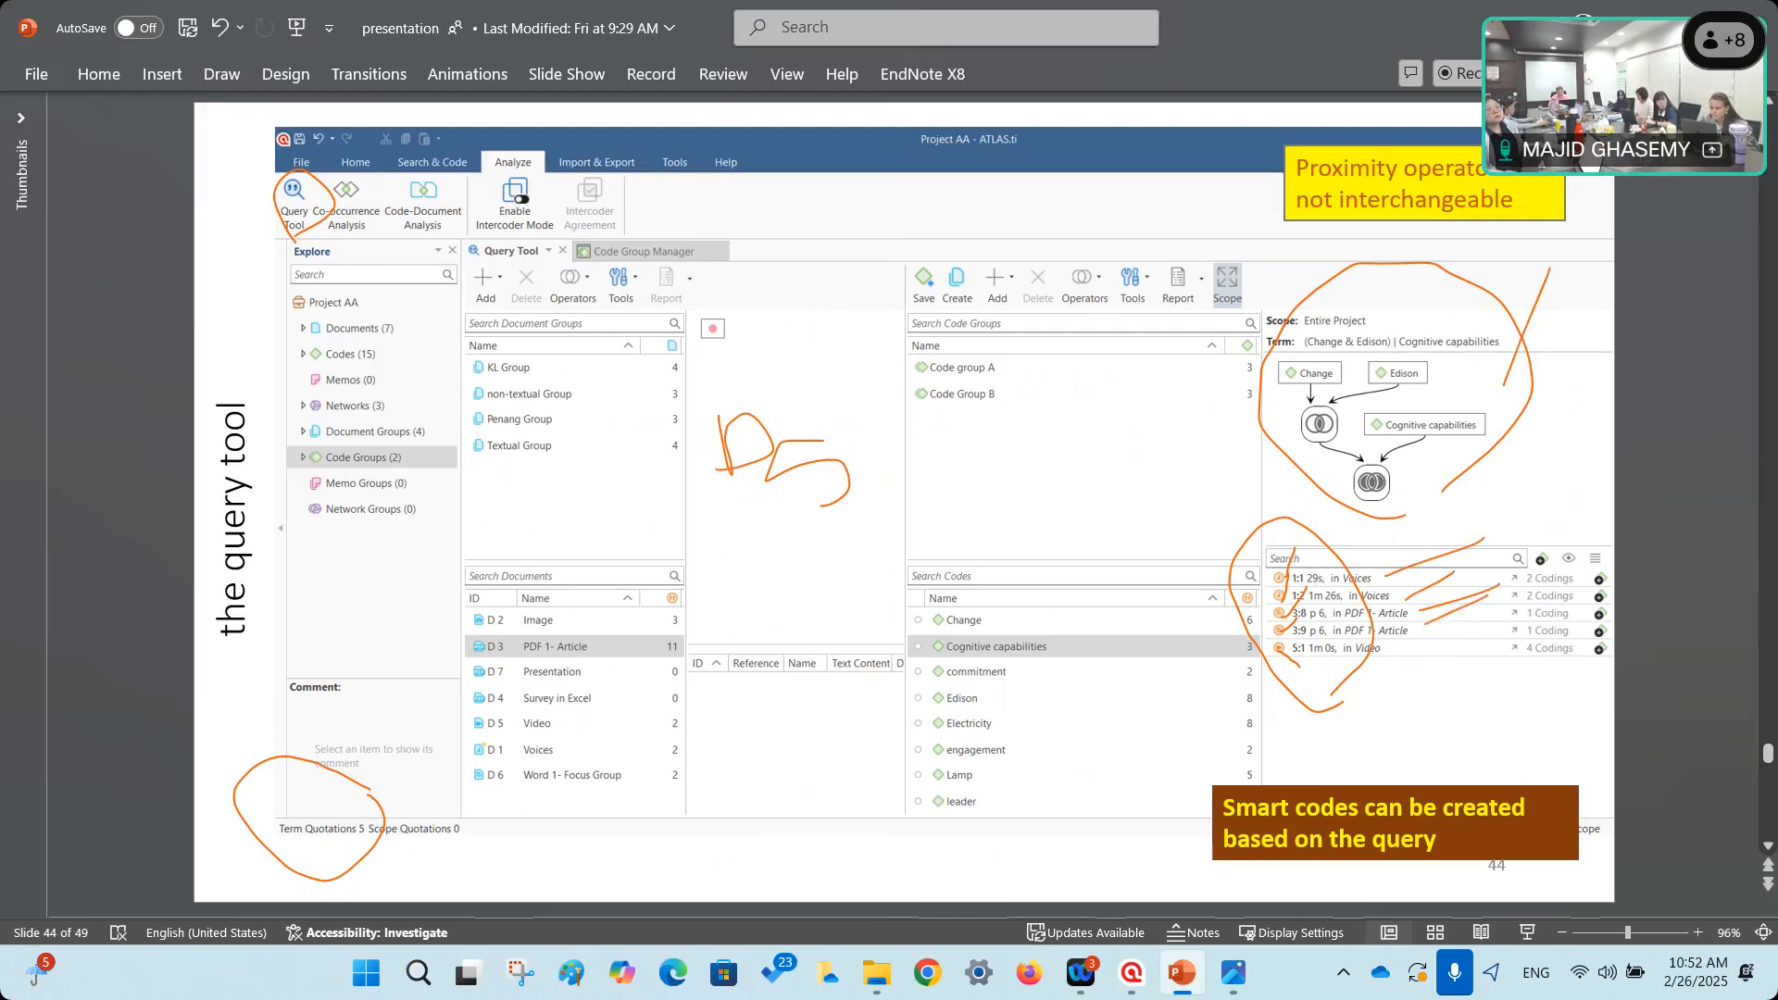
{"action": "mouse_move", "coordinate": [1397, 669]}
{"action": "left_mouse_down"}
{"action": "mouse_move", "coordinate": [1267, 659]}
{"action": "mouse_move", "coordinate": [1364, 625]}
{"action": "mouse_move", "coordinate": [1389, 688]}
{"action": "left_mouse_up"}
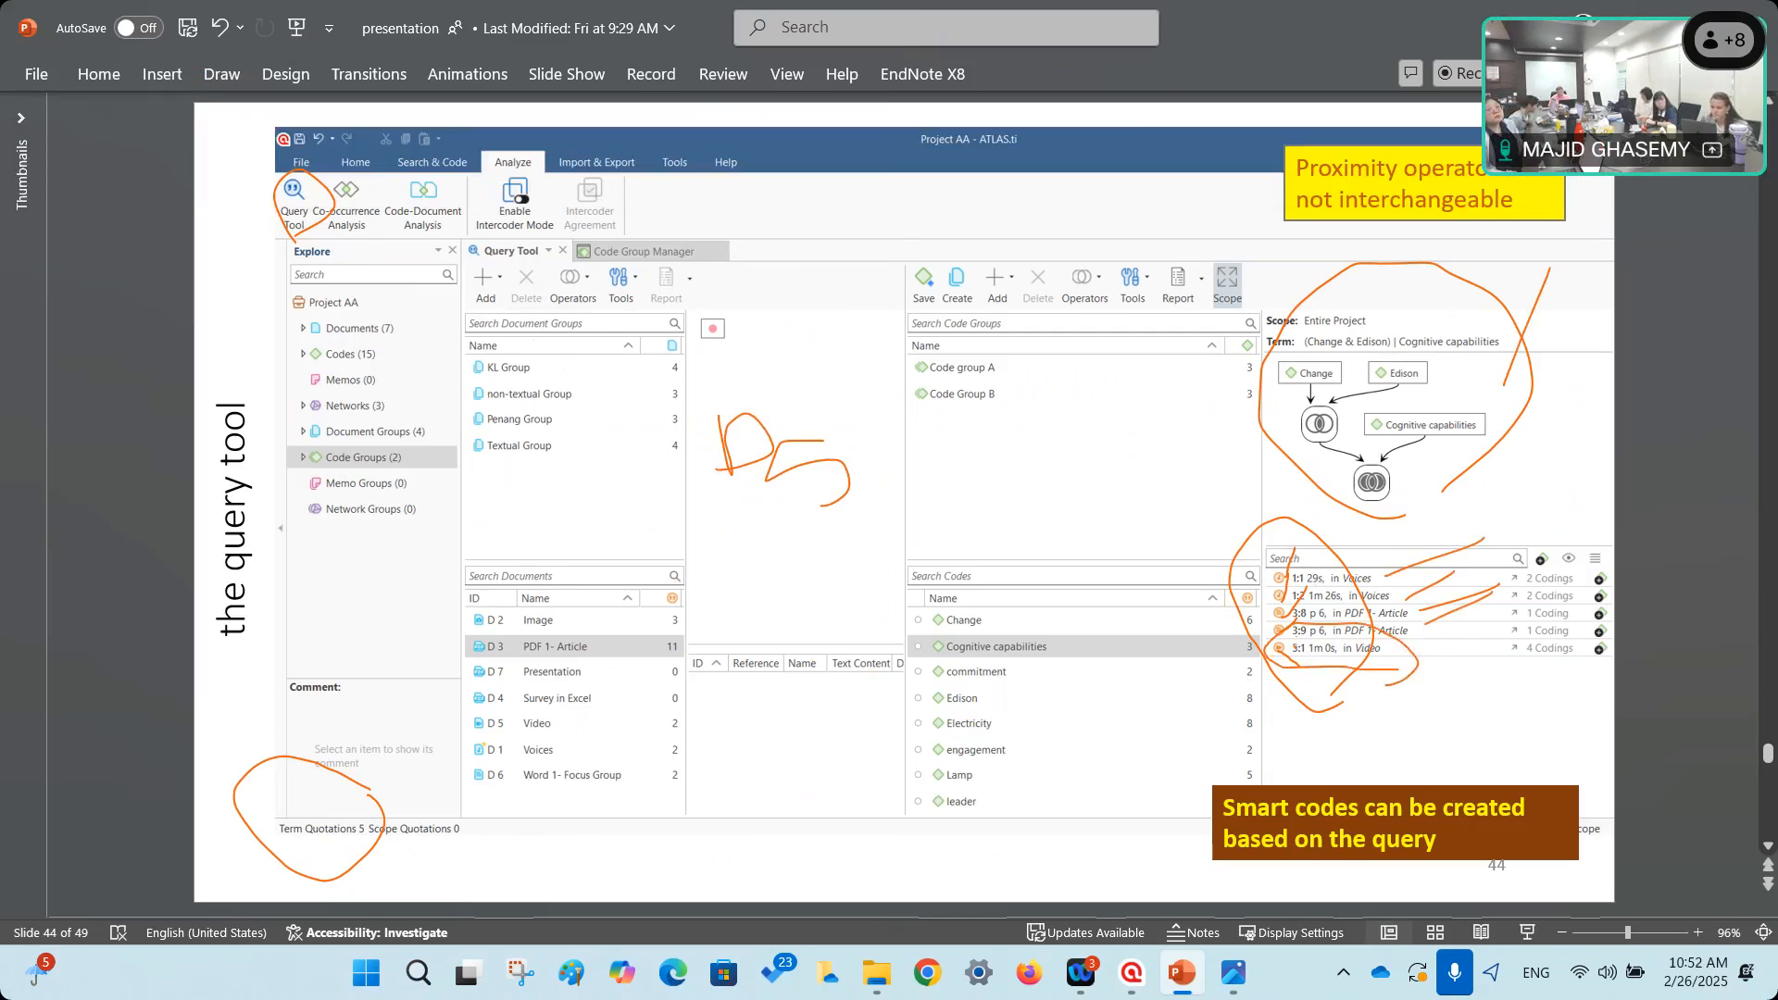
Circle the term diagram and the "D5" note, and write a "1" below the result quotations and at the Term Quotations count.
{"action": "mouse_move", "coordinate": [1446, 505]}
{"action": "left_mouse_down"}
{"action": "mouse_move", "coordinate": [1347, 266]}
{"action": "mouse_move", "coordinate": [1509, 454]}
{"action": "mouse_move", "coordinate": [1444, 491]}
{"action": "left_mouse_up"}
{"action": "mouse_move", "coordinate": [837, 557]}
{"action": "left_mouse_down"}
{"action": "mouse_move", "coordinate": [686, 387]}
{"action": "mouse_move", "coordinate": [886, 428]}
{"action": "mouse_move", "coordinate": [844, 541]}
{"action": "left_mouse_up"}
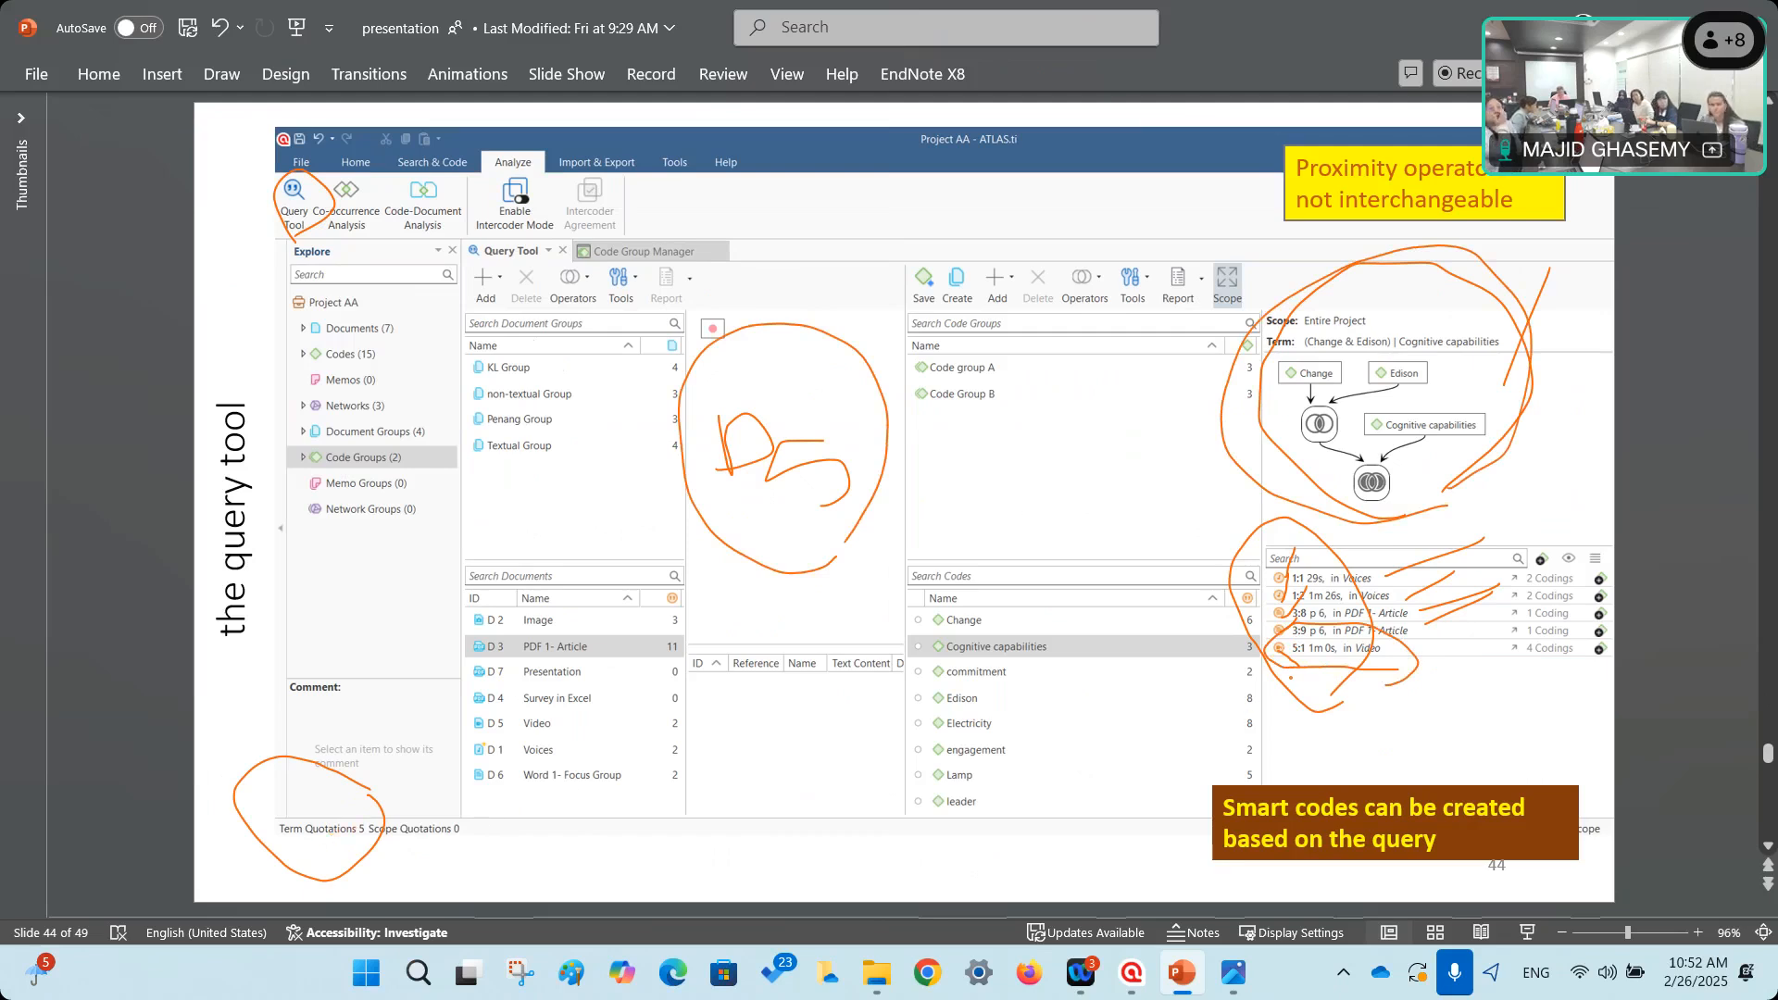
{"action": "left_click_drag", "start_coordinate": [1353, 709], "coordinate": [1357, 738]}
{"action": "left_click_drag", "start_coordinate": [355, 810], "coordinate": [360, 857]}
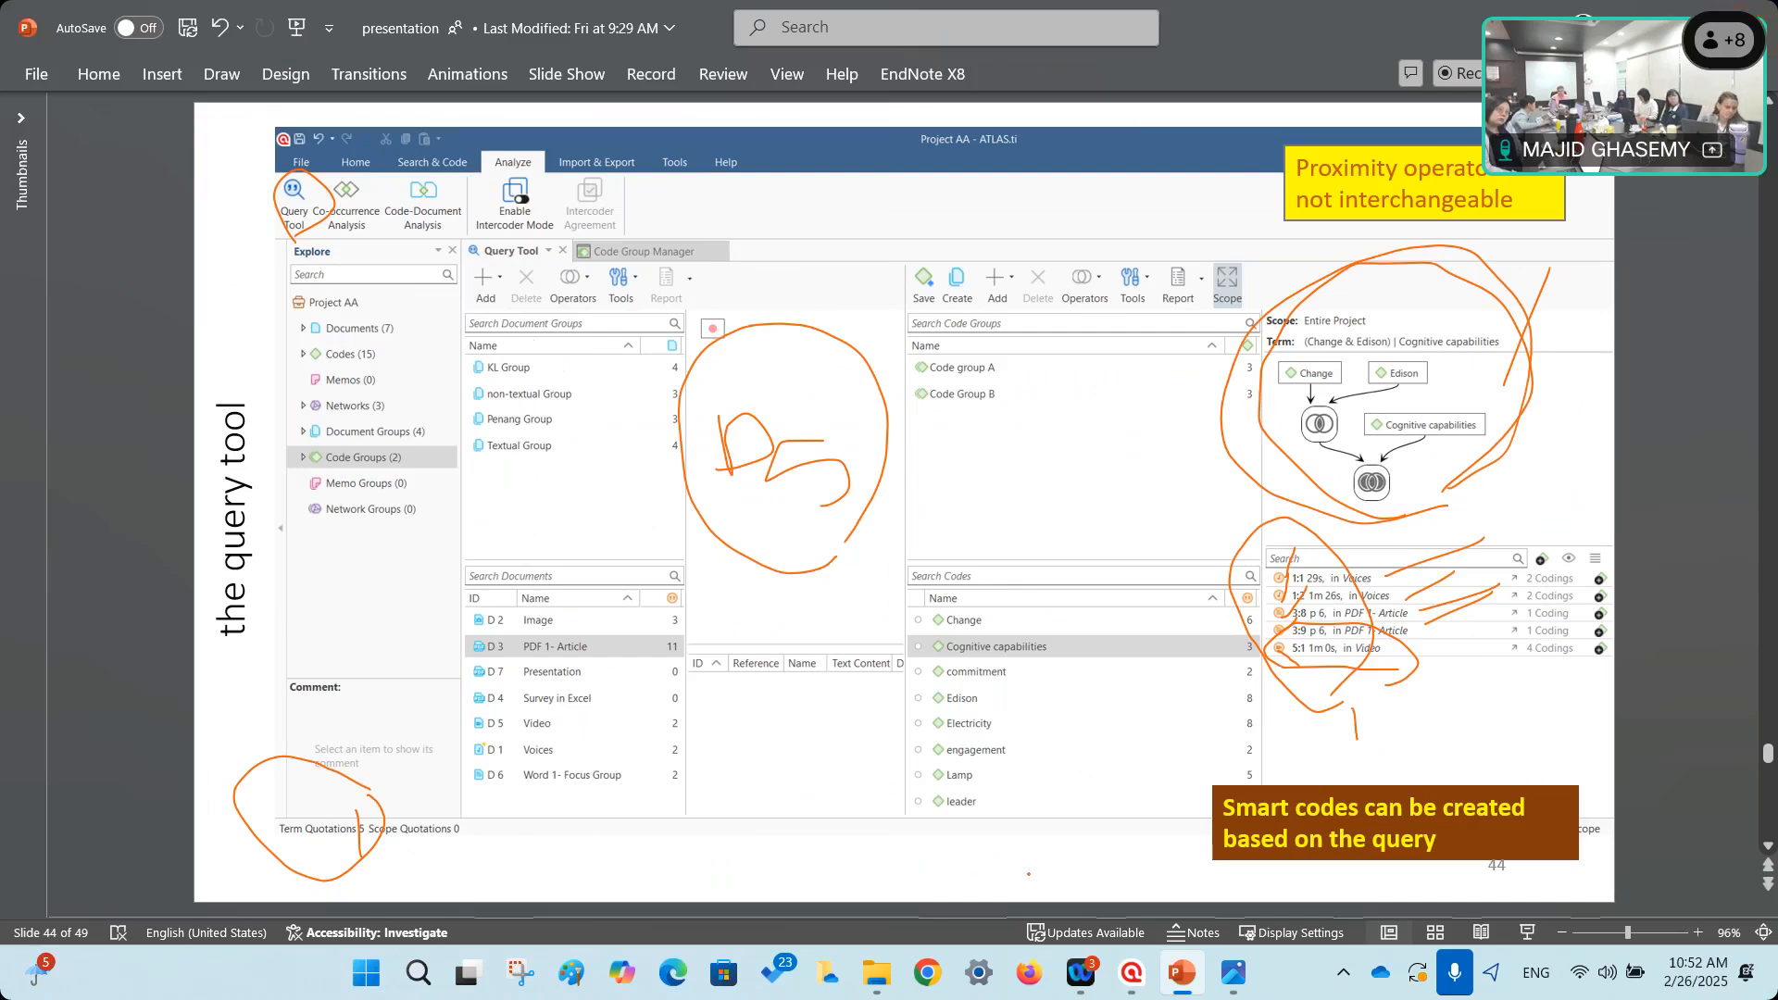
Switch to ATLAS.ti, open the Query Tool for My project, and narrow its code lists to widen the query term area.
{"action": "mouse_move", "coordinate": [1131, 972]}
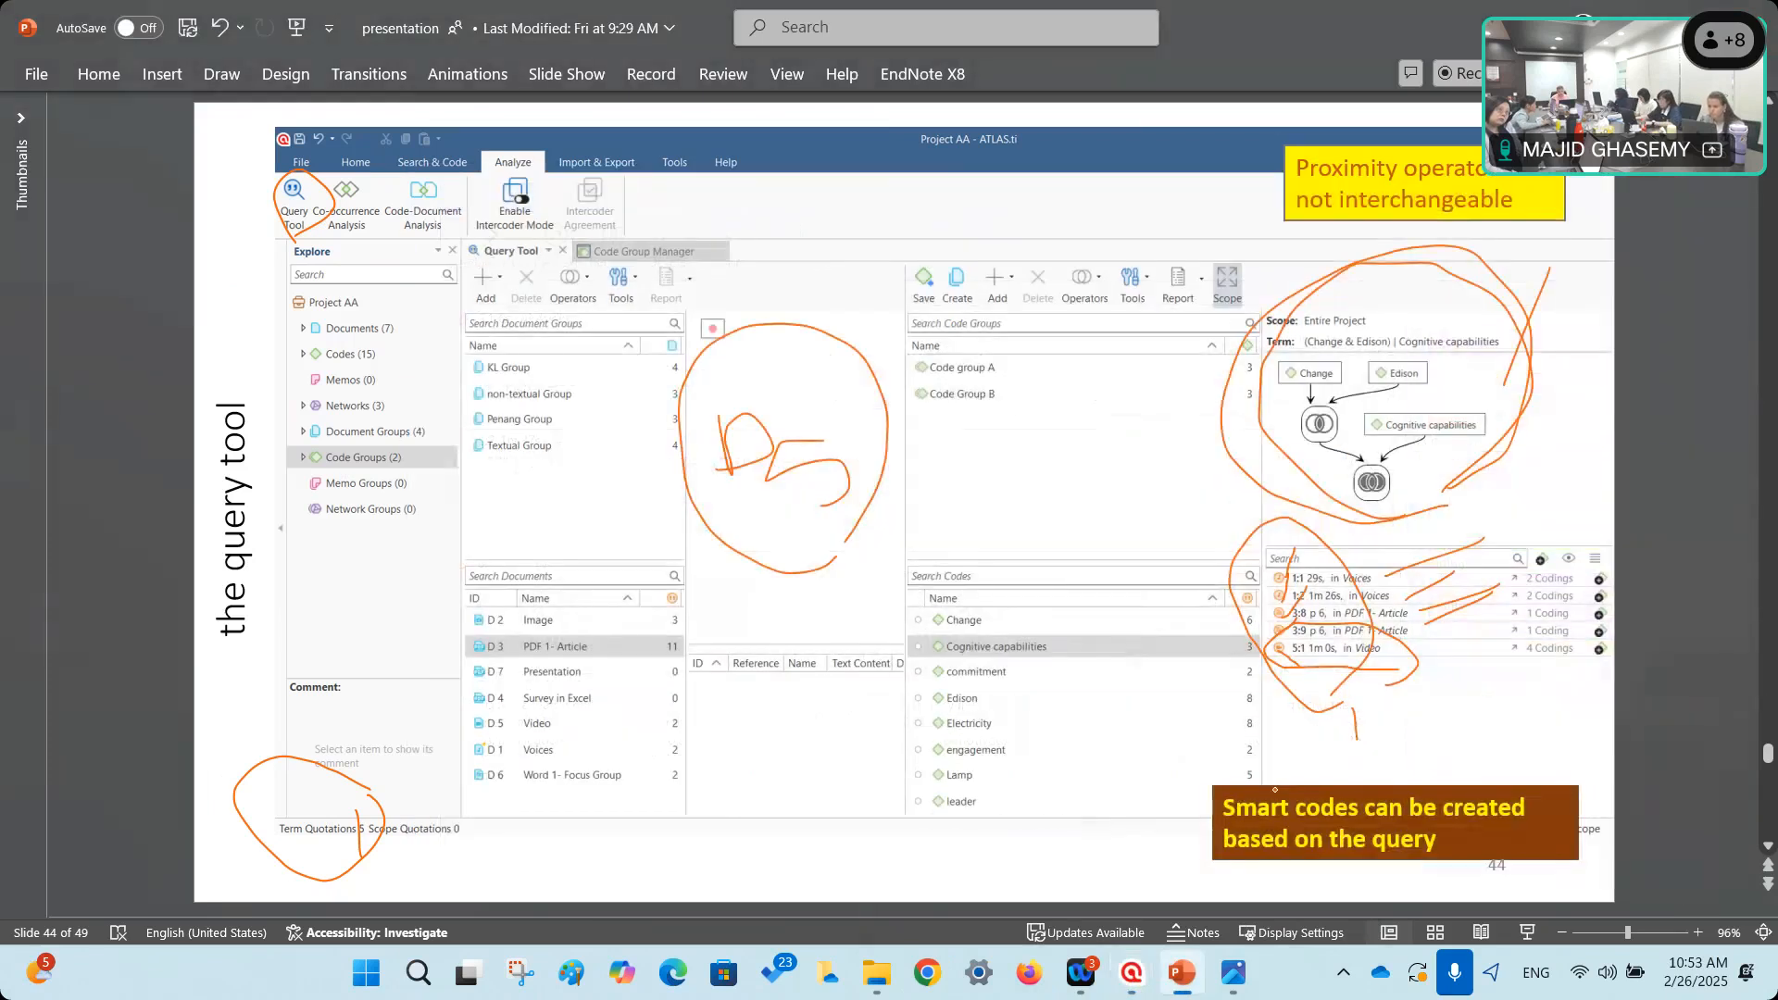
{"action": "left_click", "coordinate": [1133, 975]}
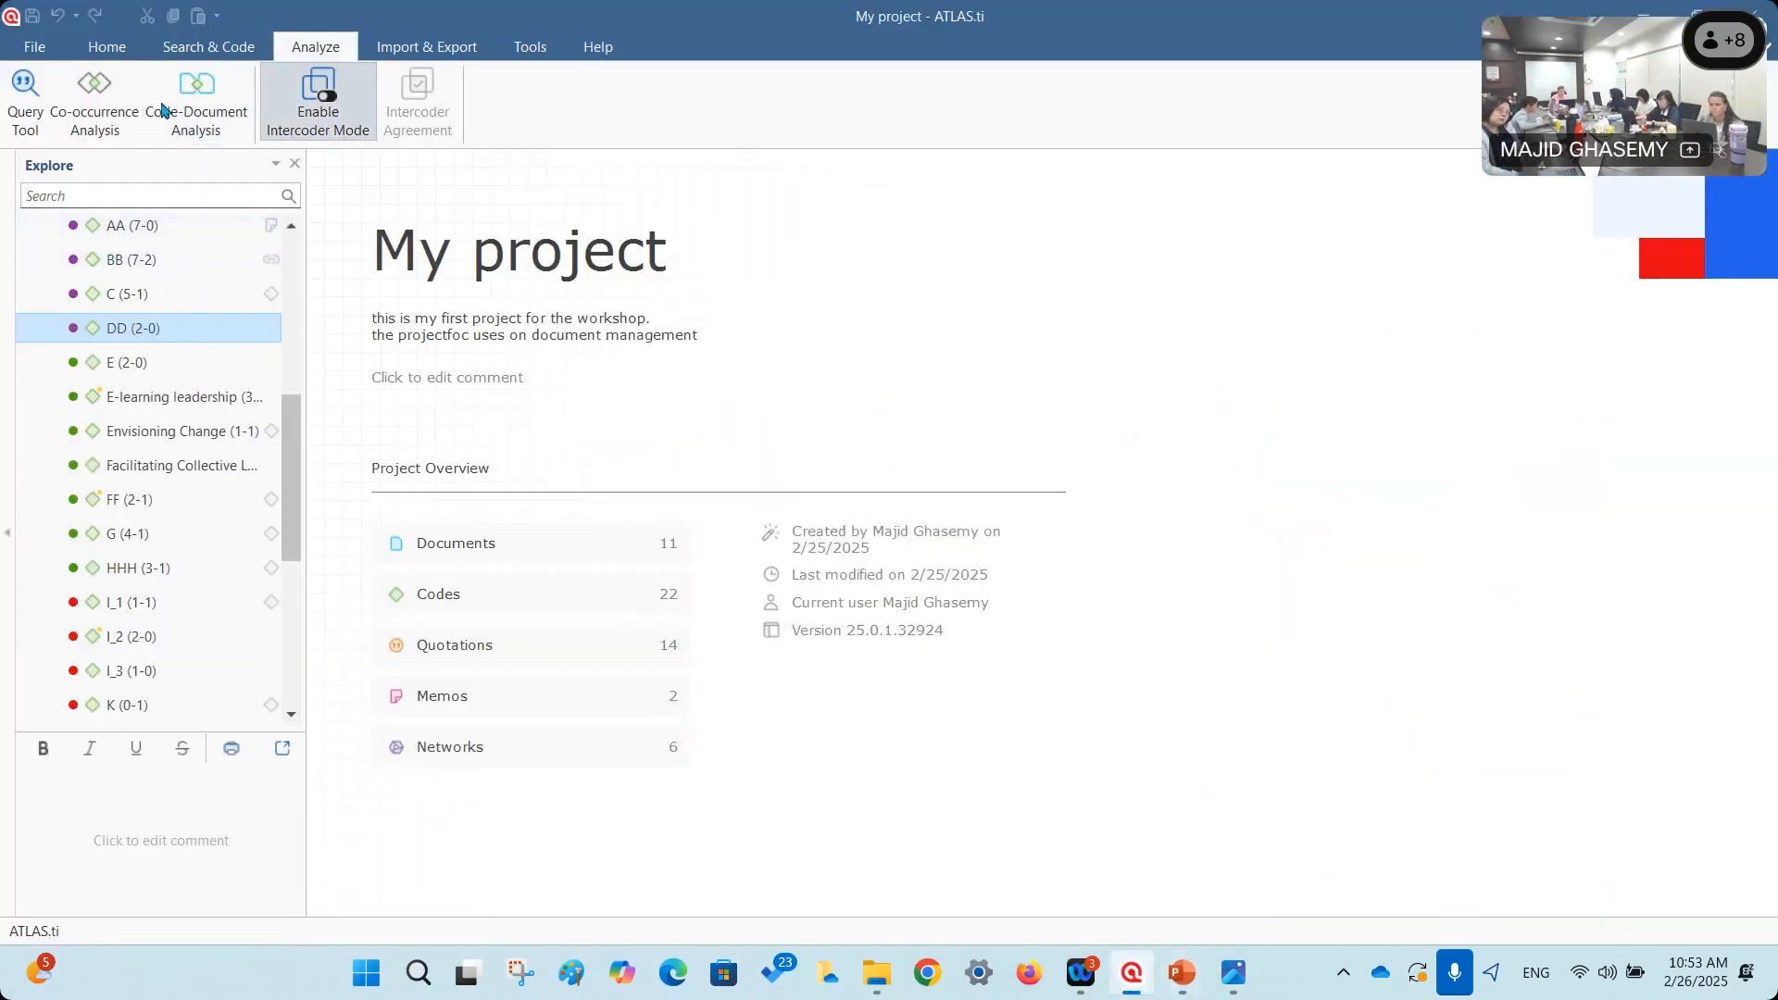
{"action": "left_click", "coordinate": [27, 98]}
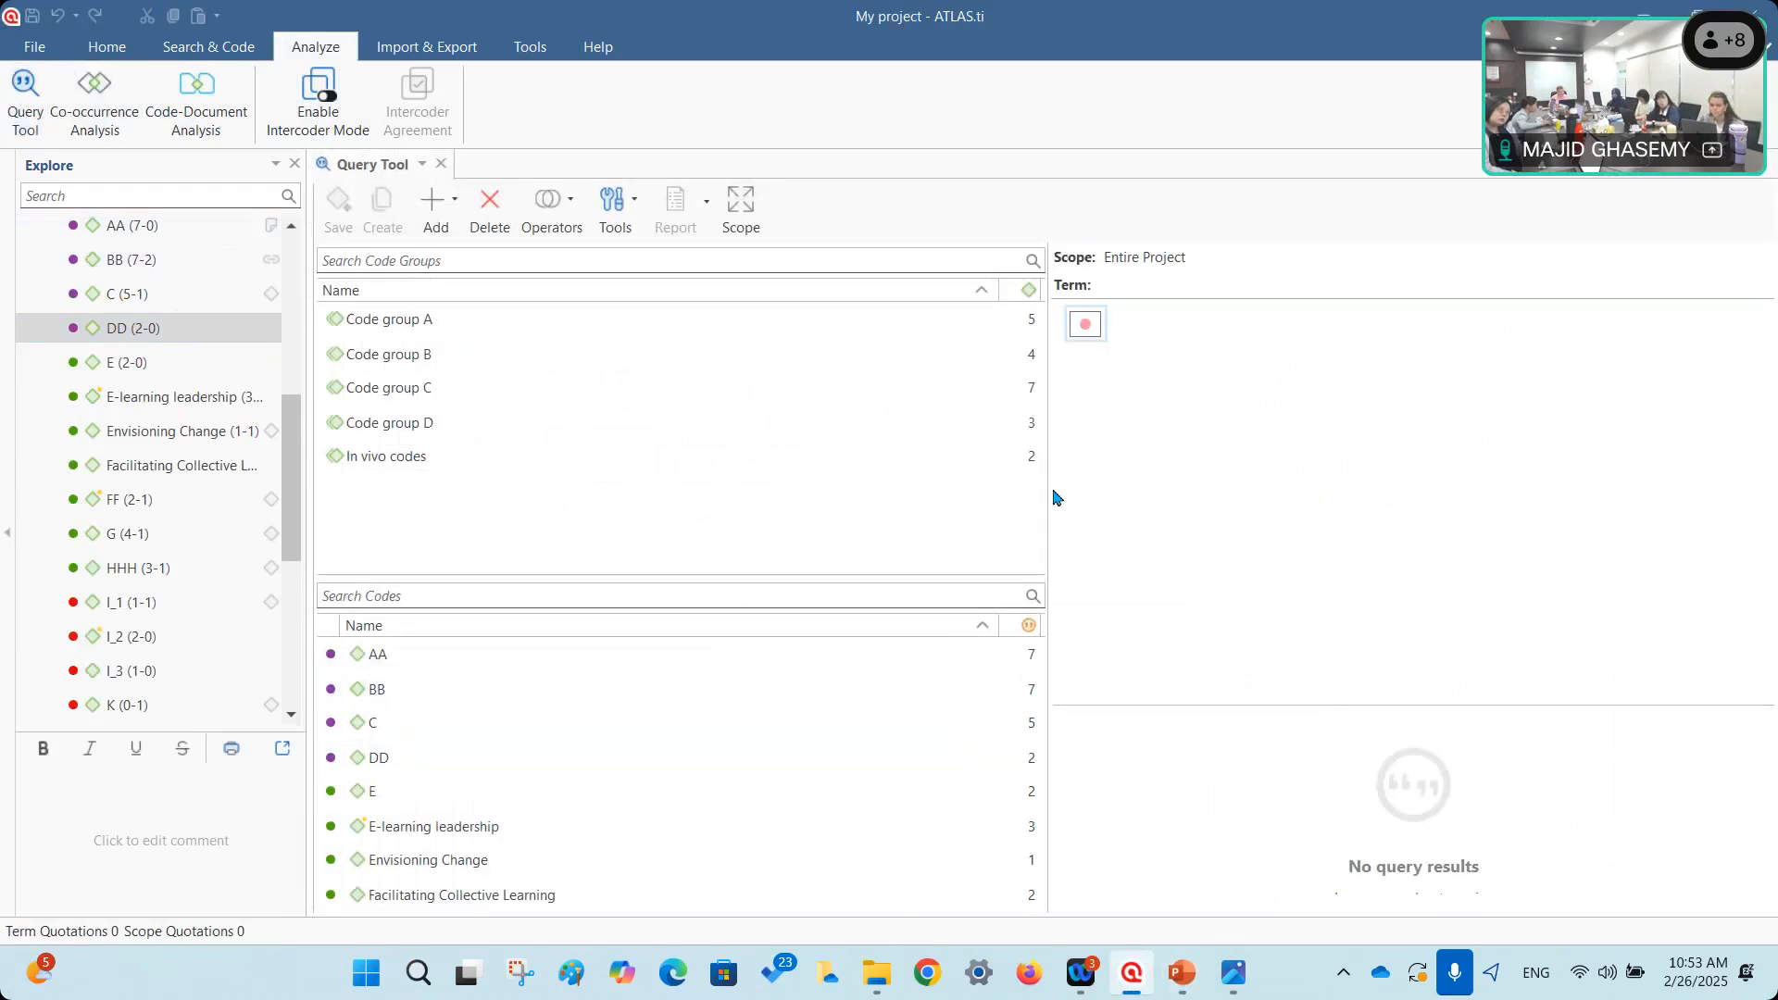
{"action": "left_click_drag", "start_coordinate": [1047, 488], "coordinate": [853, 488]}
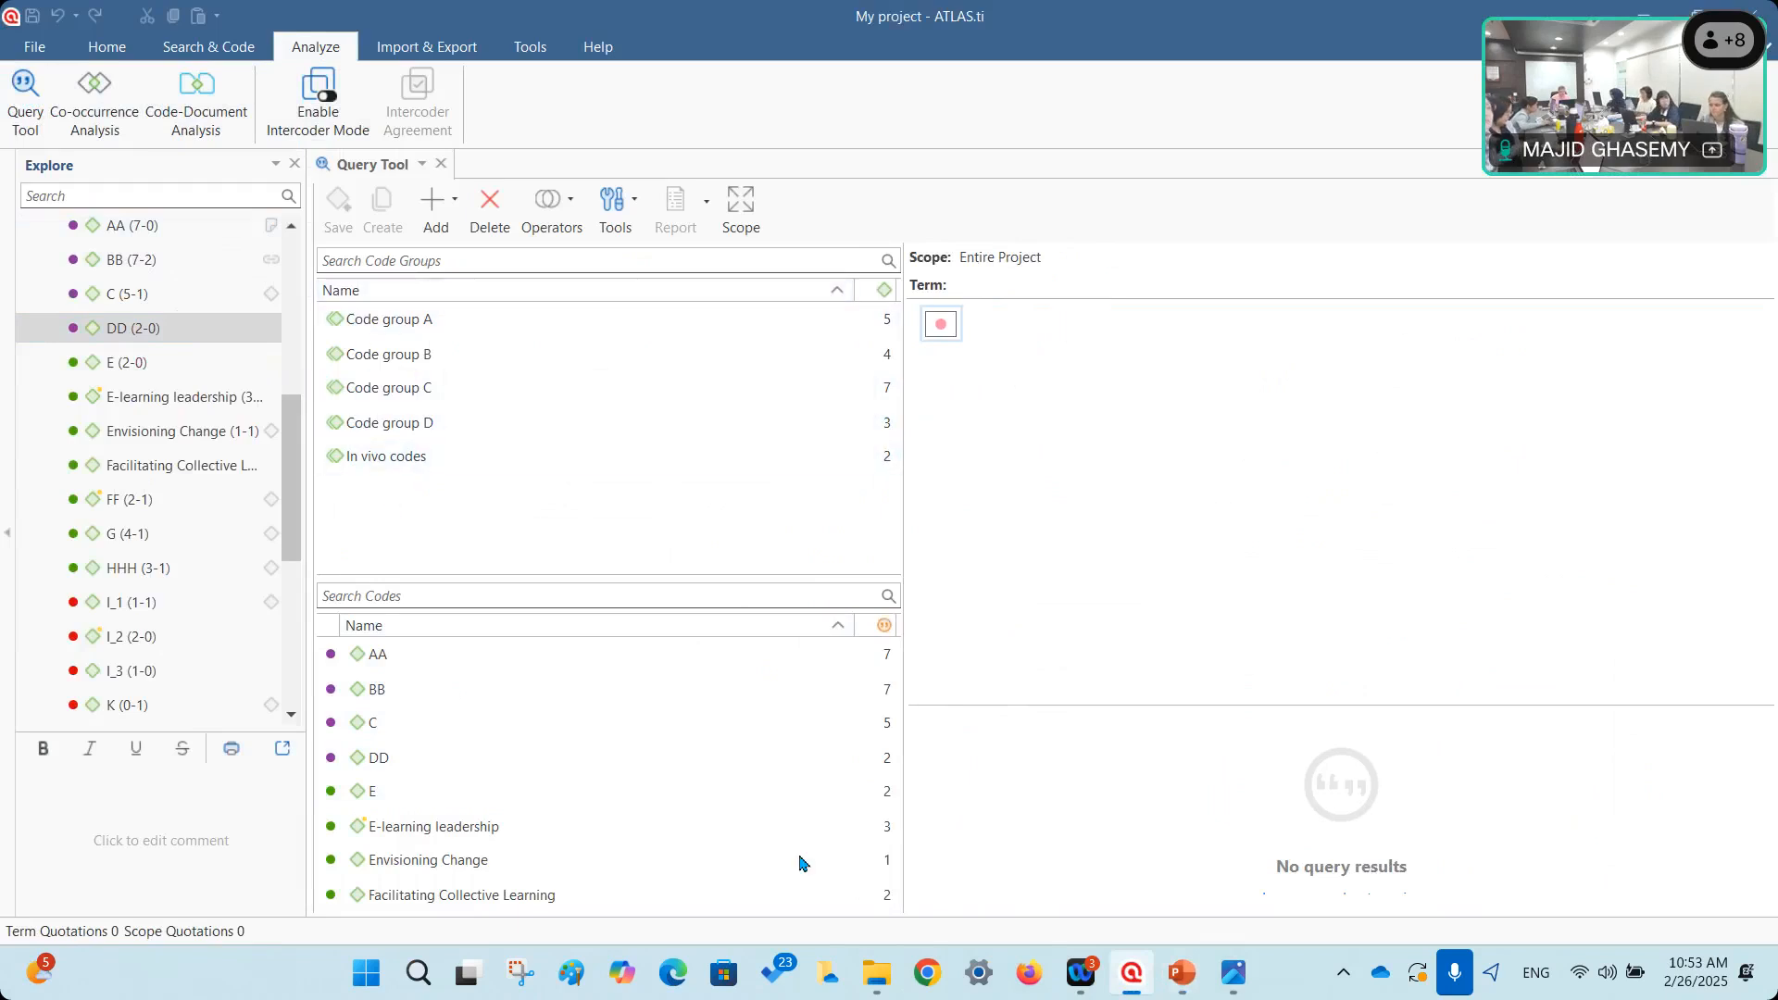
Circle the document groups and documents lists on the PowerPoint slide, and display the document scope area in the ATLAS.ti Query Tool.
{"action": "left_click", "coordinate": [1182, 973]}
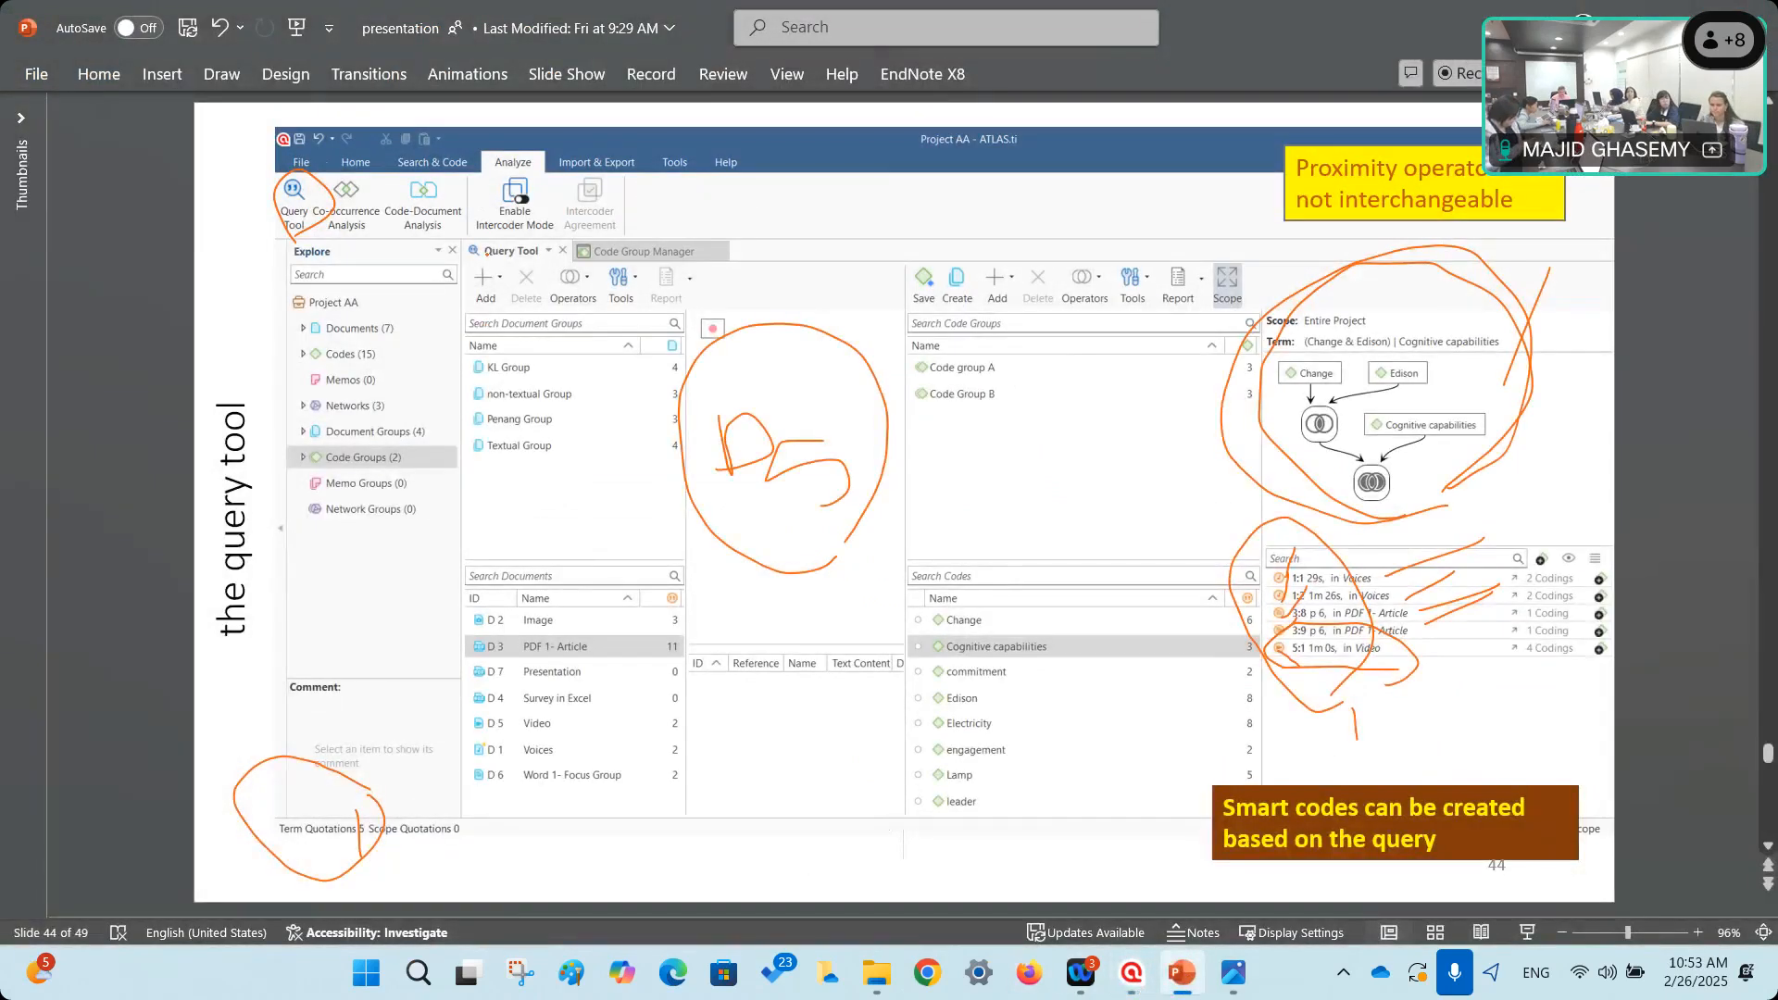
{"action": "mouse_move", "coordinate": [460, 289]}
{"action": "left_mouse_down"}
{"action": "mouse_move", "coordinate": [625, 250]}
{"action": "mouse_move", "coordinate": [660, 774]}
{"action": "mouse_move", "coordinate": [419, 696]}
{"action": "mouse_move", "coordinate": [499, 308]}
{"action": "left_mouse_up"}
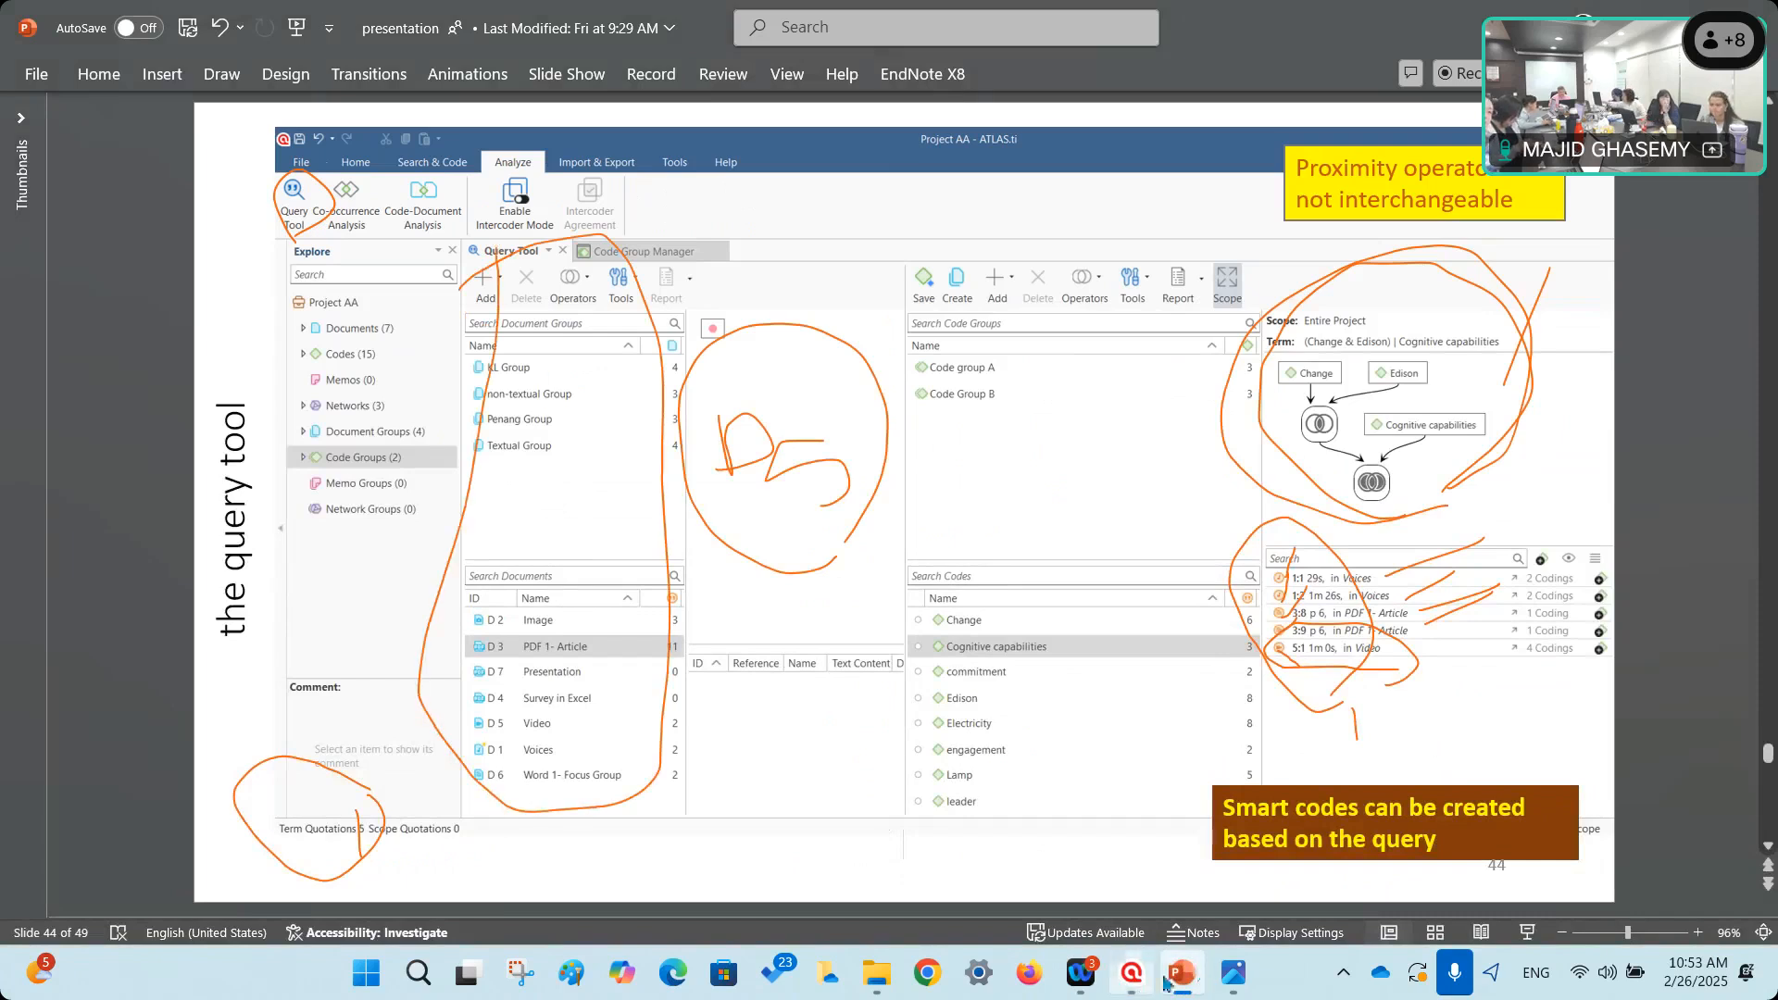
{"action": "left_click", "coordinate": [1134, 974]}
{"action": "left_click_drag", "start_coordinate": [318, 465], "coordinate": [923, 528]}
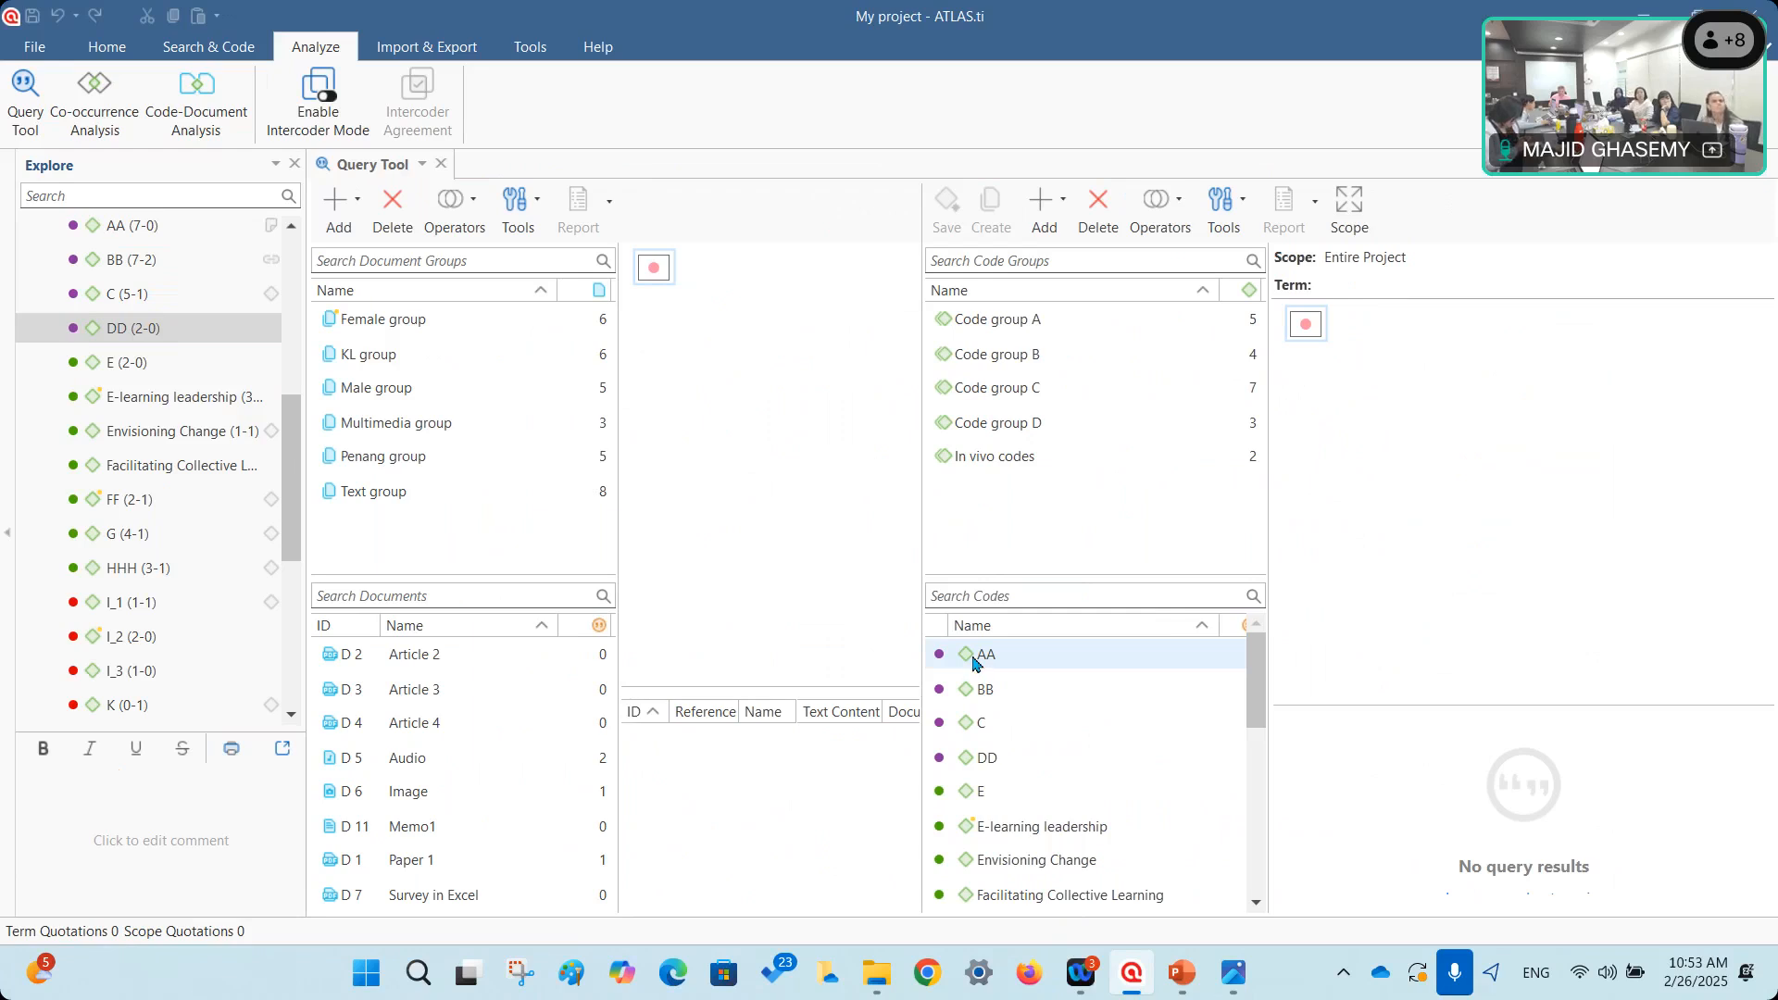
Add the code AA to the query term and combine it with an OR operator.
{"action": "left_click_drag", "start_coordinate": [972, 663], "coordinate": [1311, 342]}
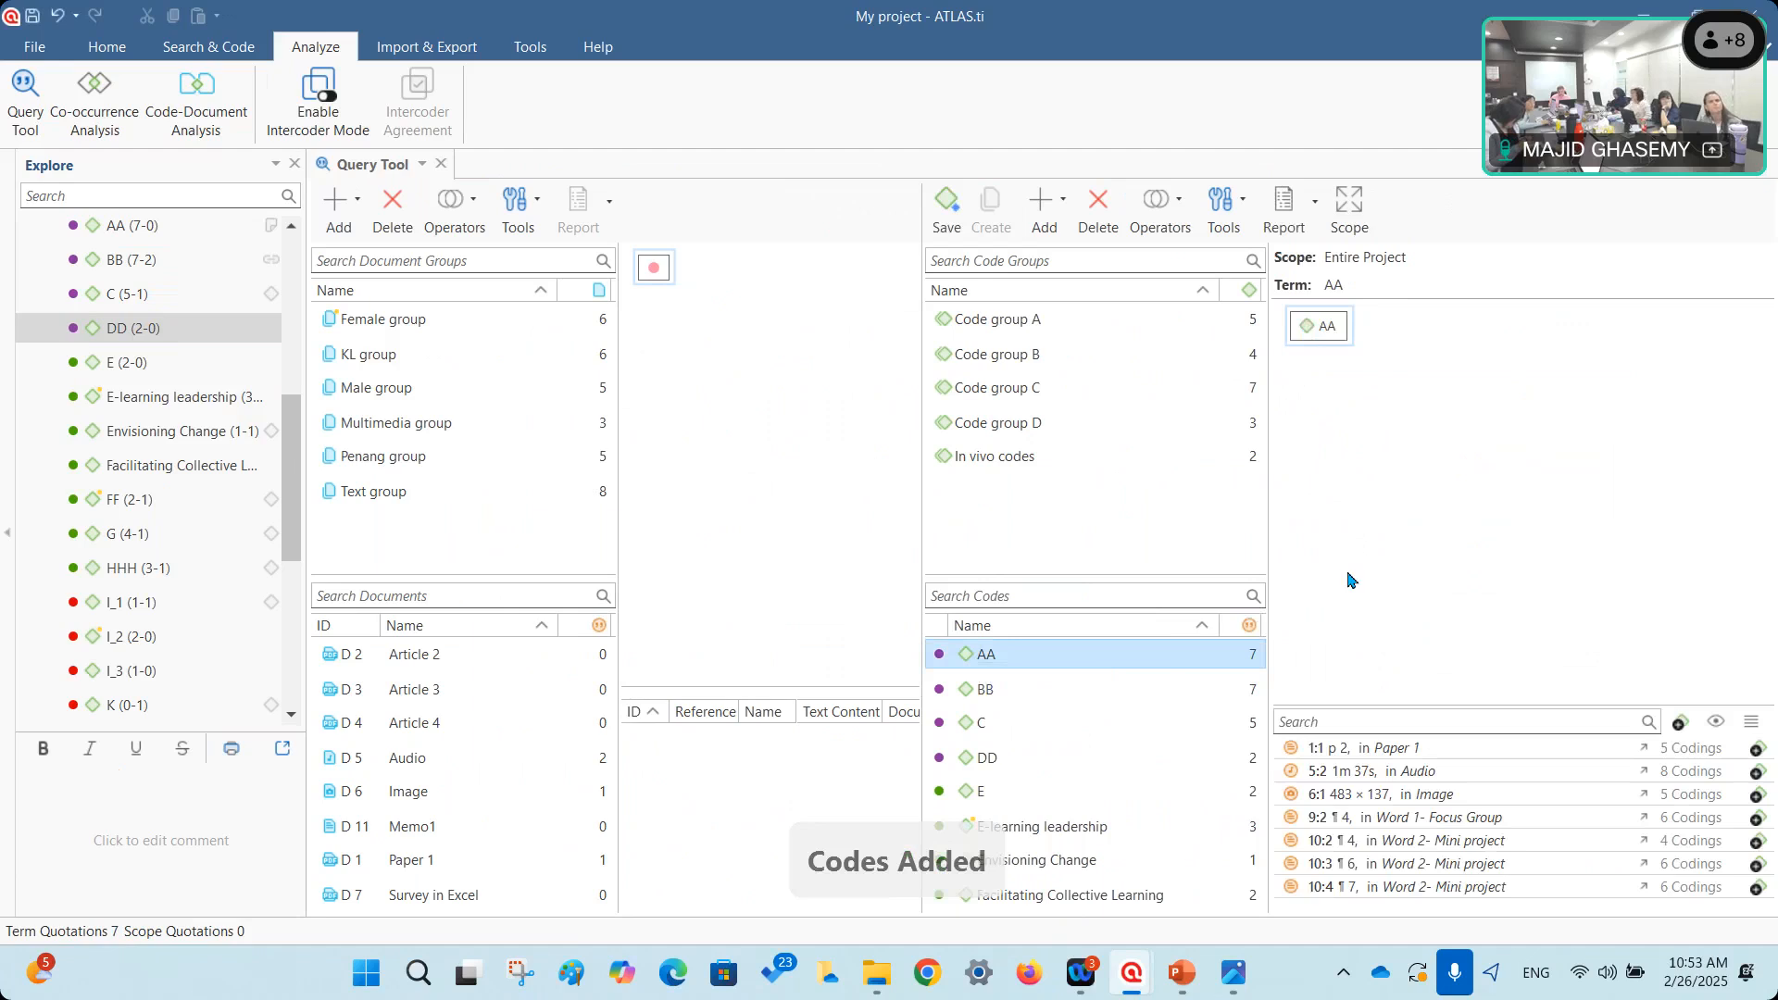
{"action": "left_click", "coordinate": [1184, 212]}
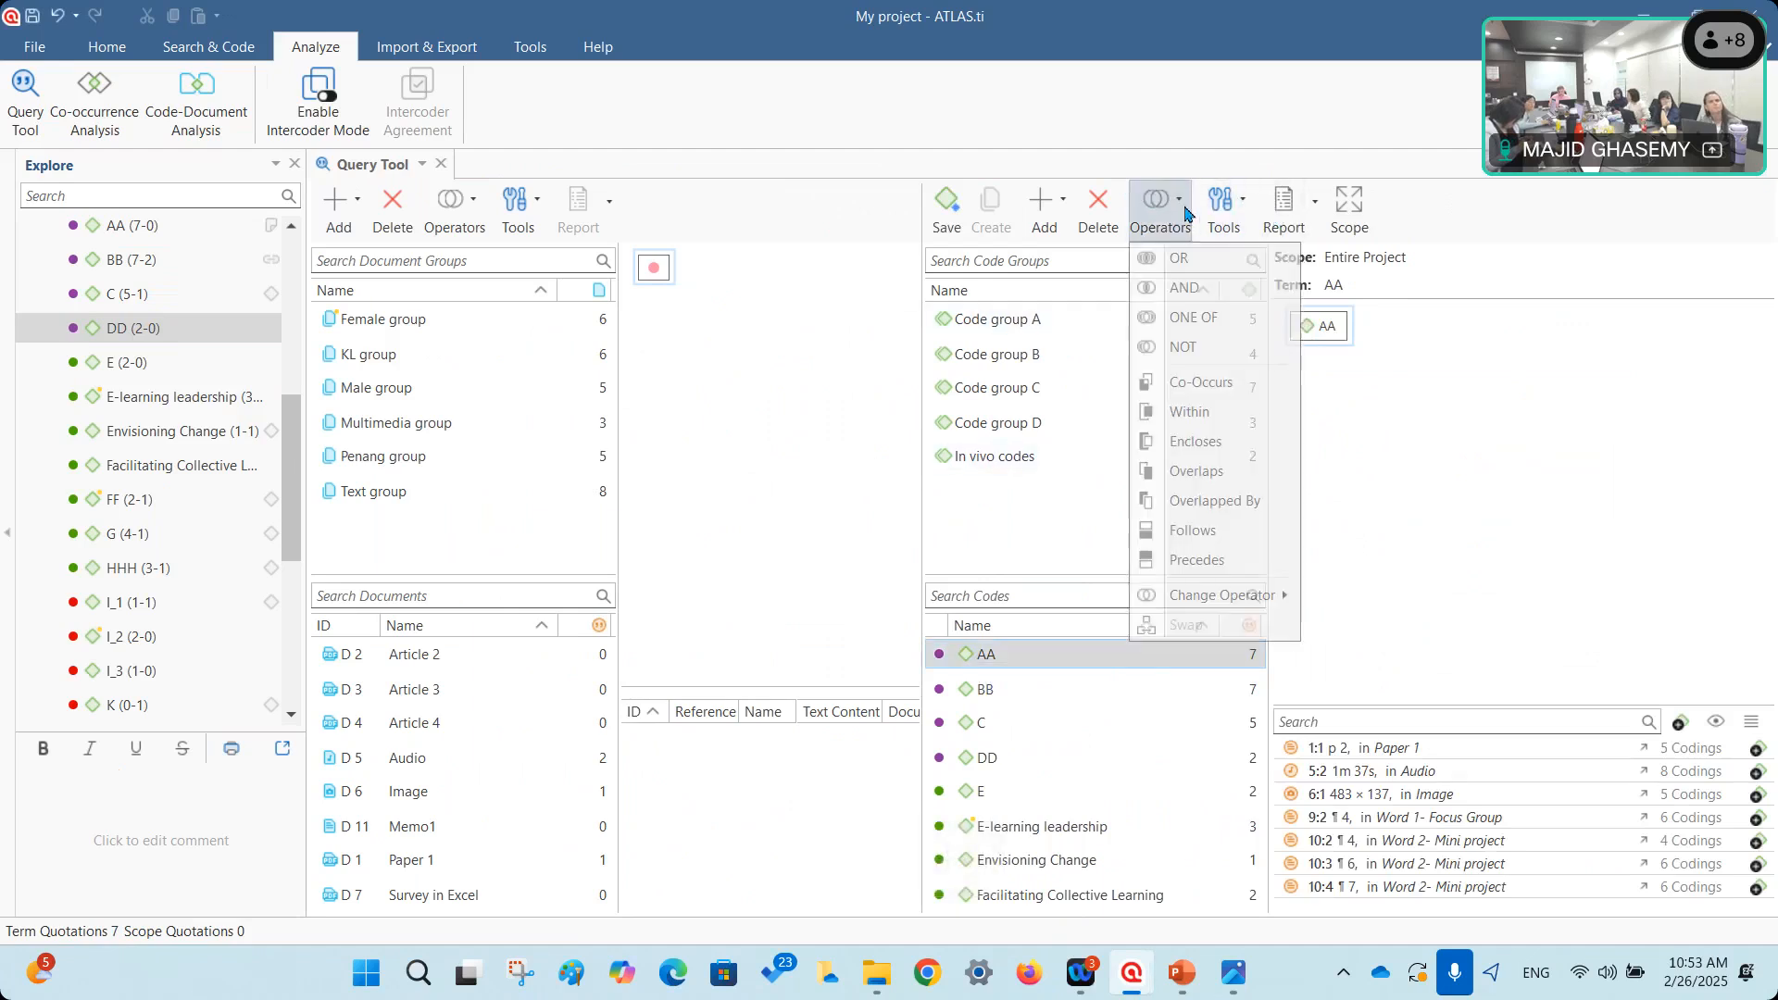
{"action": "left_click", "coordinate": [1195, 259]}
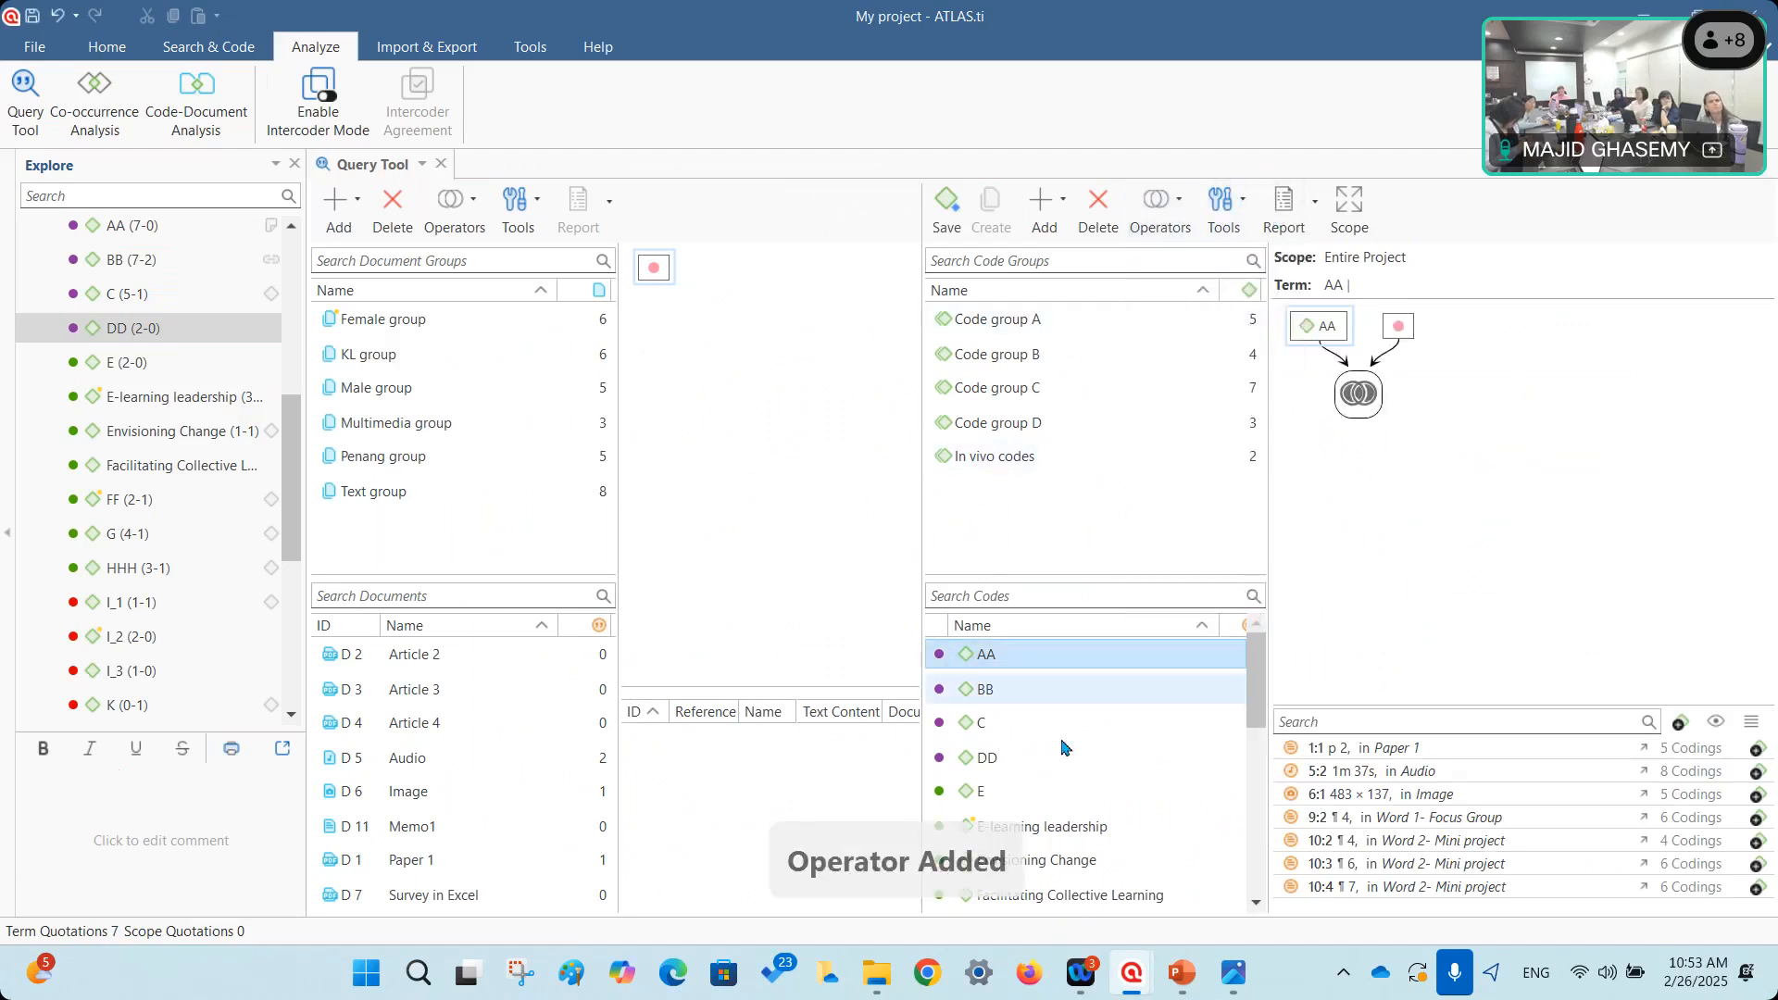
Add code BB as the second operand of the OR operator in the query term, and enlarge the results list.
{"action": "left_click_drag", "start_coordinate": [984, 689], "coordinate": [1399, 328]}
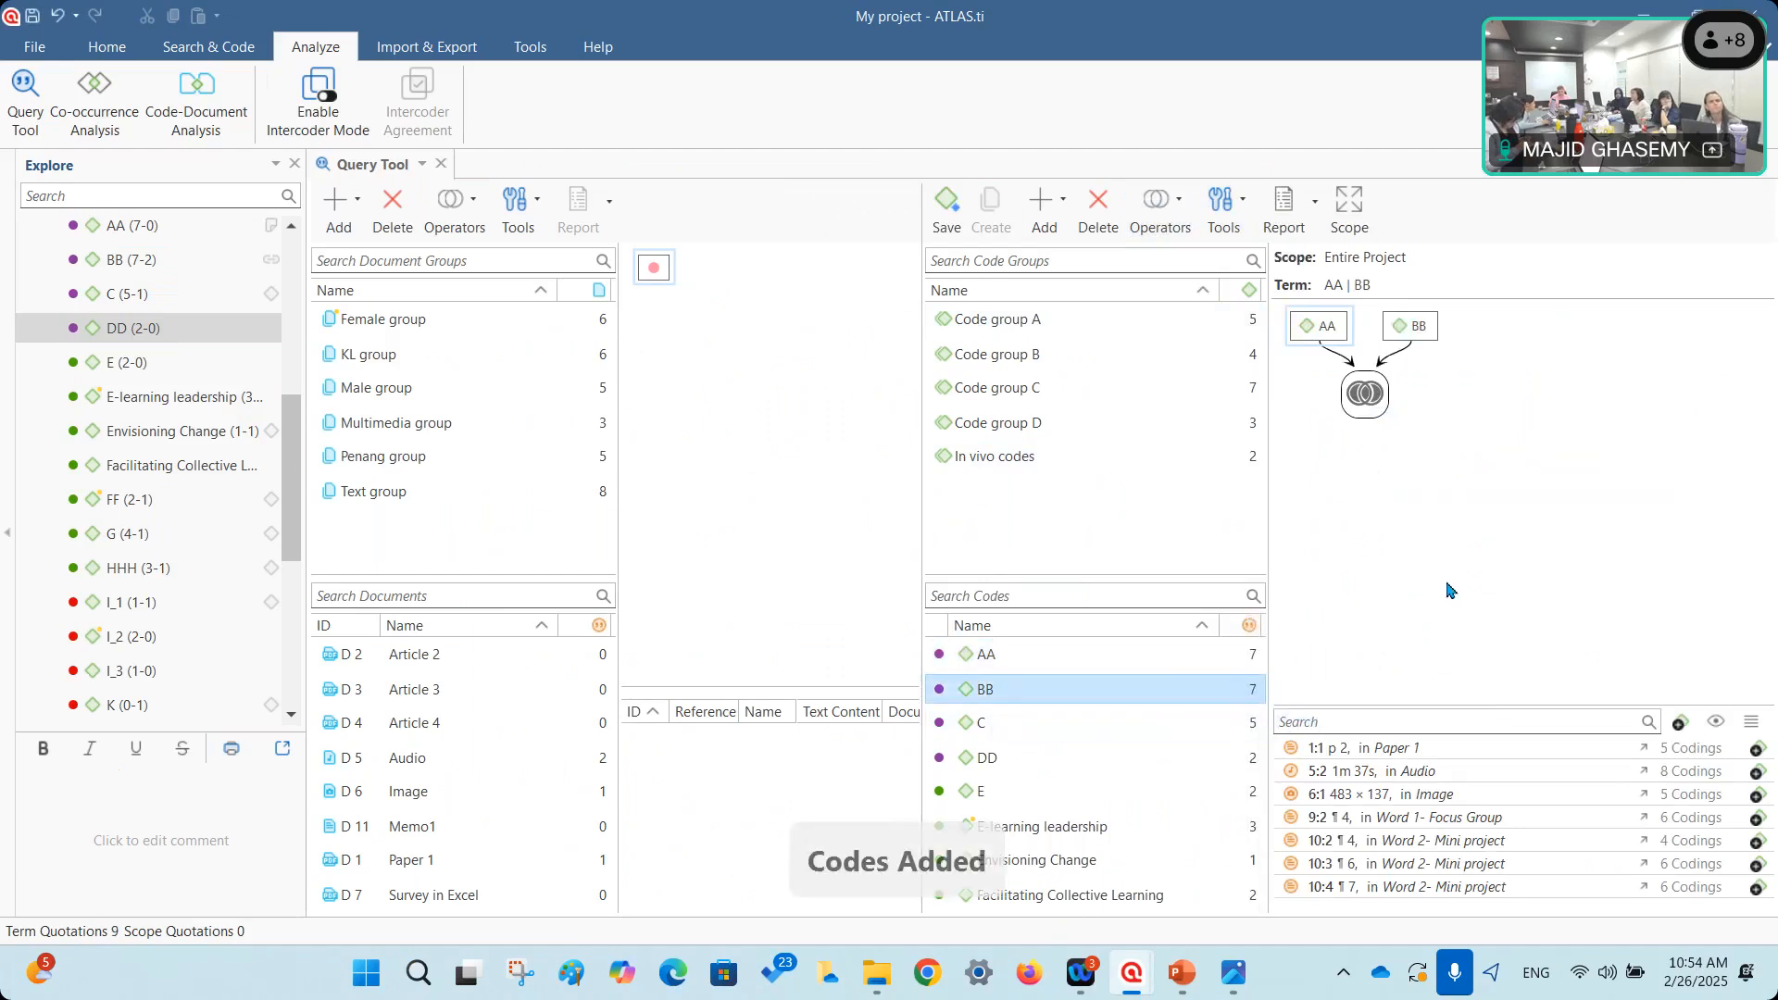
{"action": "left_click", "coordinate": [1315, 328]}
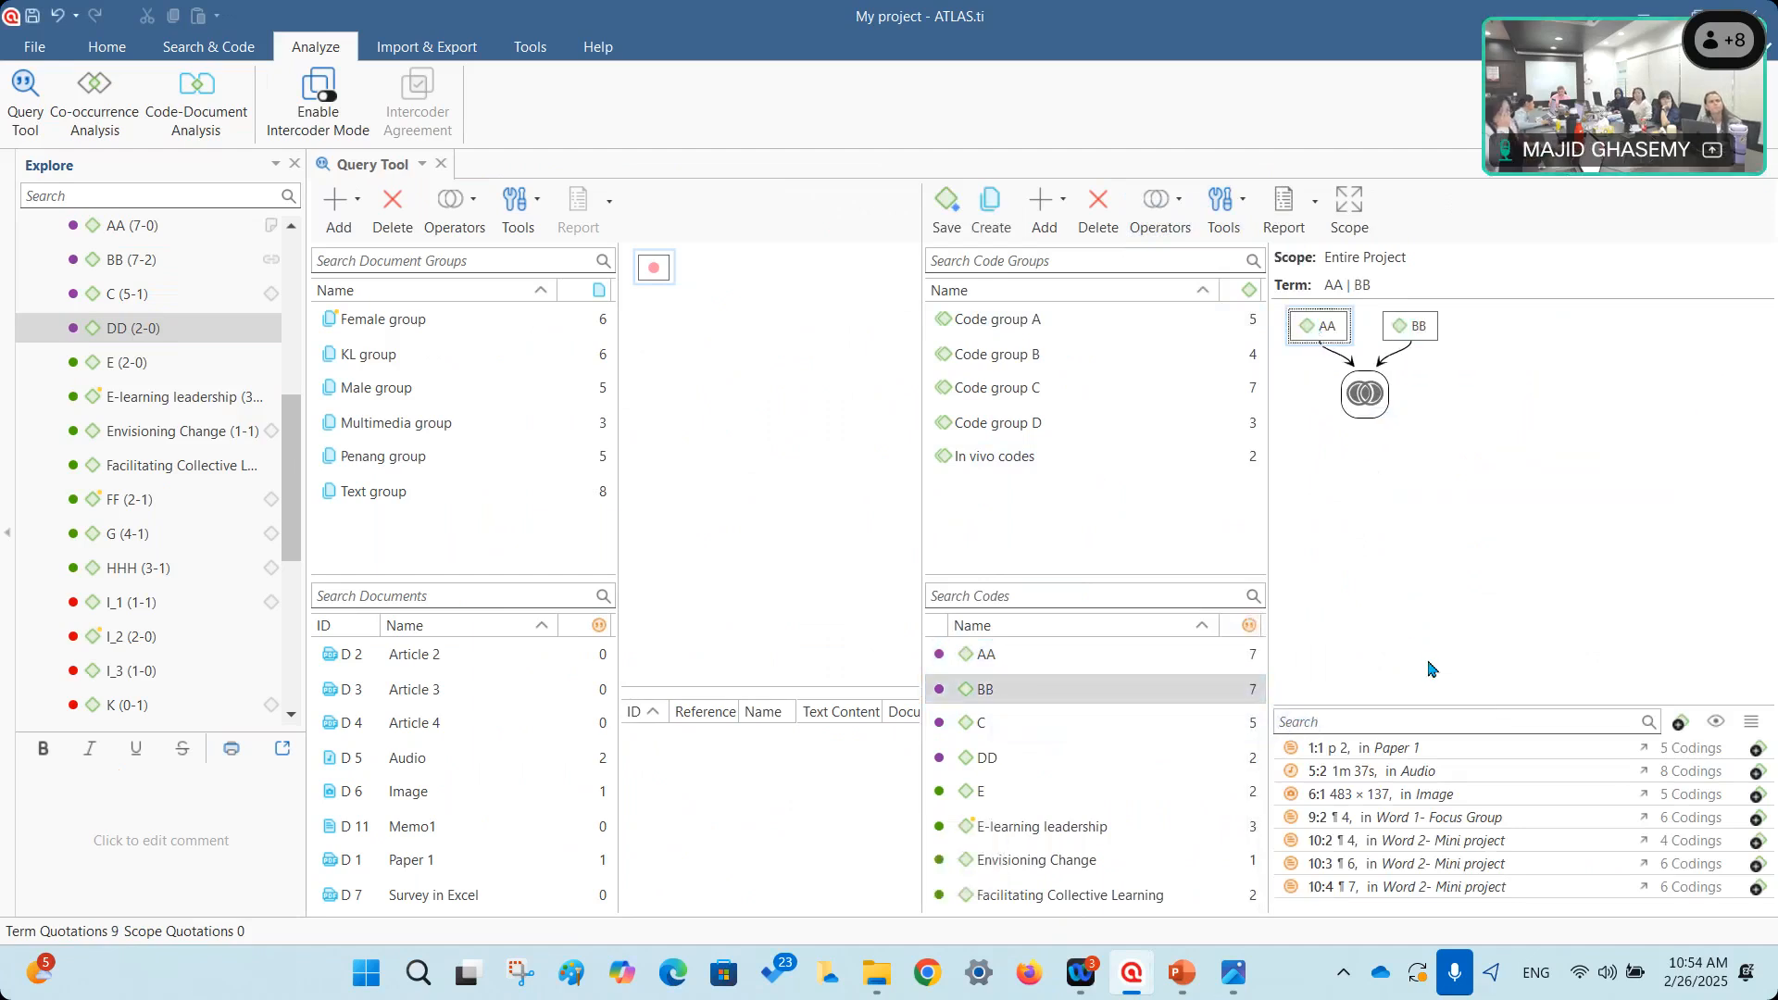
{"action": "left_click_drag", "start_coordinate": [1436, 705], "coordinate": [1322, 506]}
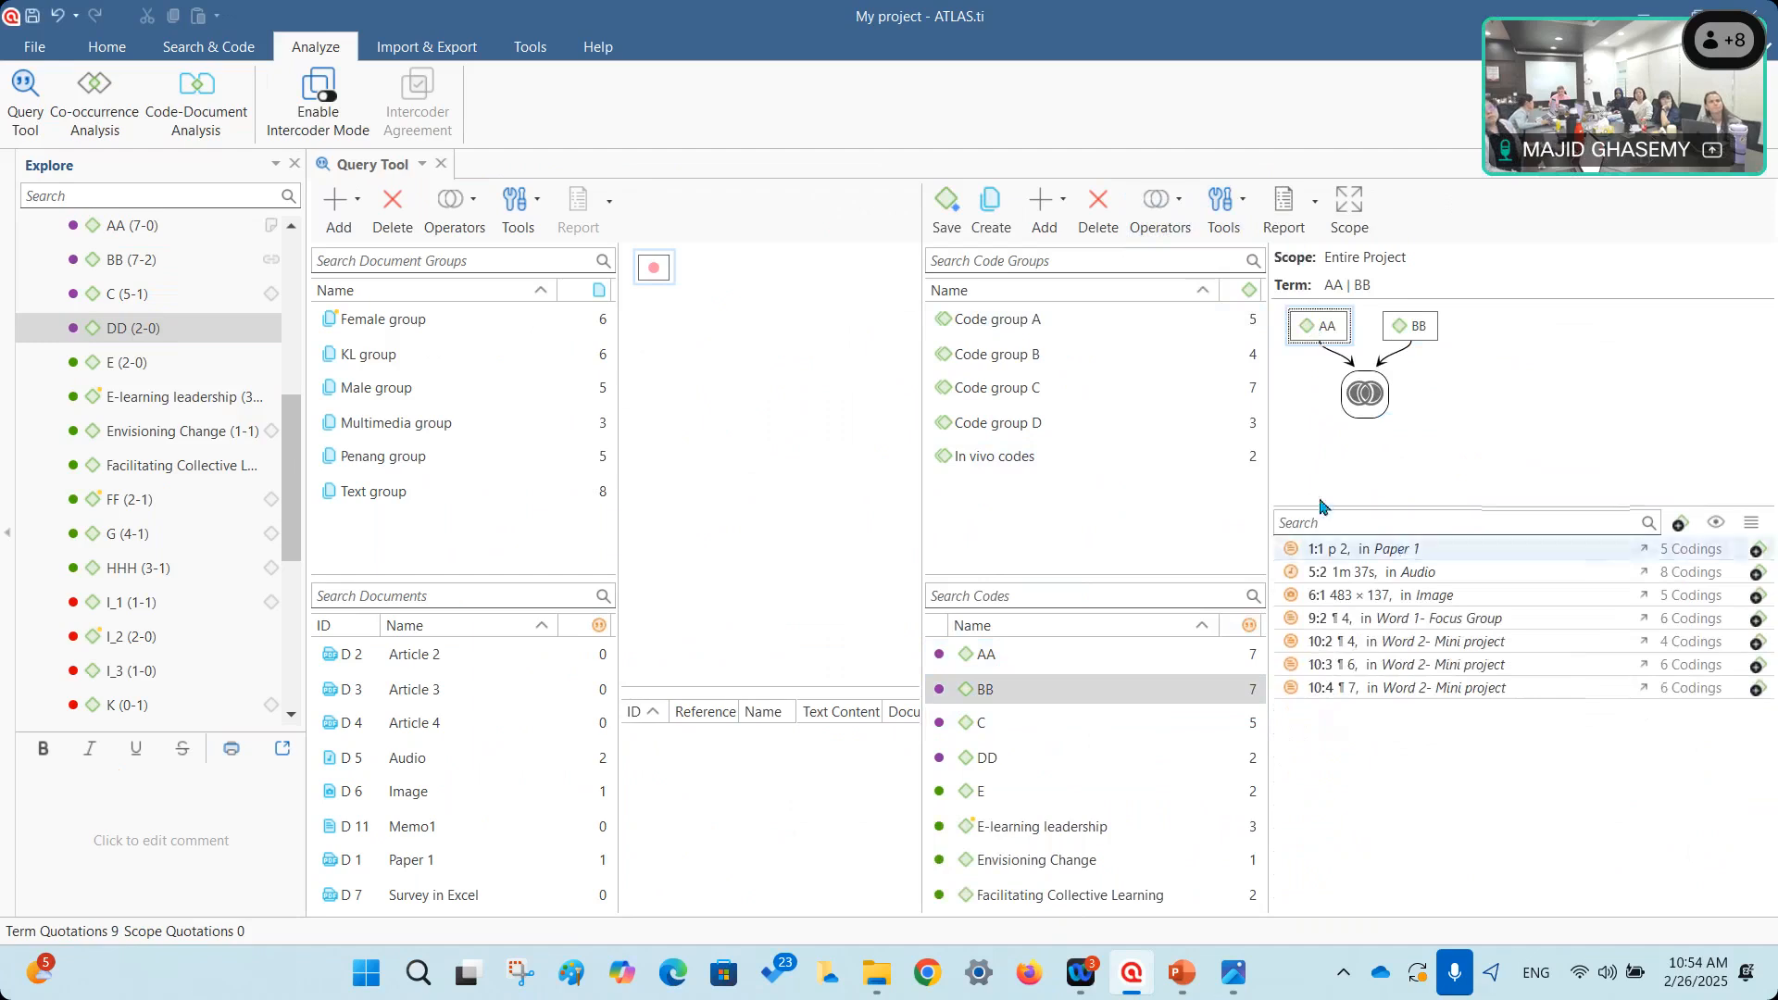
Compare the quotations returned by code AA, by code BB and by the OR operator combining them.
{"action": "left_click", "coordinate": [1404, 329]}
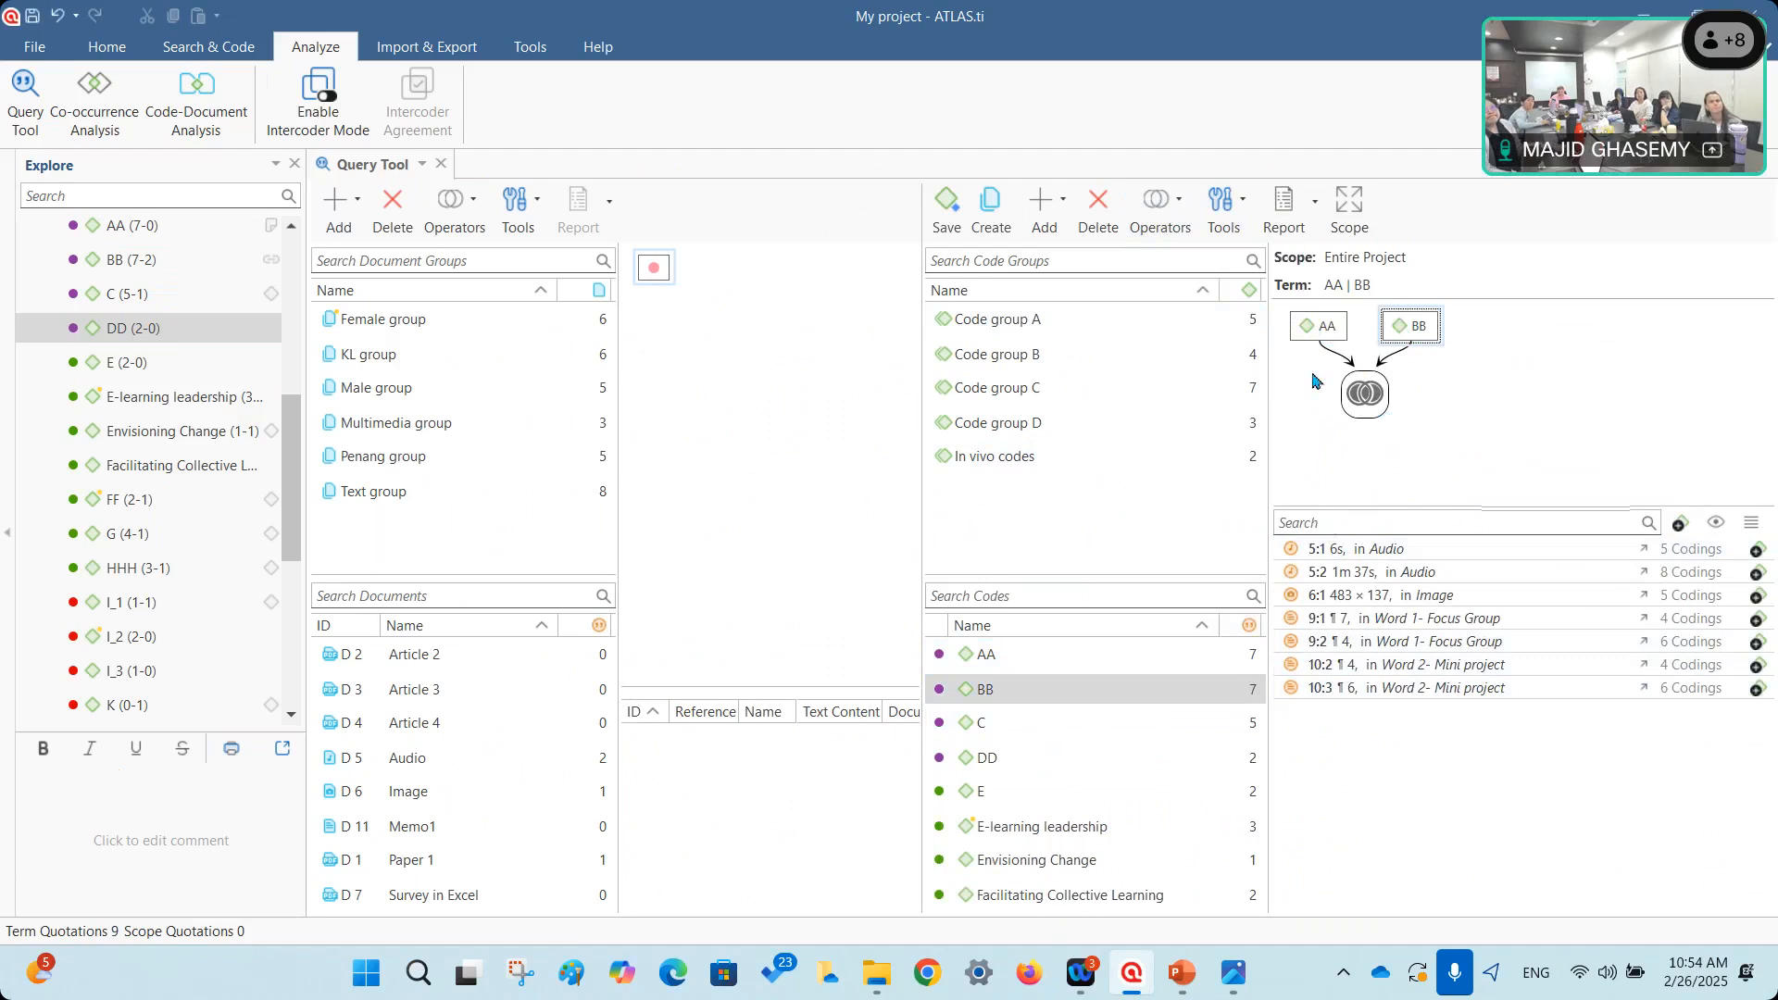
{"action": "left_click", "coordinate": [1307, 324]}
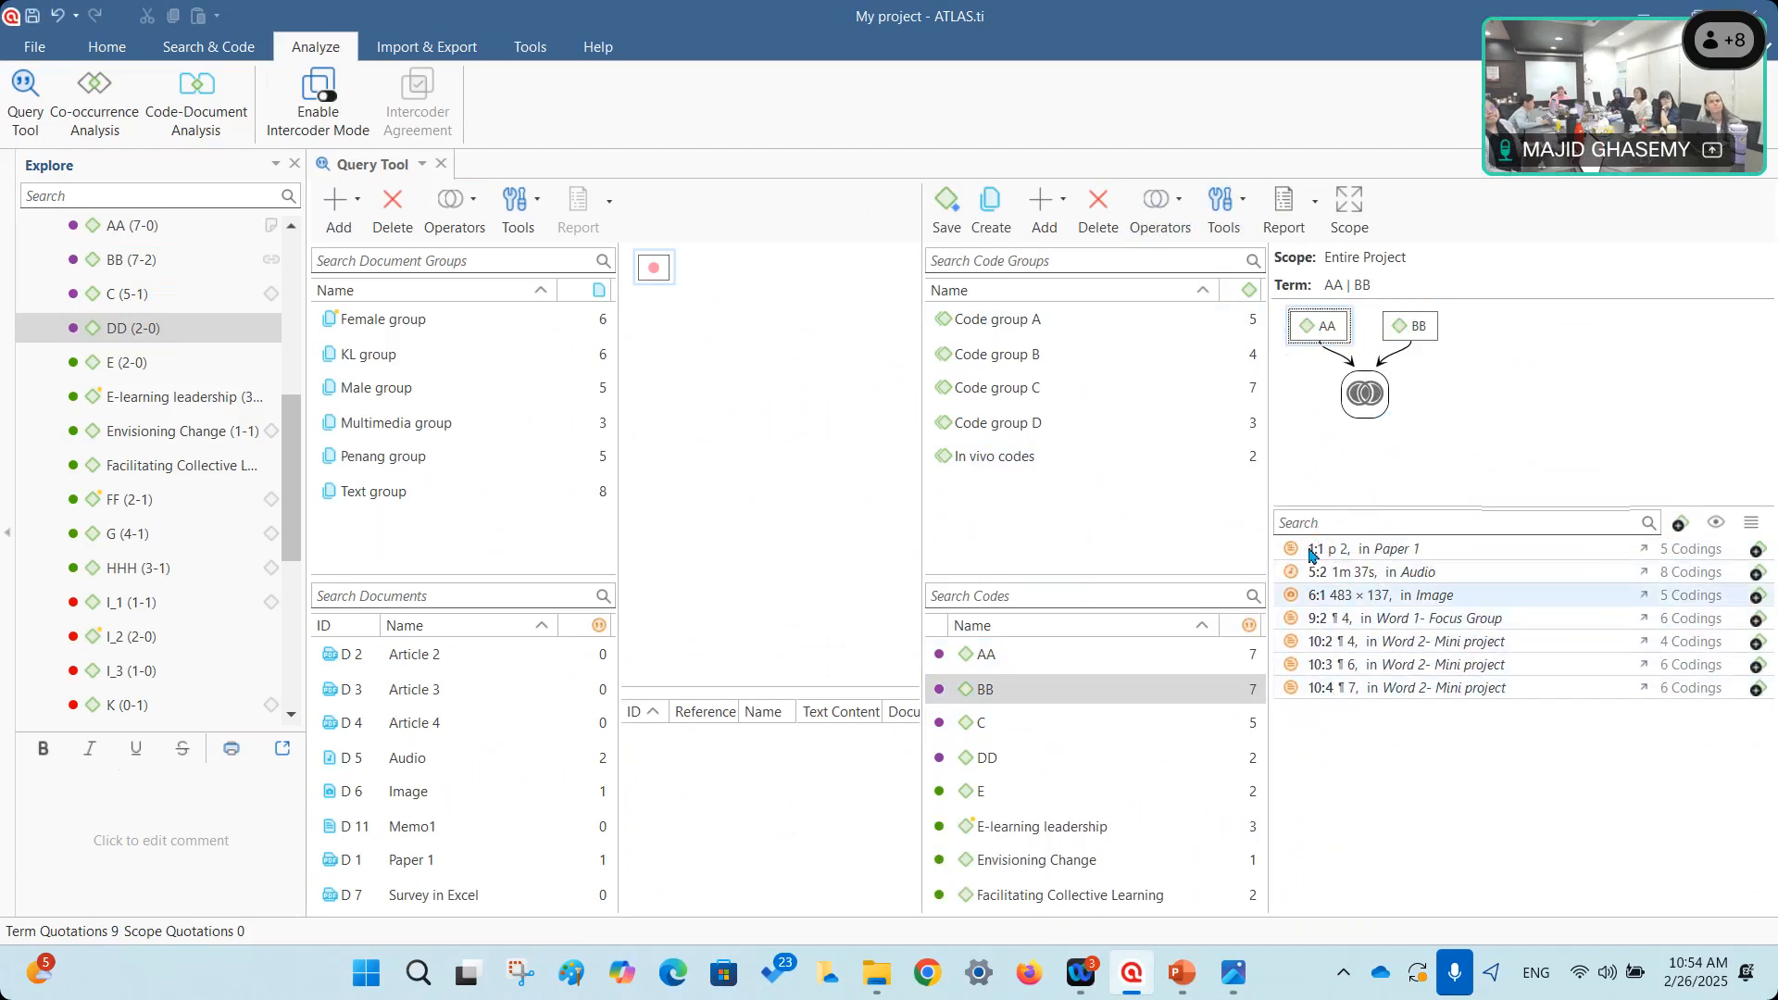
{"action": "left_click", "coordinate": [1408, 324]}
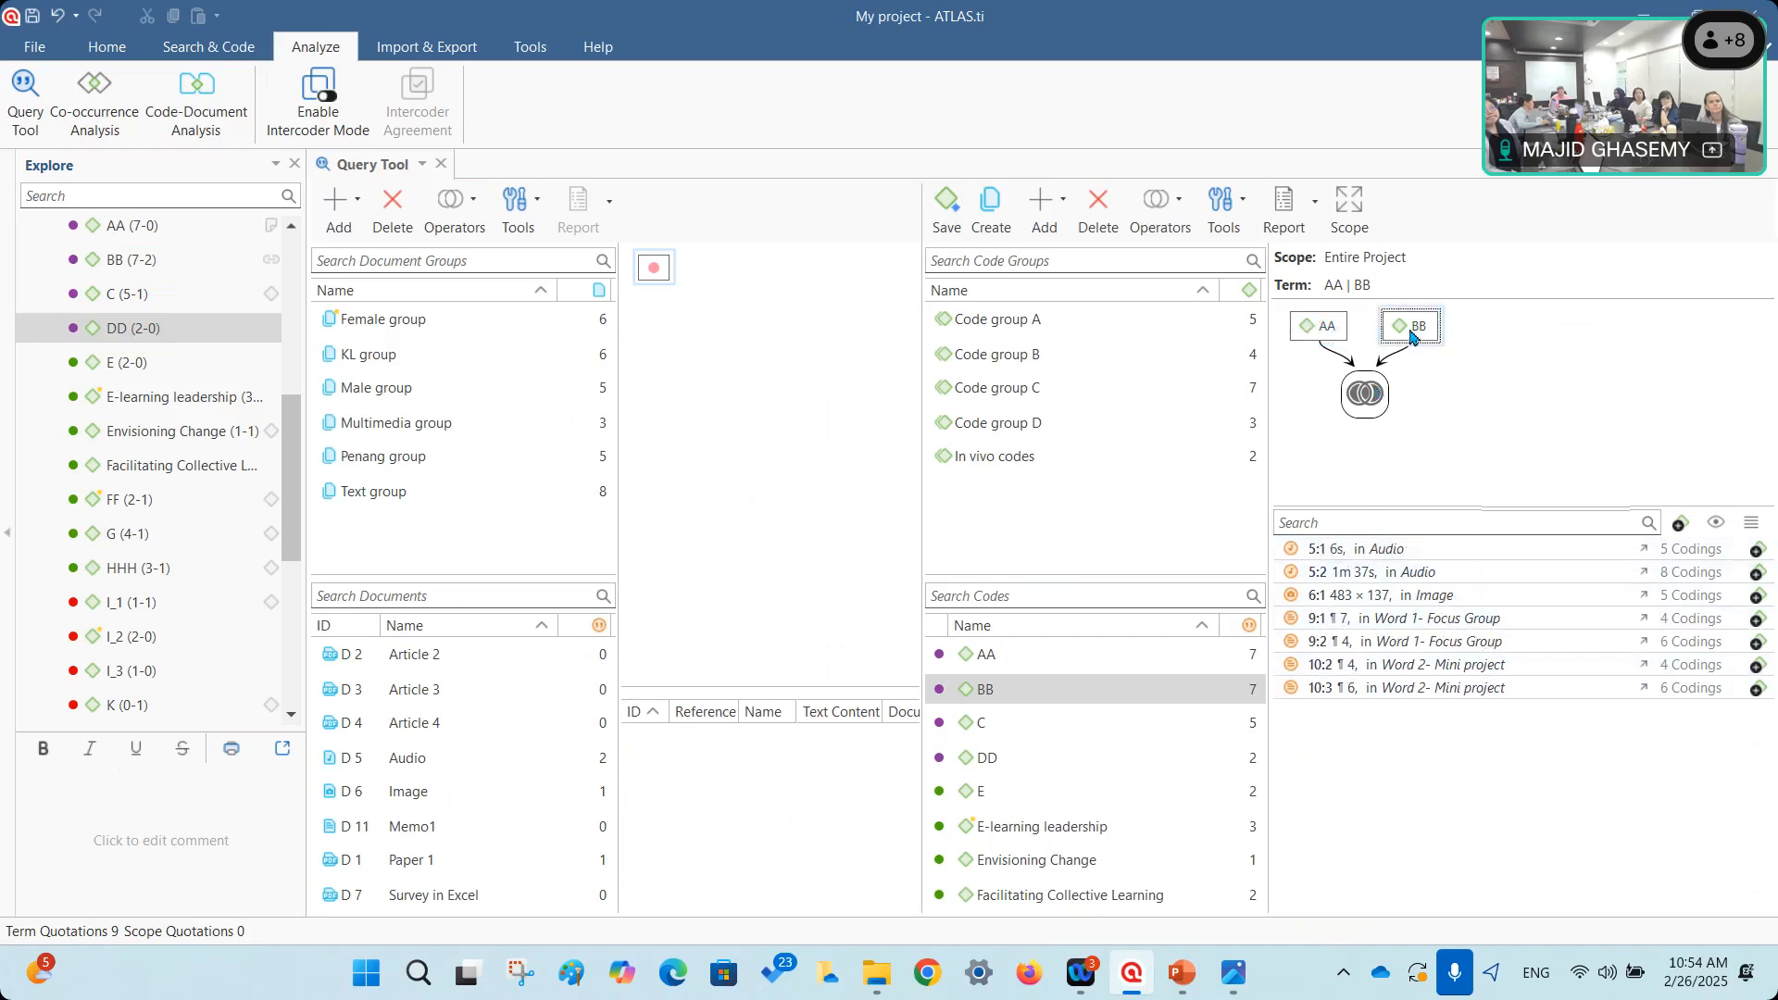
{"action": "left_click", "coordinate": [1364, 397]}
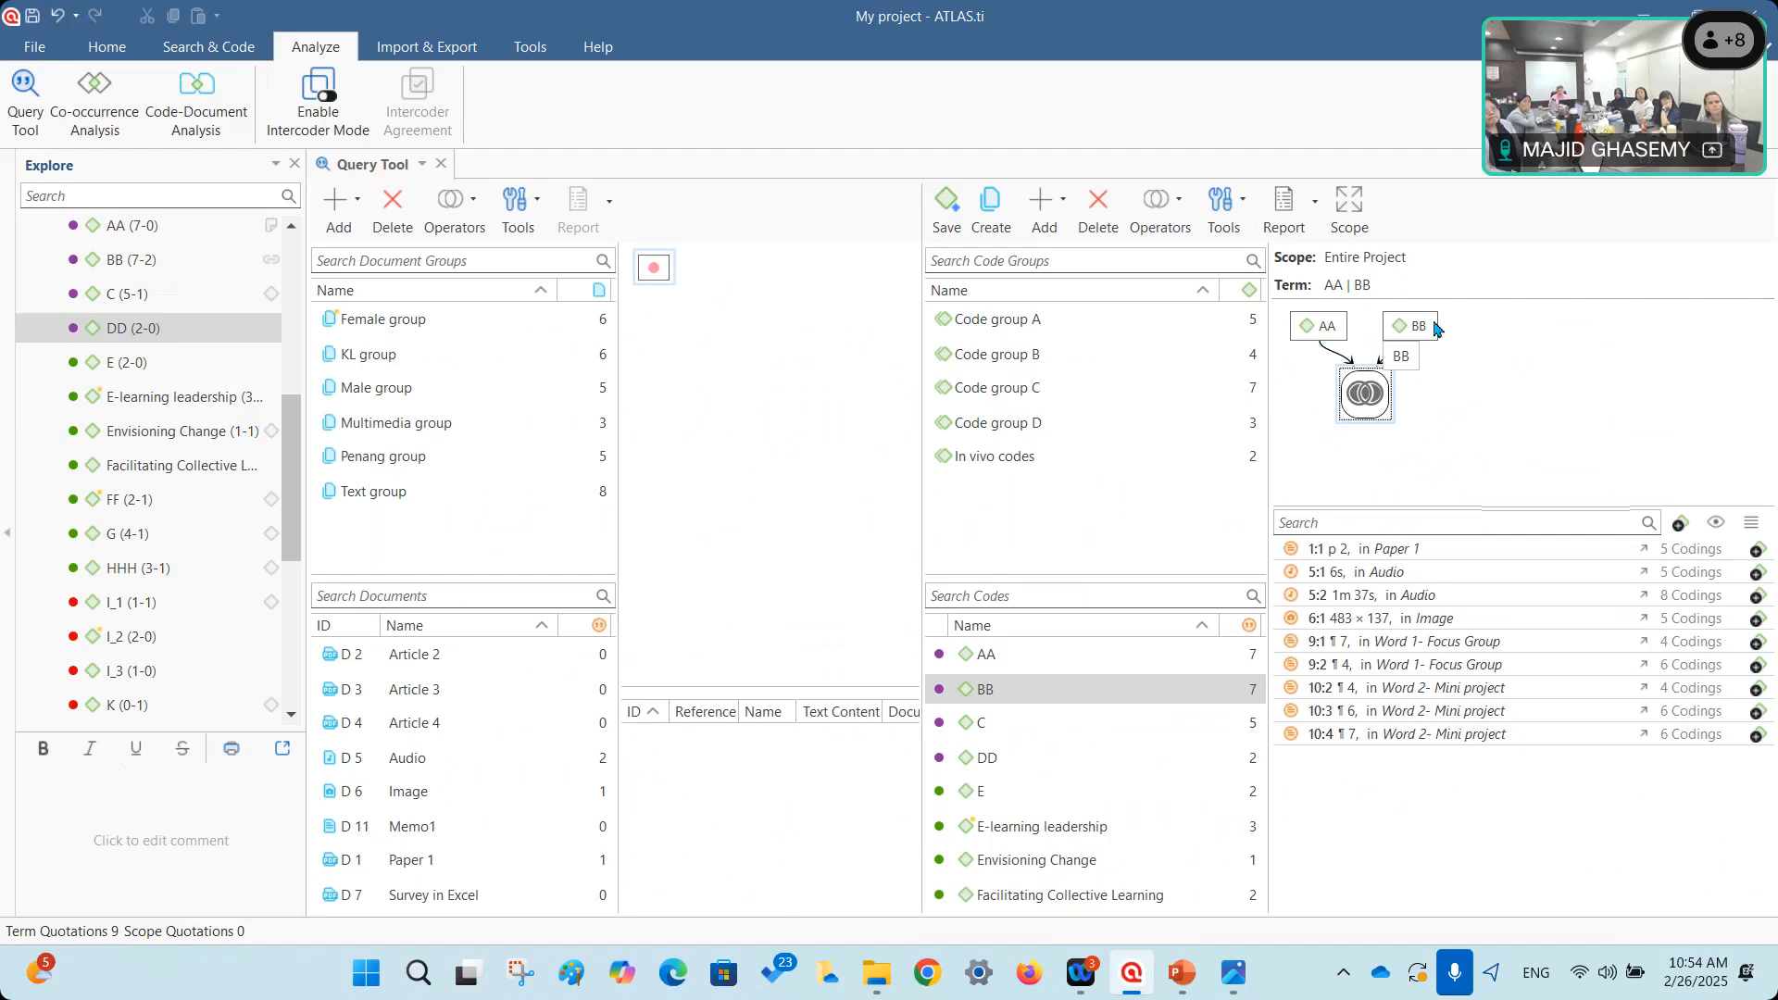
{"action": "left_click", "coordinate": [1324, 326]}
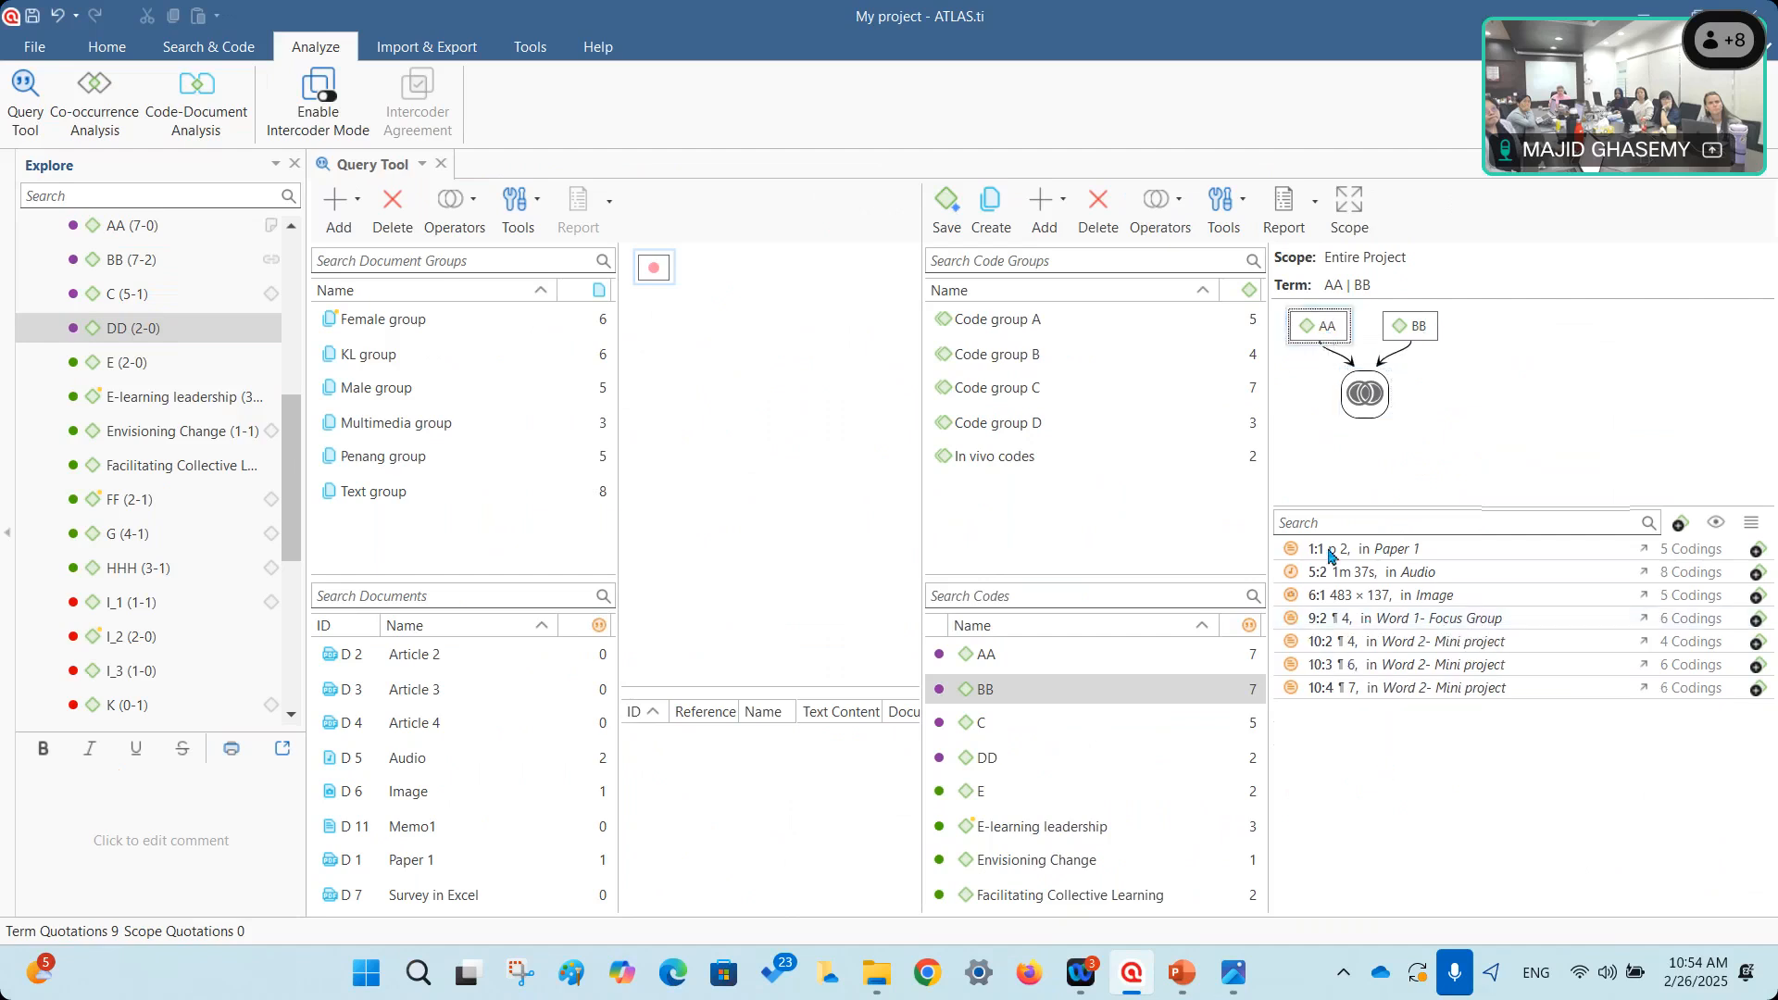
{"action": "left_click", "coordinate": [1410, 325]}
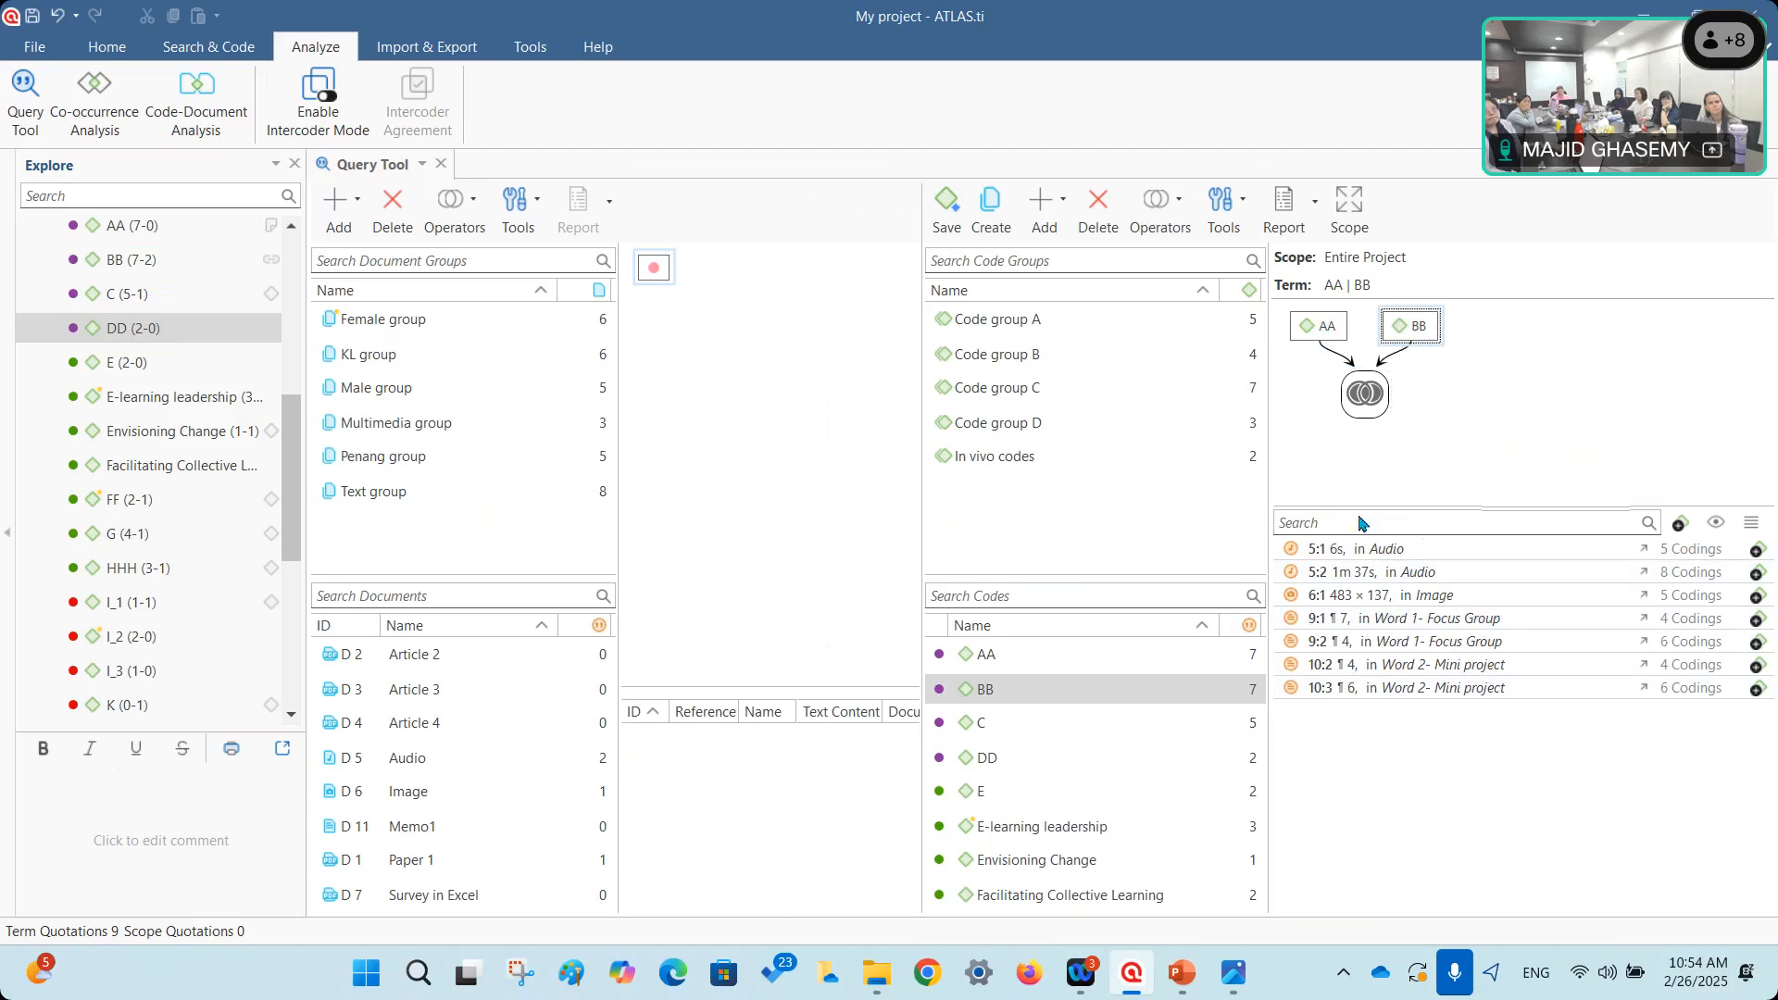
{"action": "left_click", "coordinate": [1367, 394]}
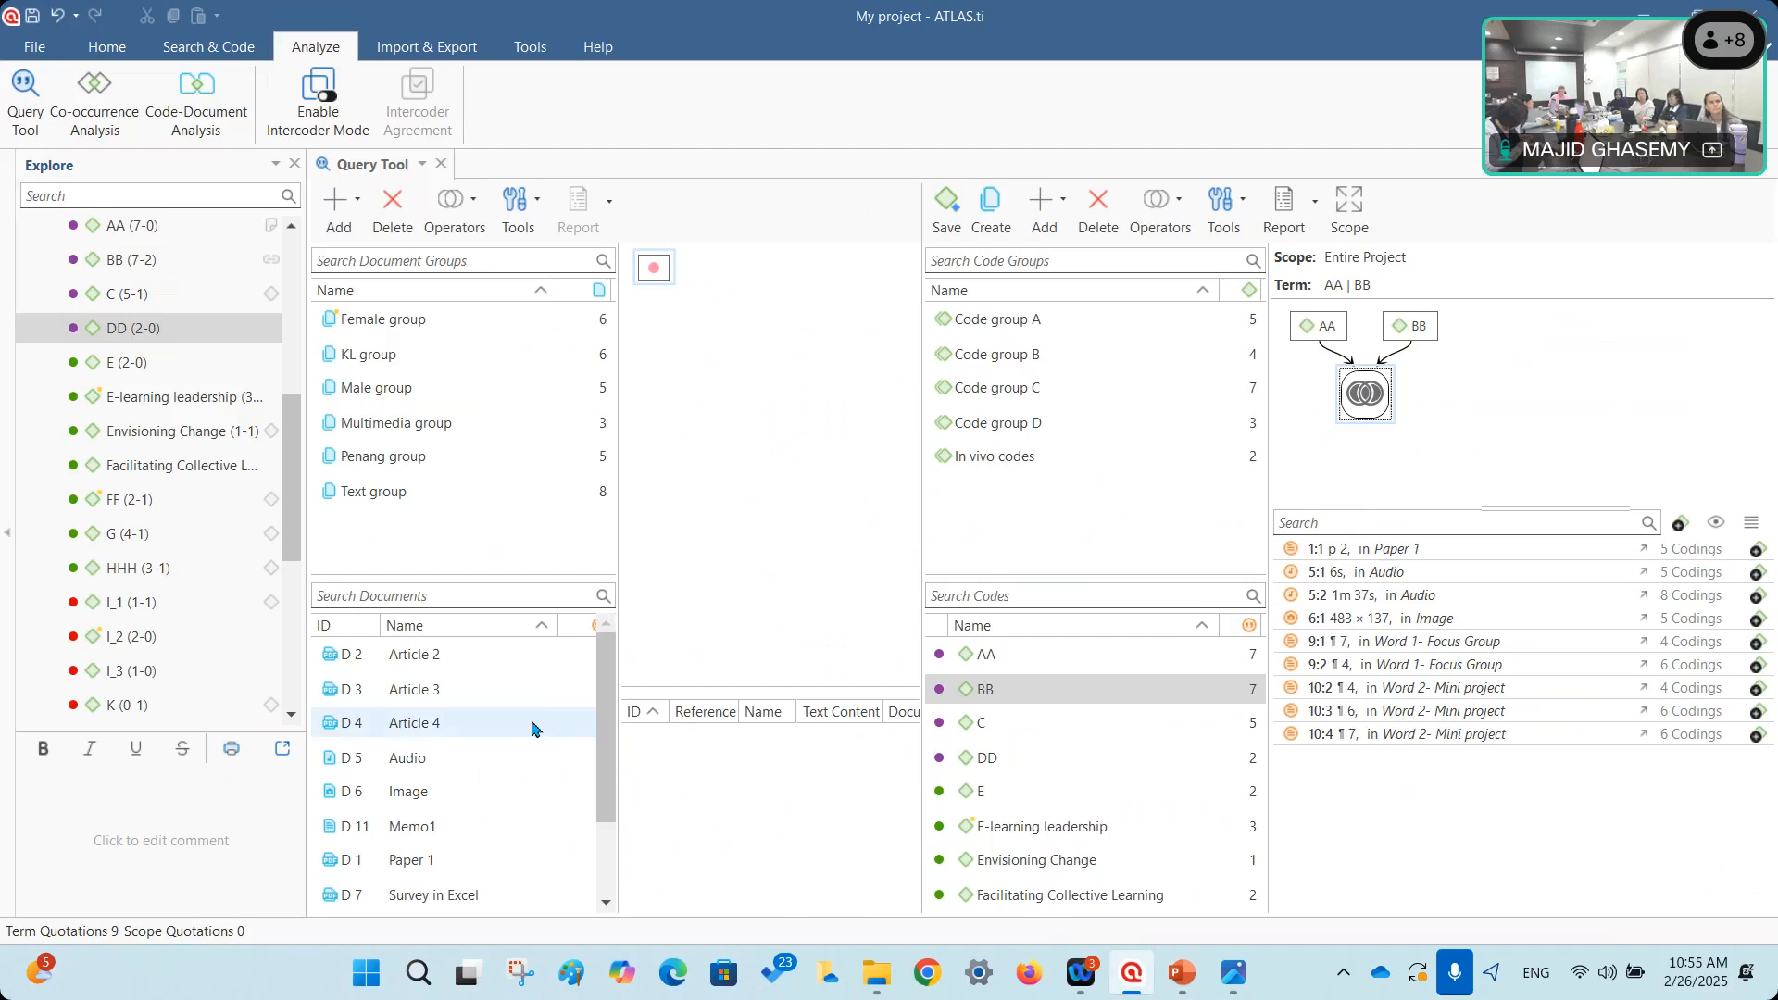
Limit the query scope to documents Word 1- Focus Group OR Paper 1, and widen the scope diagram area.
{"action": "left_click", "coordinate": [603, 856]}
{"action": "mouse_move", "coordinate": [605, 859]}
{"action": "left_mouse_down"}
{"action": "mouse_move", "coordinate": [611, 744]}
{"action": "mouse_move", "coordinate": [604, 852]}
{"action": "left_mouse_up"}
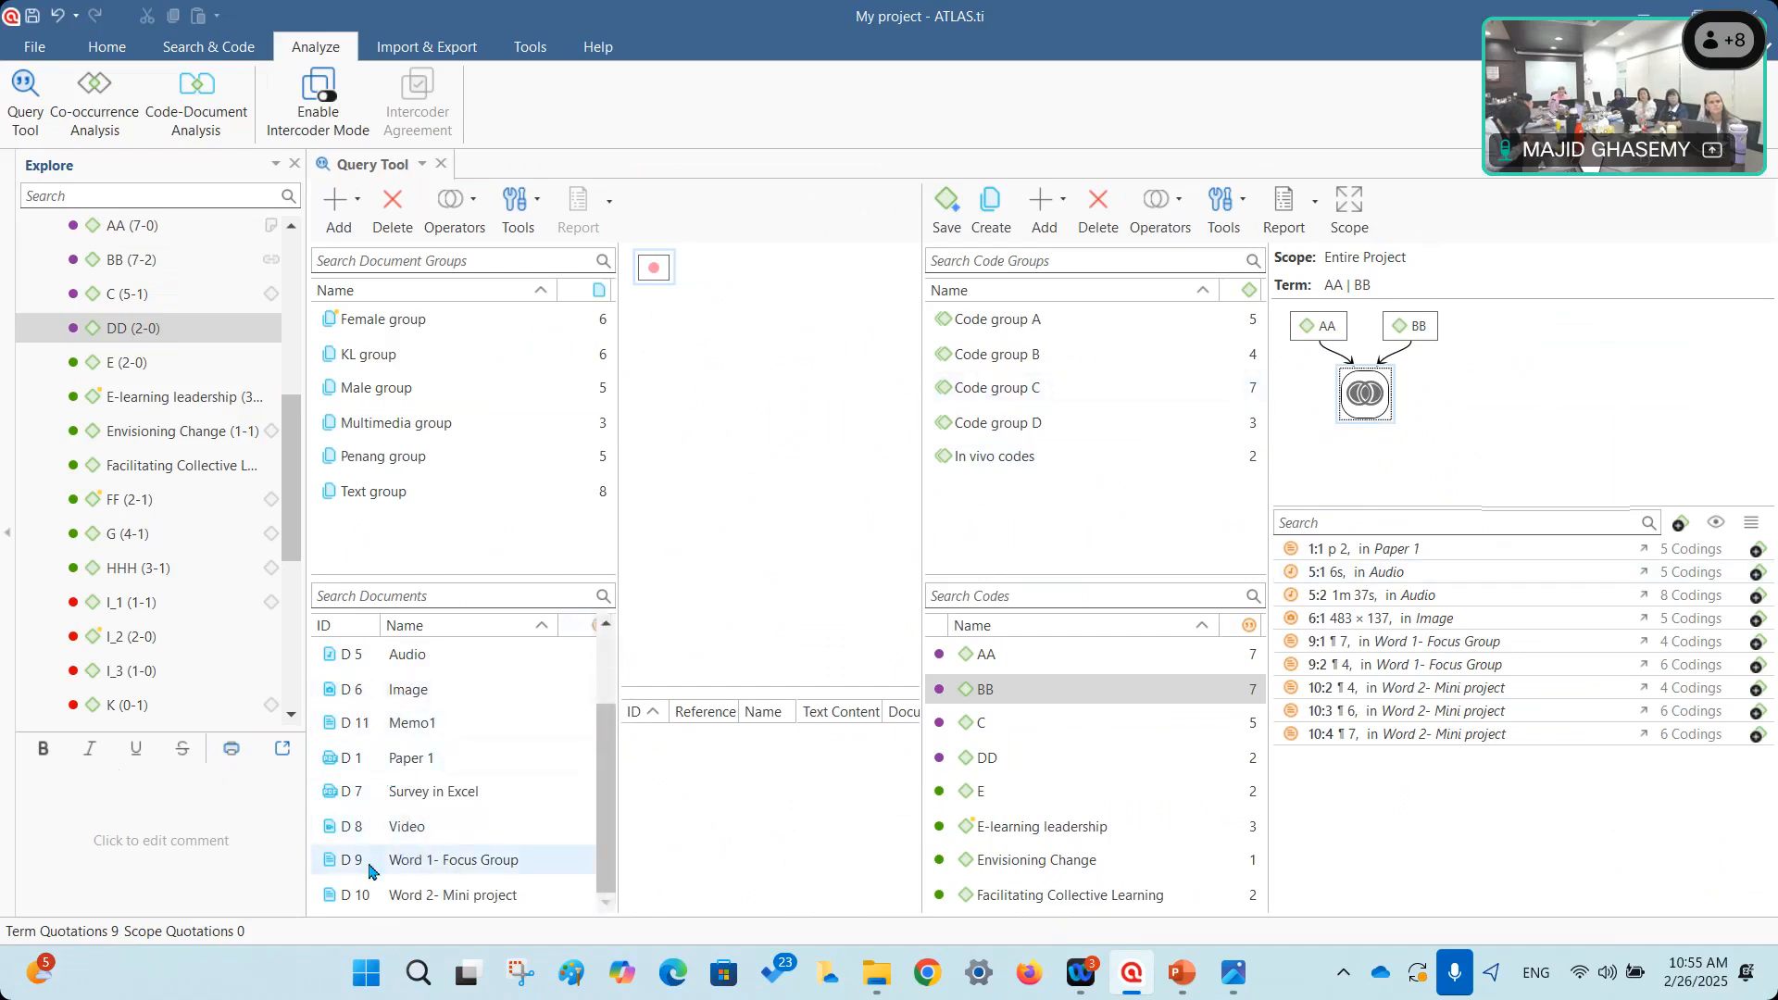
{"action": "left_click_drag", "start_coordinate": [369, 867], "coordinate": [648, 278]}
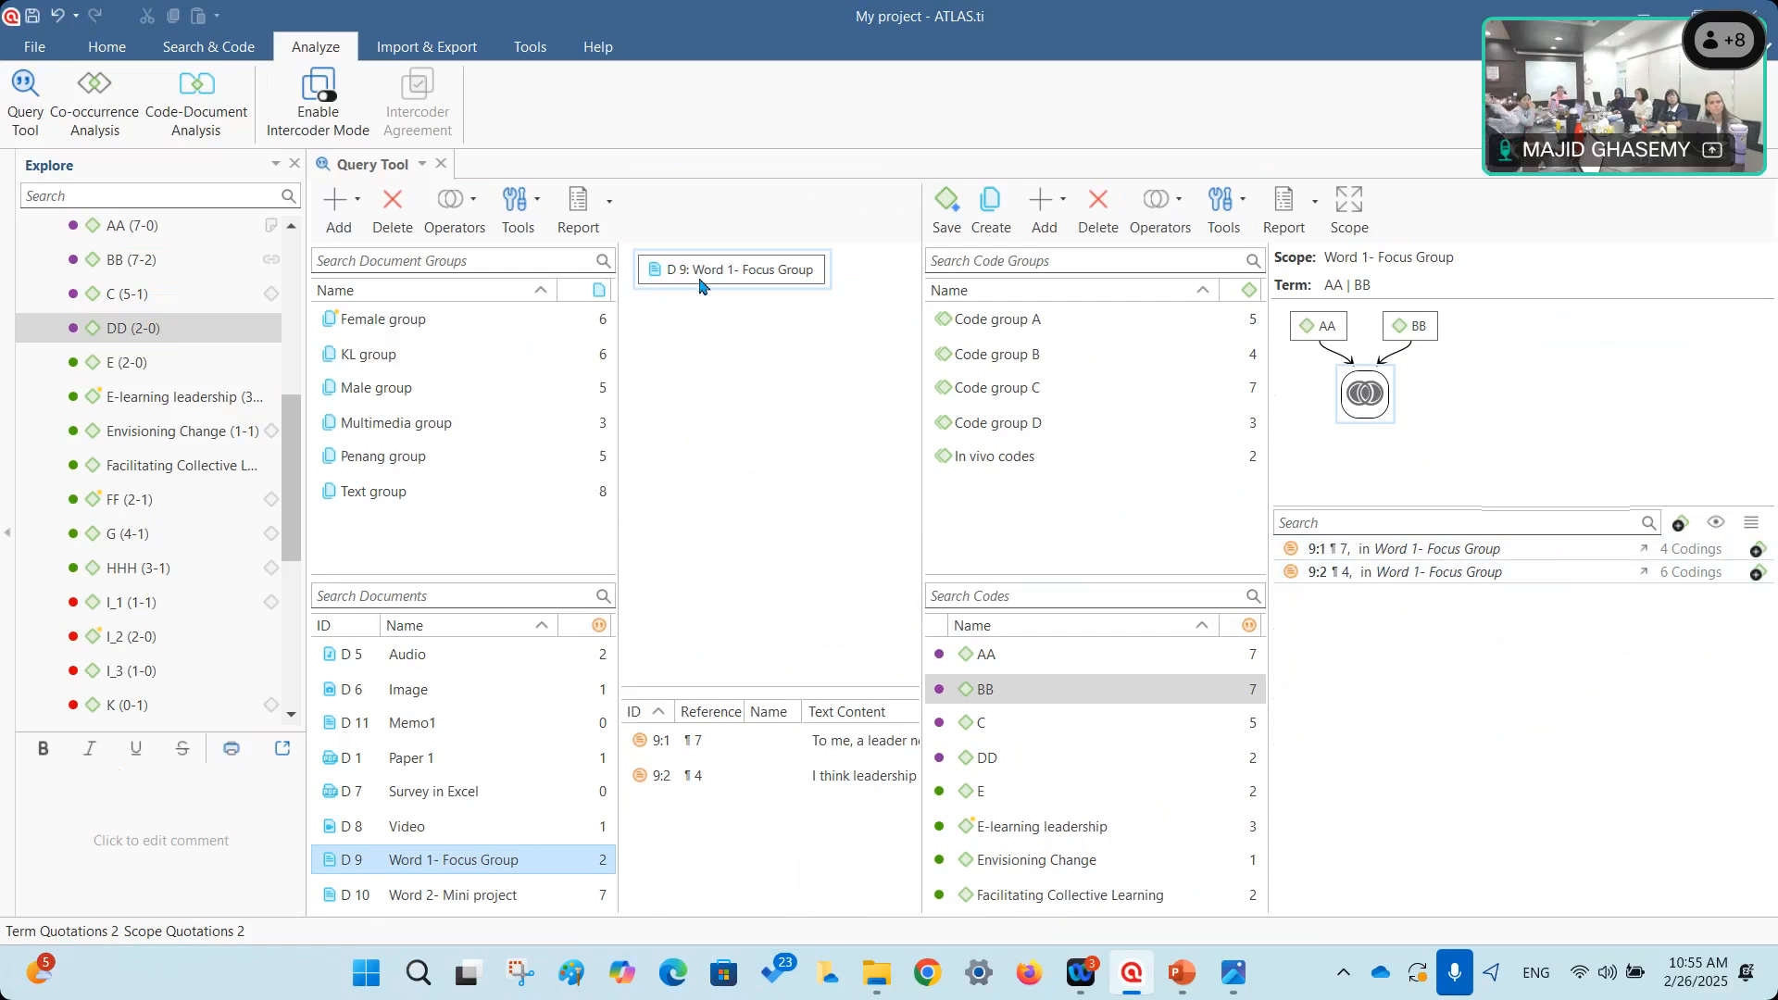
{"action": "left_click", "coordinate": [475, 204]}
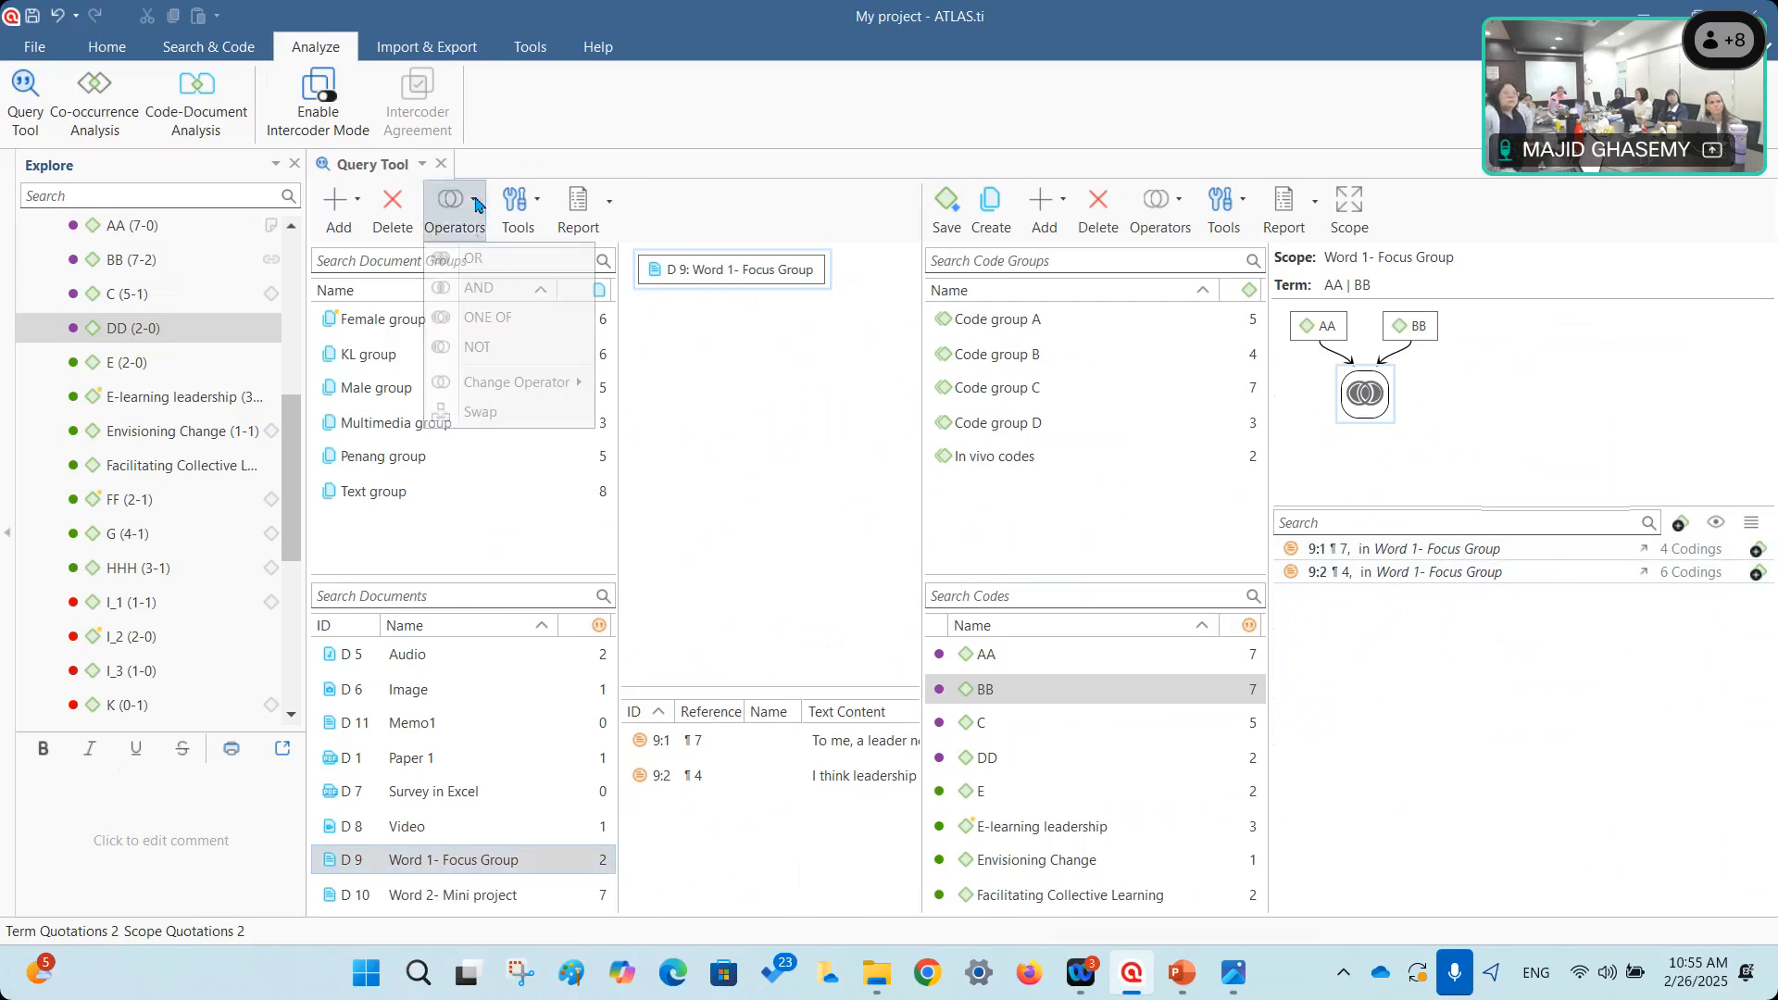
{"action": "left_click", "coordinate": [474, 264]}
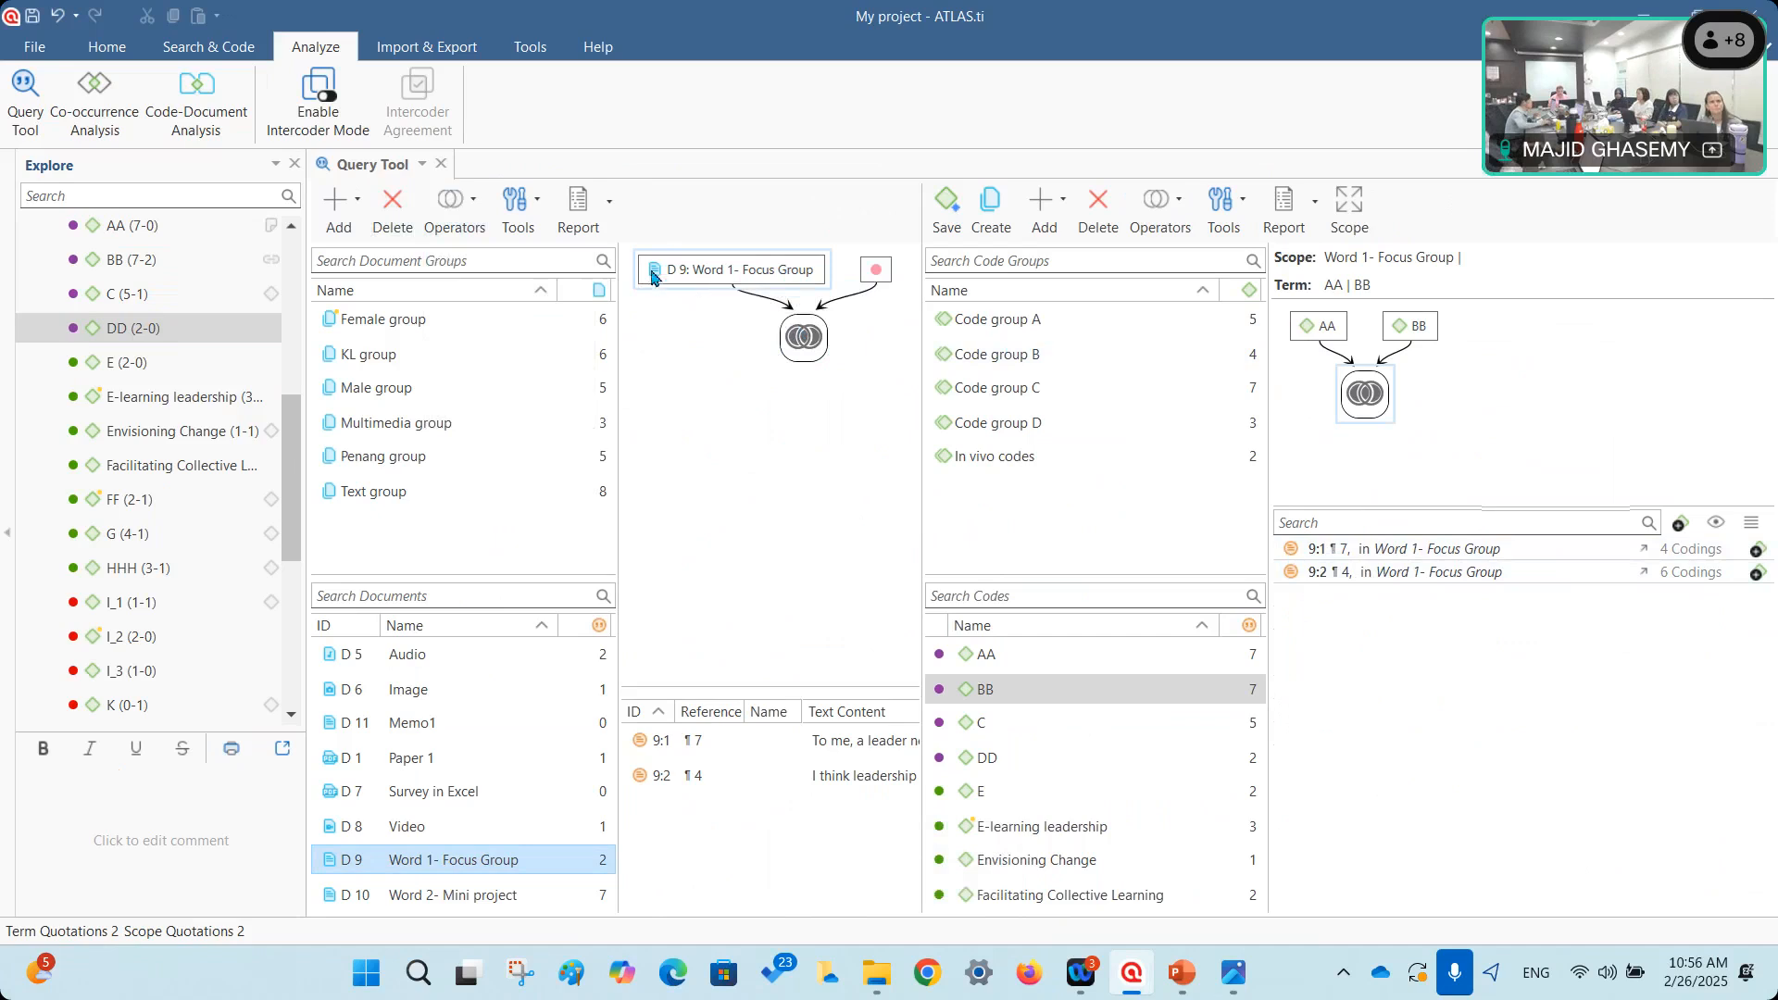
{"action": "left_click_drag", "start_coordinate": [408, 757], "coordinate": [827, 368]}
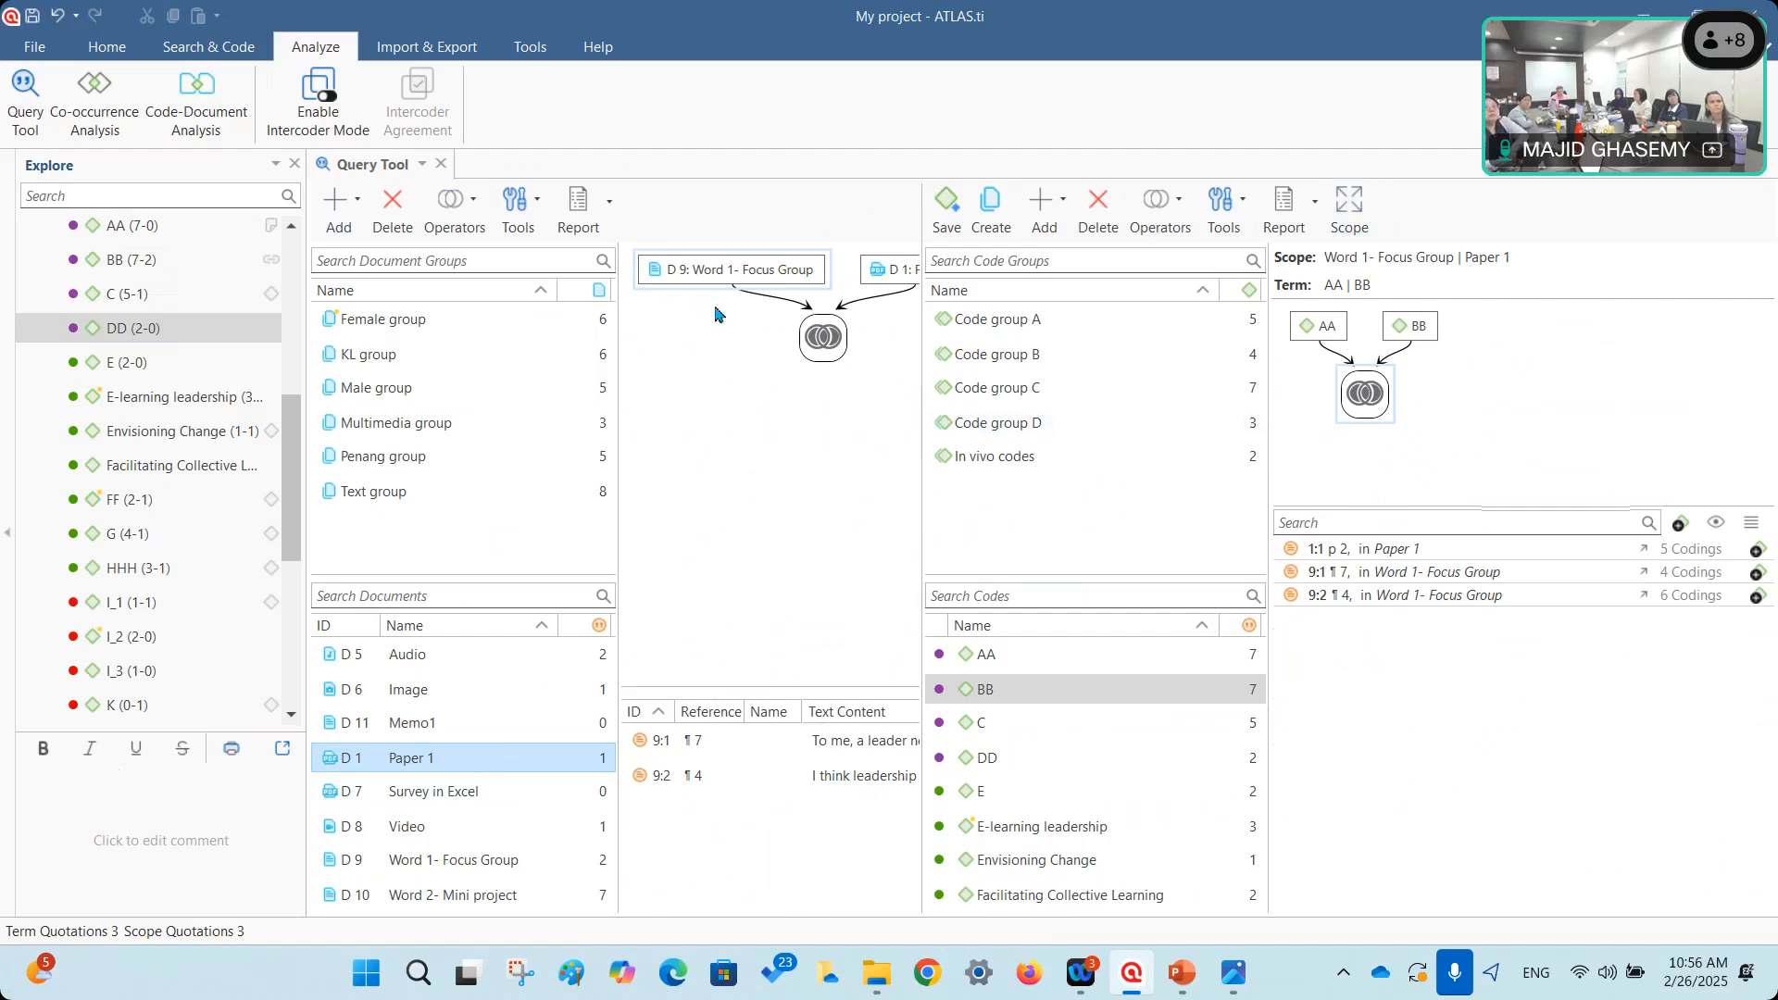
{"action": "left_click_drag", "start_coordinate": [923, 423], "coordinate": [1096, 452]}
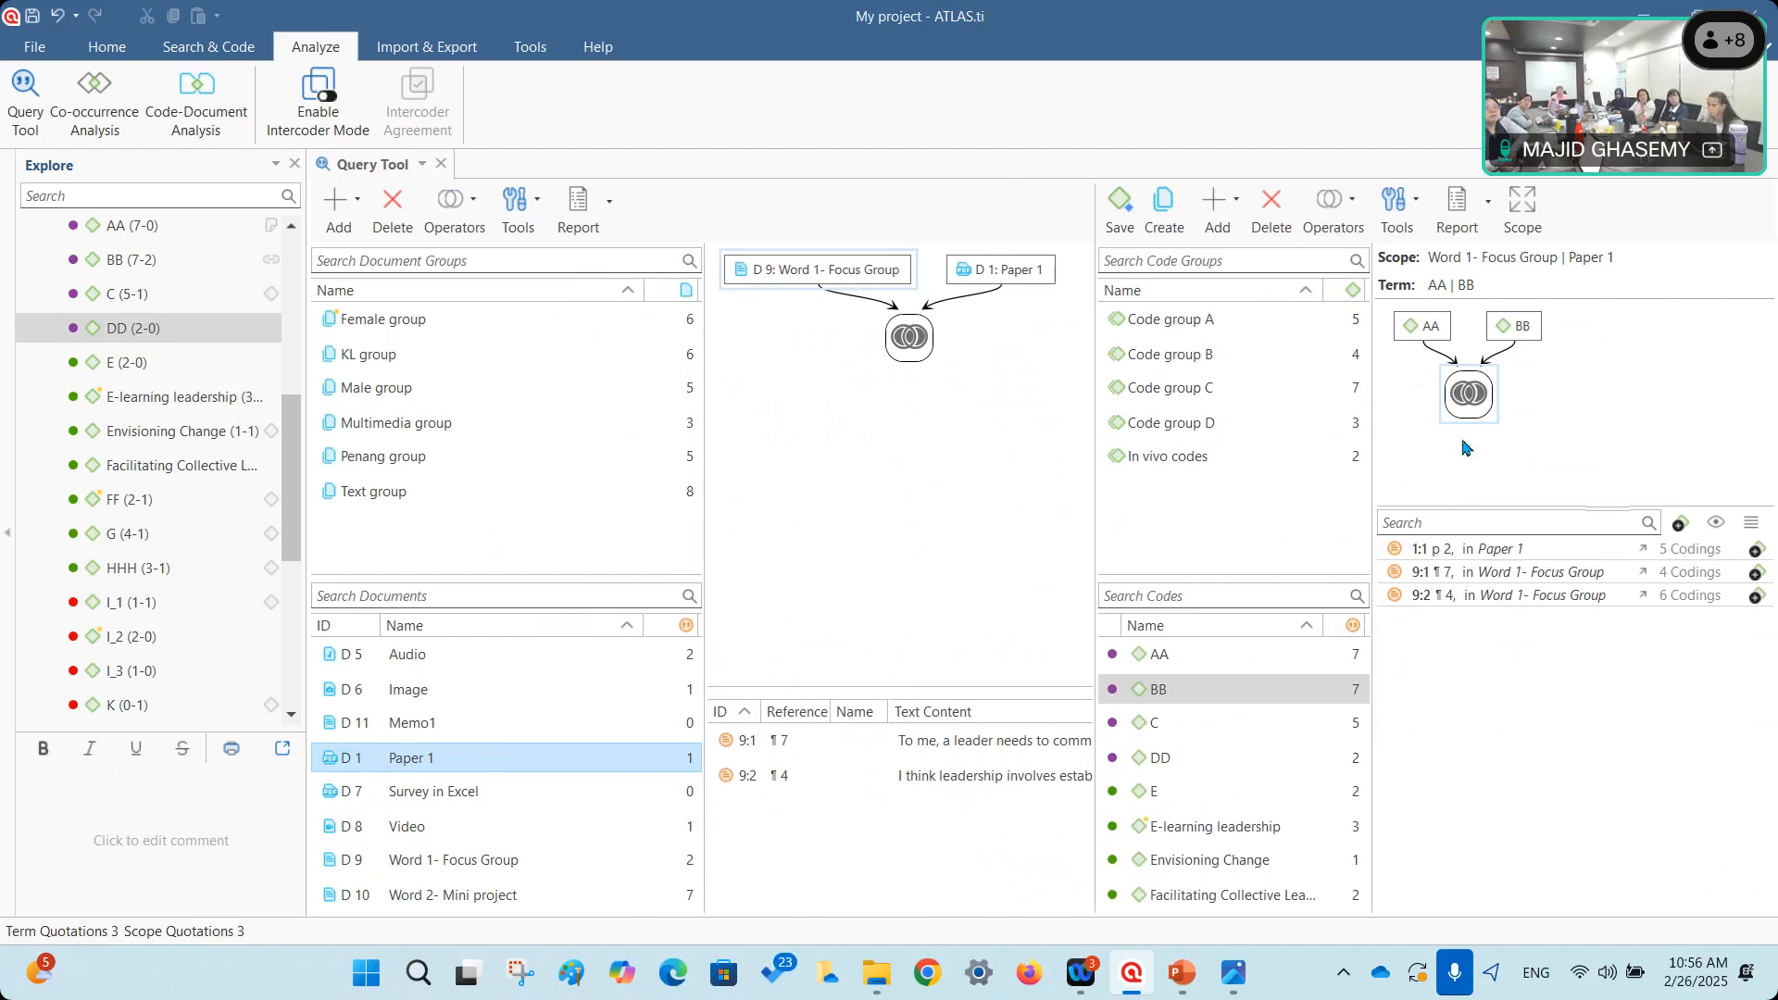
Combine the AA OR BB term with code DD using an AND operator, and select the AND node to display its quotations.
{"action": "left_click_drag", "start_coordinate": [1479, 507], "coordinate": [1479, 583]}
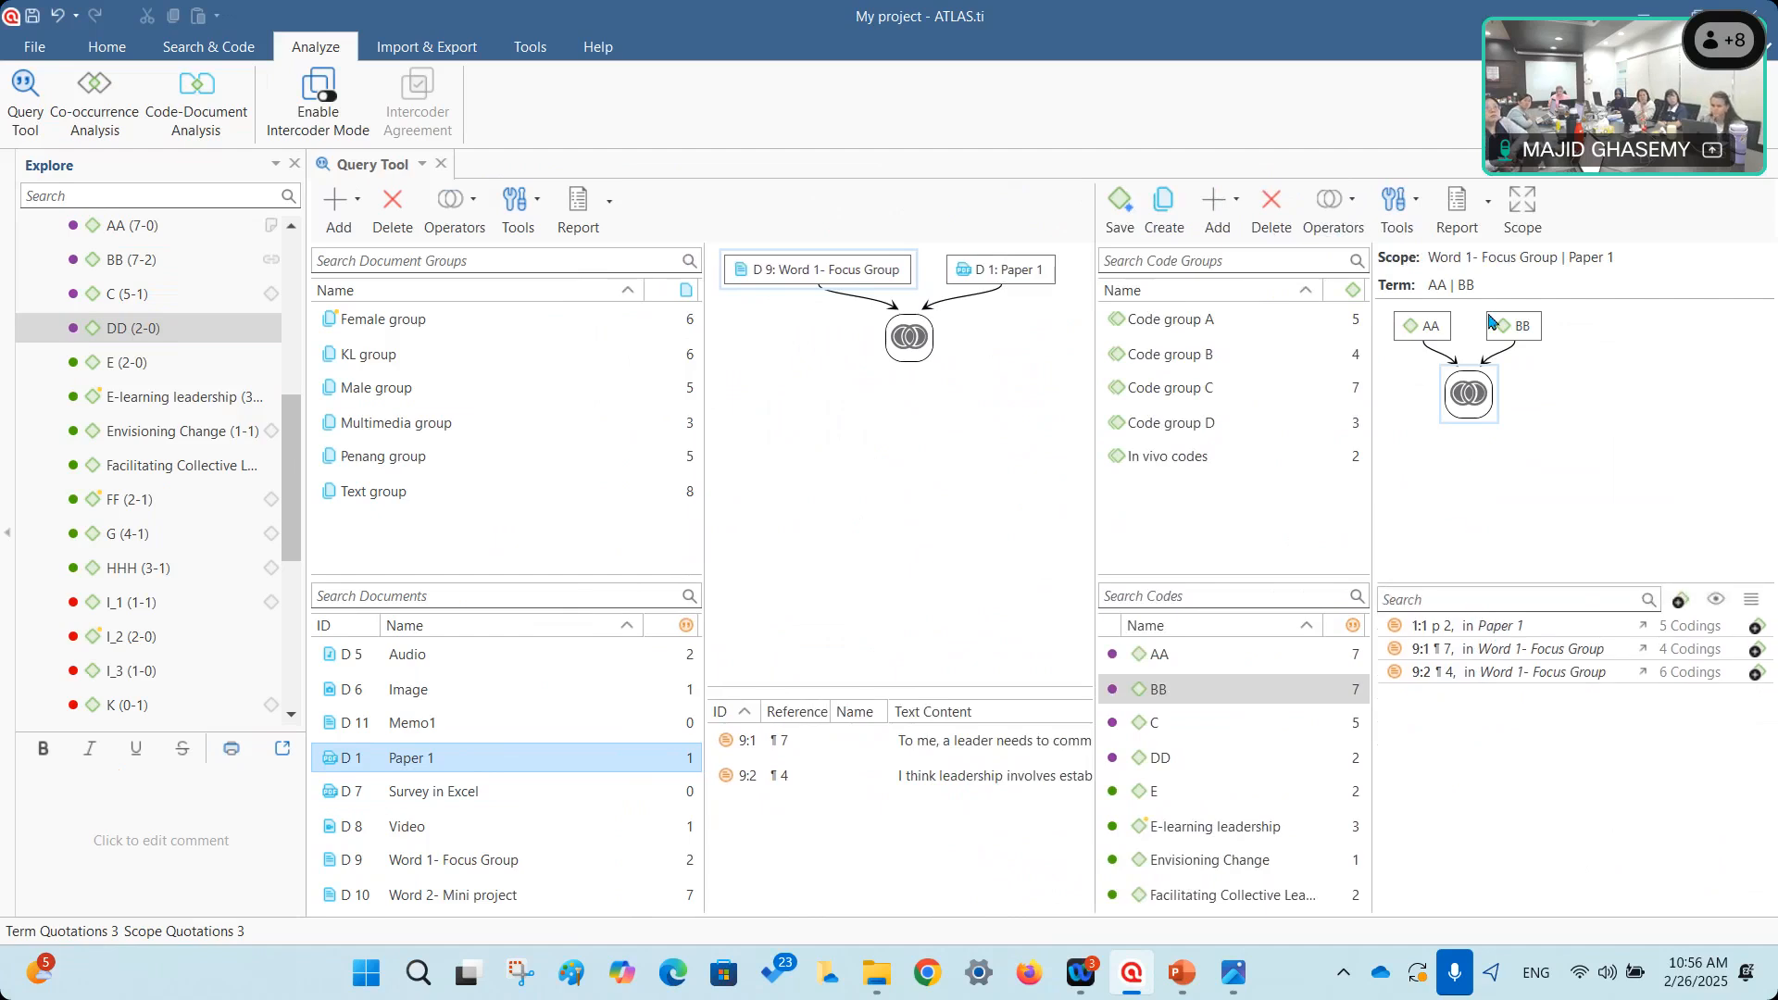
{"action": "left_click", "coordinate": [1467, 396]}
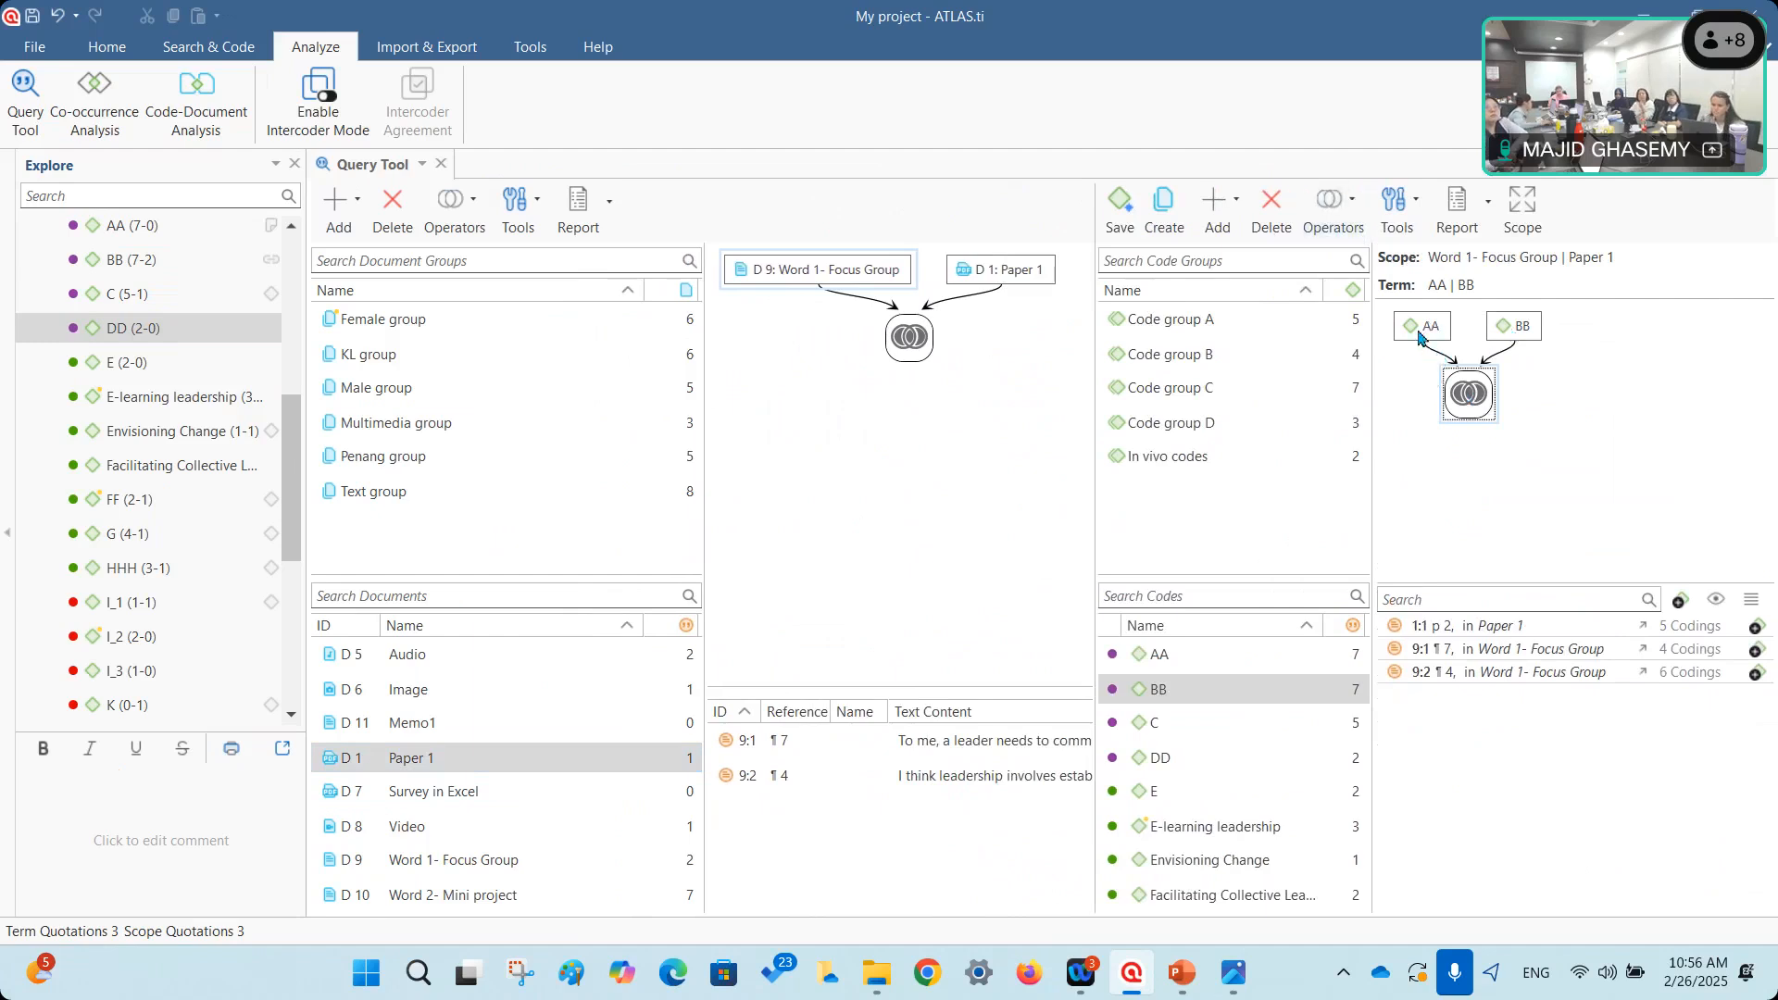
{"action": "left_click", "coordinate": [1333, 209]}
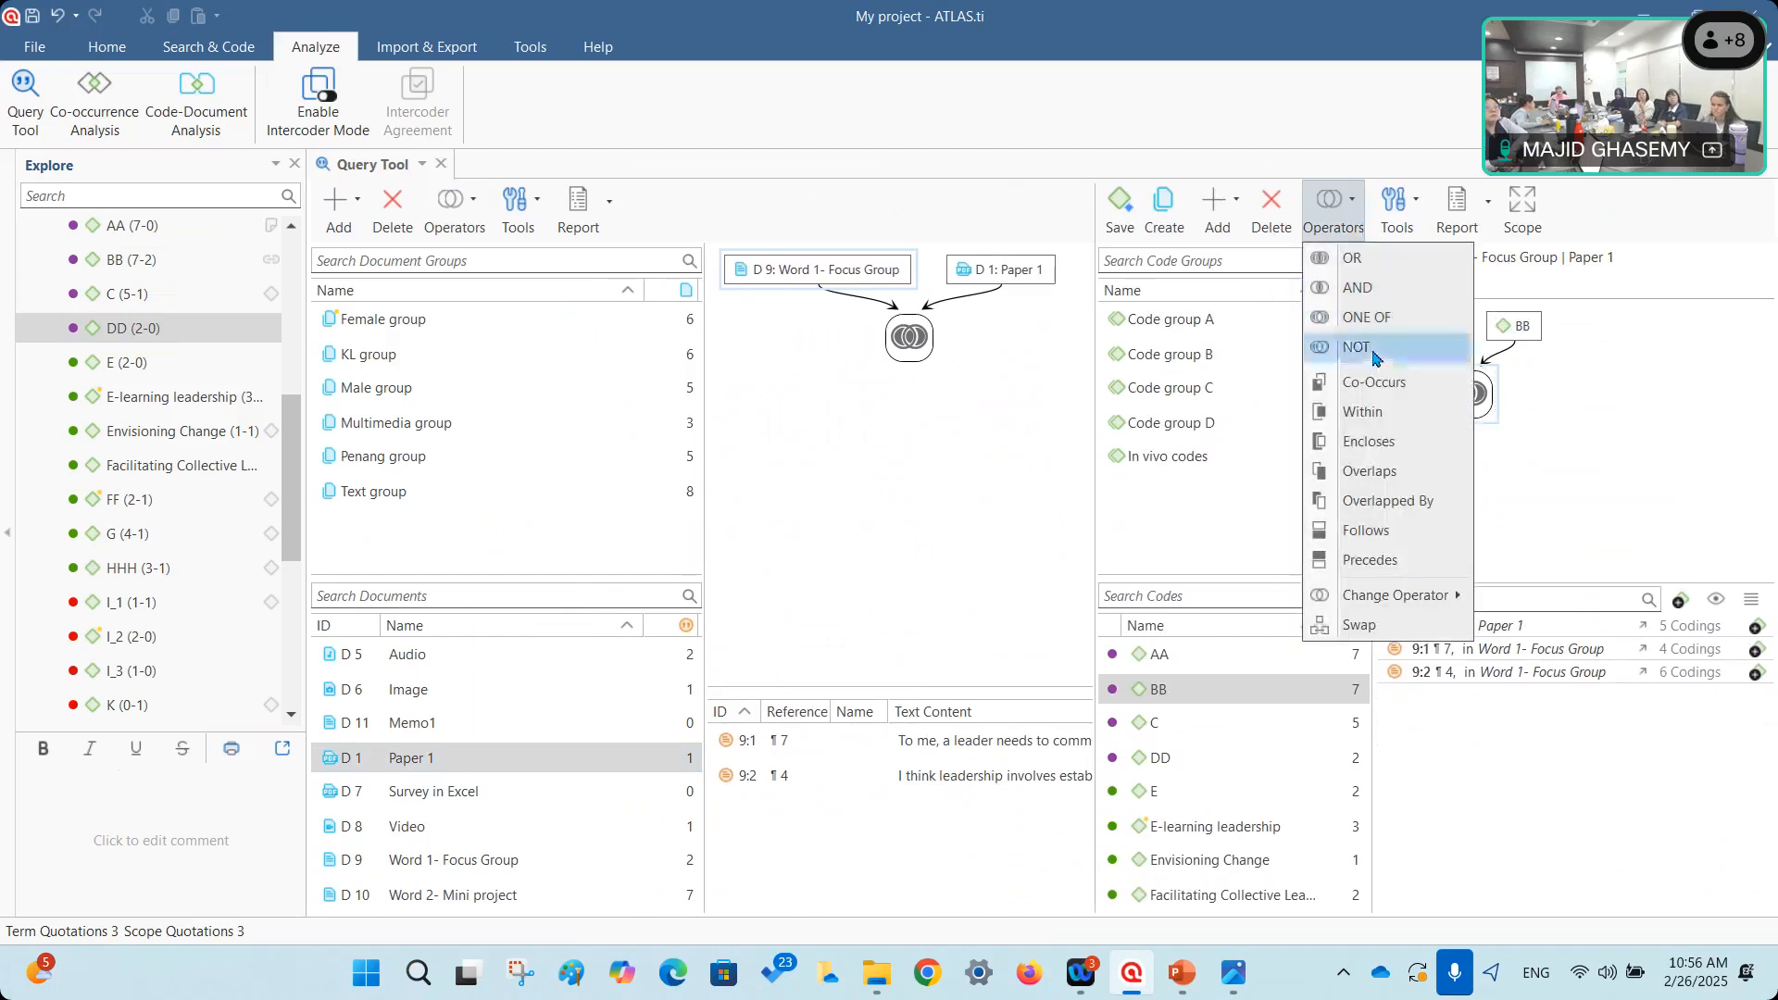
{"action": "left_click", "coordinate": [1358, 287]}
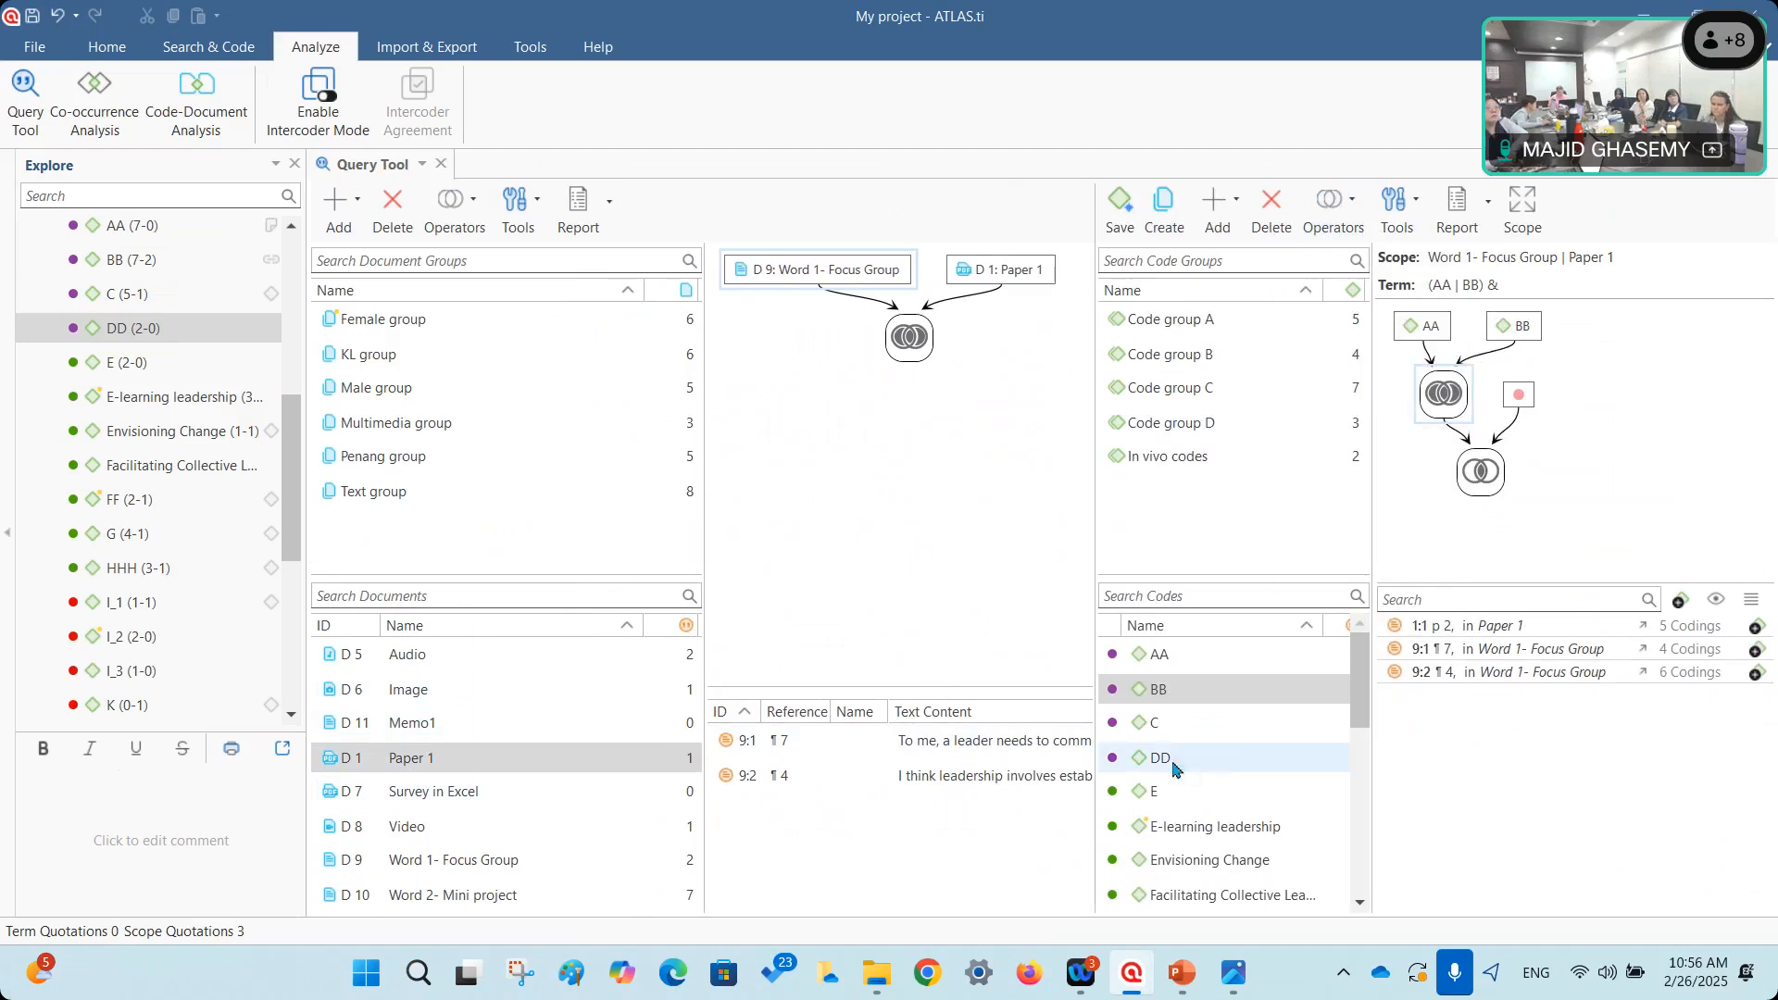
{"action": "left_click_drag", "start_coordinate": [1172, 763], "coordinate": [1519, 403]}
{"action": "left_click", "coordinate": [1479, 473]}
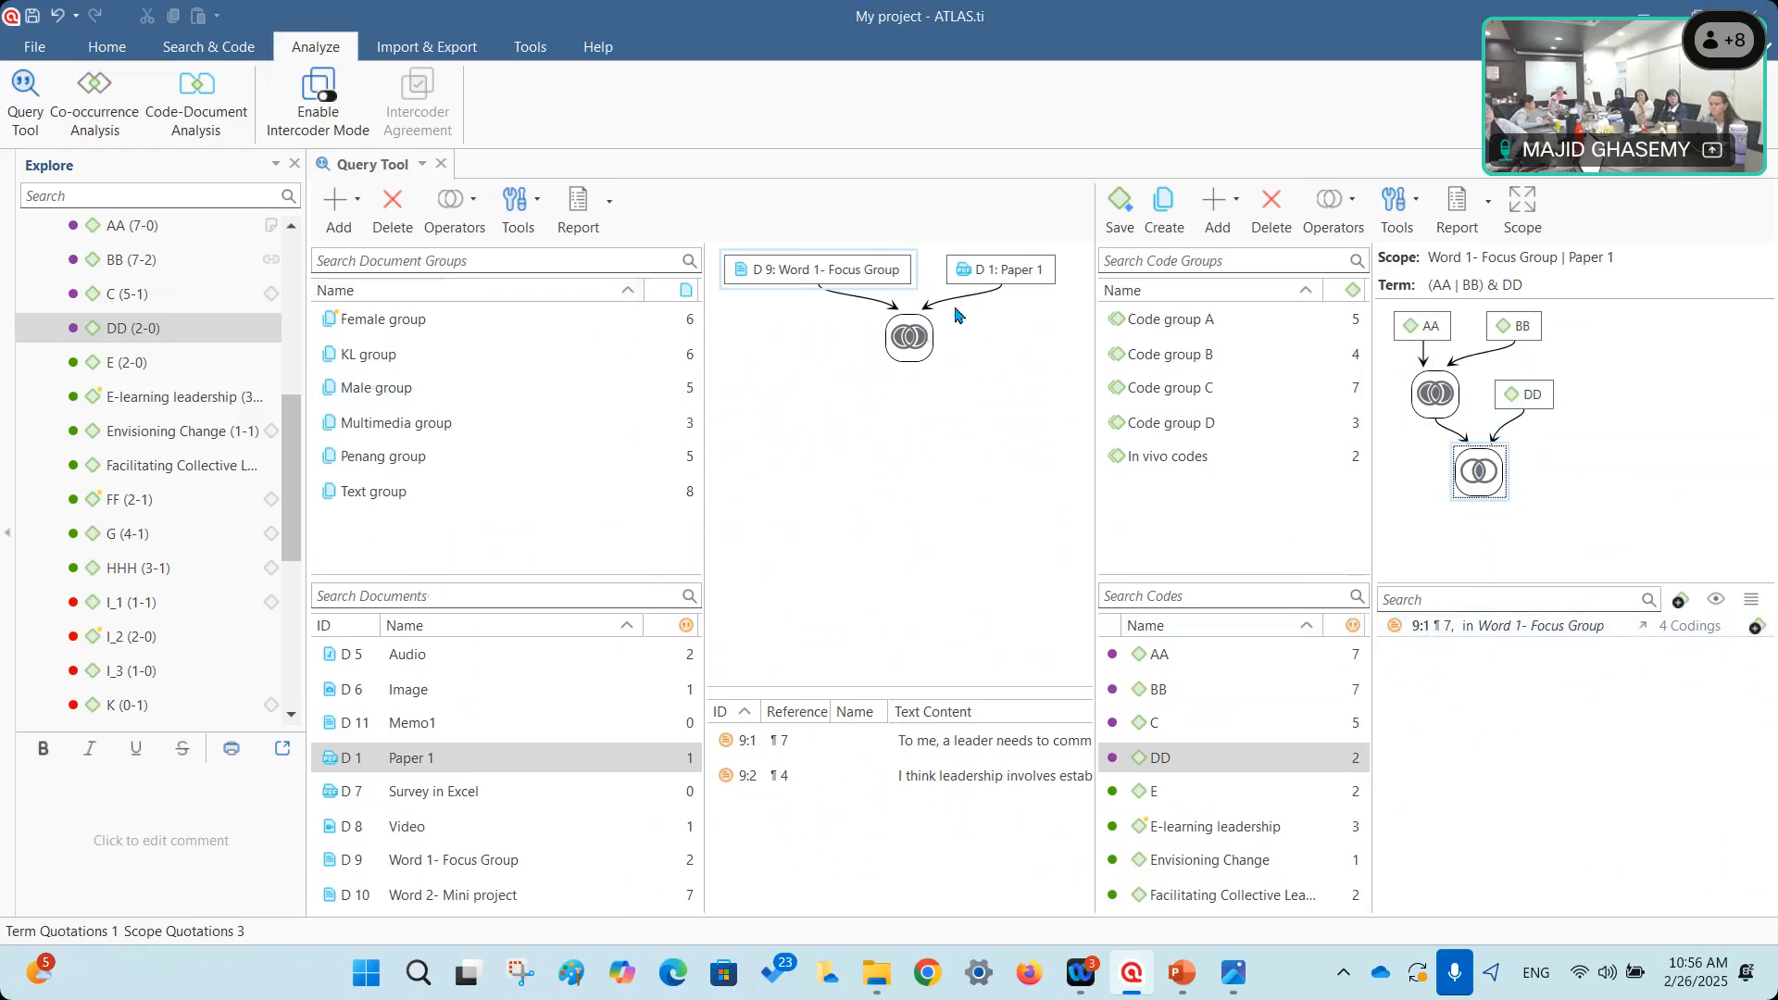
Delete Word 1- Focus Group, Paper 1 and their OR operator from the document scope.
{"action": "left_click", "coordinate": [861, 269]}
{"action": "left_click", "coordinate": [393, 208]}
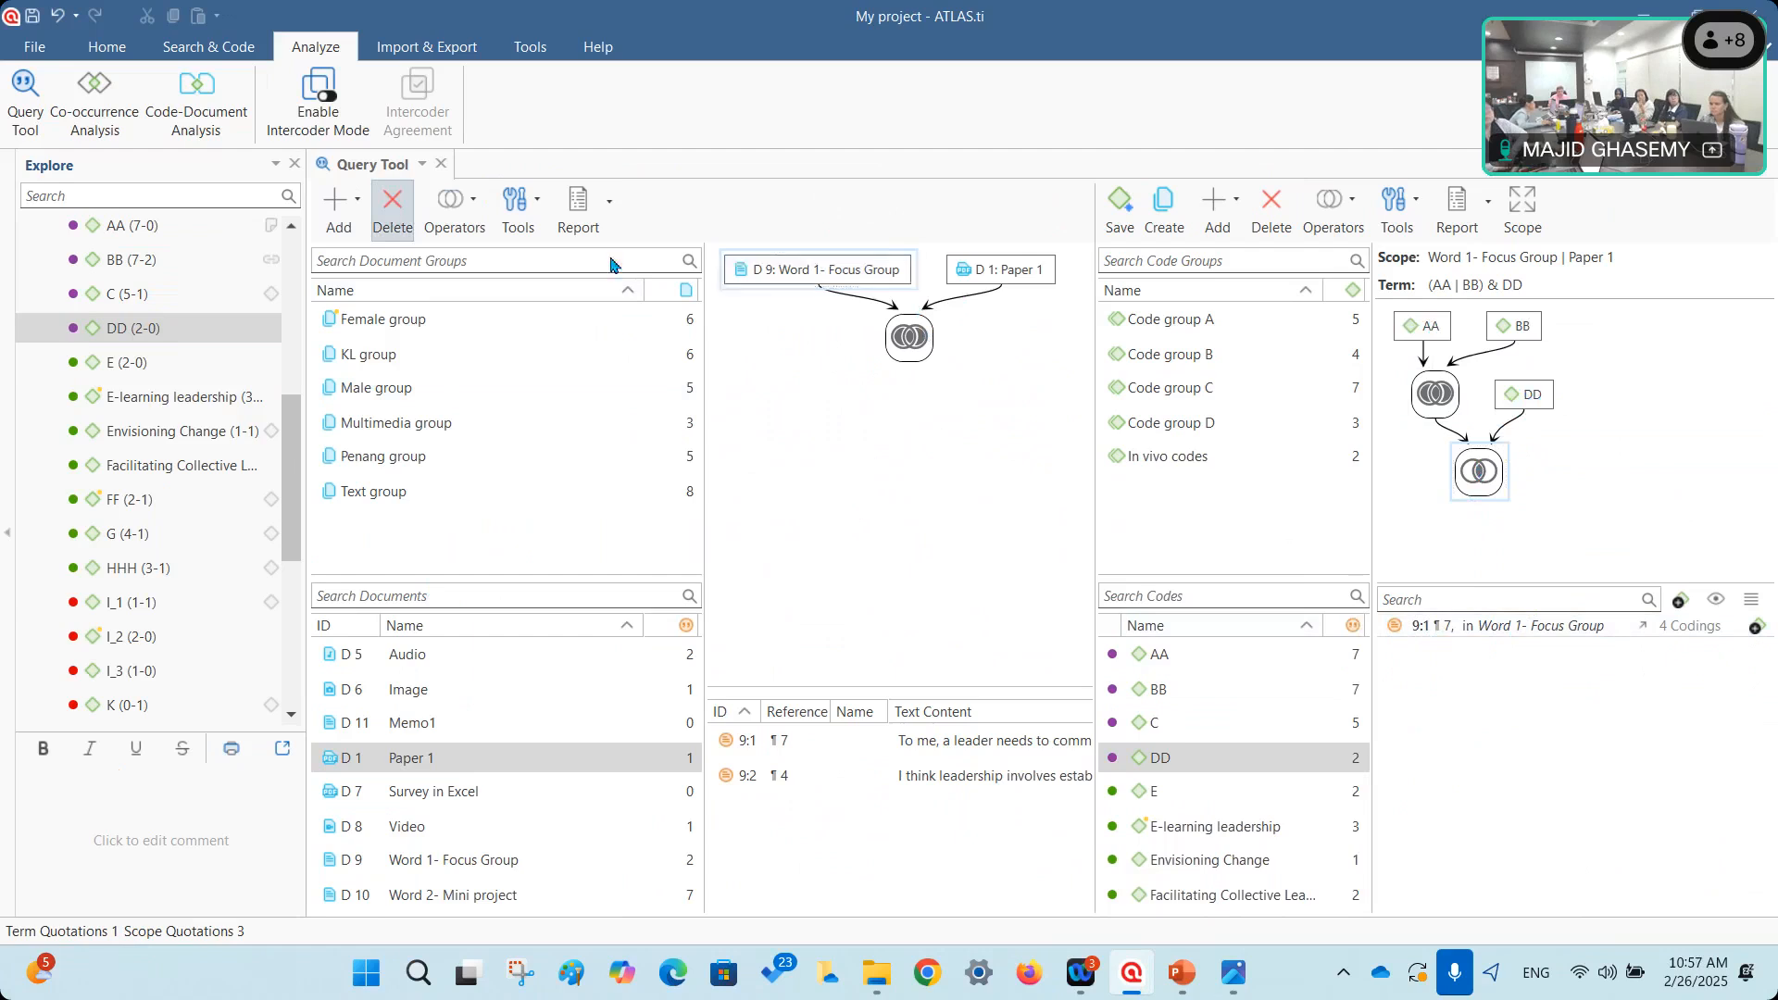
{"action": "left_click", "coordinate": [816, 280]}
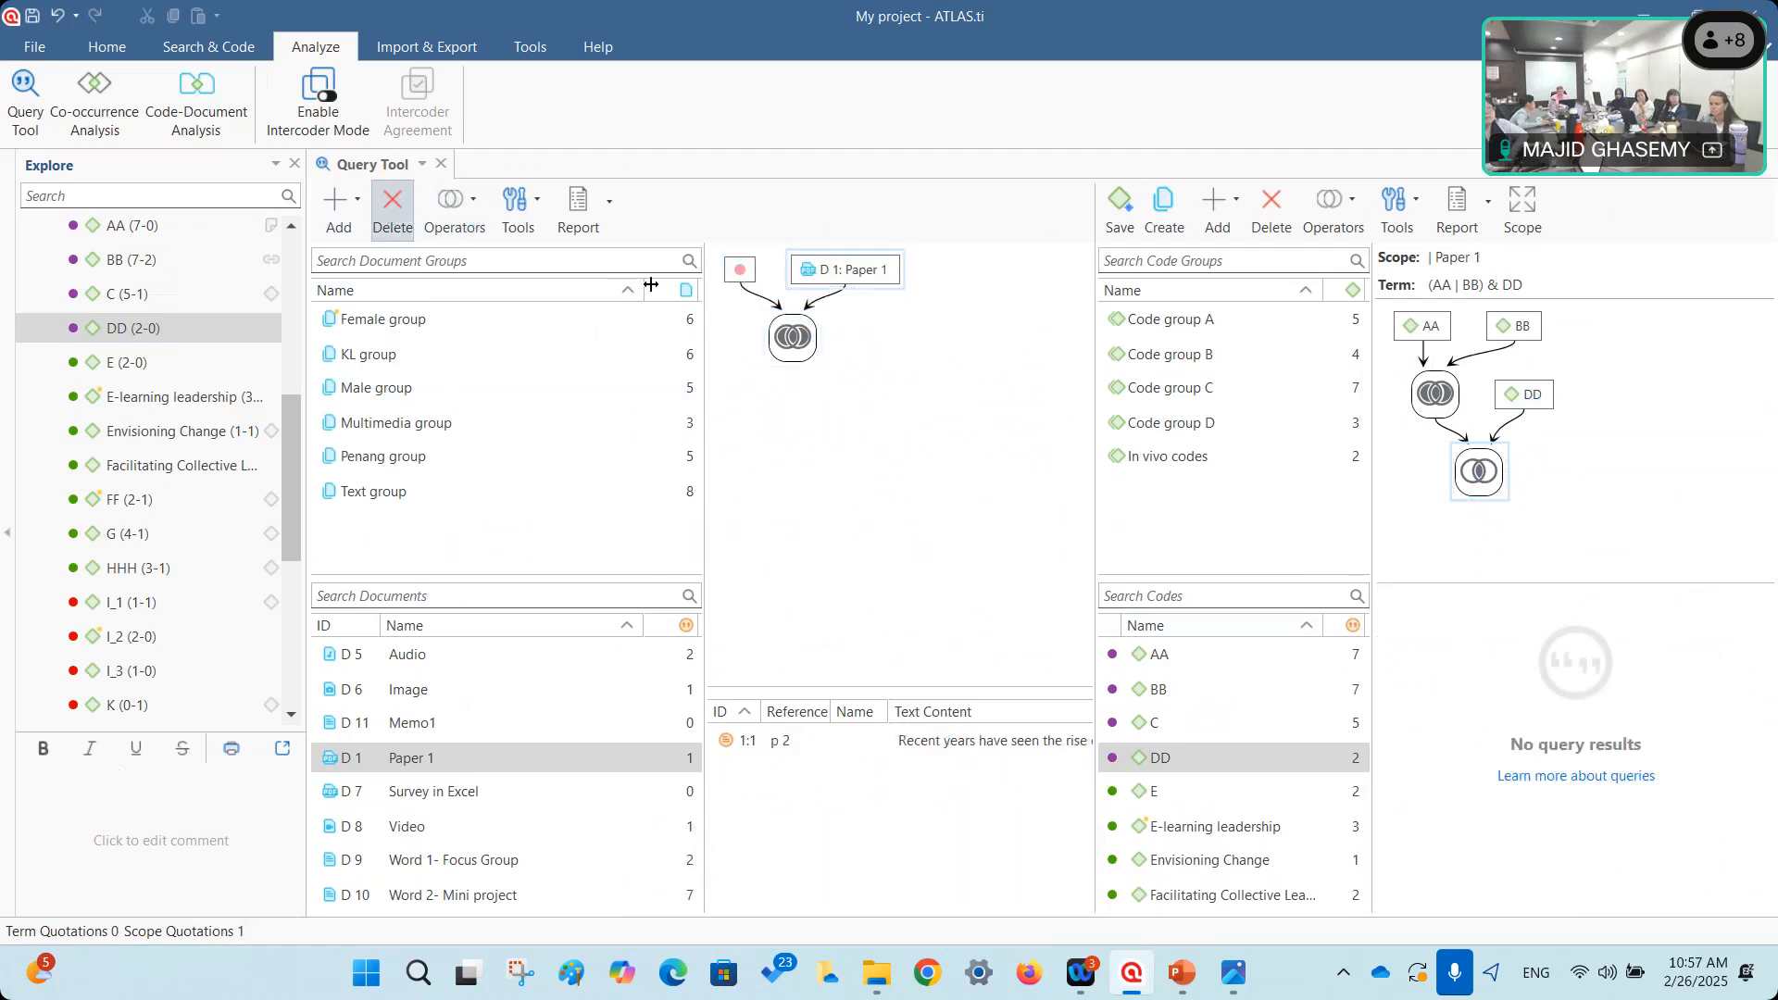
{"action": "left_click", "coordinate": [389, 211]}
{"action": "left_click", "coordinate": [389, 212]}
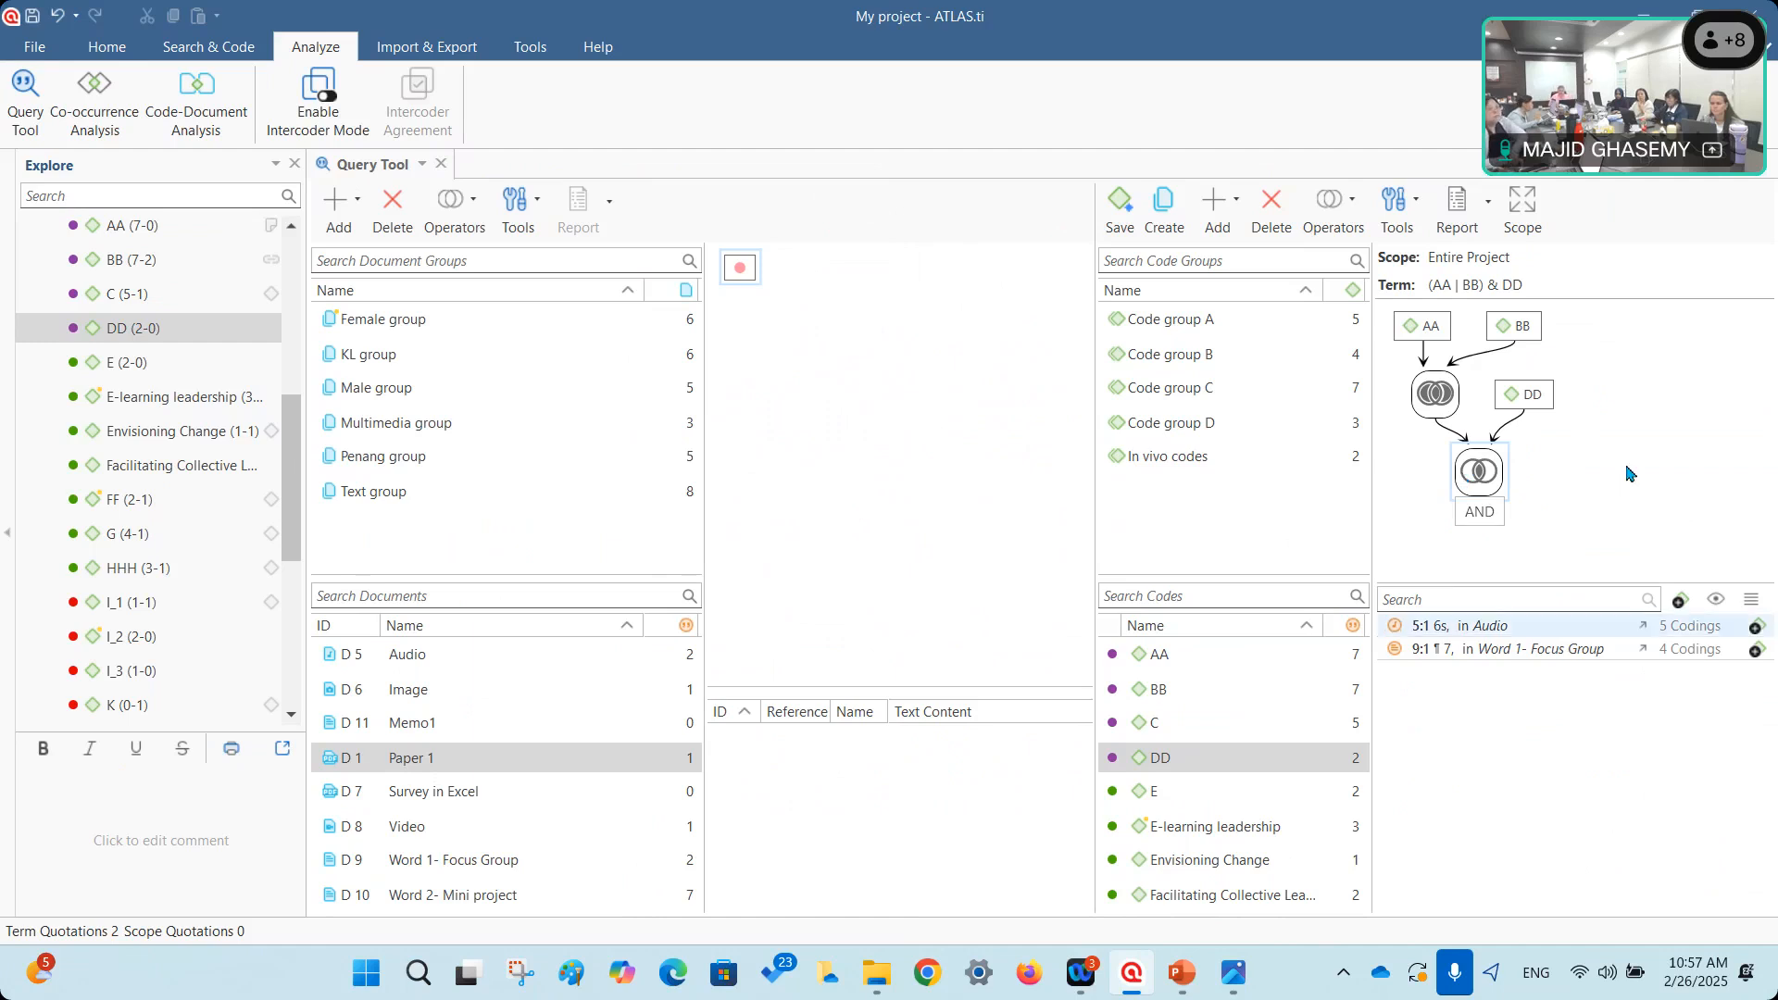
Limit the query scope to the Audio document and display the AND operator's quotations within it.
{"action": "left_click", "coordinate": [1355, 196]}
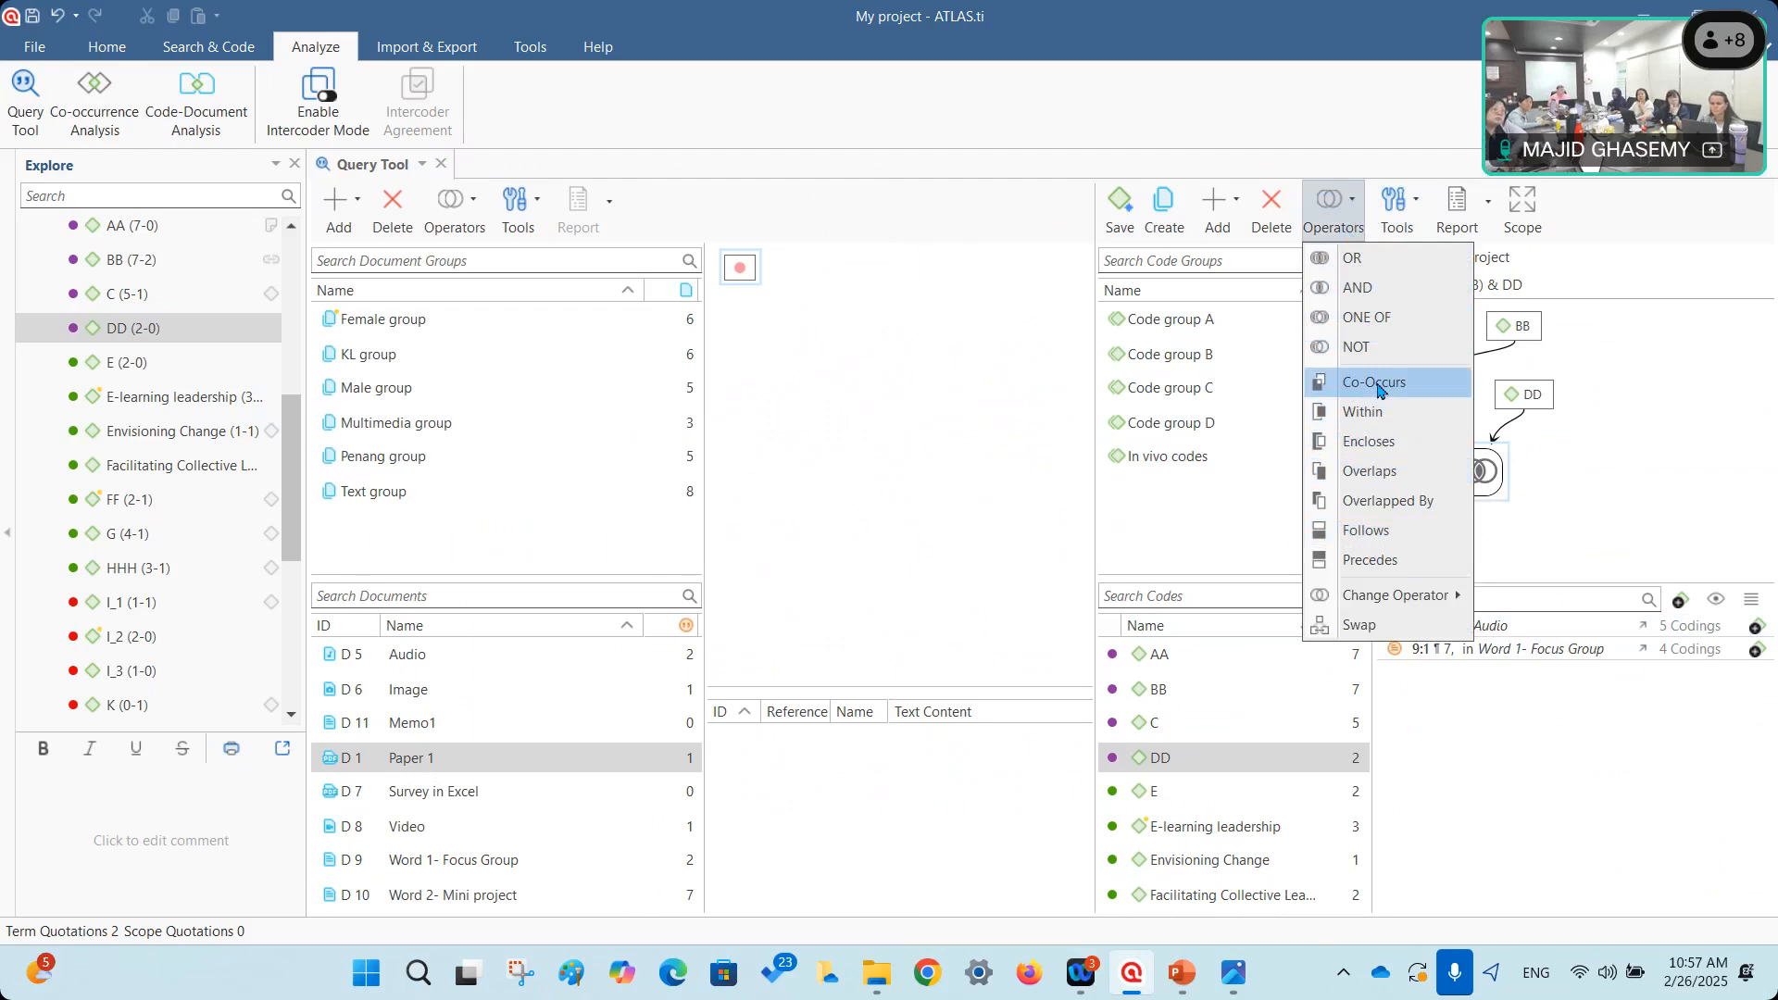
{"action": "left_click", "coordinate": [1174, 128]}
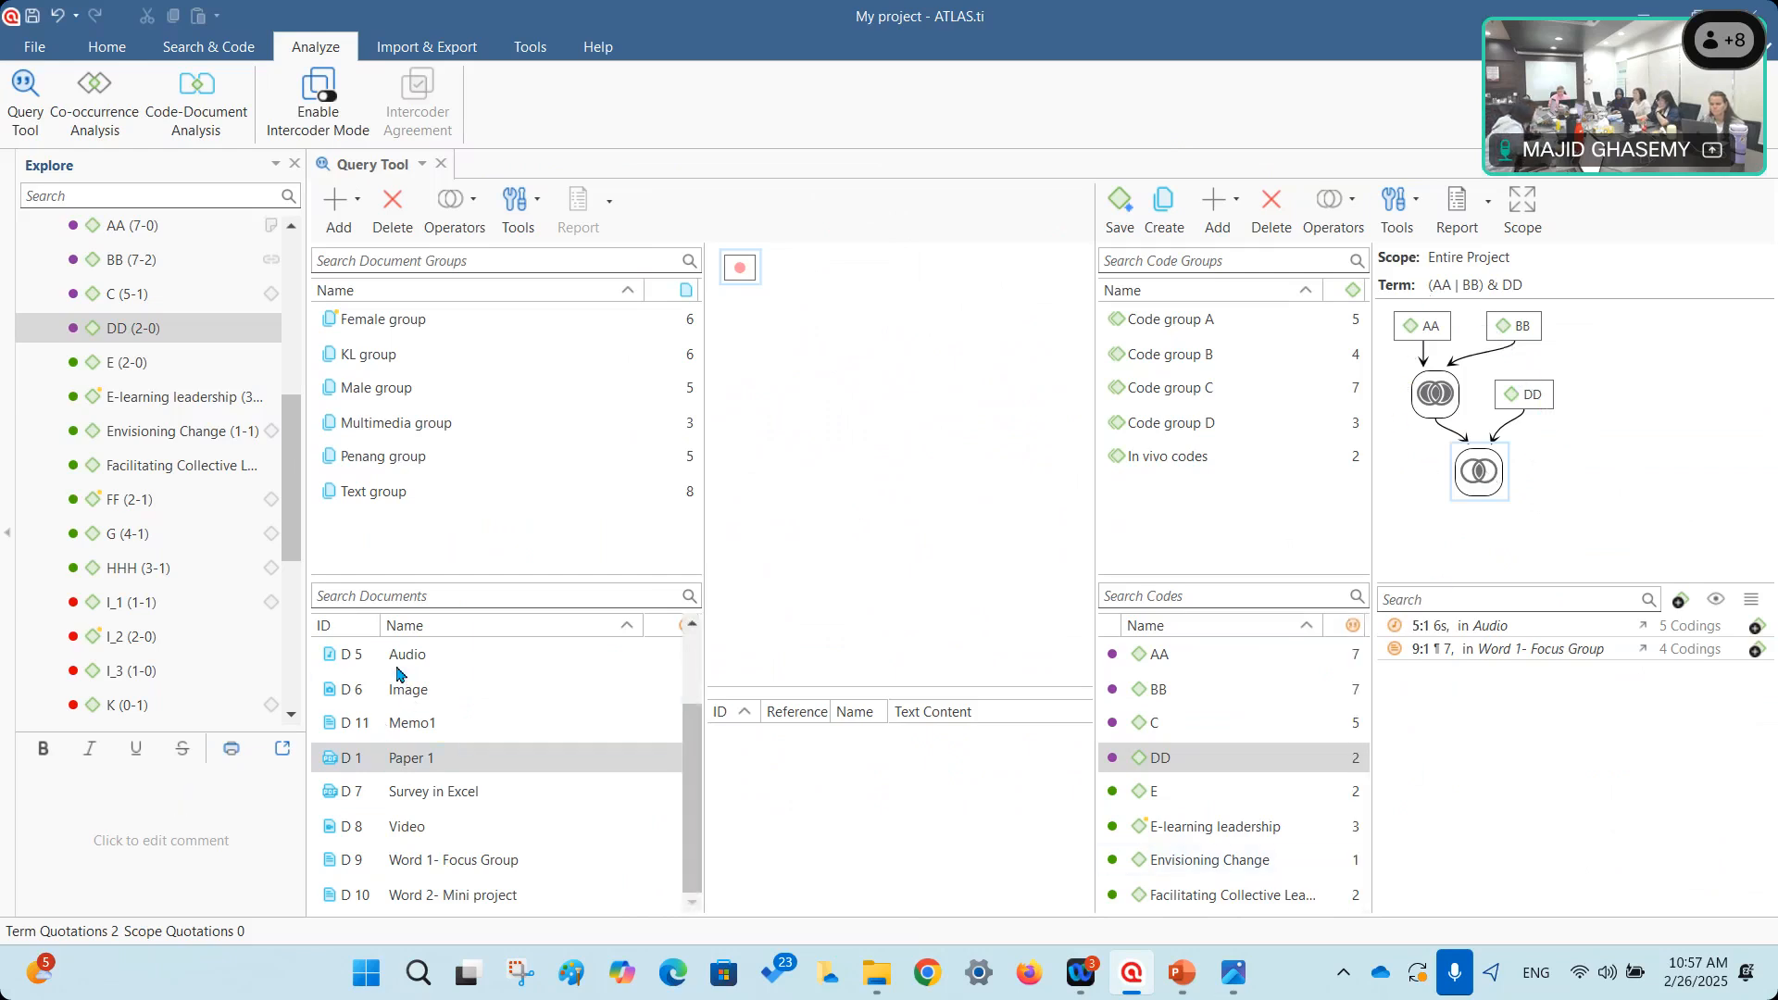
{"action": "left_click_drag", "start_coordinate": [396, 665], "coordinate": [739, 269]}
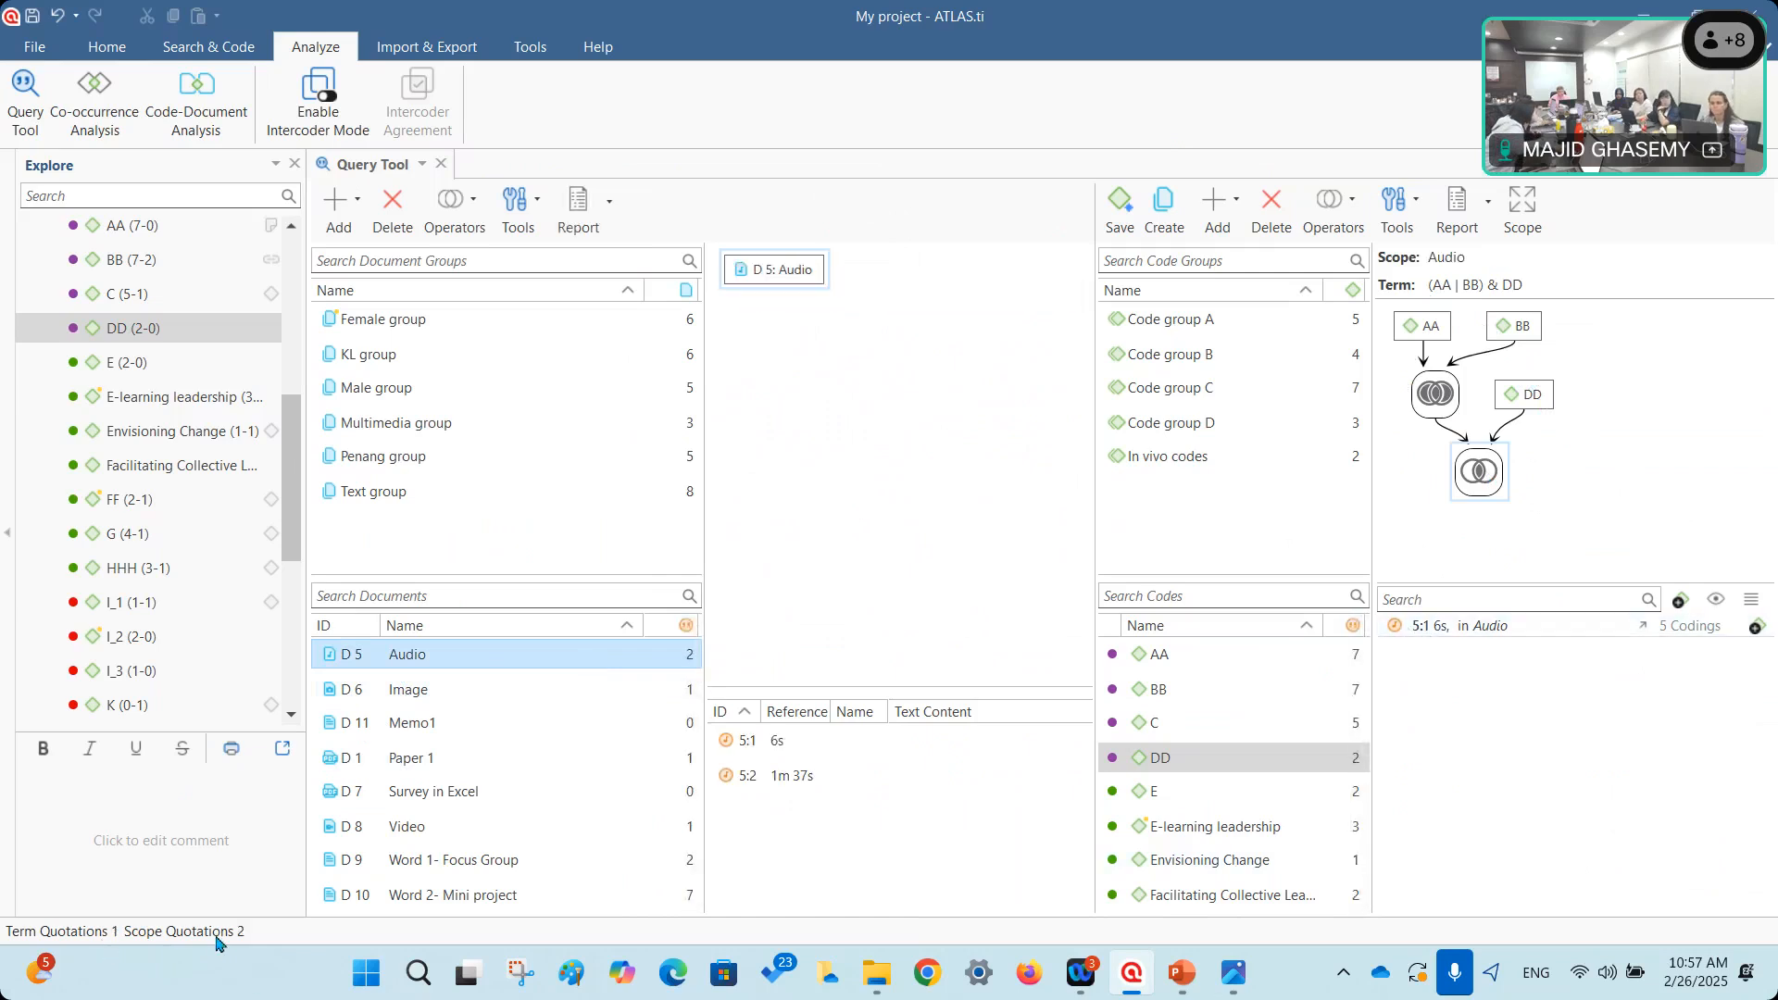
{"action": "left_click", "coordinate": [1482, 491]}
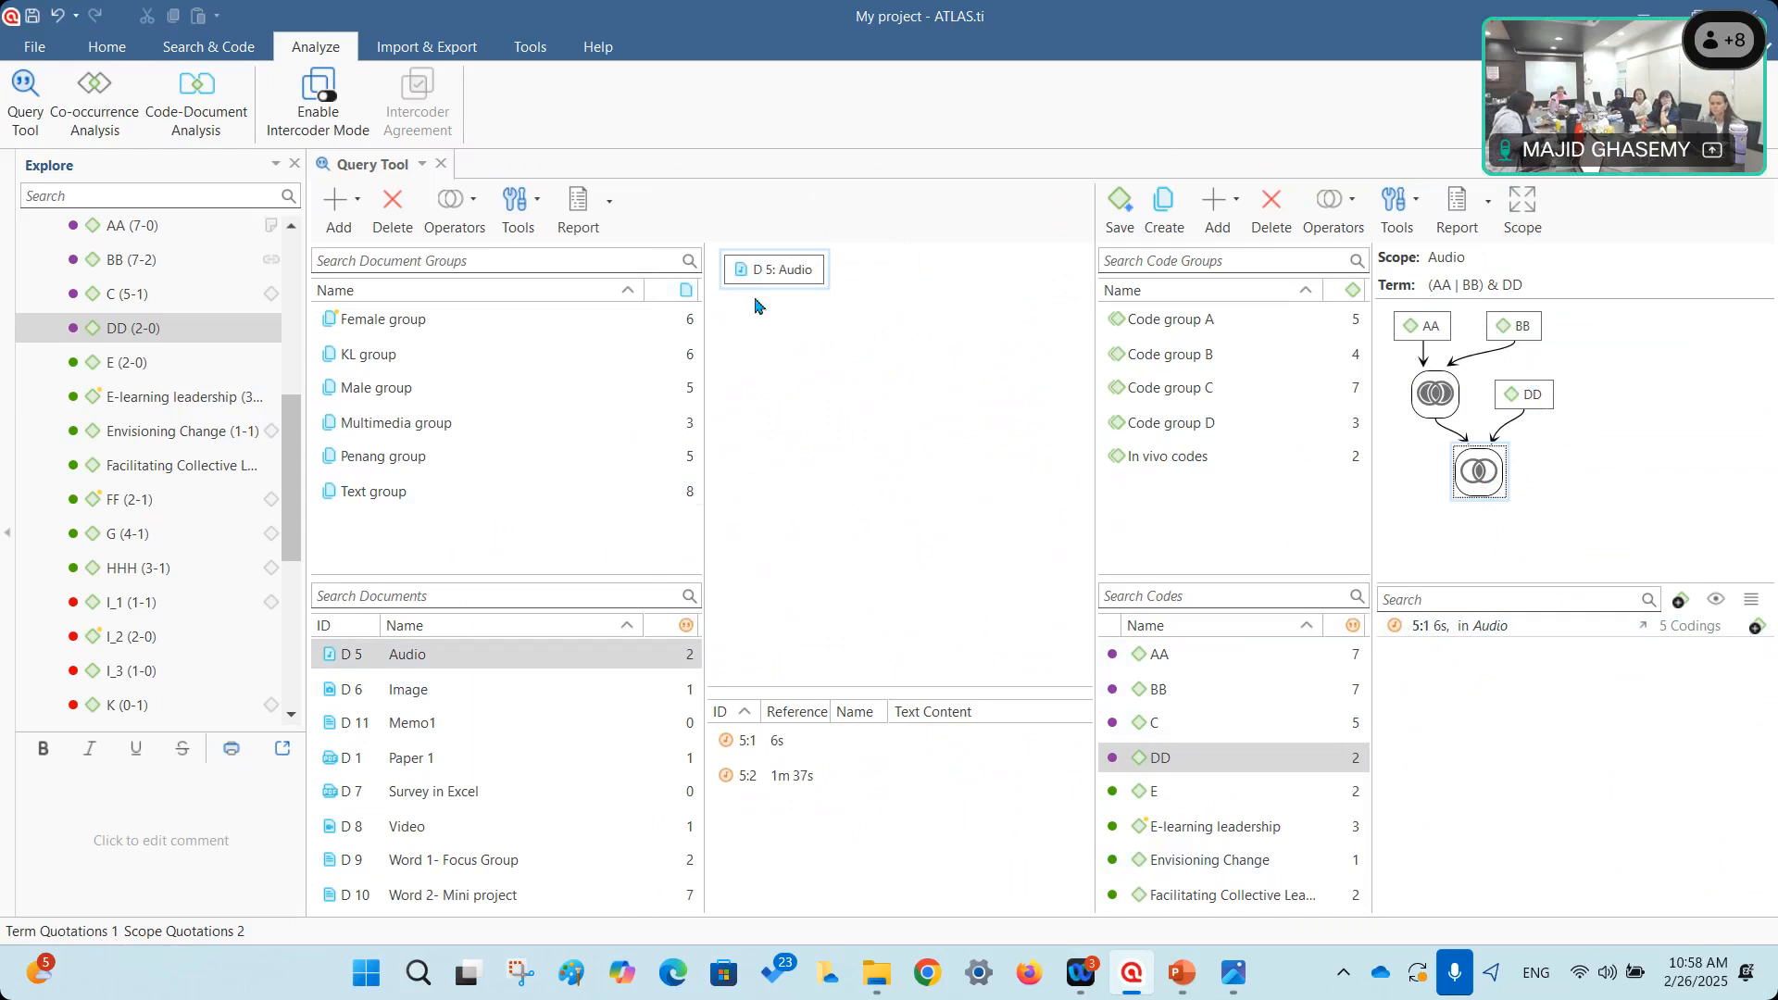
{"action": "left_click", "coordinate": [882, 498]}
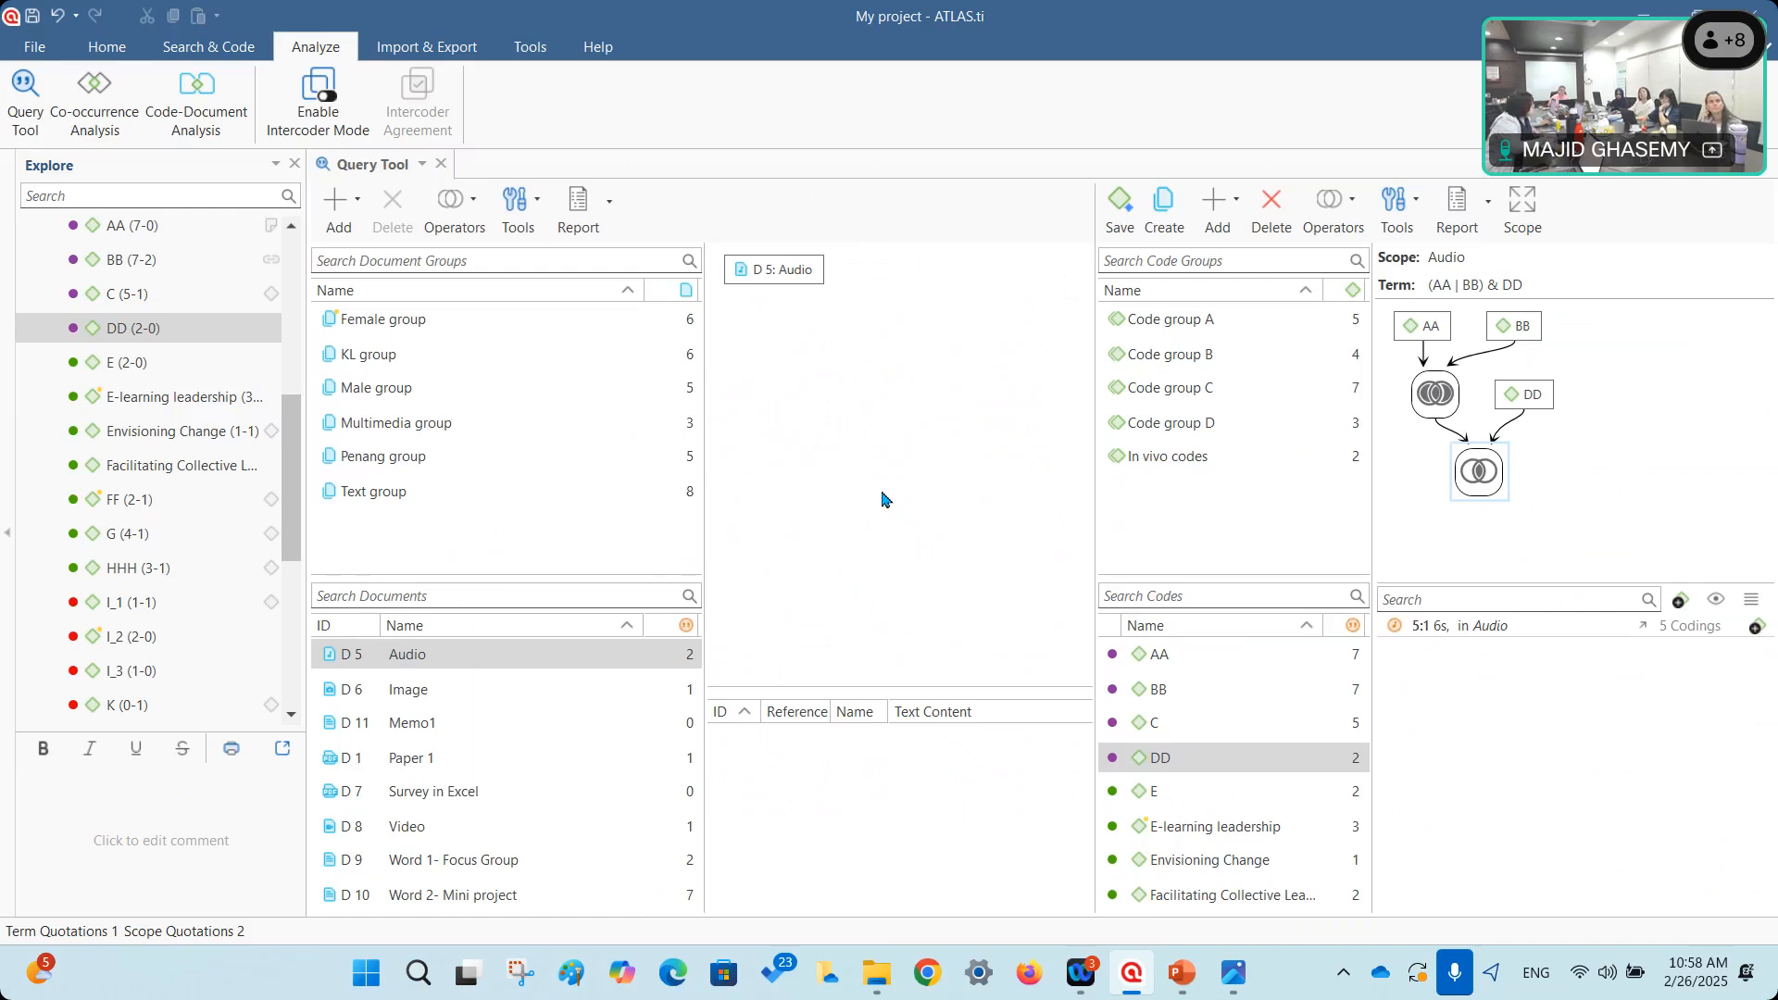
Clear the whole (AA | BB) & DD query term and remove the Audio document from the scope.
{"action": "left_click_drag", "start_coordinate": [1096, 417], "coordinate": [912, 375]}
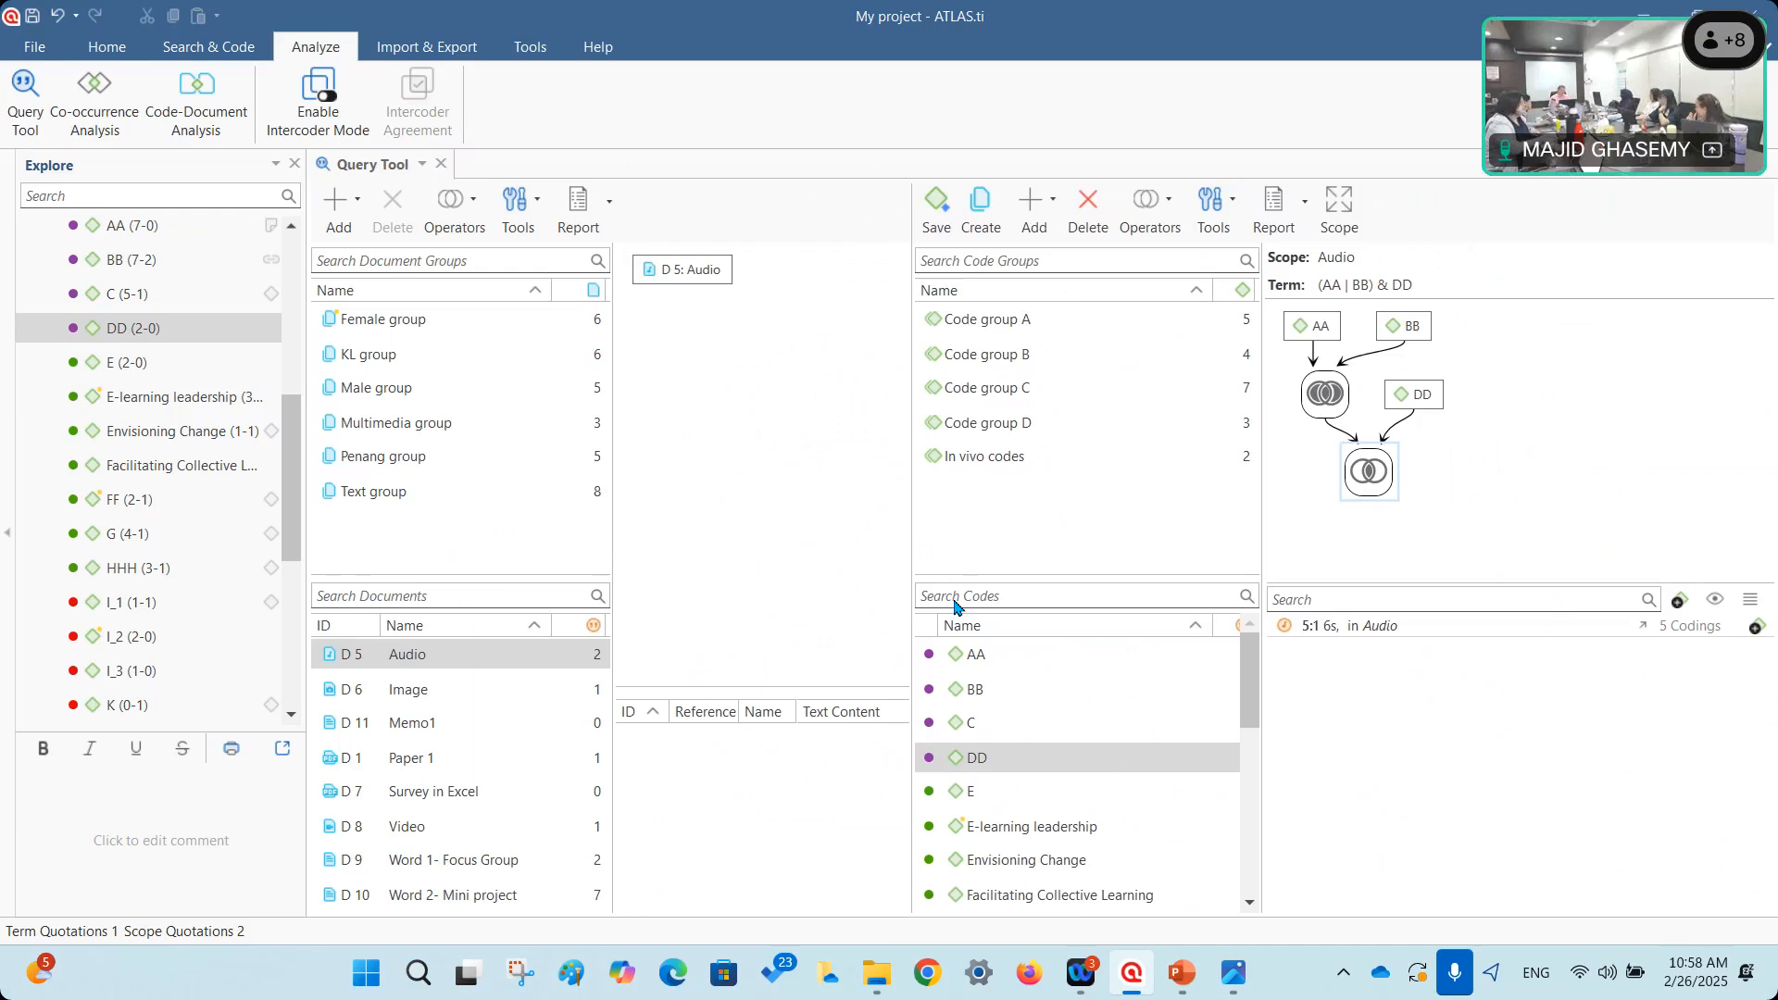
{"action": "left_click", "coordinate": [1088, 213]}
{"action": "left_click", "coordinate": [699, 272]}
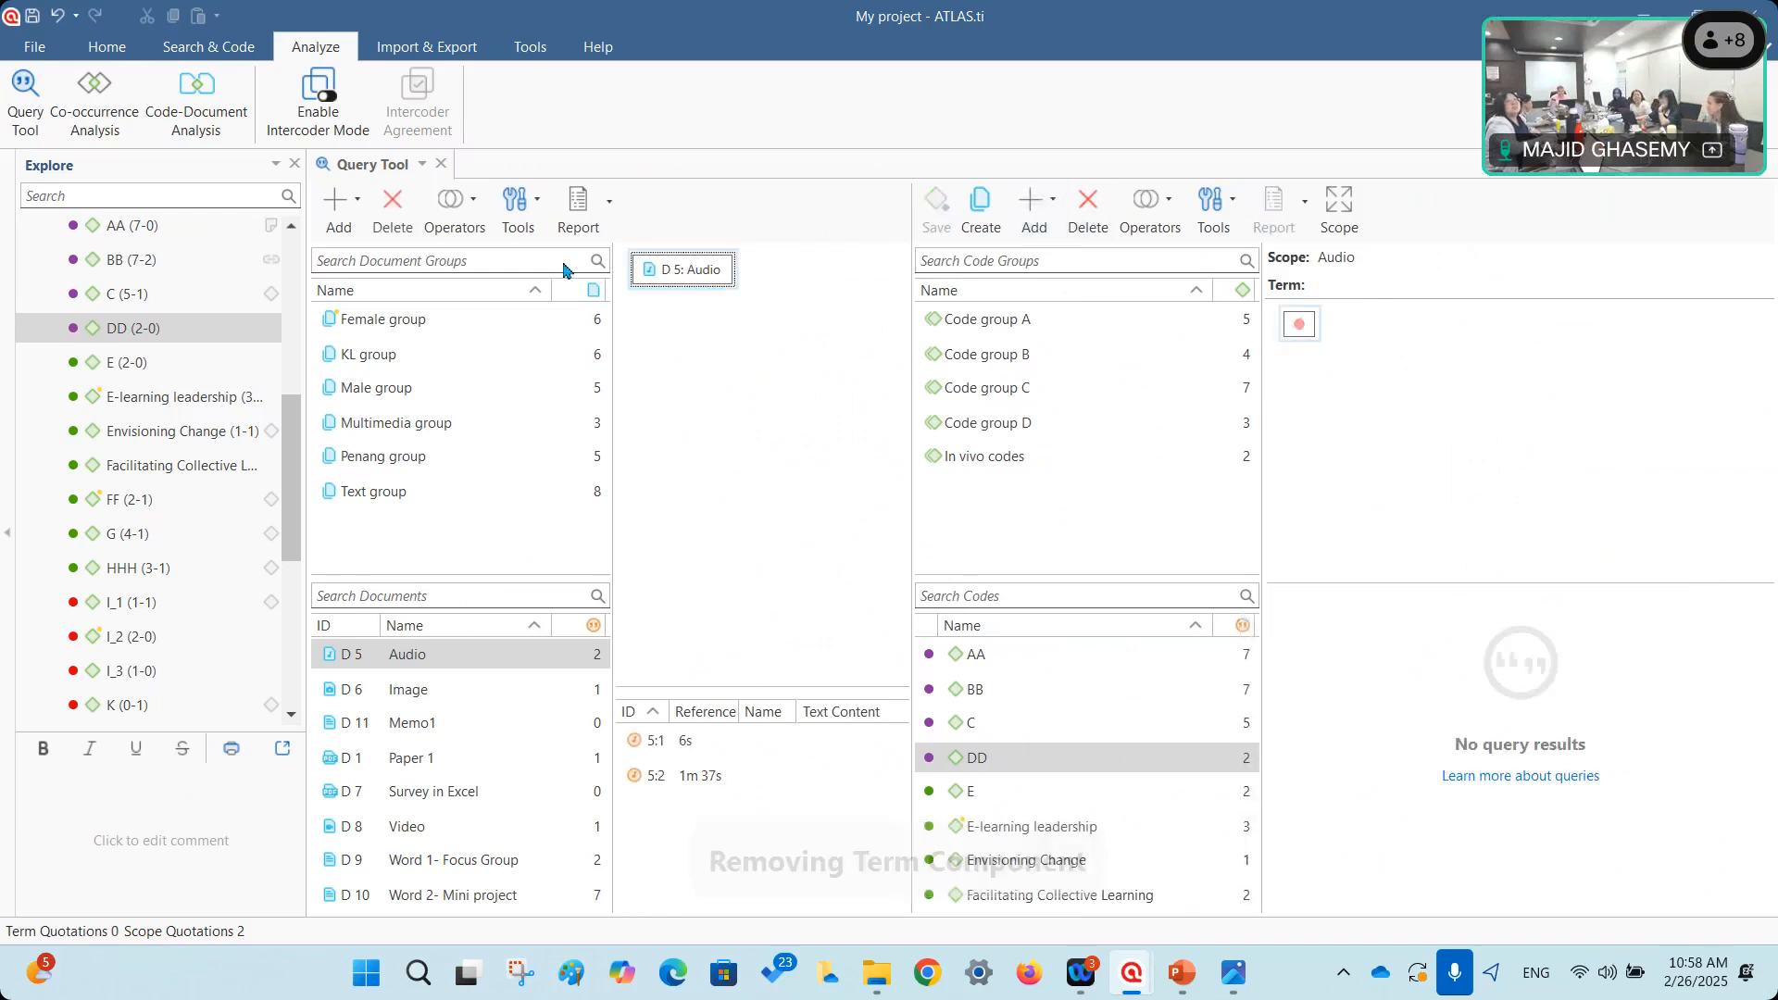
{"action": "left_click", "coordinate": [389, 215]}
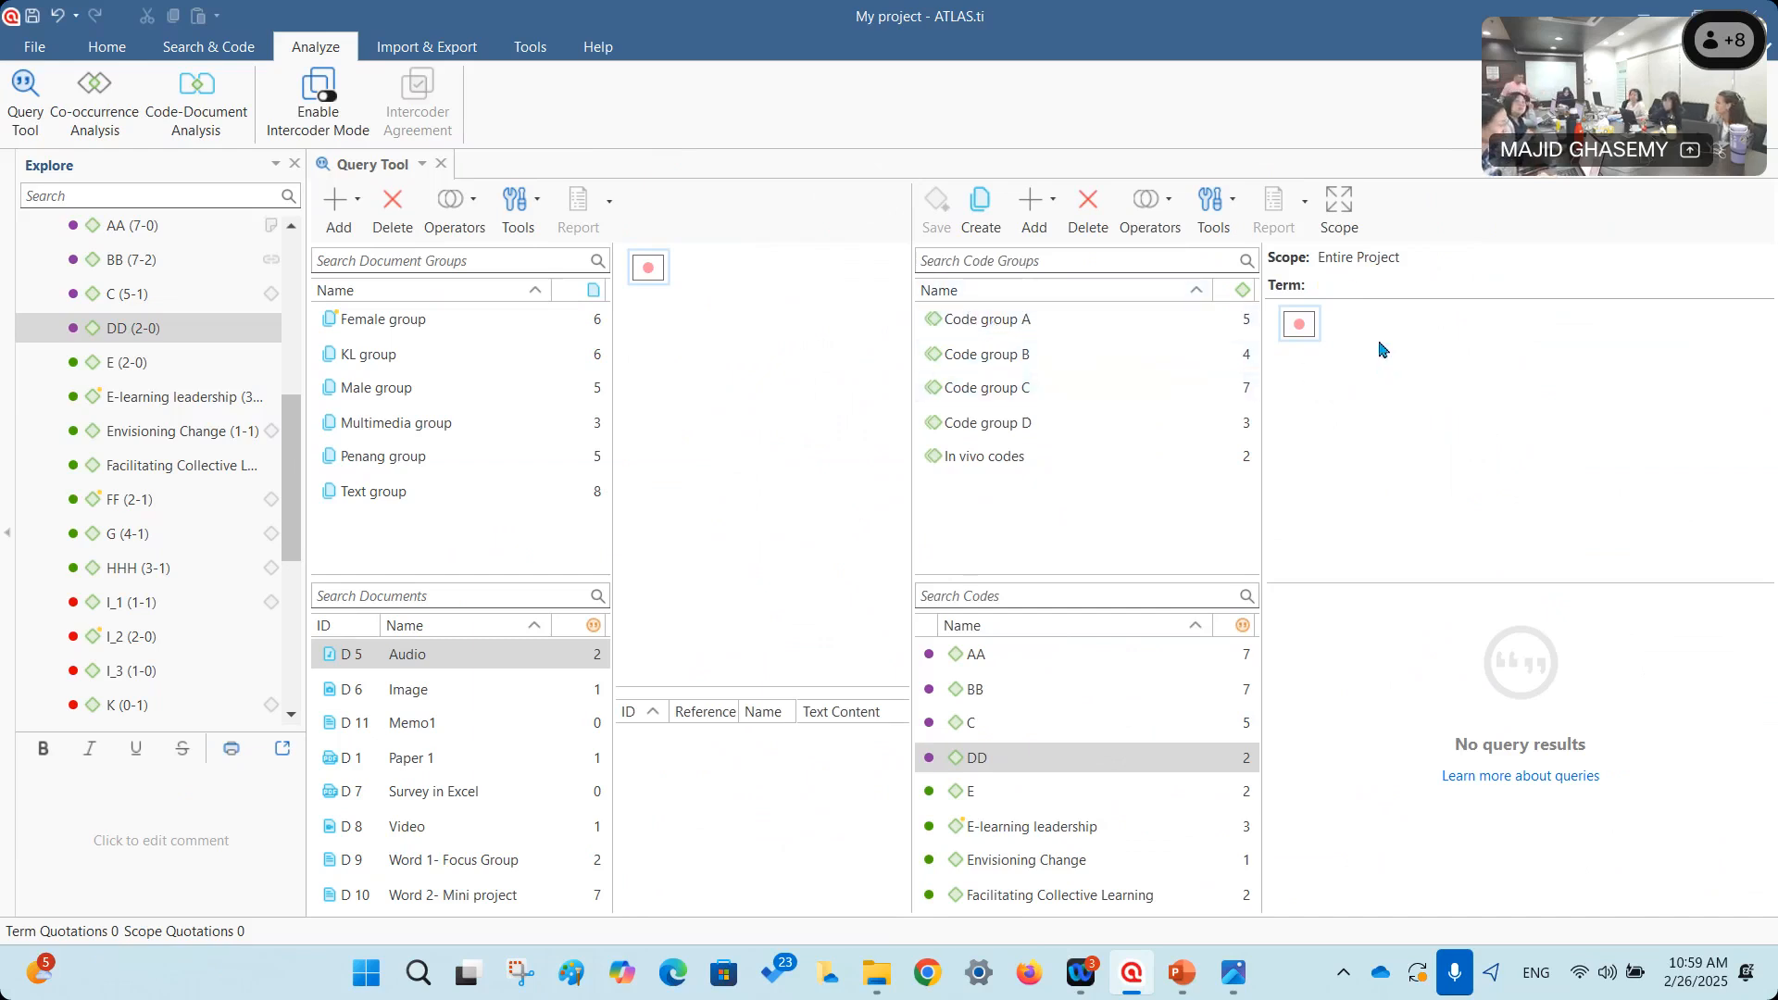
{"action": "left_click", "coordinate": [1026, 327]}
{"action": "left_click_drag", "start_coordinate": [1026, 327], "coordinate": [926, 298]}
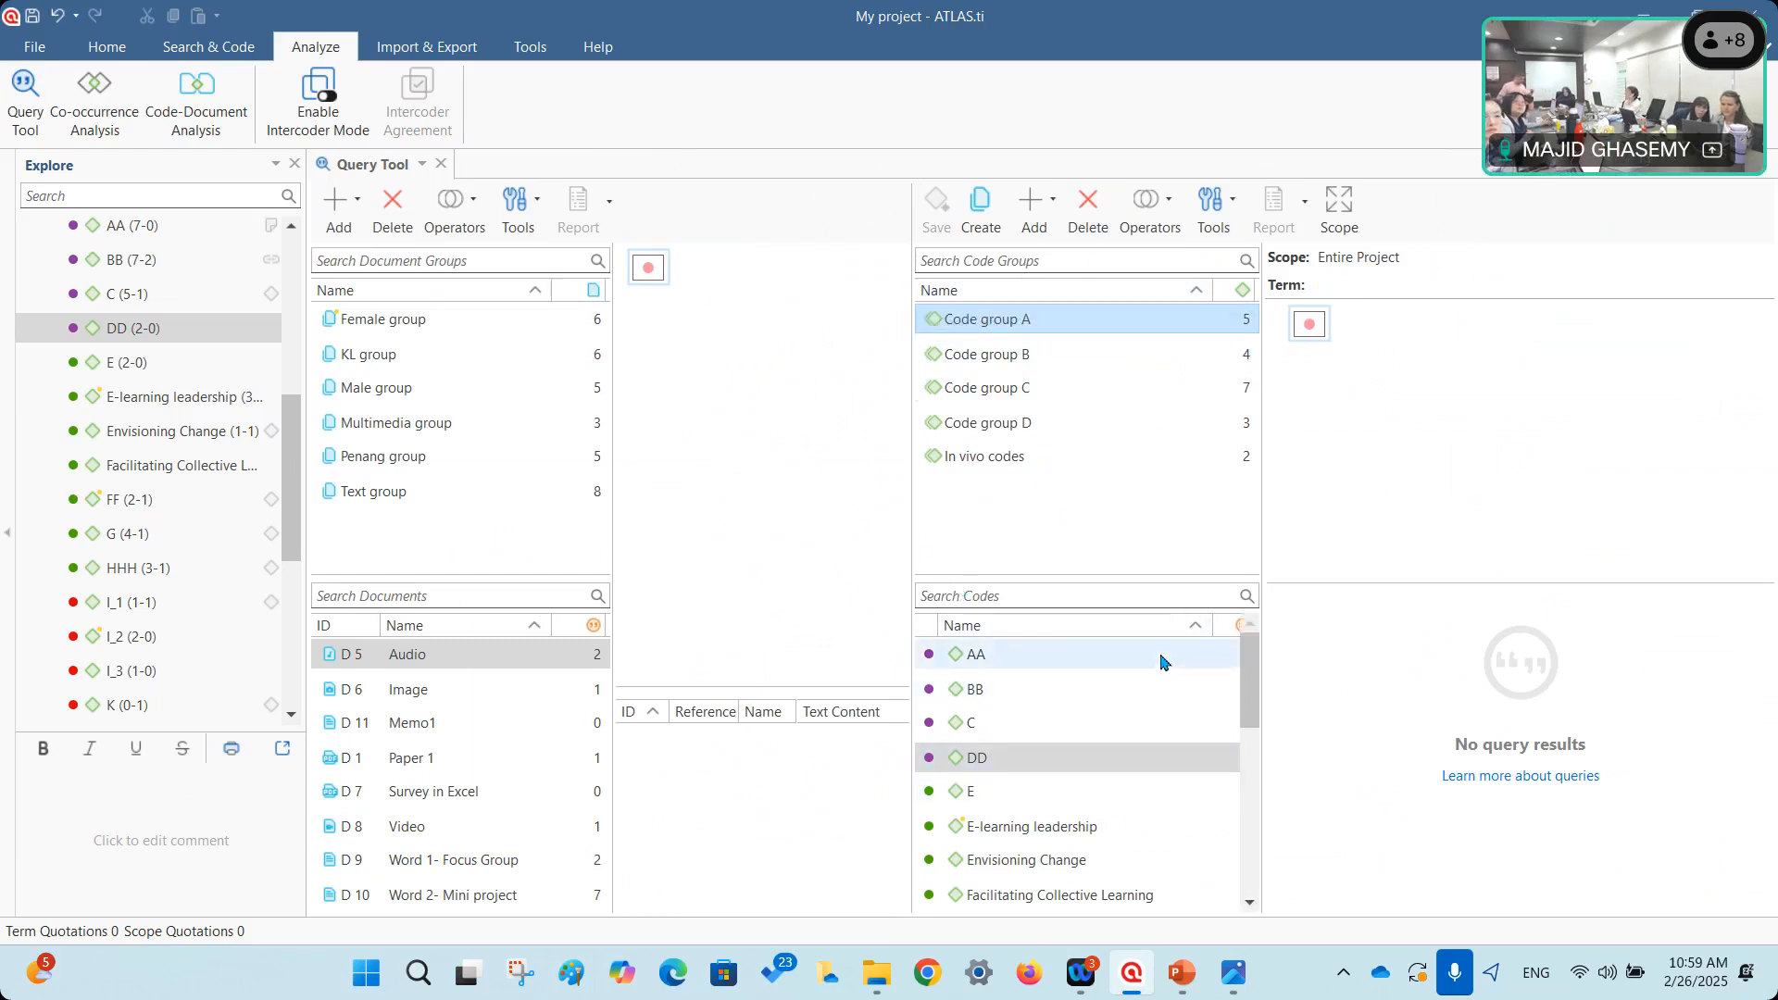
{"action": "left_click_drag", "start_coordinate": [1164, 659], "coordinate": [1329, 352]}
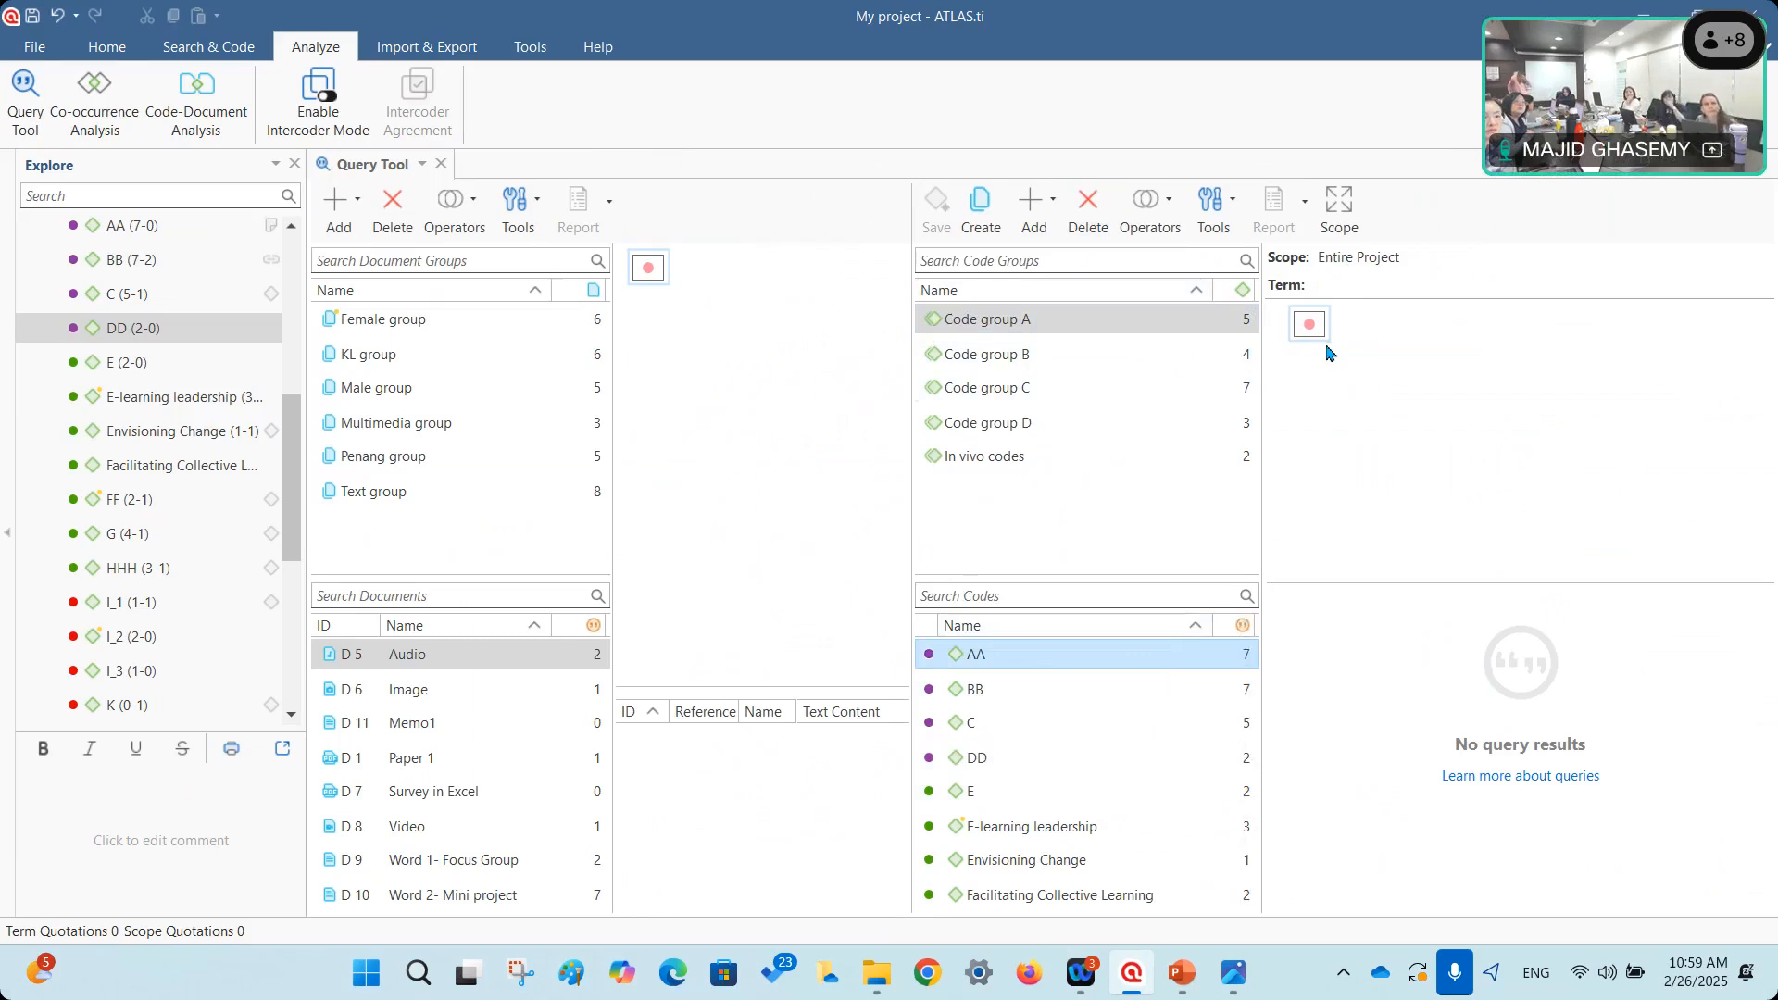
{"action": "left_click_drag", "start_coordinate": [1062, 656], "coordinate": [1294, 375]}
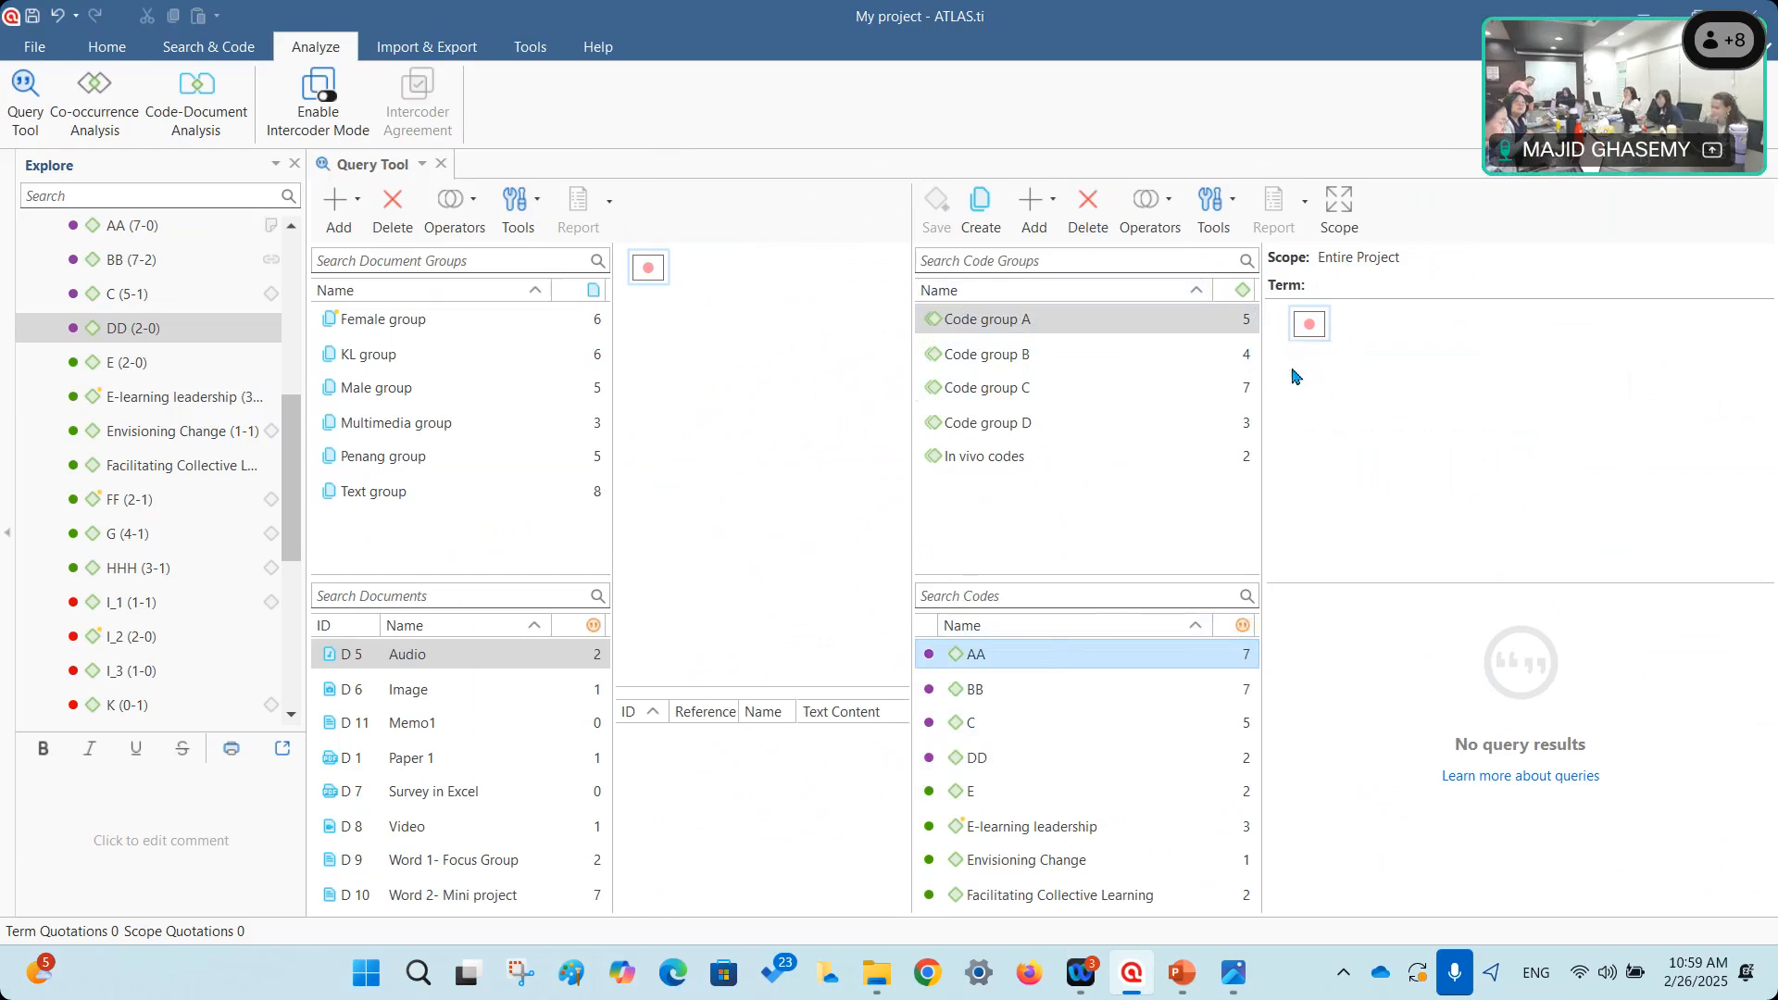
{"action": "left_click_drag", "start_coordinate": [1018, 693], "coordinate": [1364, 349]}
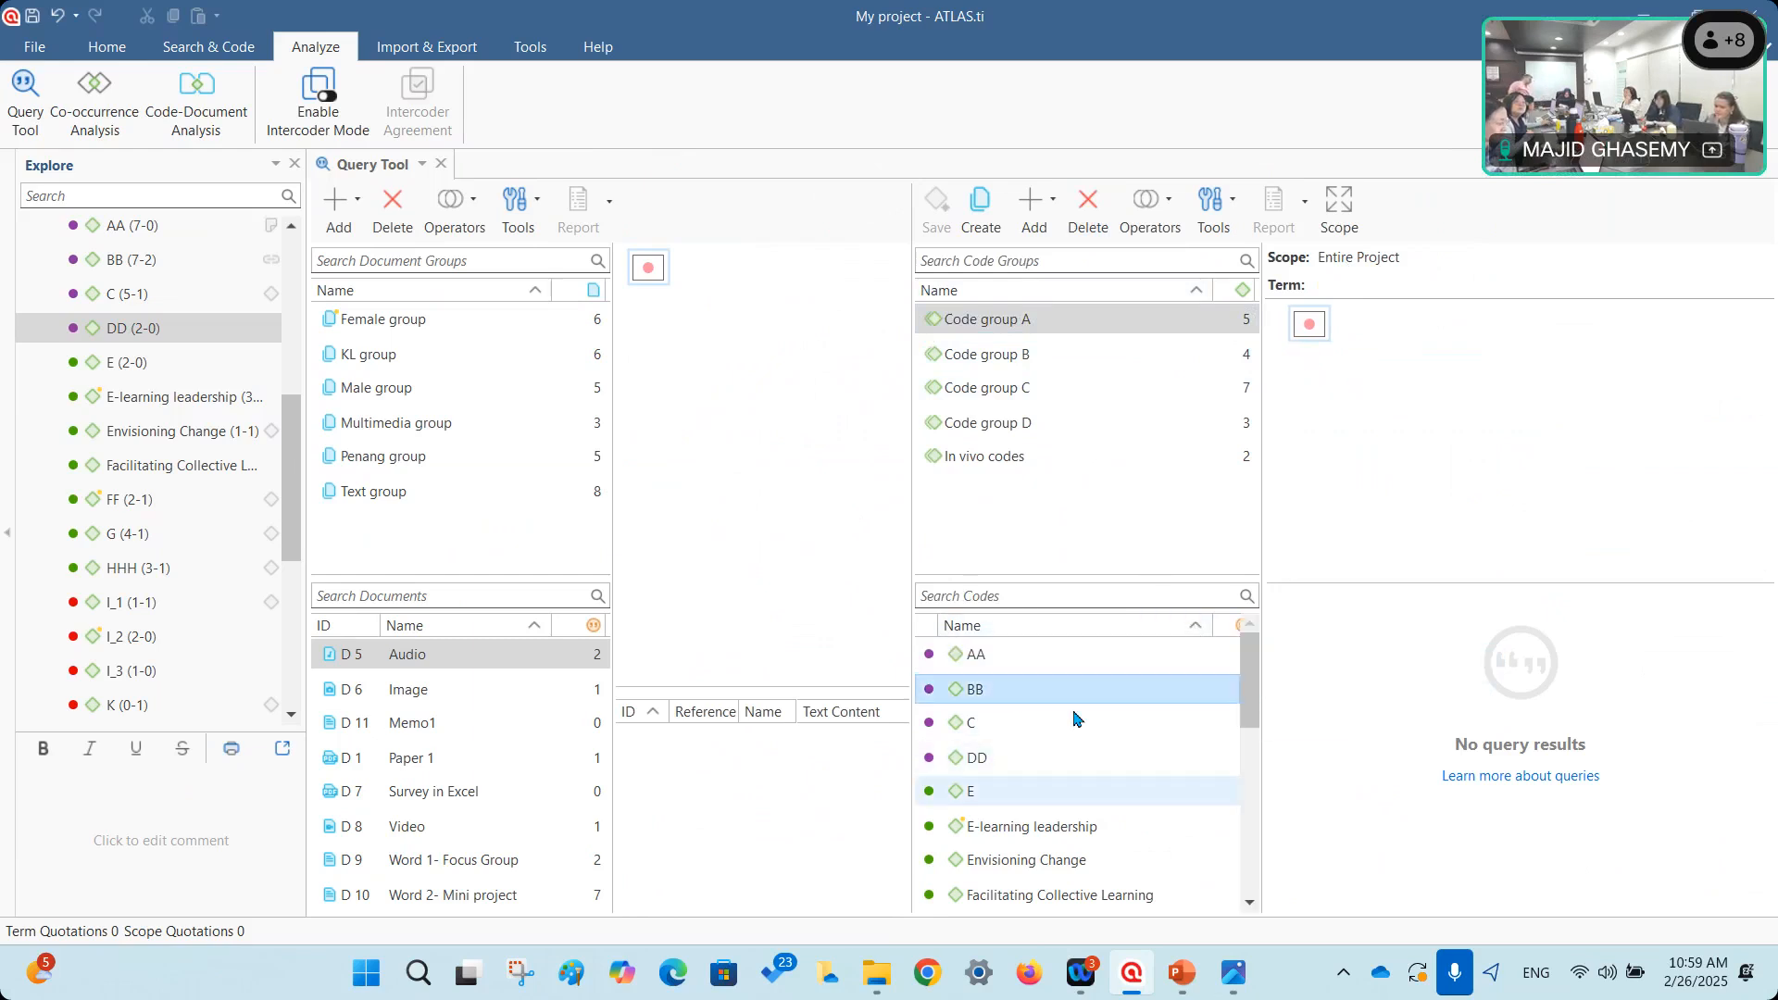
Combine code E with code Envisioning Change using an OR operator, and display the operator's quotations.
{"action": "left_click_drag", "start_coordinate": [1077, 792], "coordinate": [1301, 324]}
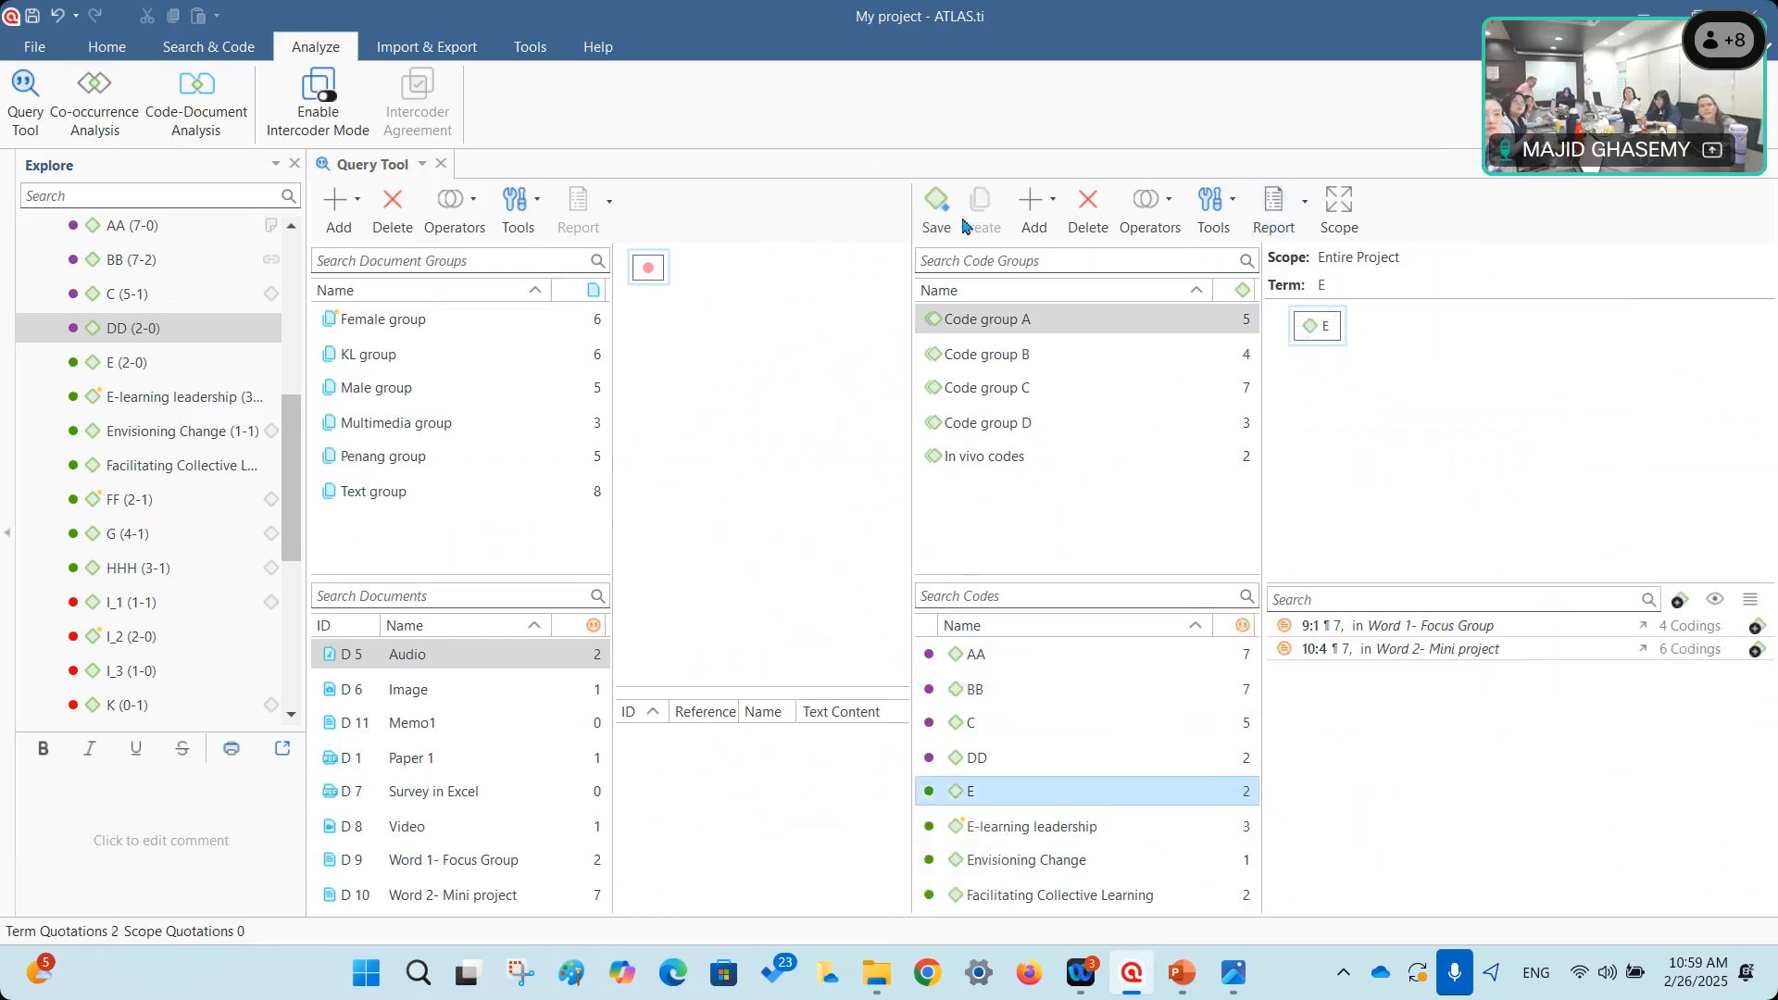
{"action": "left_click", "coordinate": [1160, 215]}
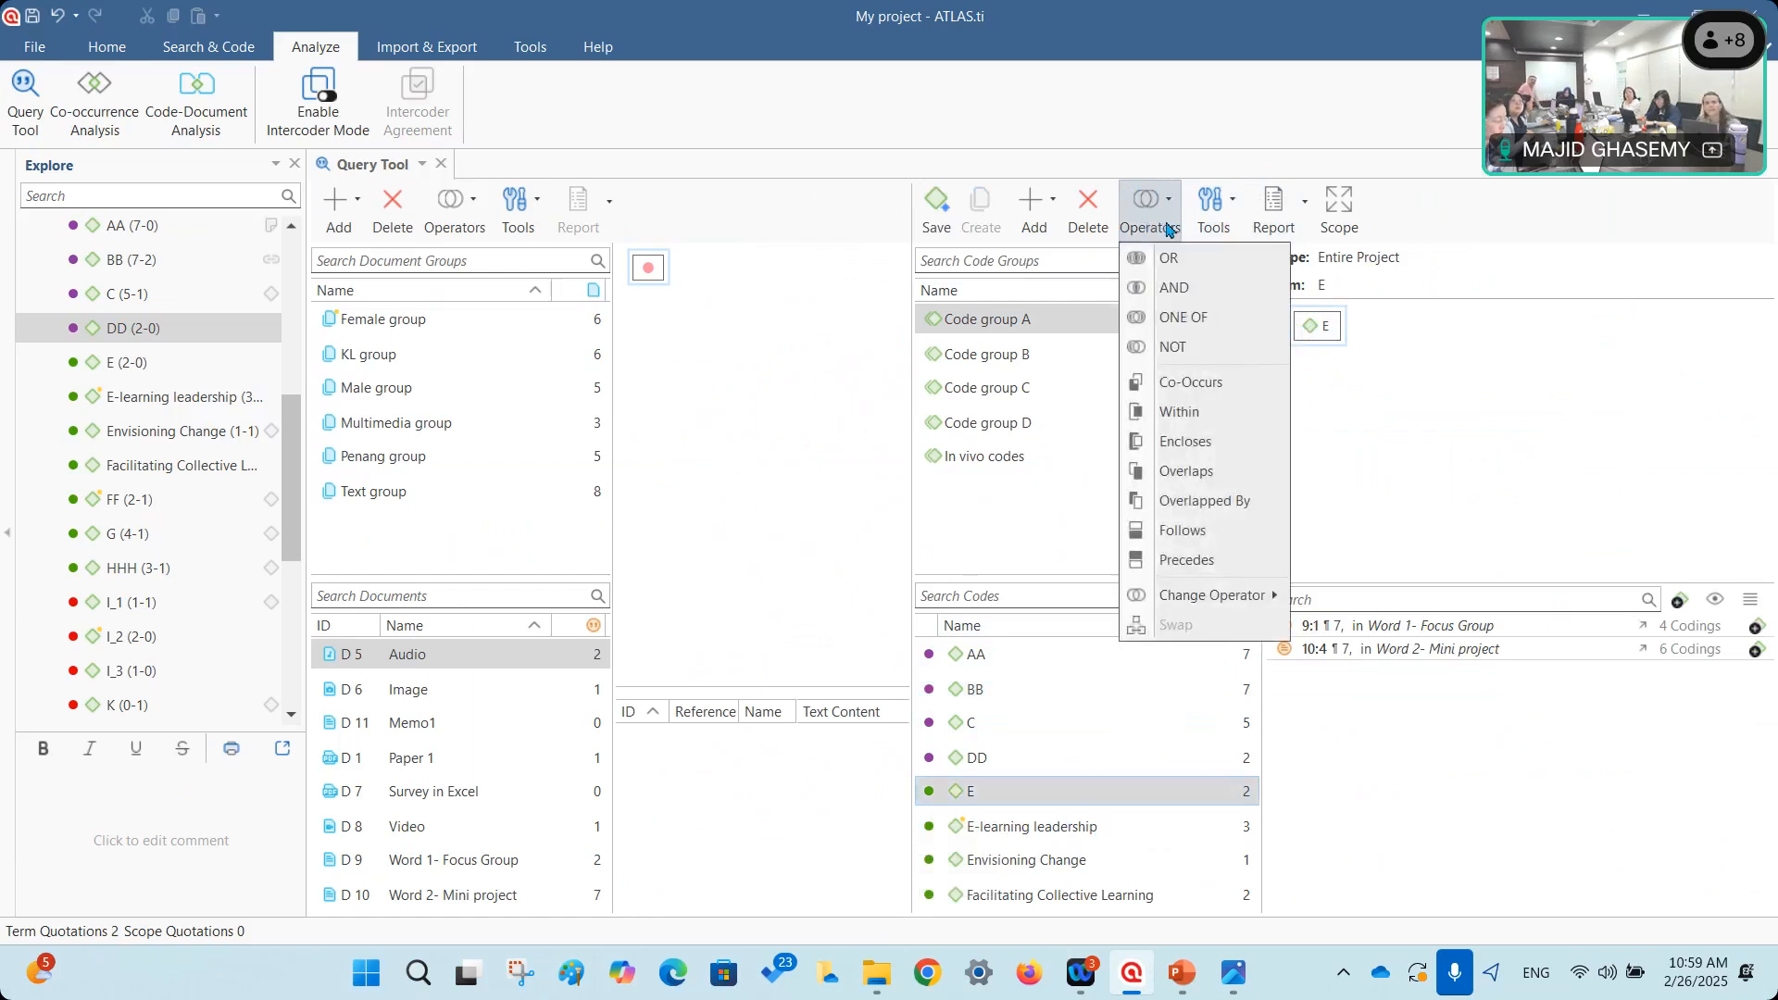
{"action": "left_click", "coordinate": [1181, 267]}
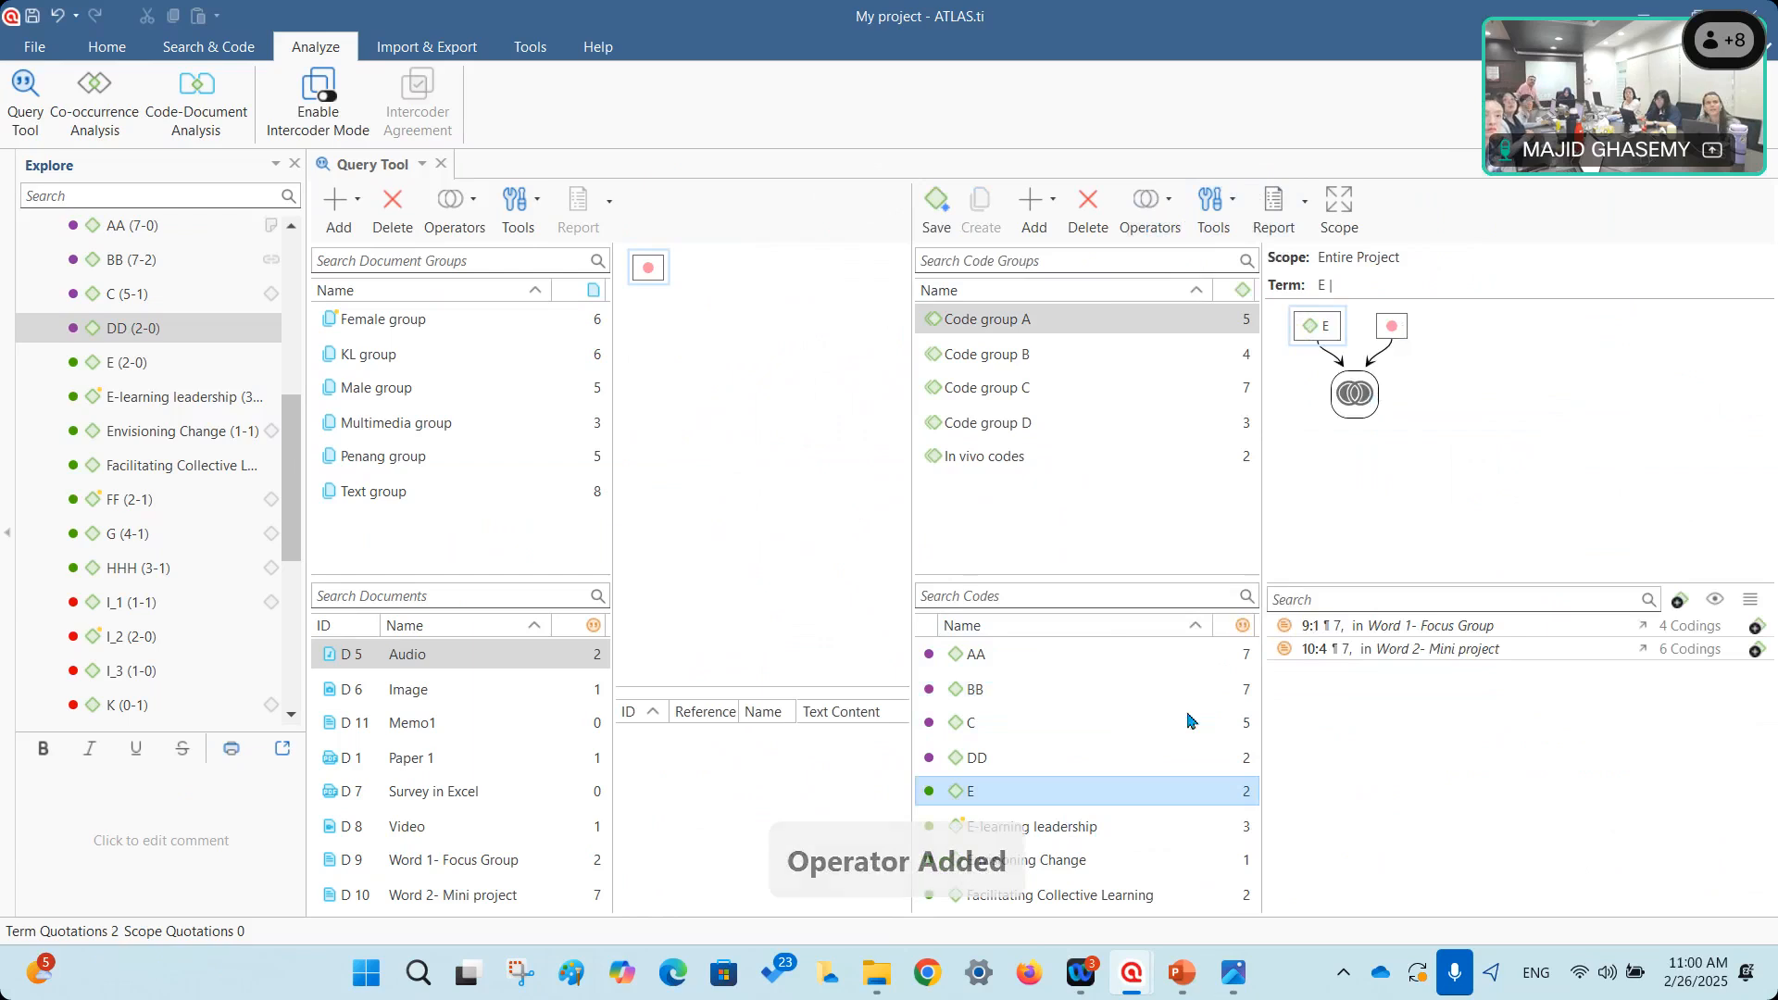
{"action": "left_click", "coordinate": [1084, 858]}
{"action": "left_click_drag", "start_coordinate": [1085, 855], "coordinate": [1386, 369]}
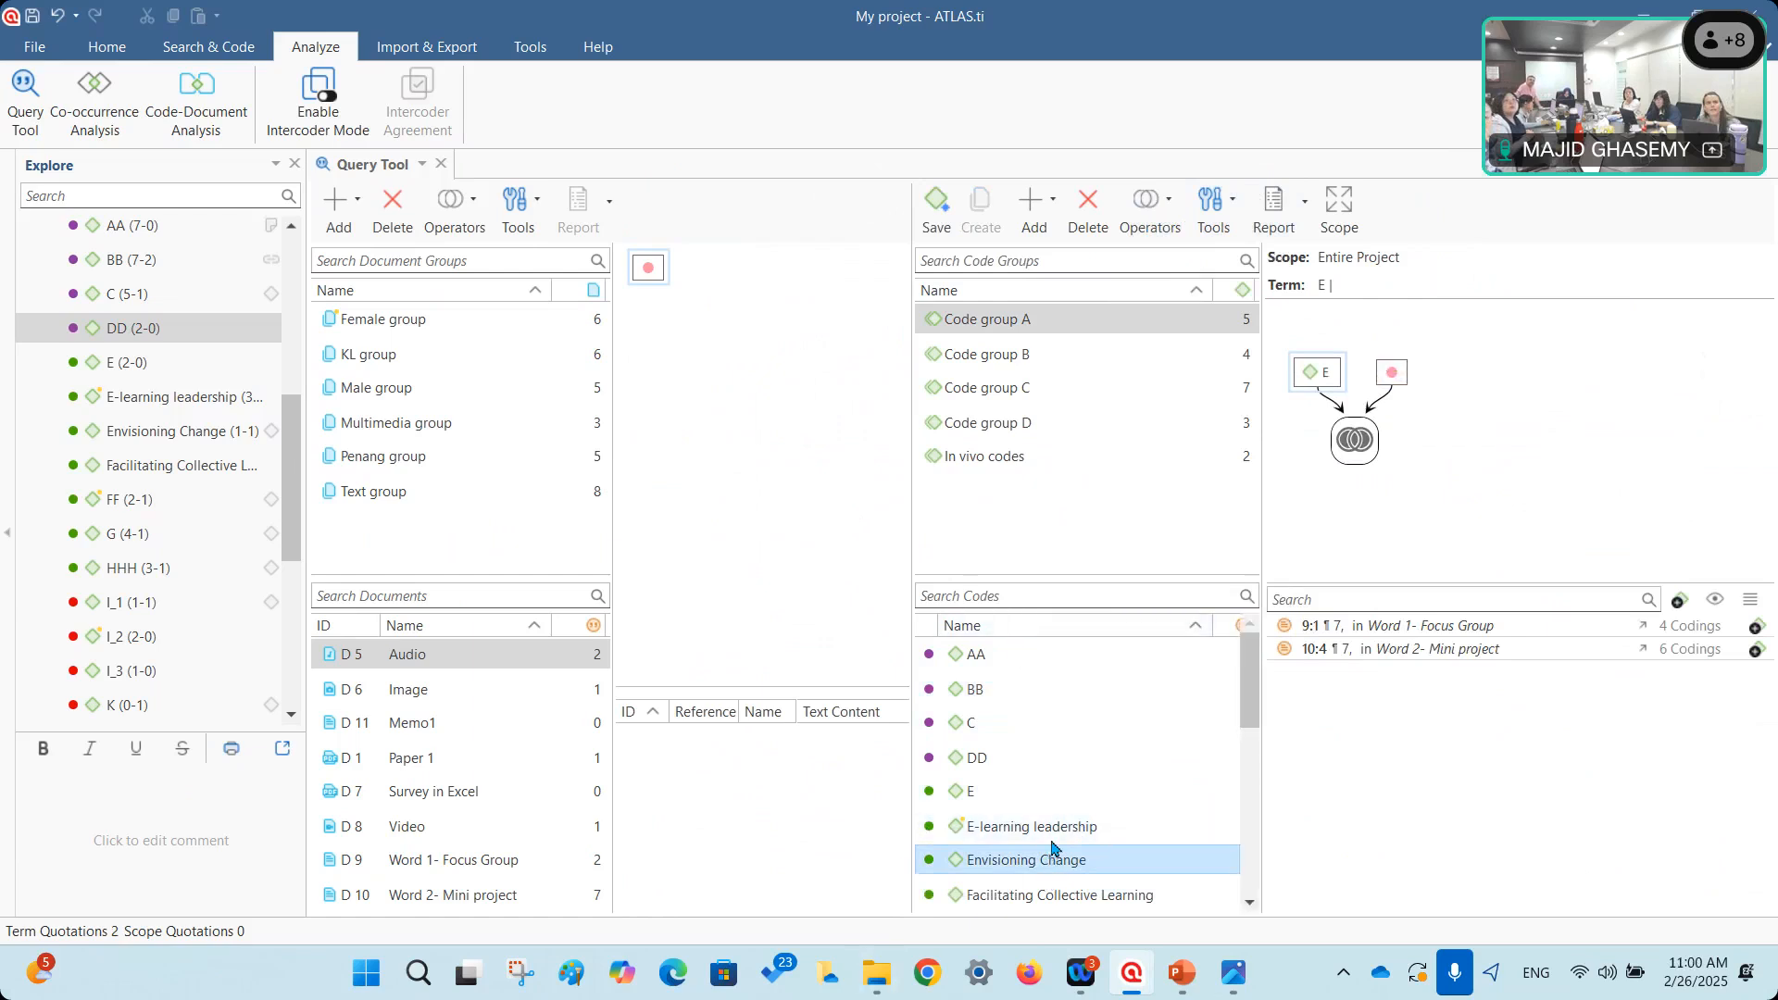
{"action": "left_click_drag", "start_coordinate": [1065, 859], "coordinate": [1412, 374]}
{"action": "left_click_drag", "start_coordinate": [1102, 856], "coordinate": [1394, 387]}
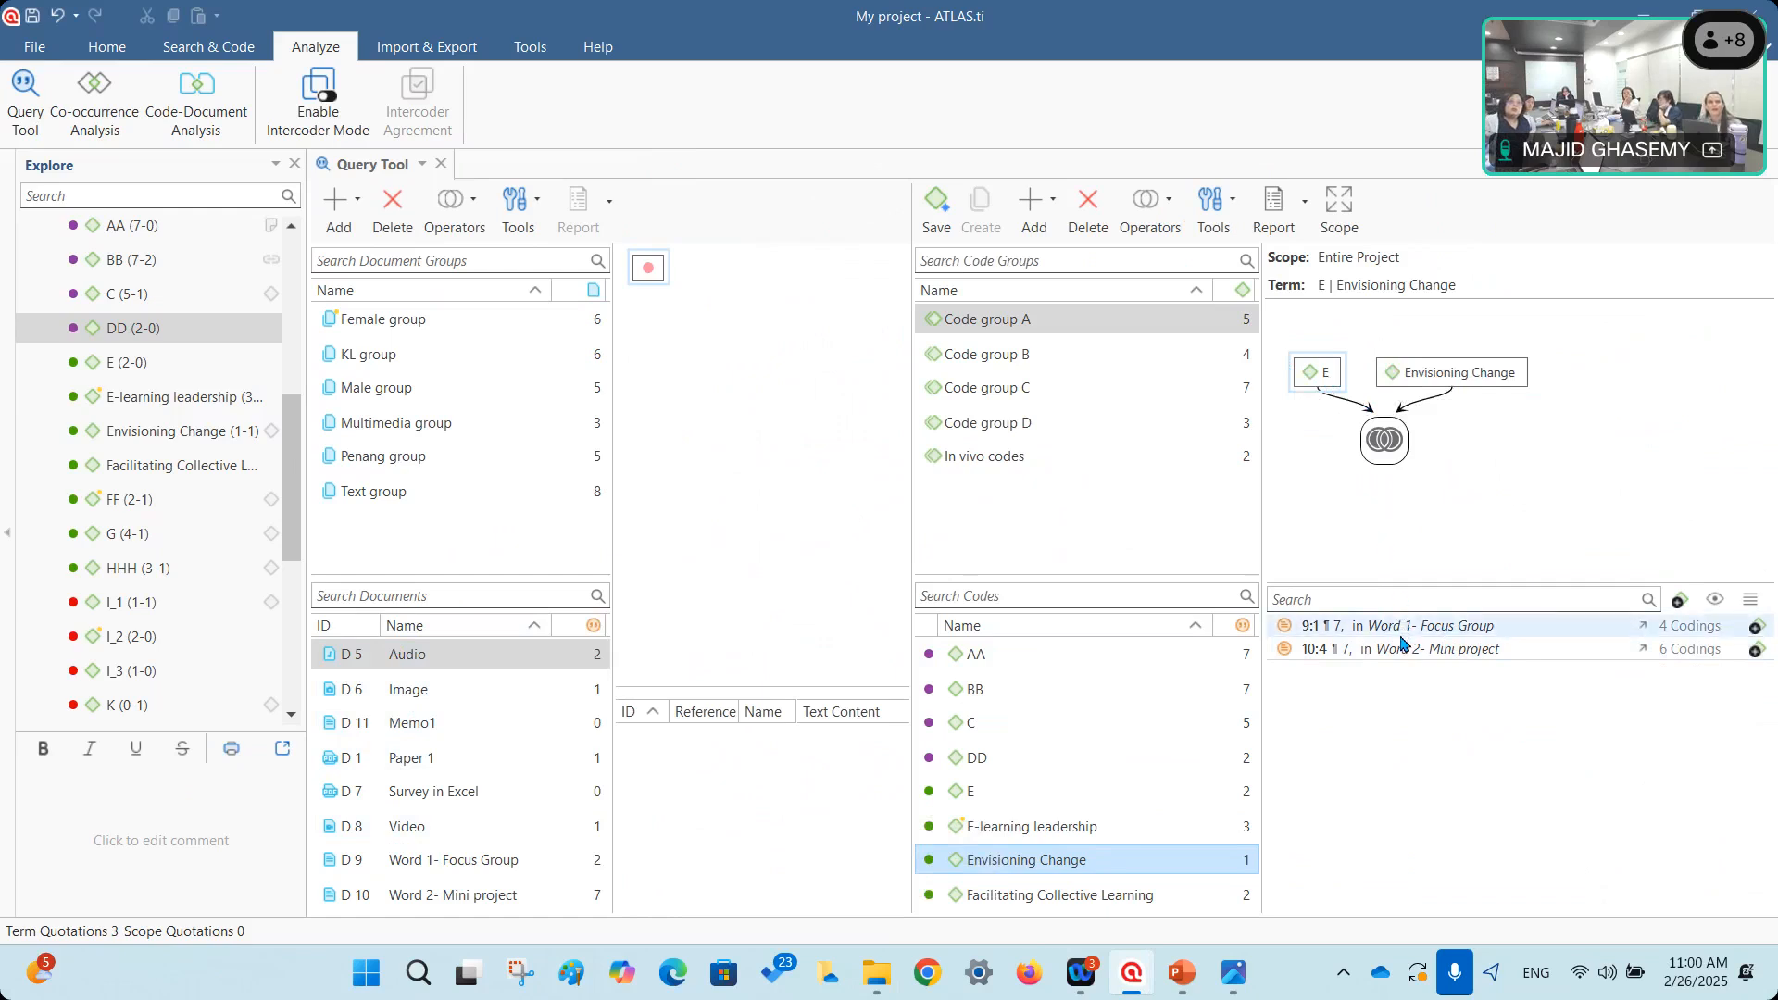
{"action": "left_click", "coordinate": [1482, 385]}
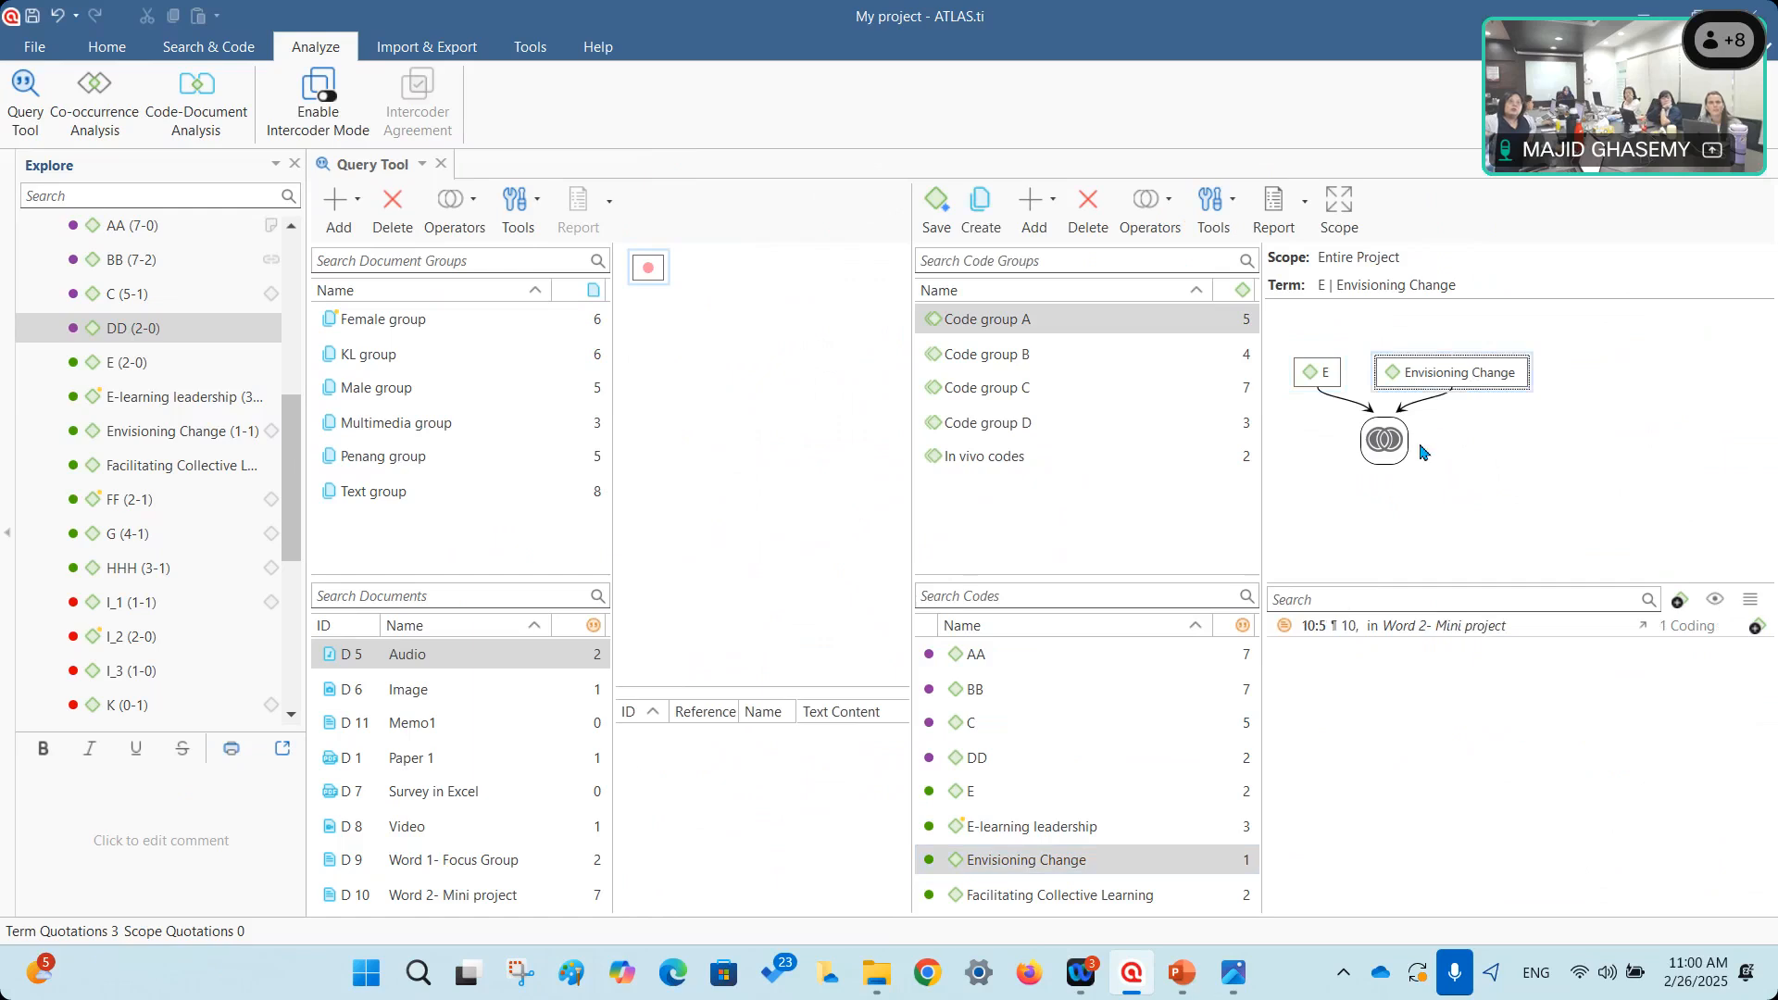
{"action": "left_click", "coordinate": [1389, 447]}
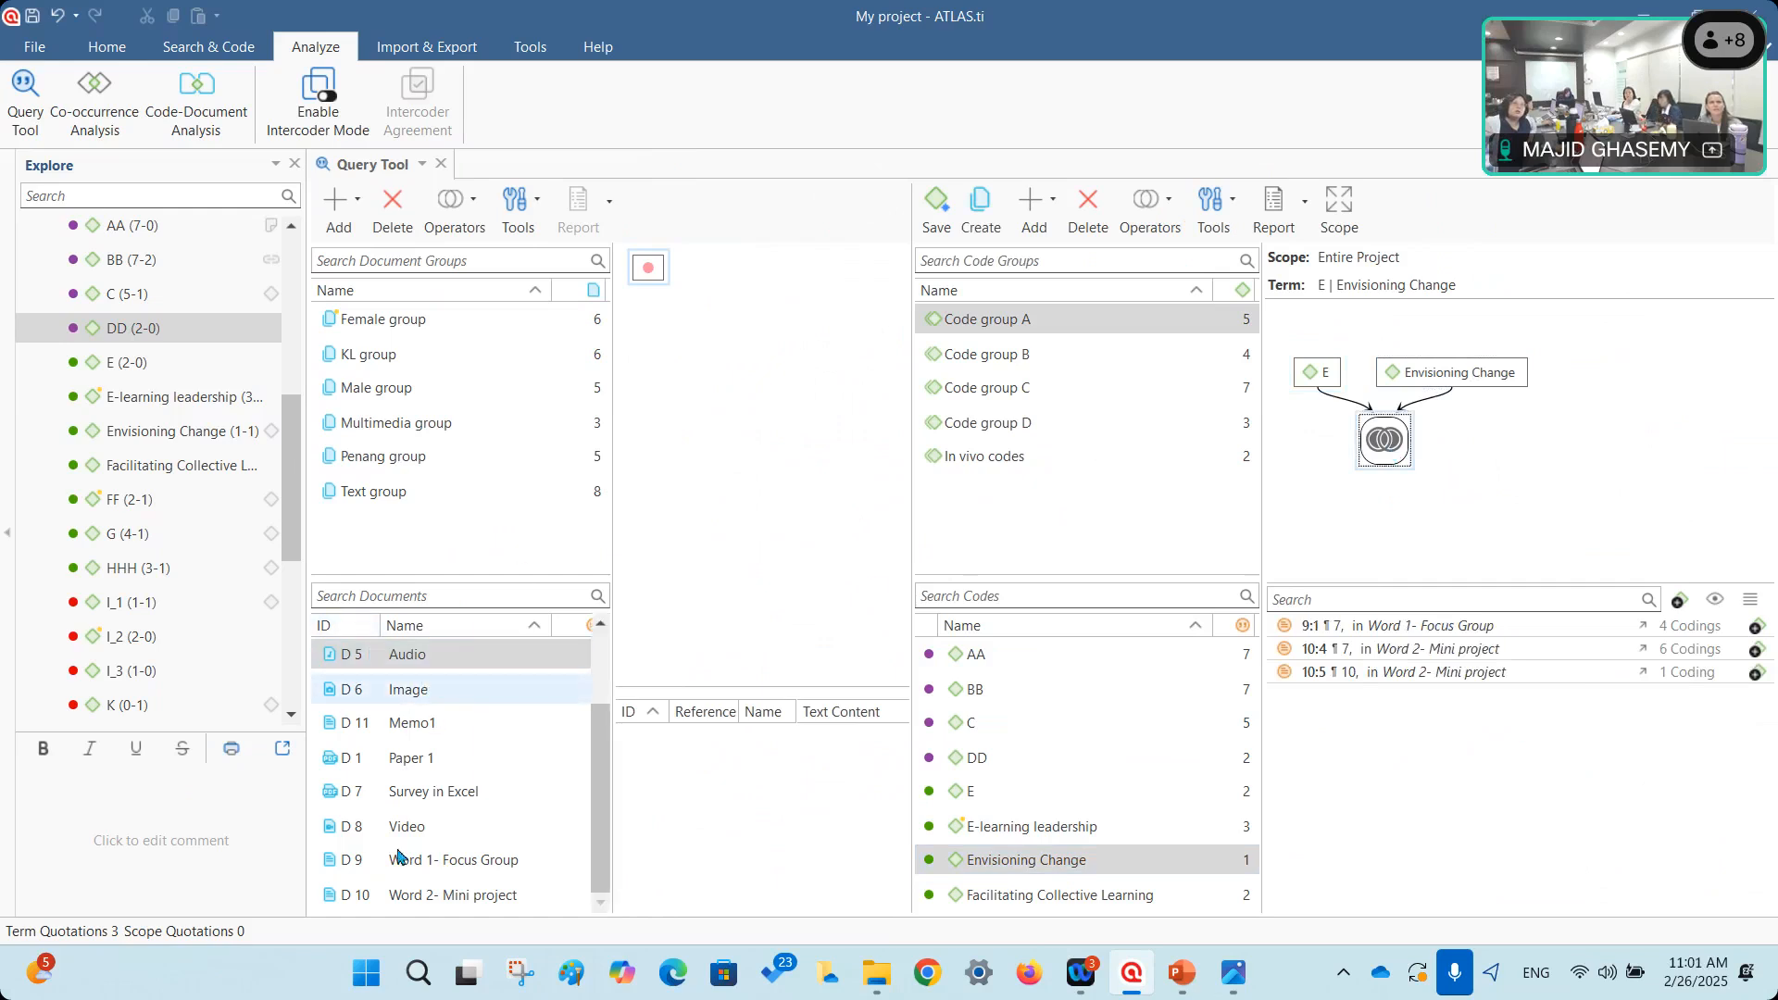
Limit the query scope to the document Word 1- Focus Group.
{"action": "left_click_drag", "start_coordinate": [399, 858], "coordinate": [648, 325]}
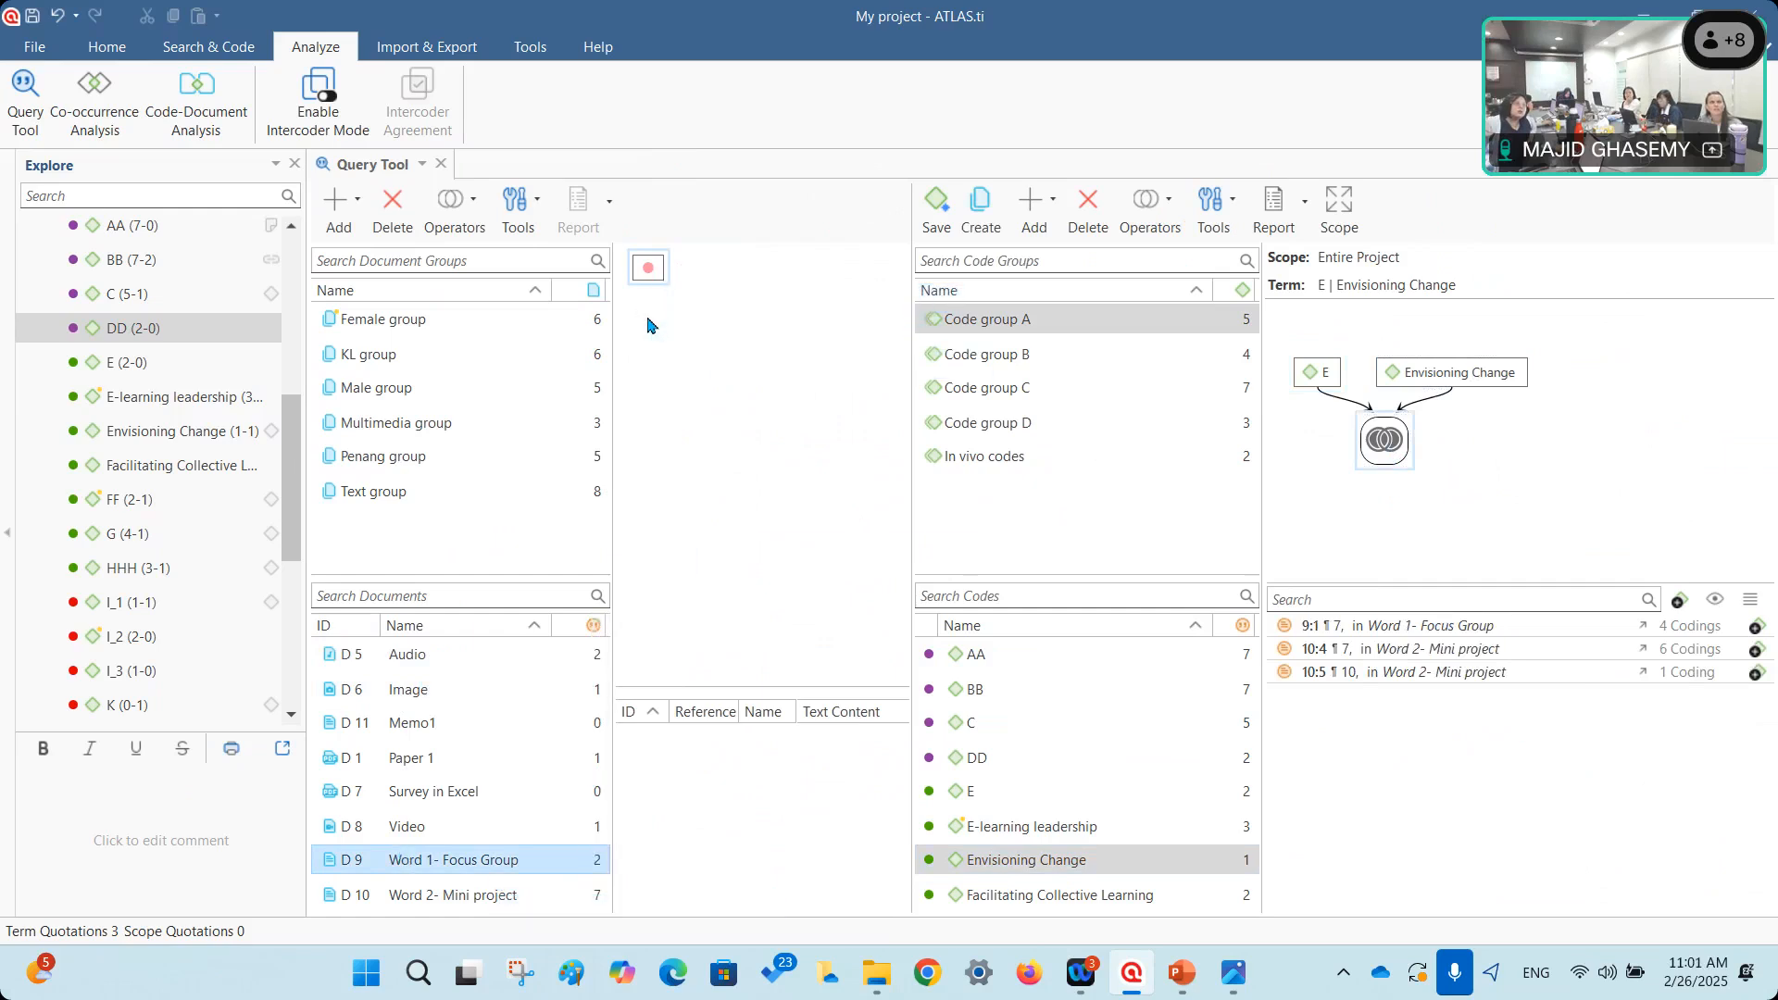
{"action": "left_click_drag", "start_coordinate": [353, 892], "coordinate": [639, 326]}
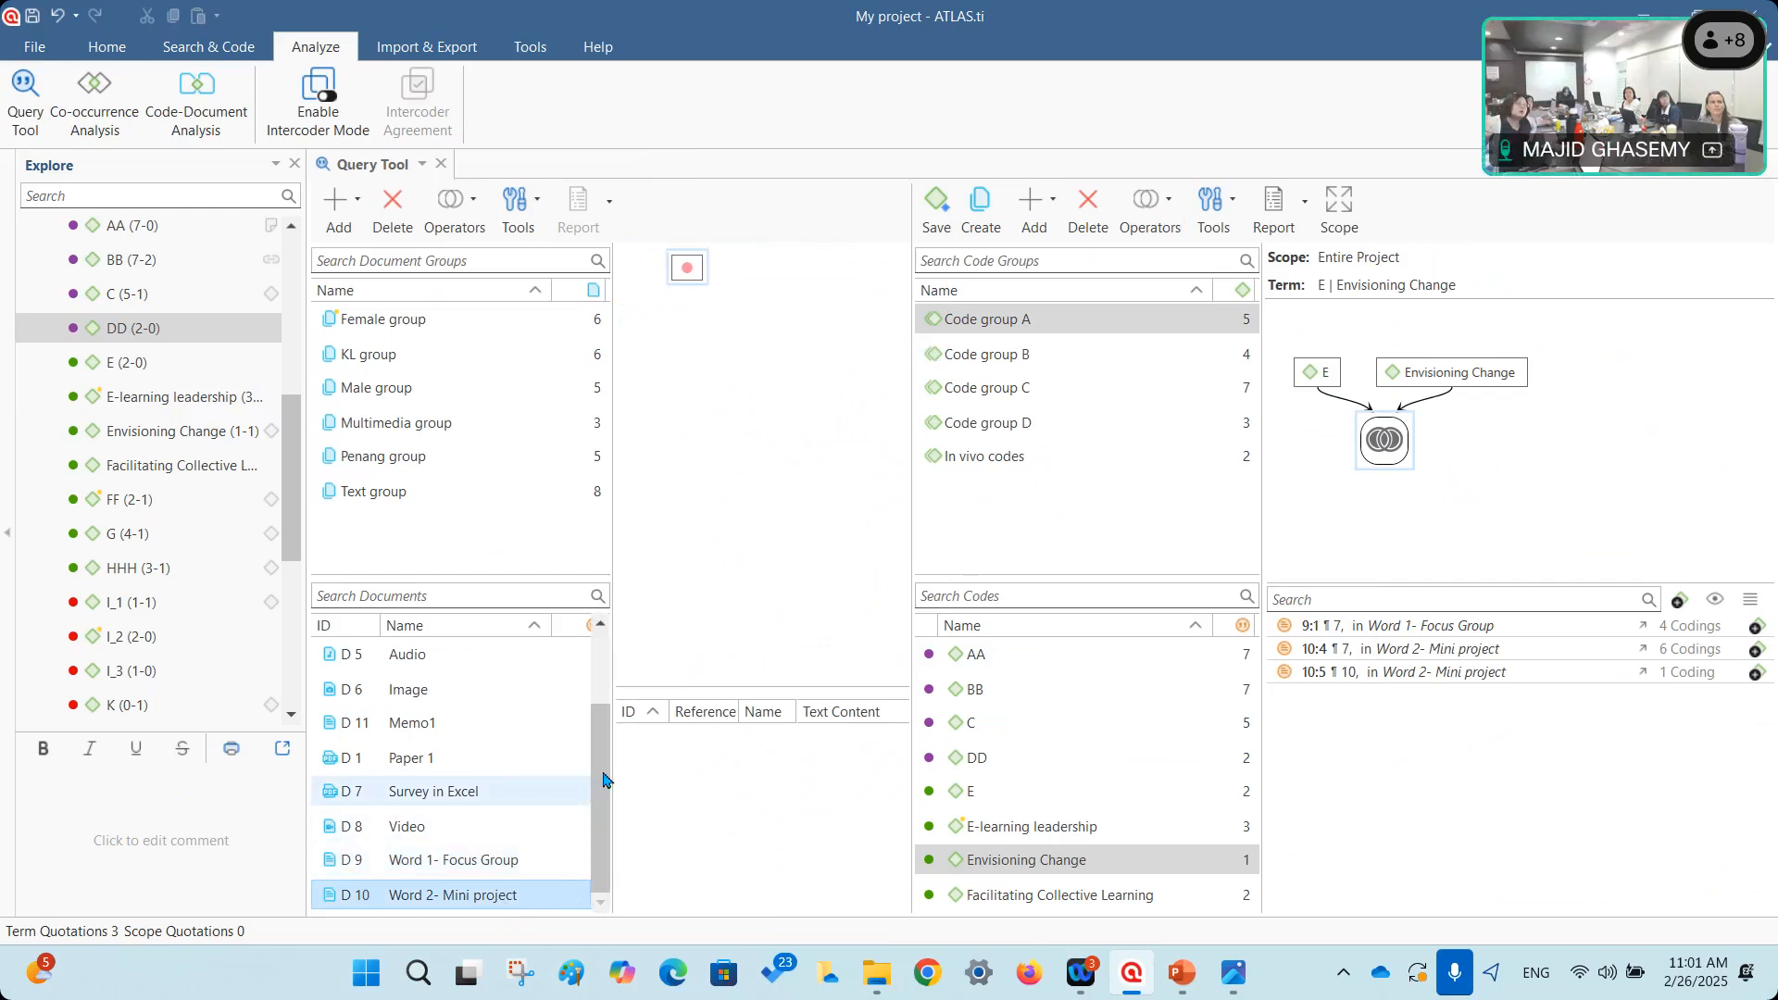
{"action": "left_click_drag", "start_coordinate": [407, 857], "coordinate": [604, 354]}
{"action": "left_click_drag", "start_coordinate": [464, 859], "coordinate": [694, 341]}
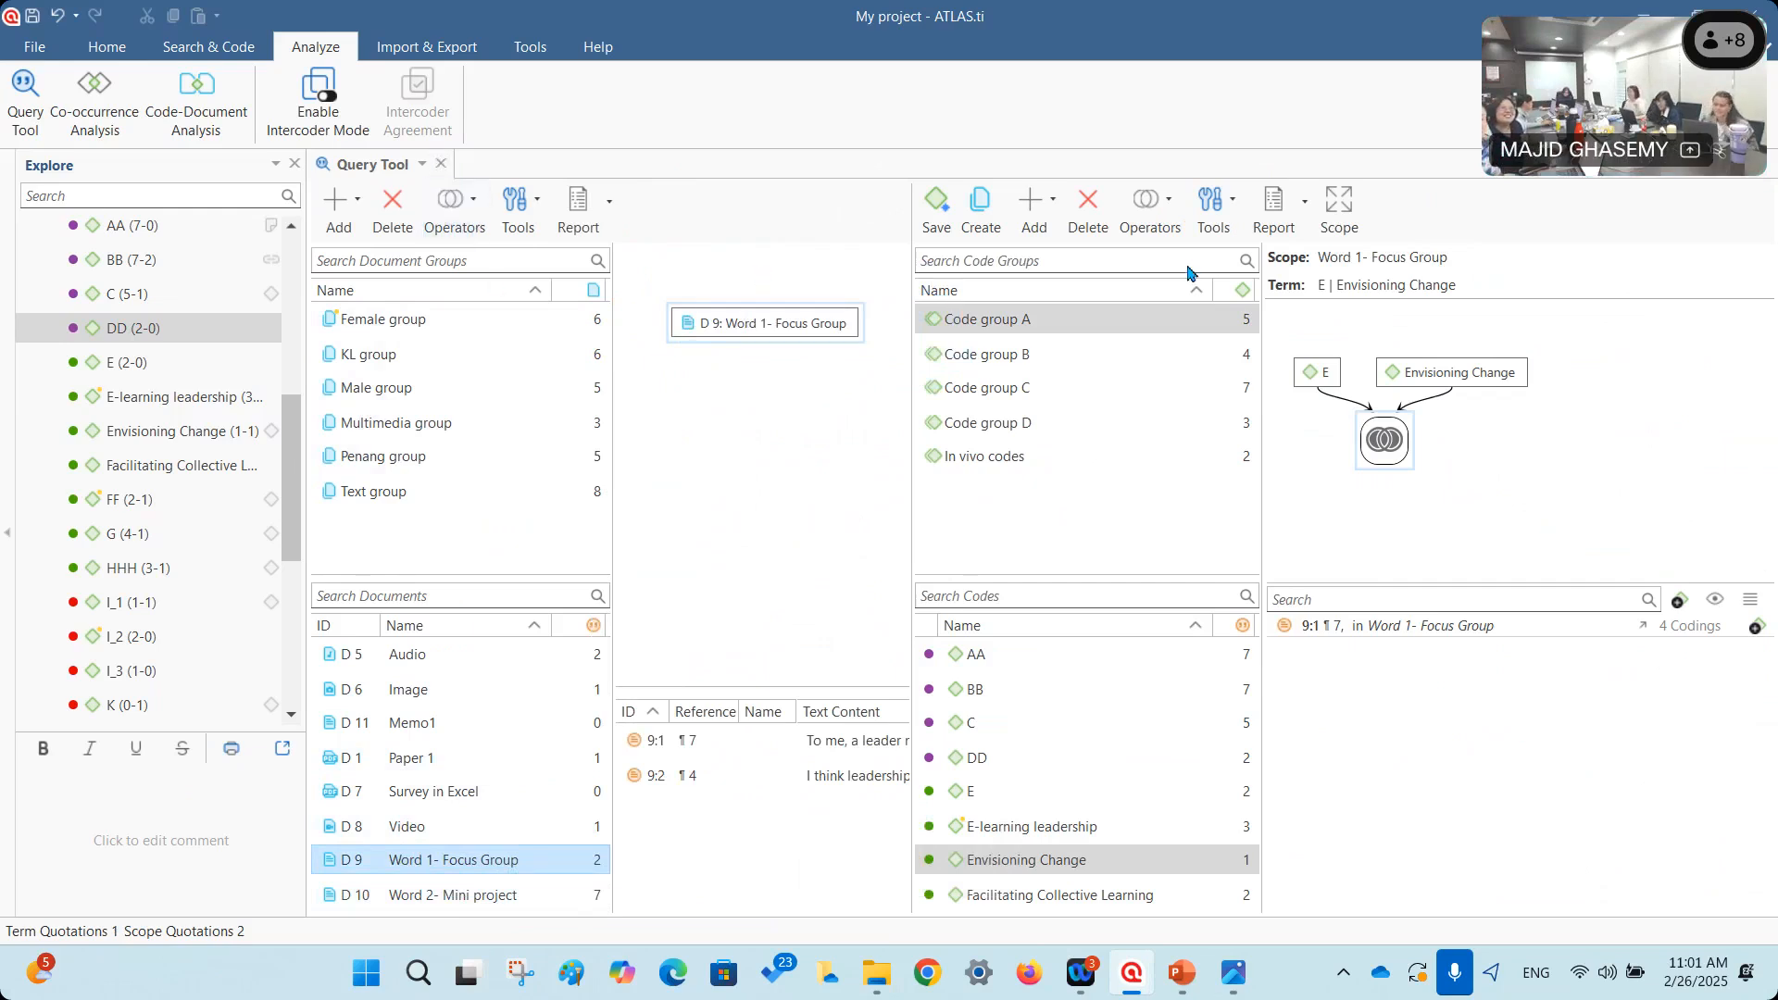
Compare the quotations of code E and code Envisioning Change within the limited document scope.
{"action": "left_click", "coordinate": [1319, 382]}
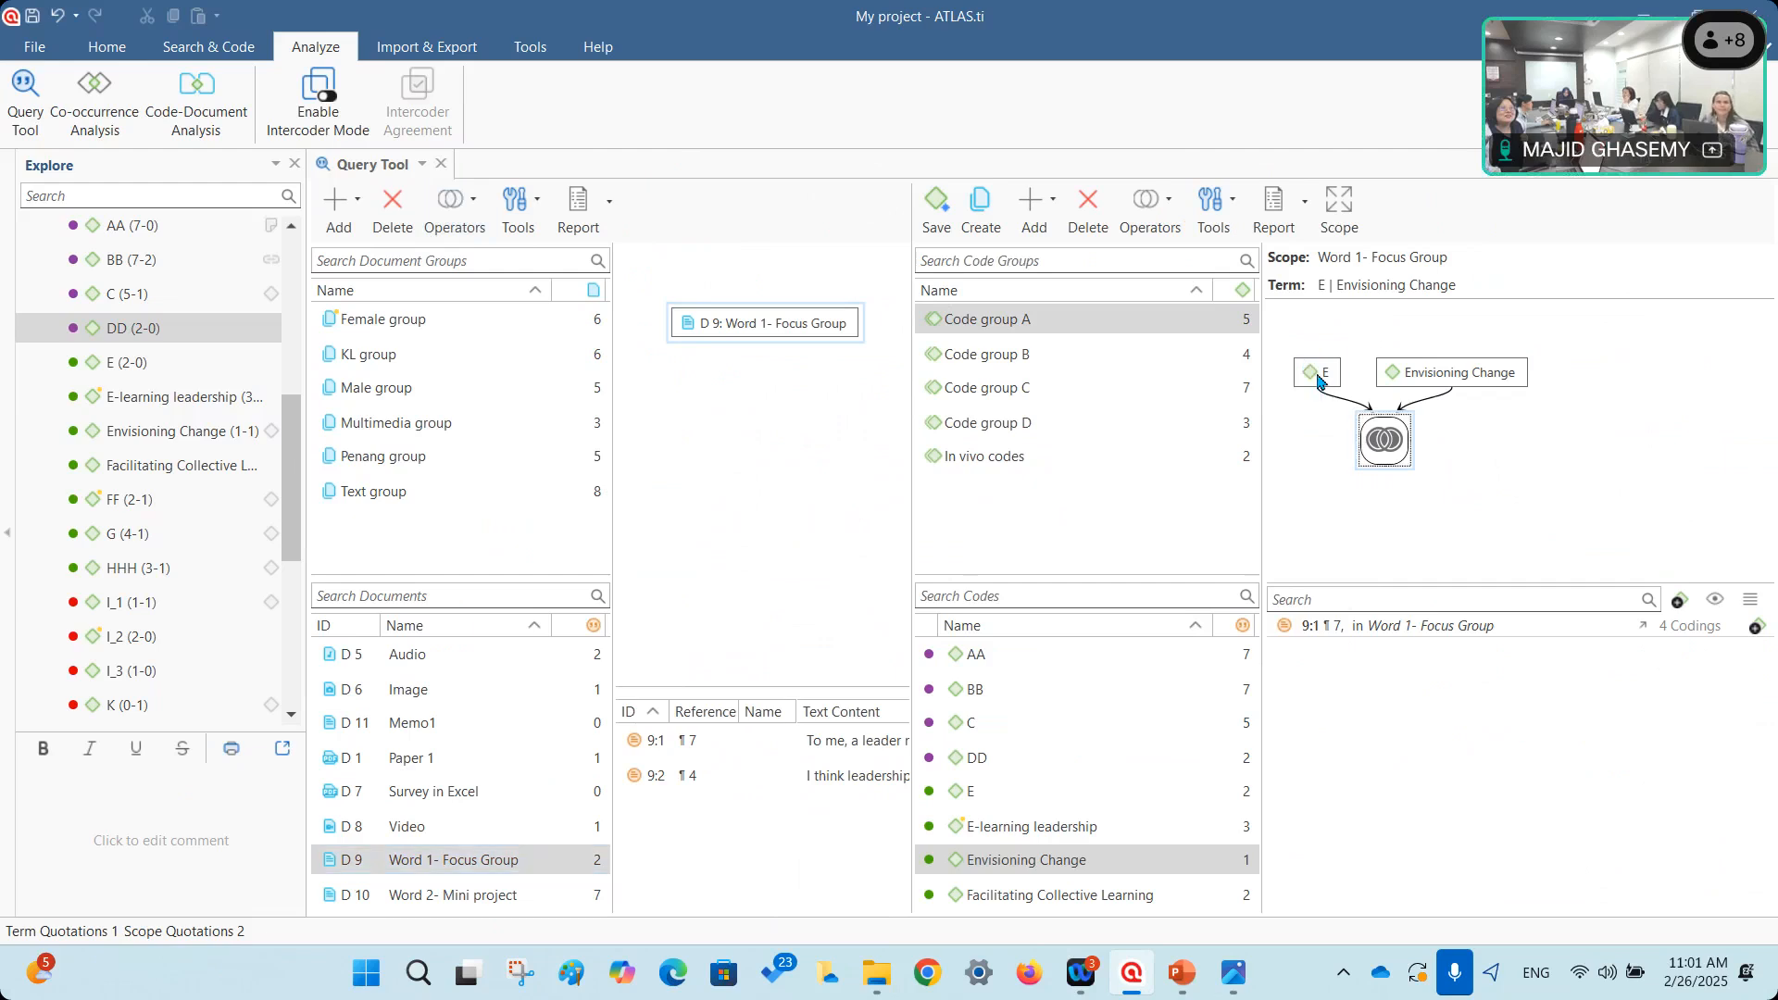
{"action": "left_click", "coordinate": [1420, 376]}
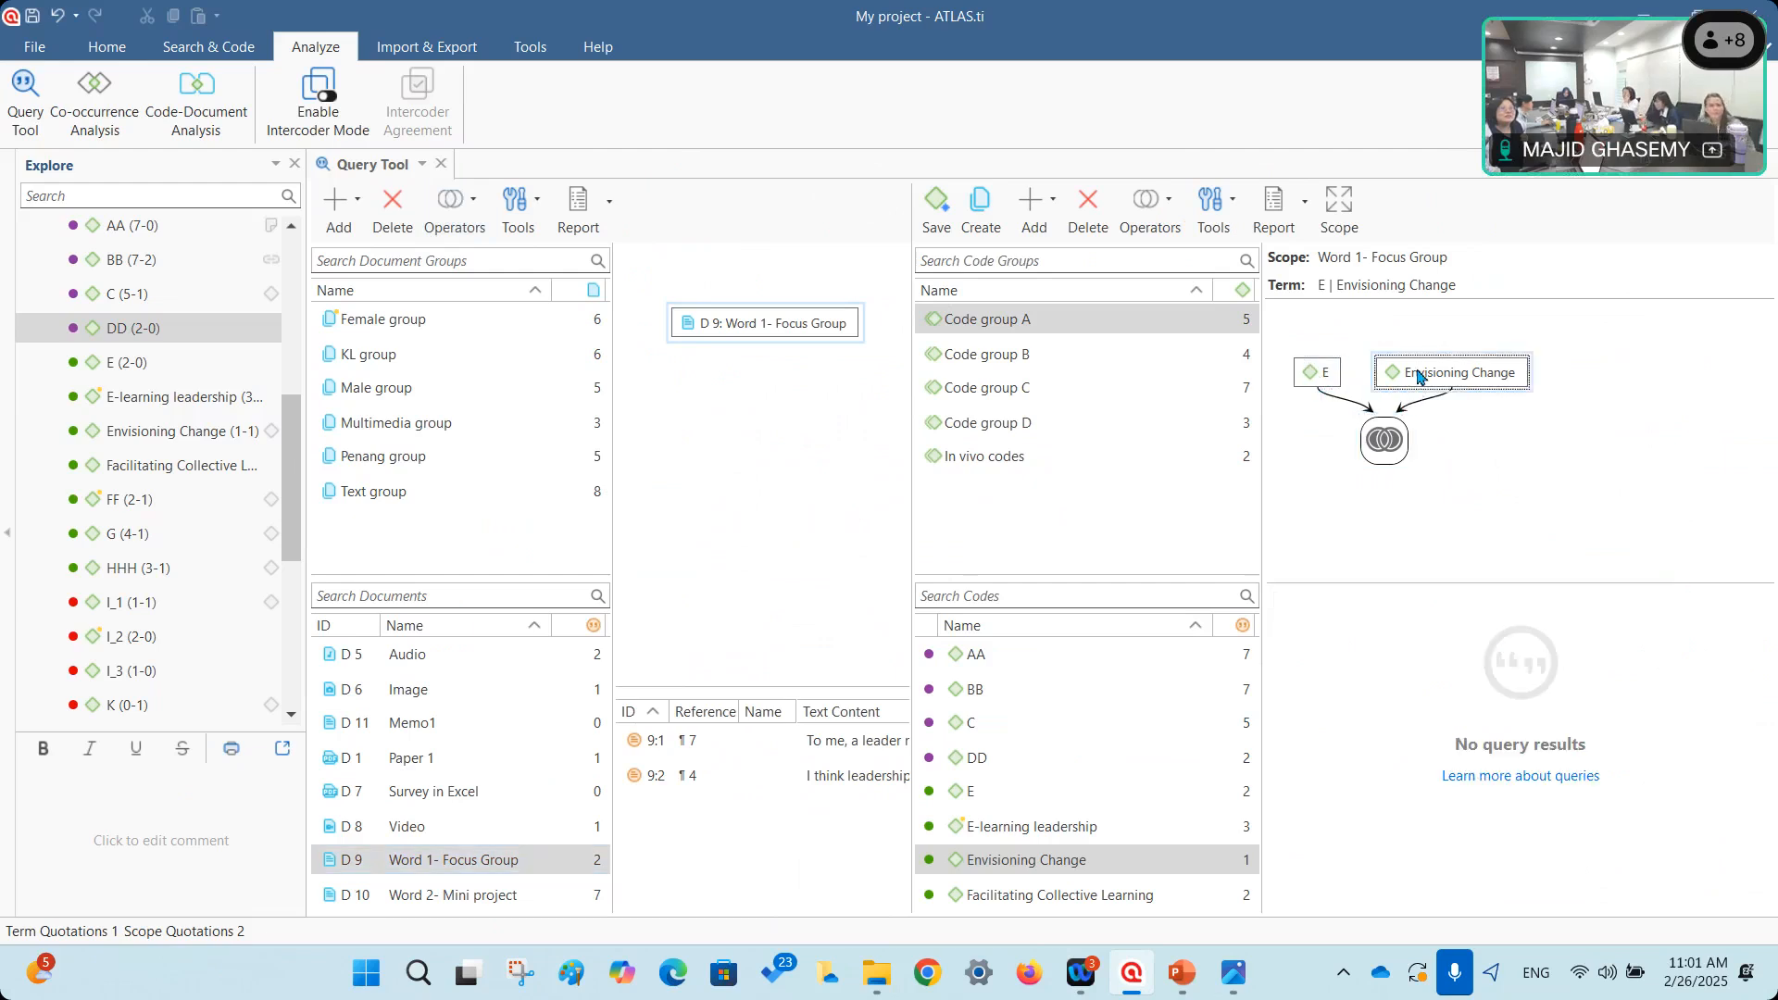
{"action": "left_click", "coordinate": [1326, 374]}
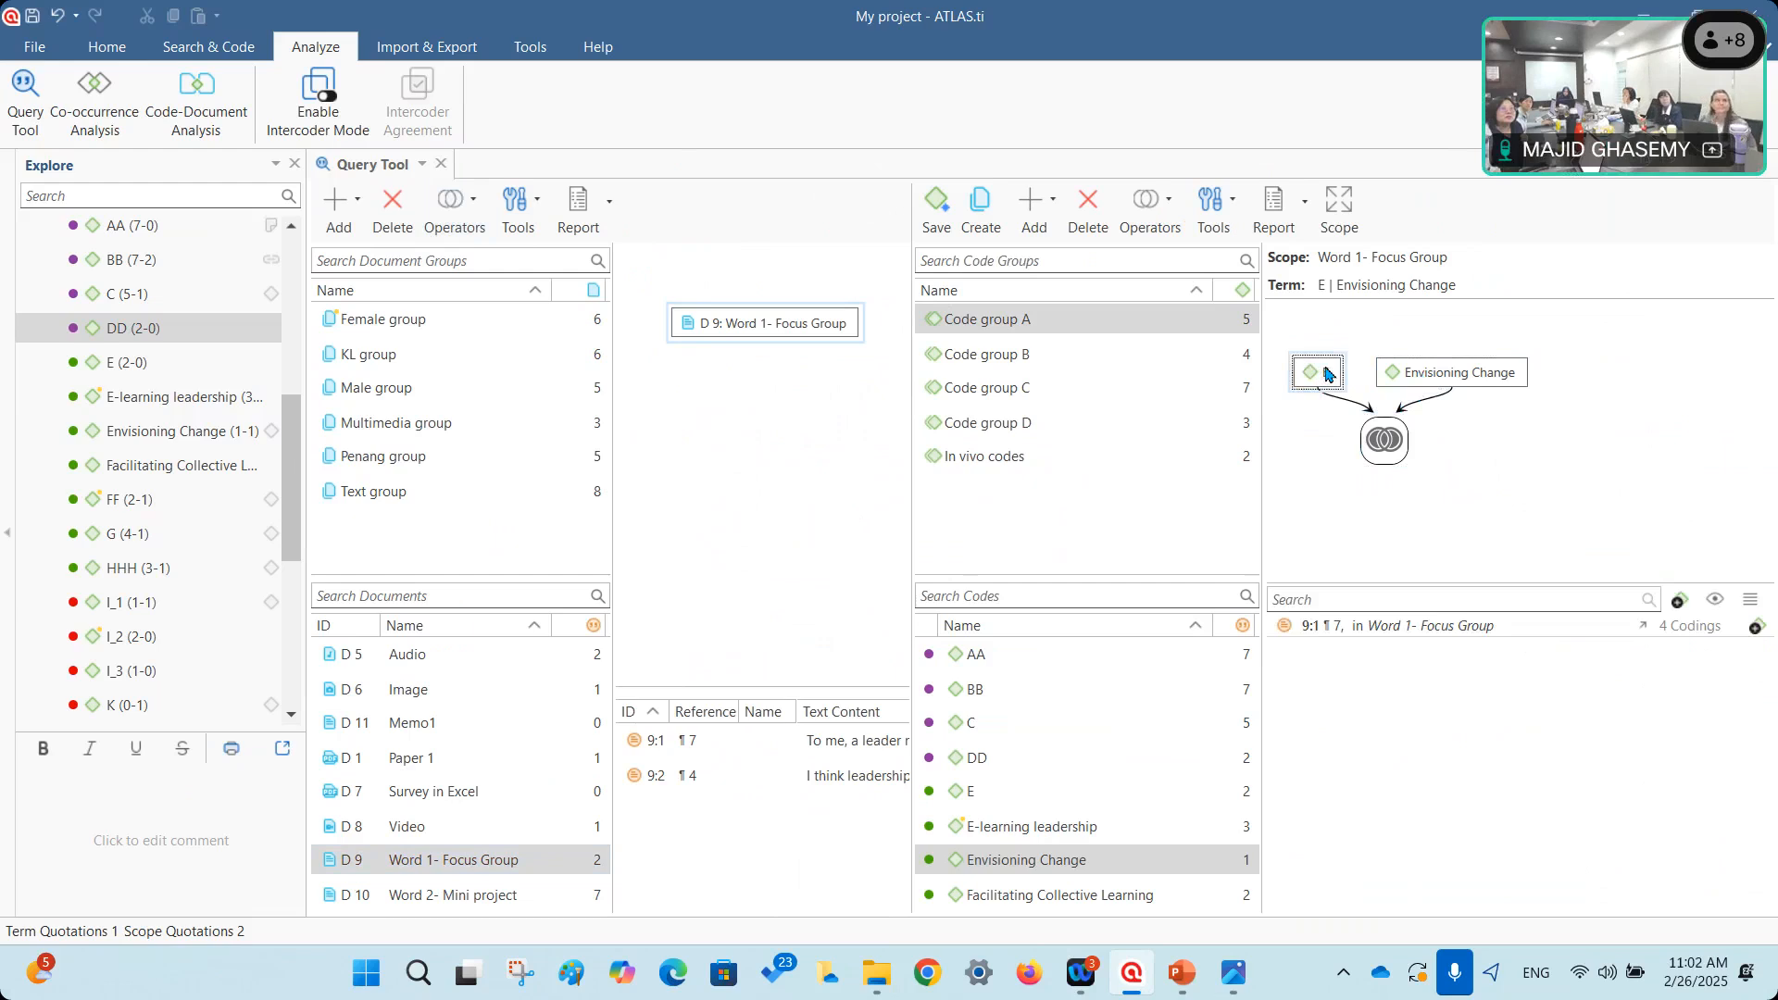
{"action": "left_click", "coordinate": [1411, 378]}
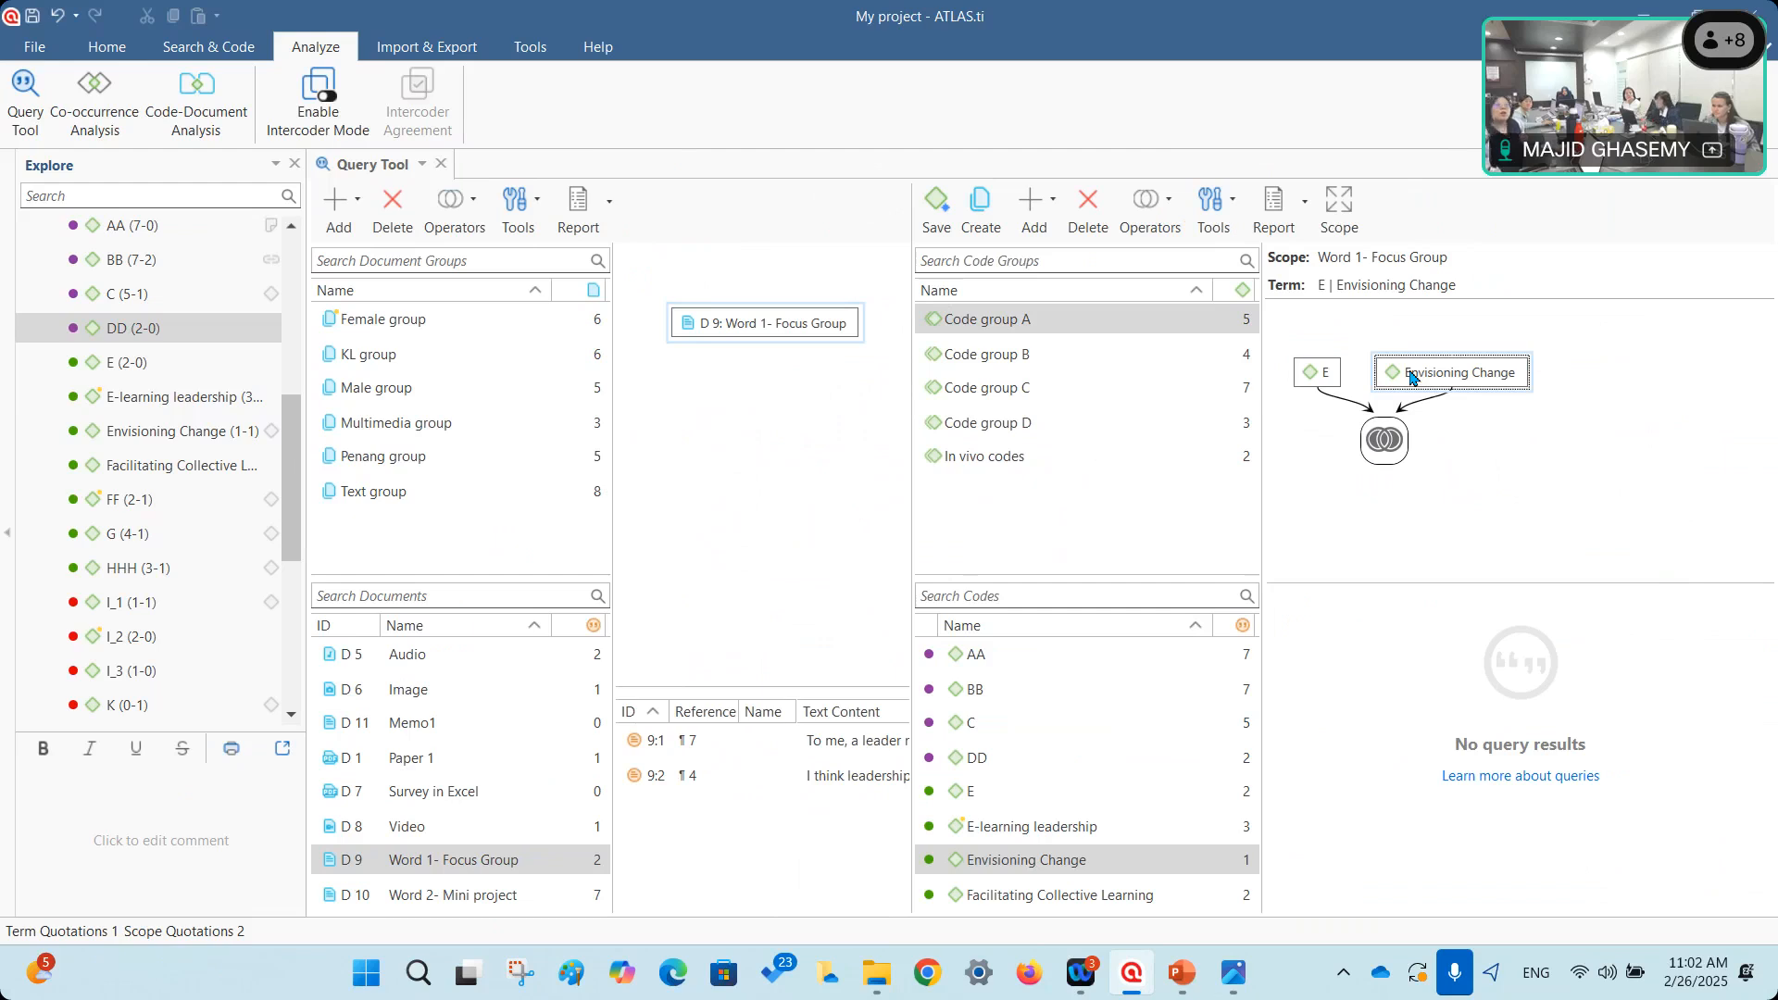
{"action": "left_click", "coordinate": [1334, 375]}
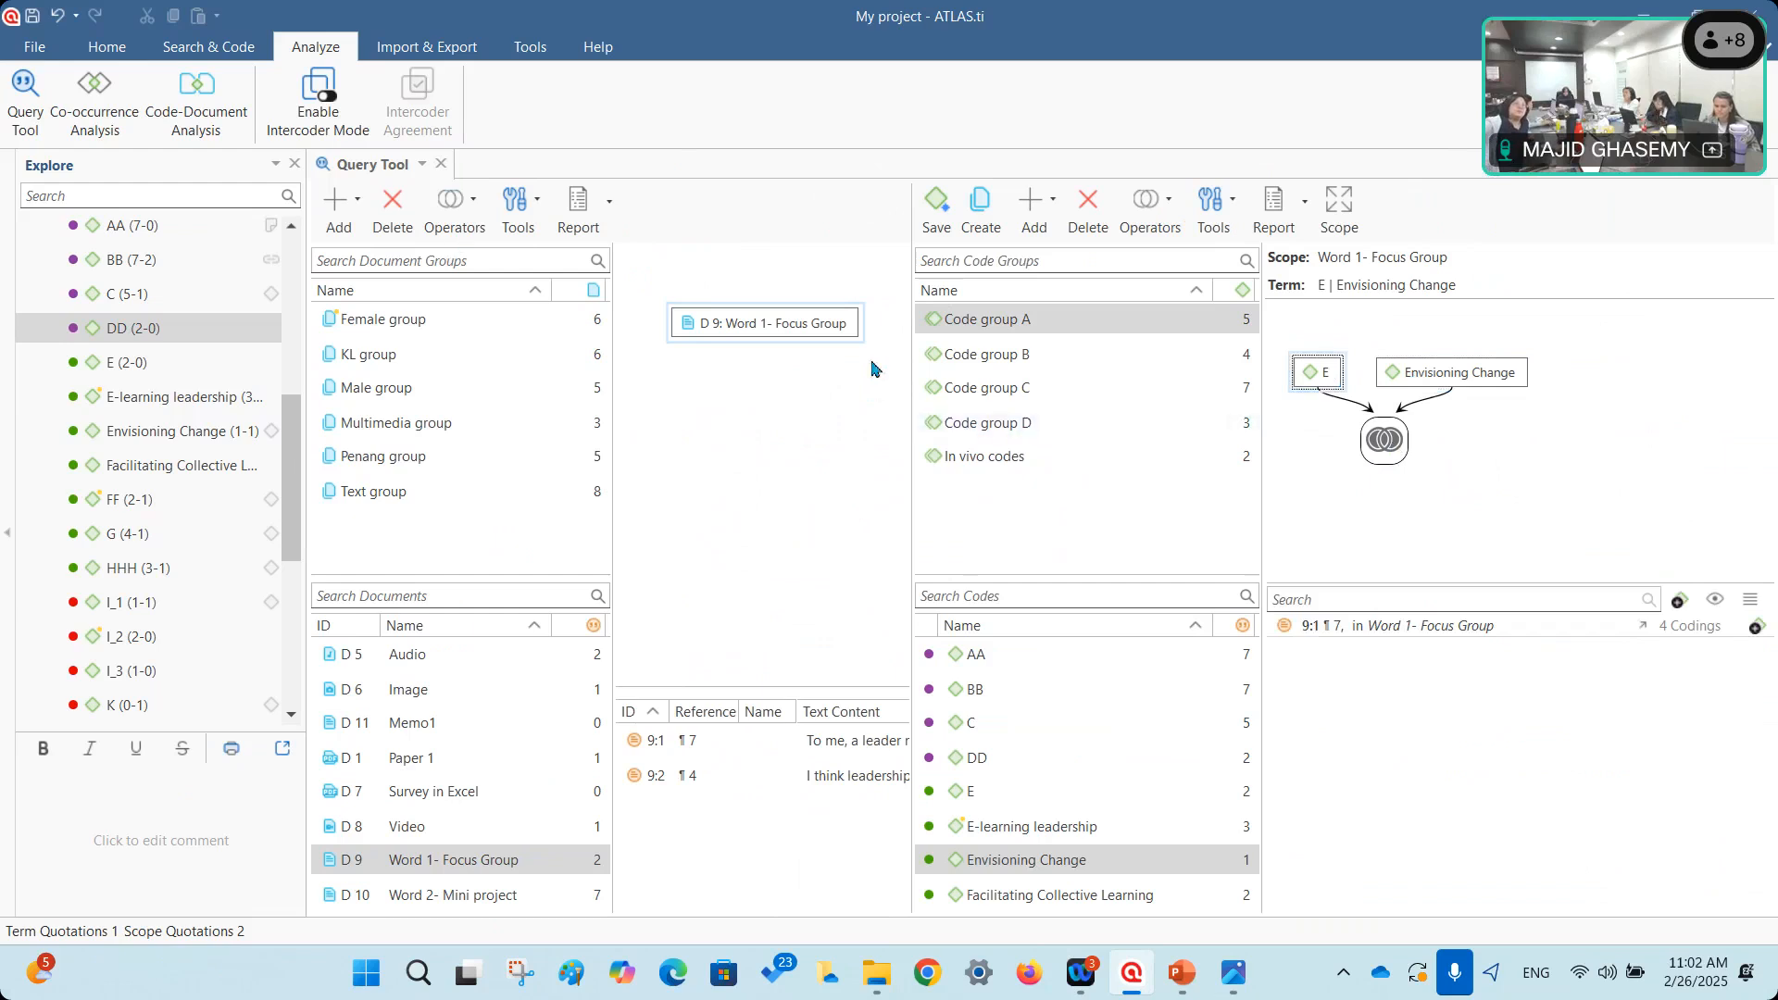
Remove Word 1- Focus Group from the scope and display the OR operator's quotations for the entire project.
{"action": "left_click", "coordinate": [825, 326]}
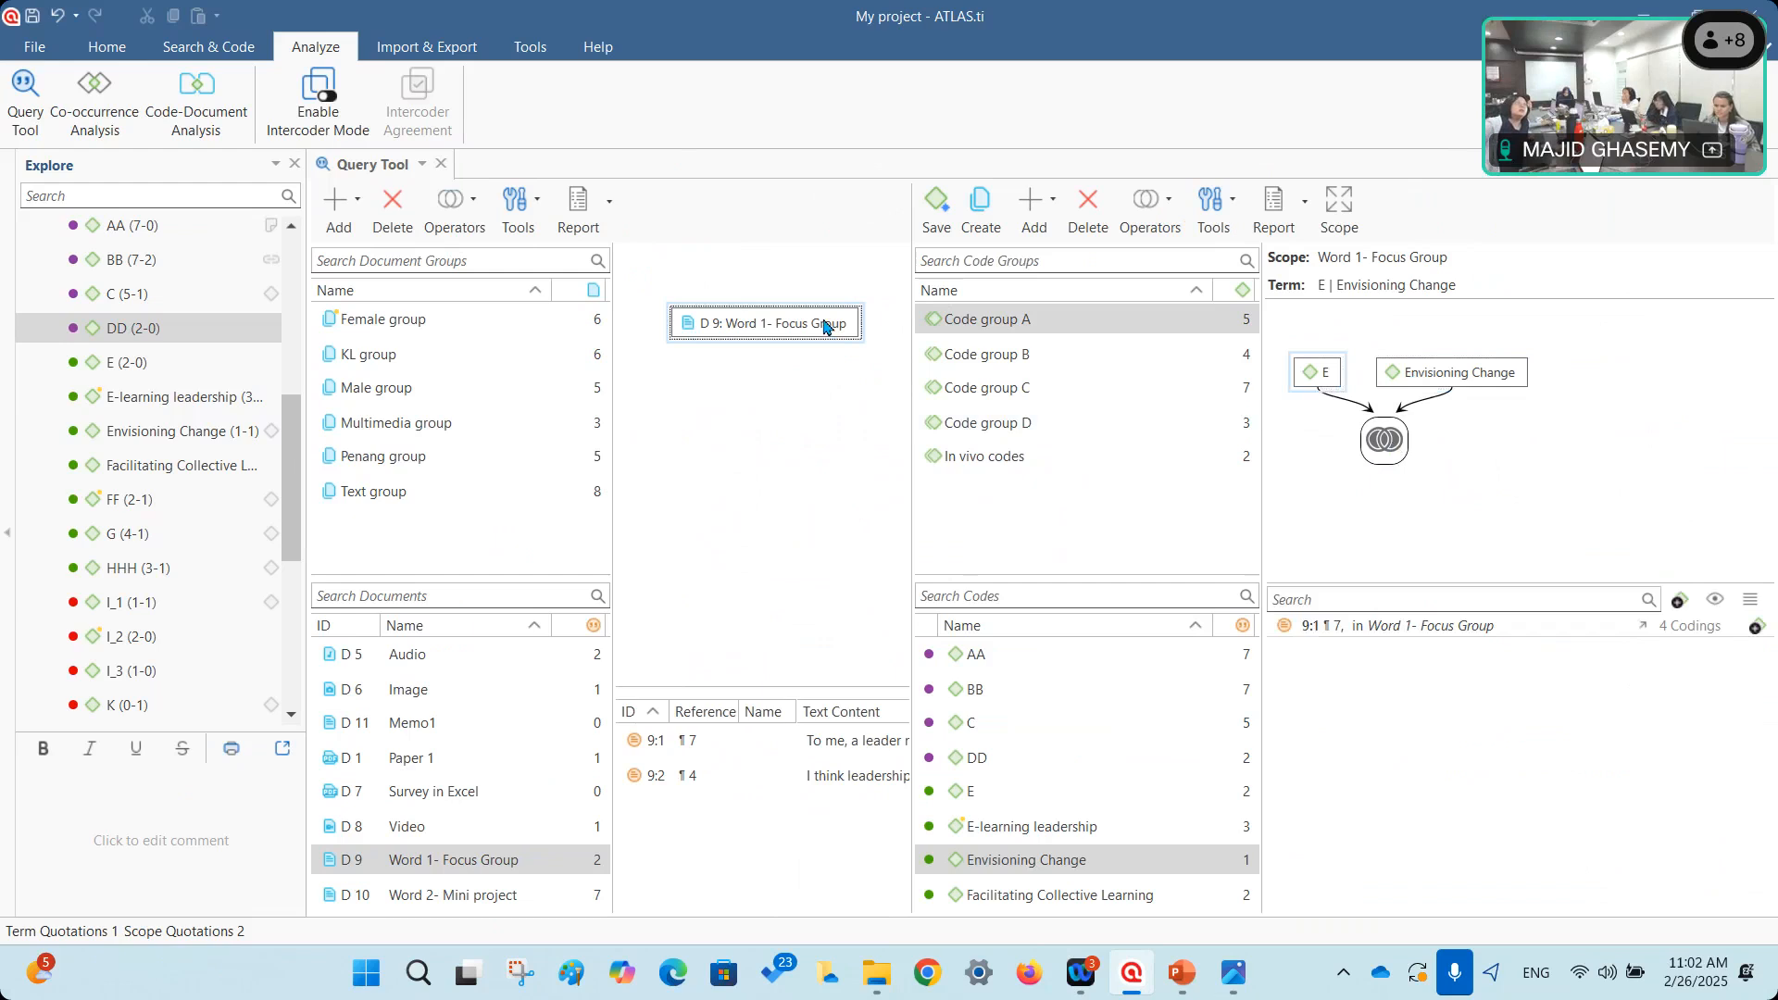
{"action": "left_click", "coordinate": [395, 211]}
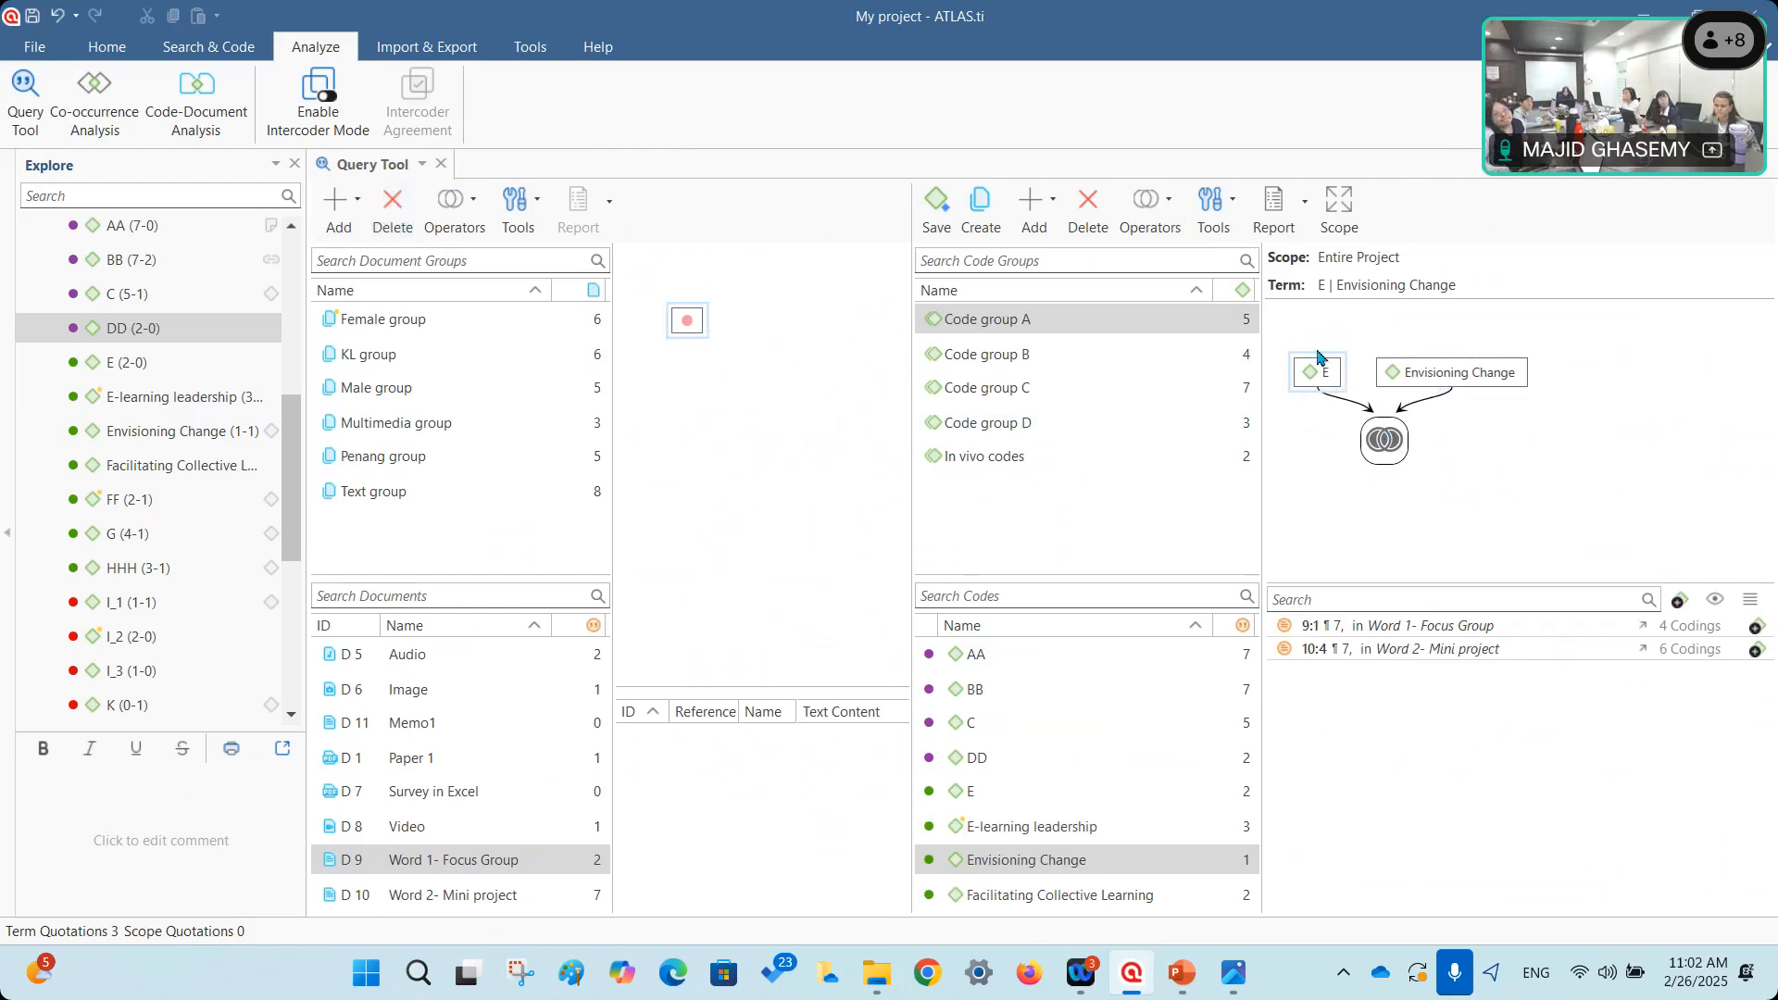
{"action": "left_click", "coordinate": [1318, 371]}
{"action": "left_click", "coordinate": [1415, 383]}
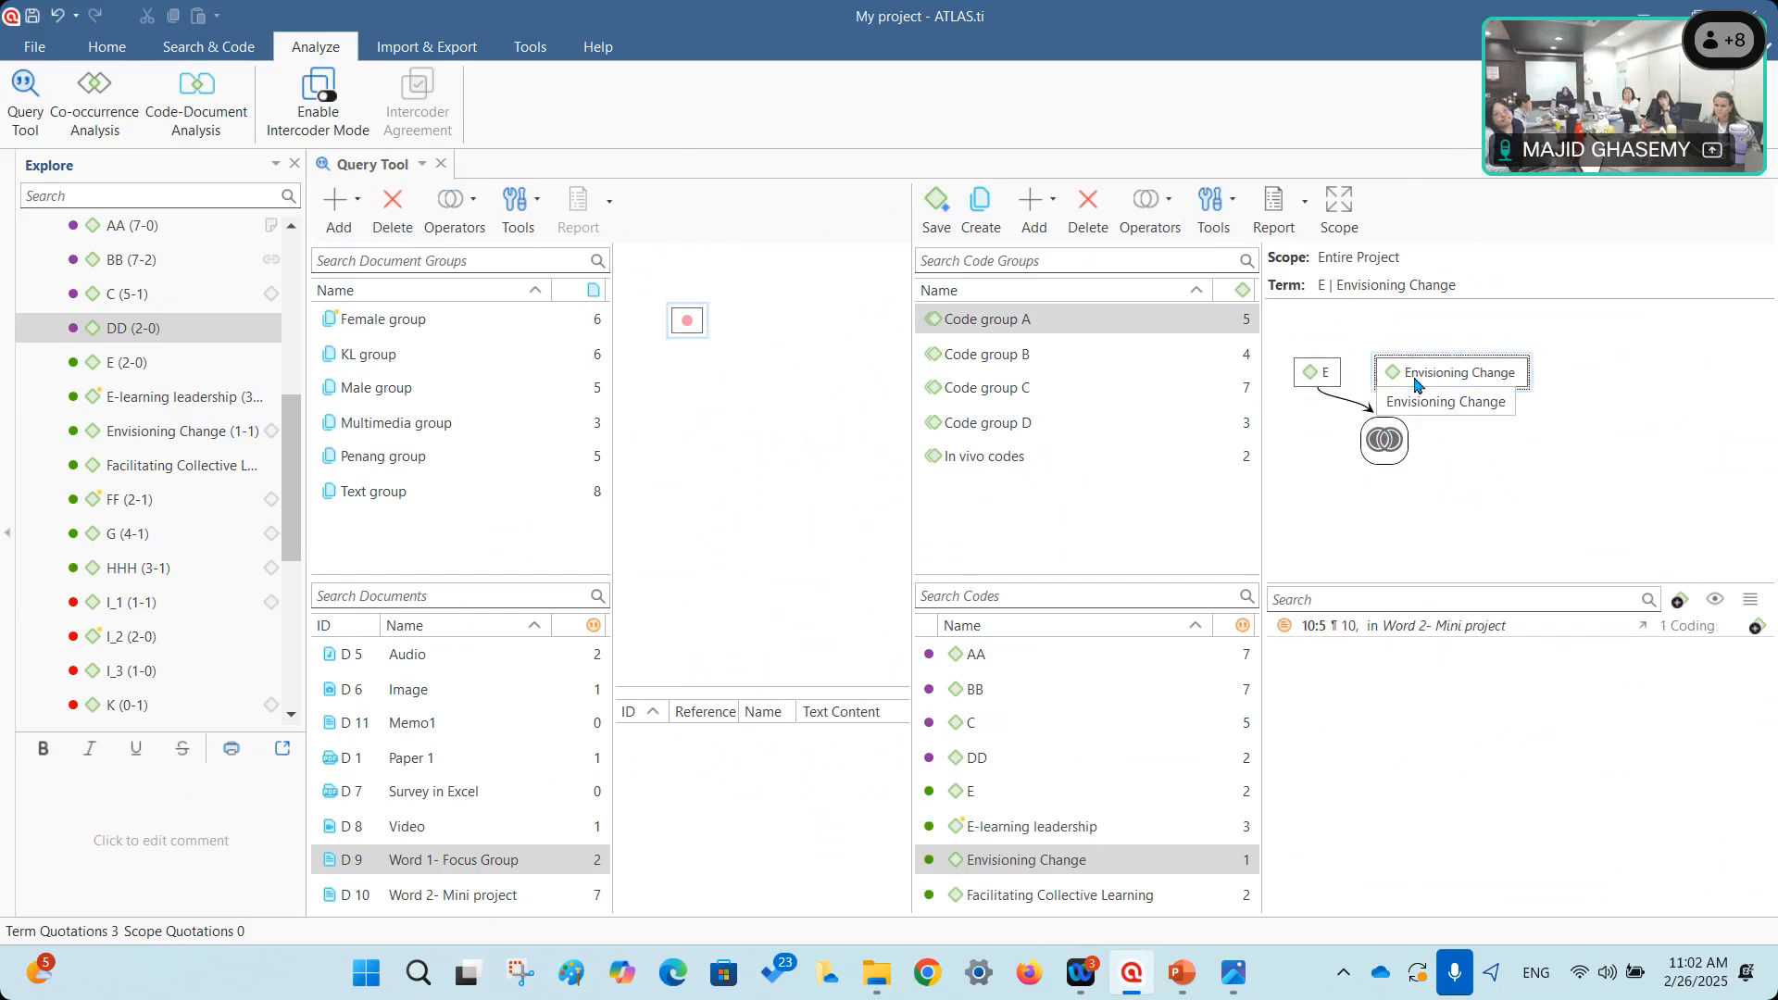
{"action": "left_click", "coordinate": [1368, 419]}
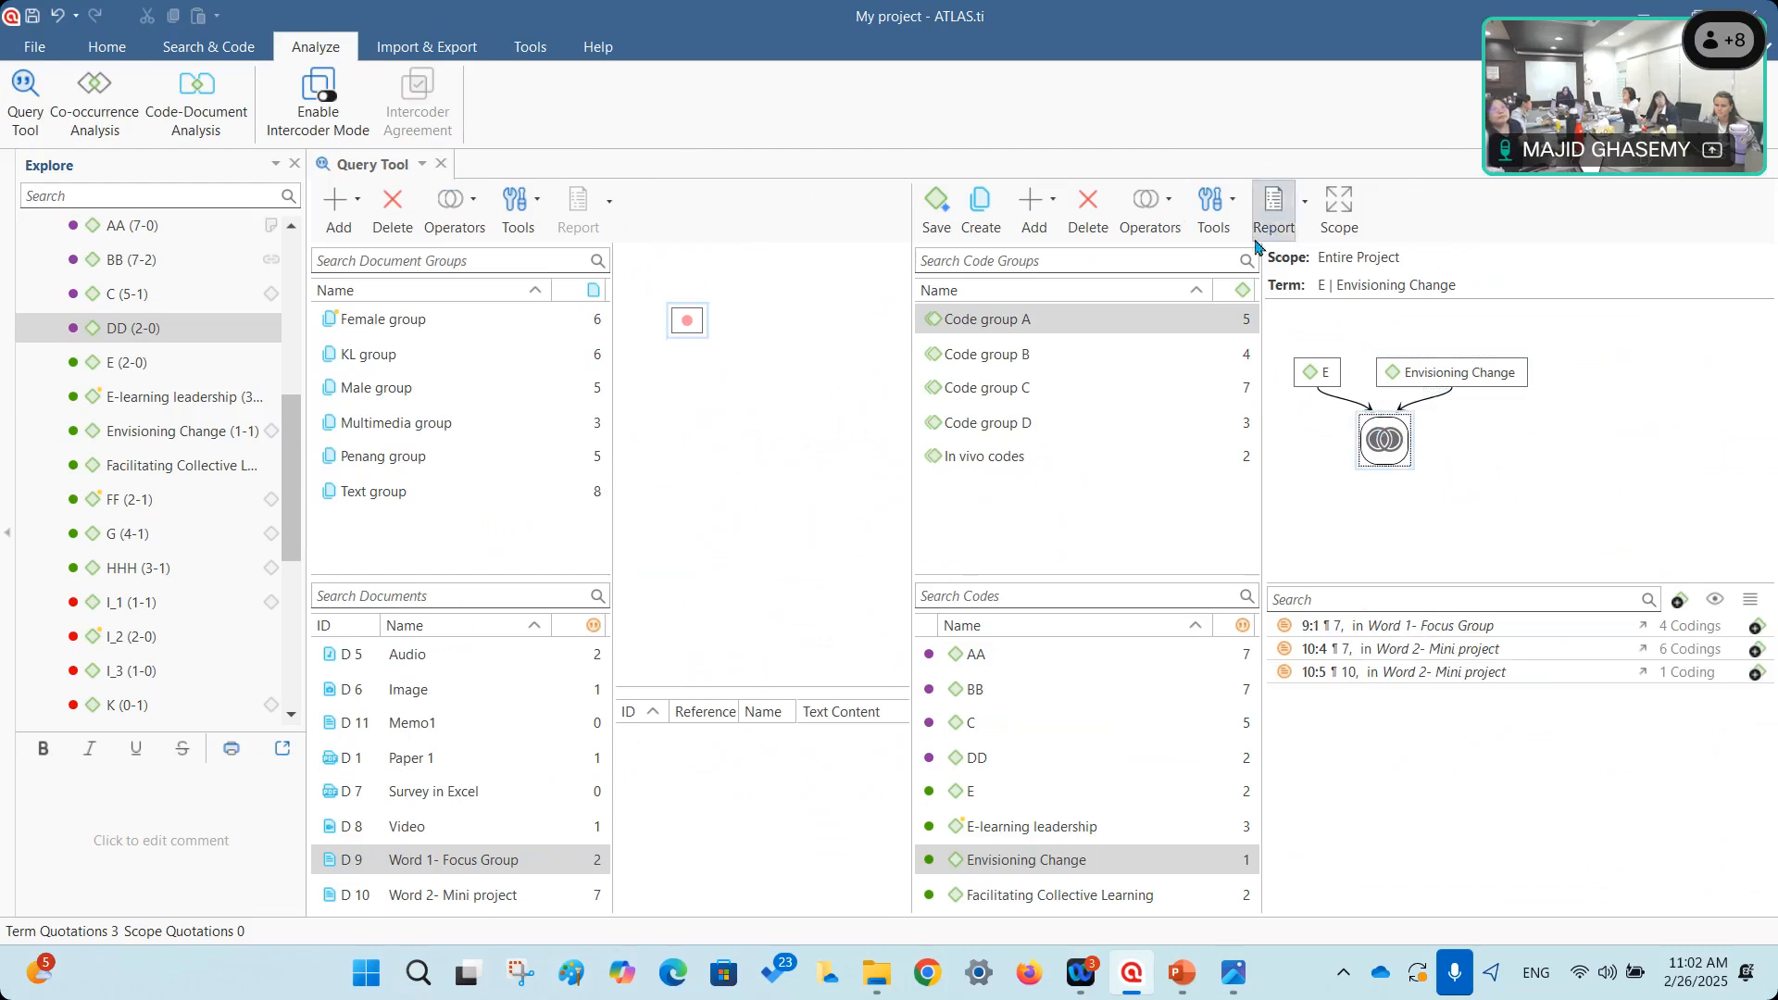
Extend the E | Envisioning Change term with a second OR operator and code HHH, and display the new operator's quotations.
{"action": "left_click", "coordinate": [1168, 200]}
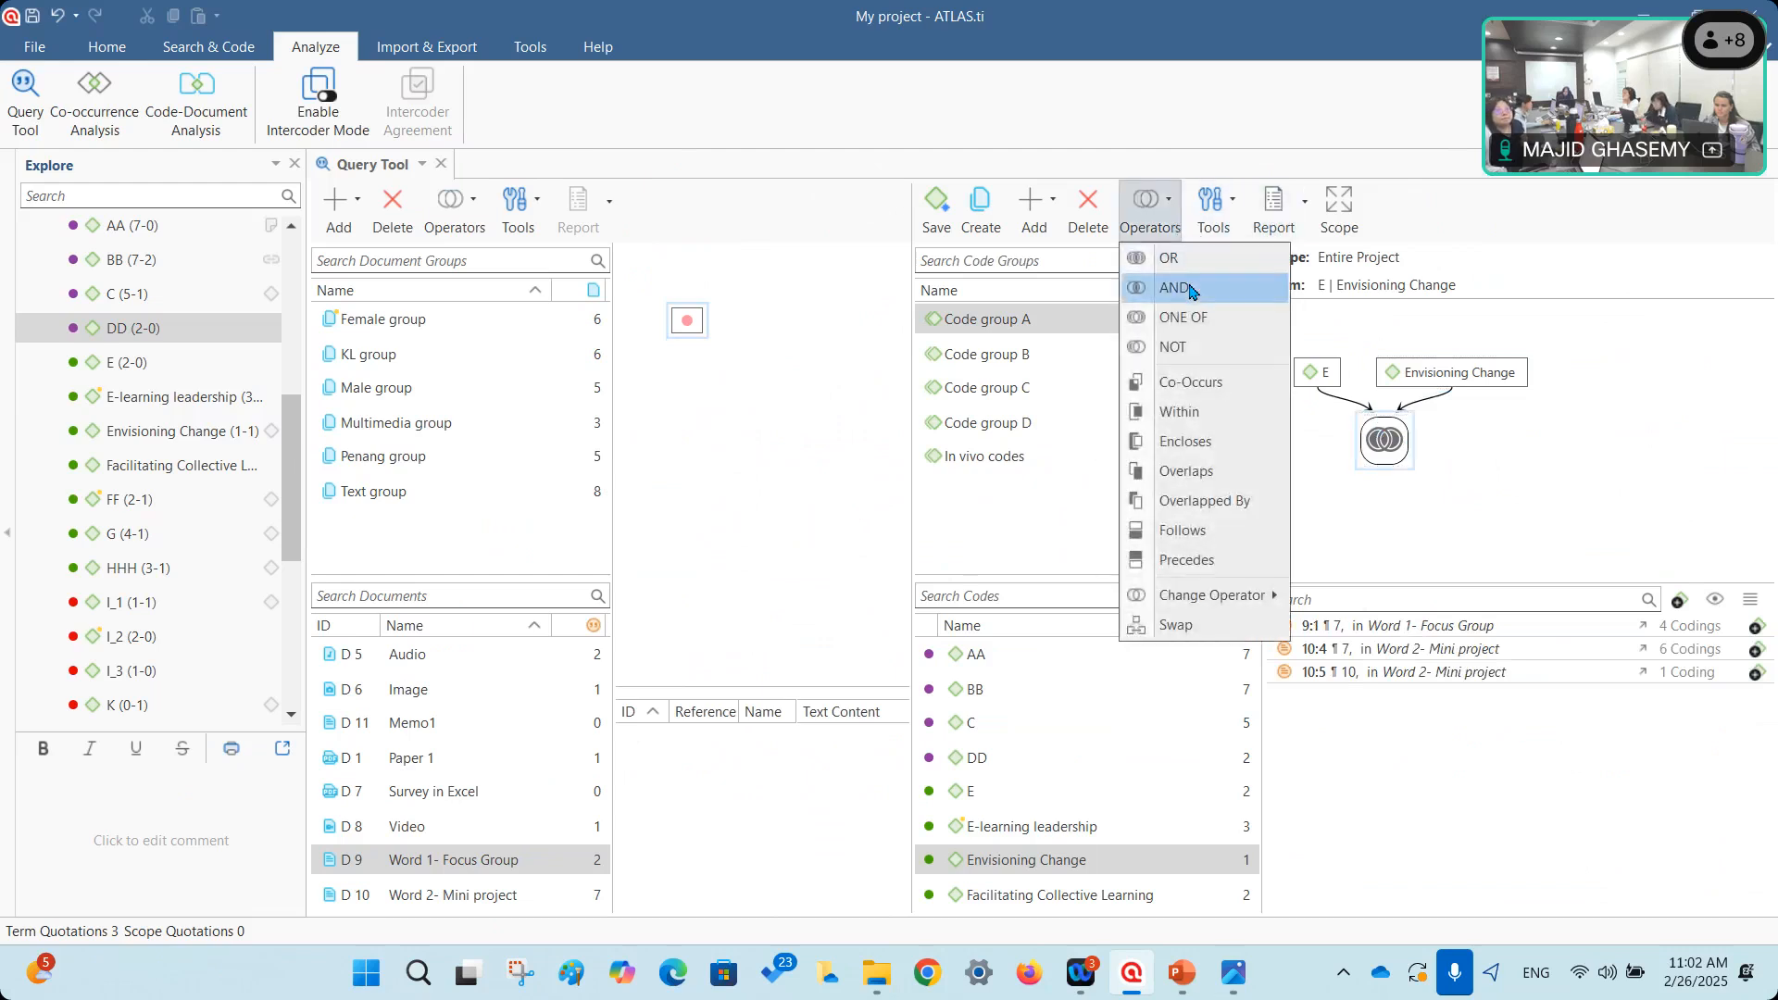
{"action": "left_click", "coordinate": [1172, 258]}
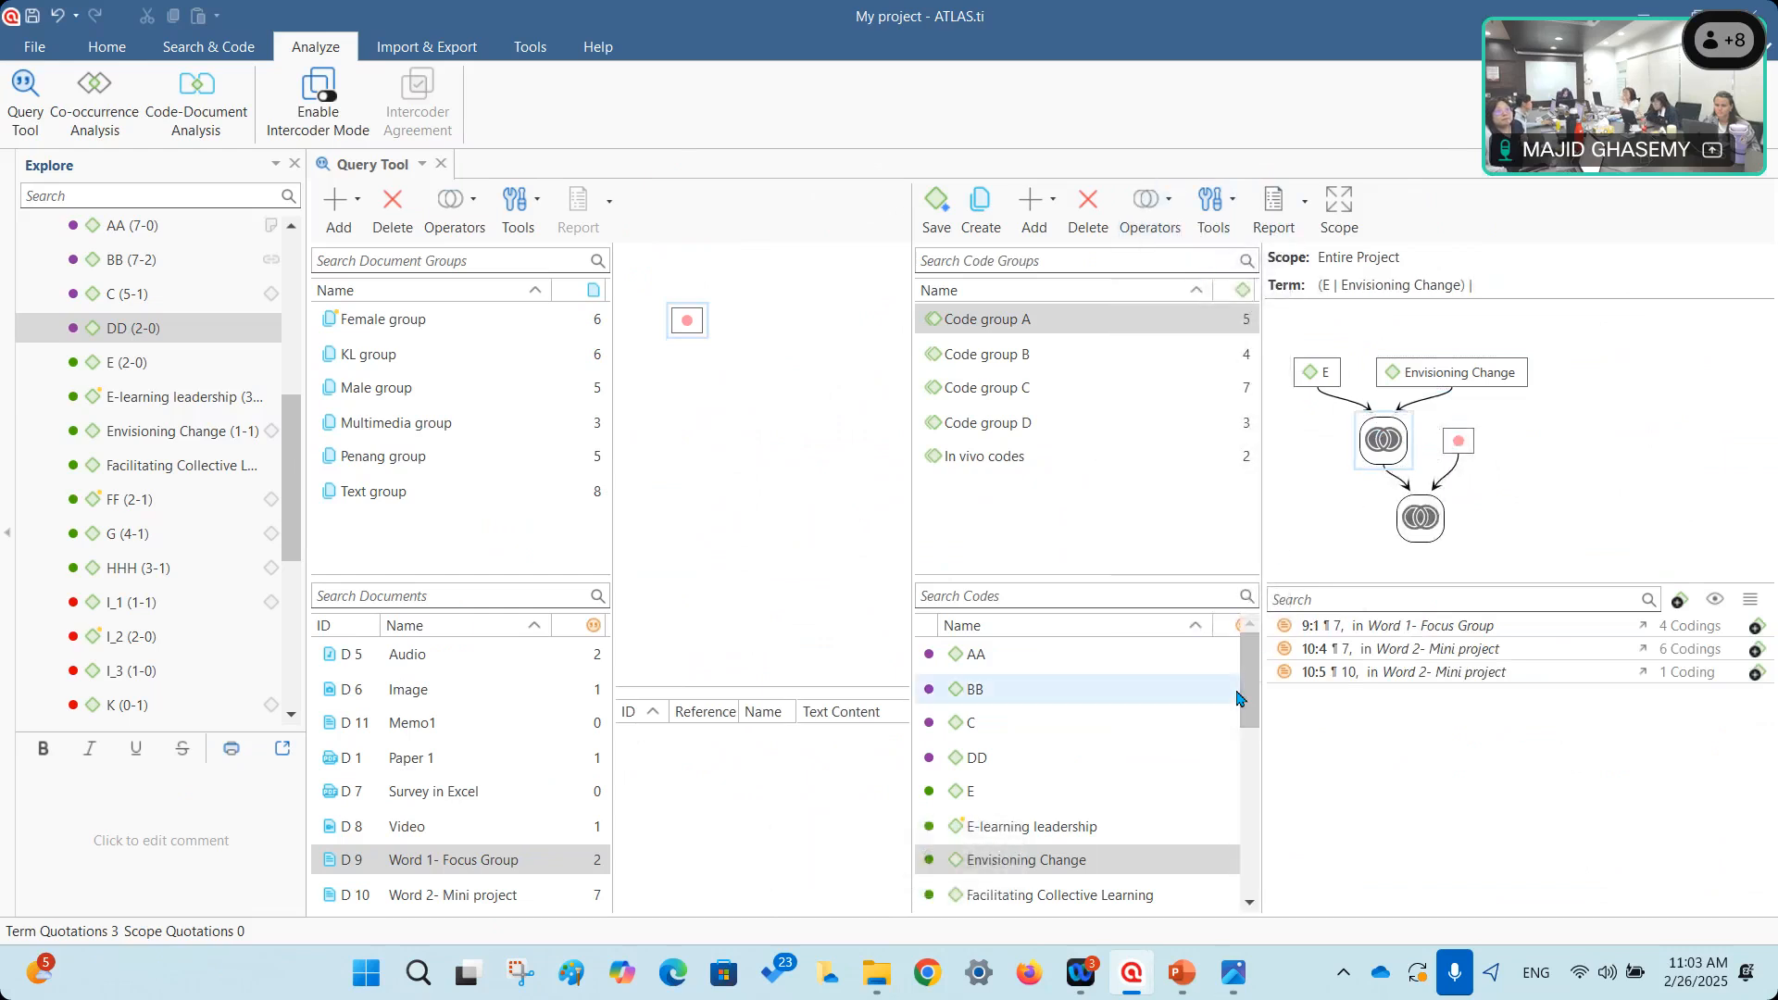
{"action": "scroll", "coordinate": [1237, 696], "scroll_direction": "down", "scroll_amount": 2}
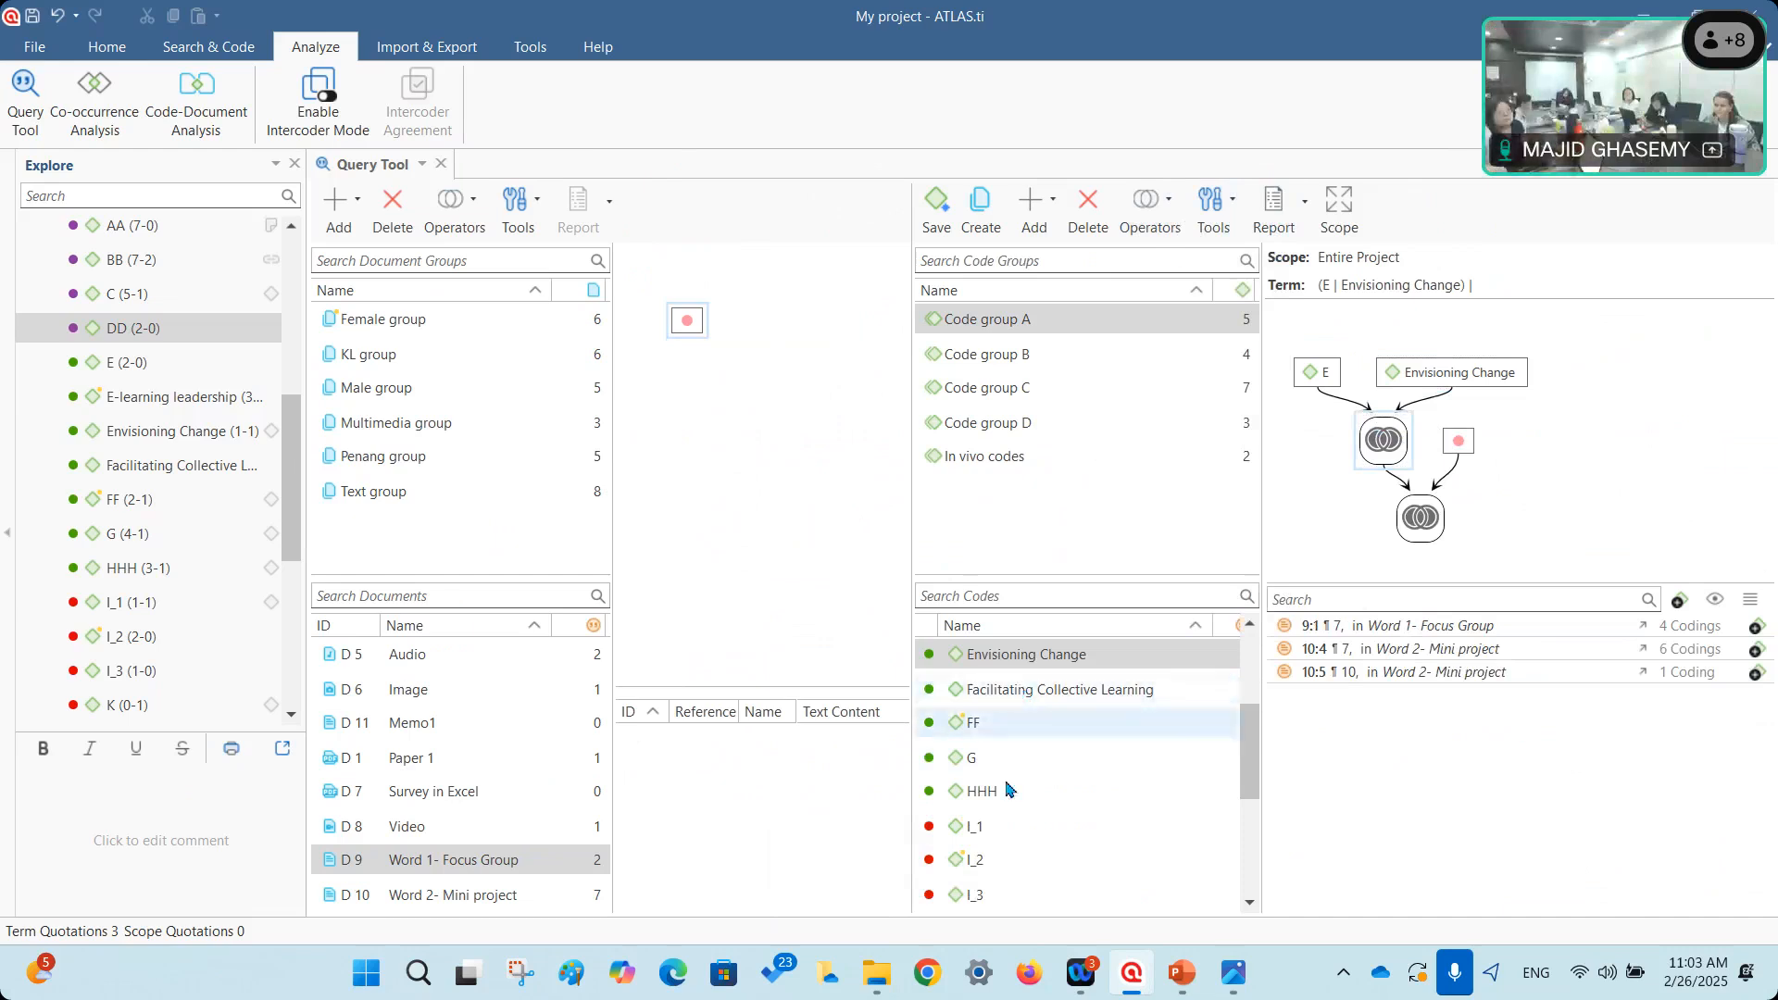
{"action": "left_click", "coordinate": [1007, 791]}
{"action": "left_click_drag", "start_coordinate": [1065, 765], "coordinate": [1470, 465]}
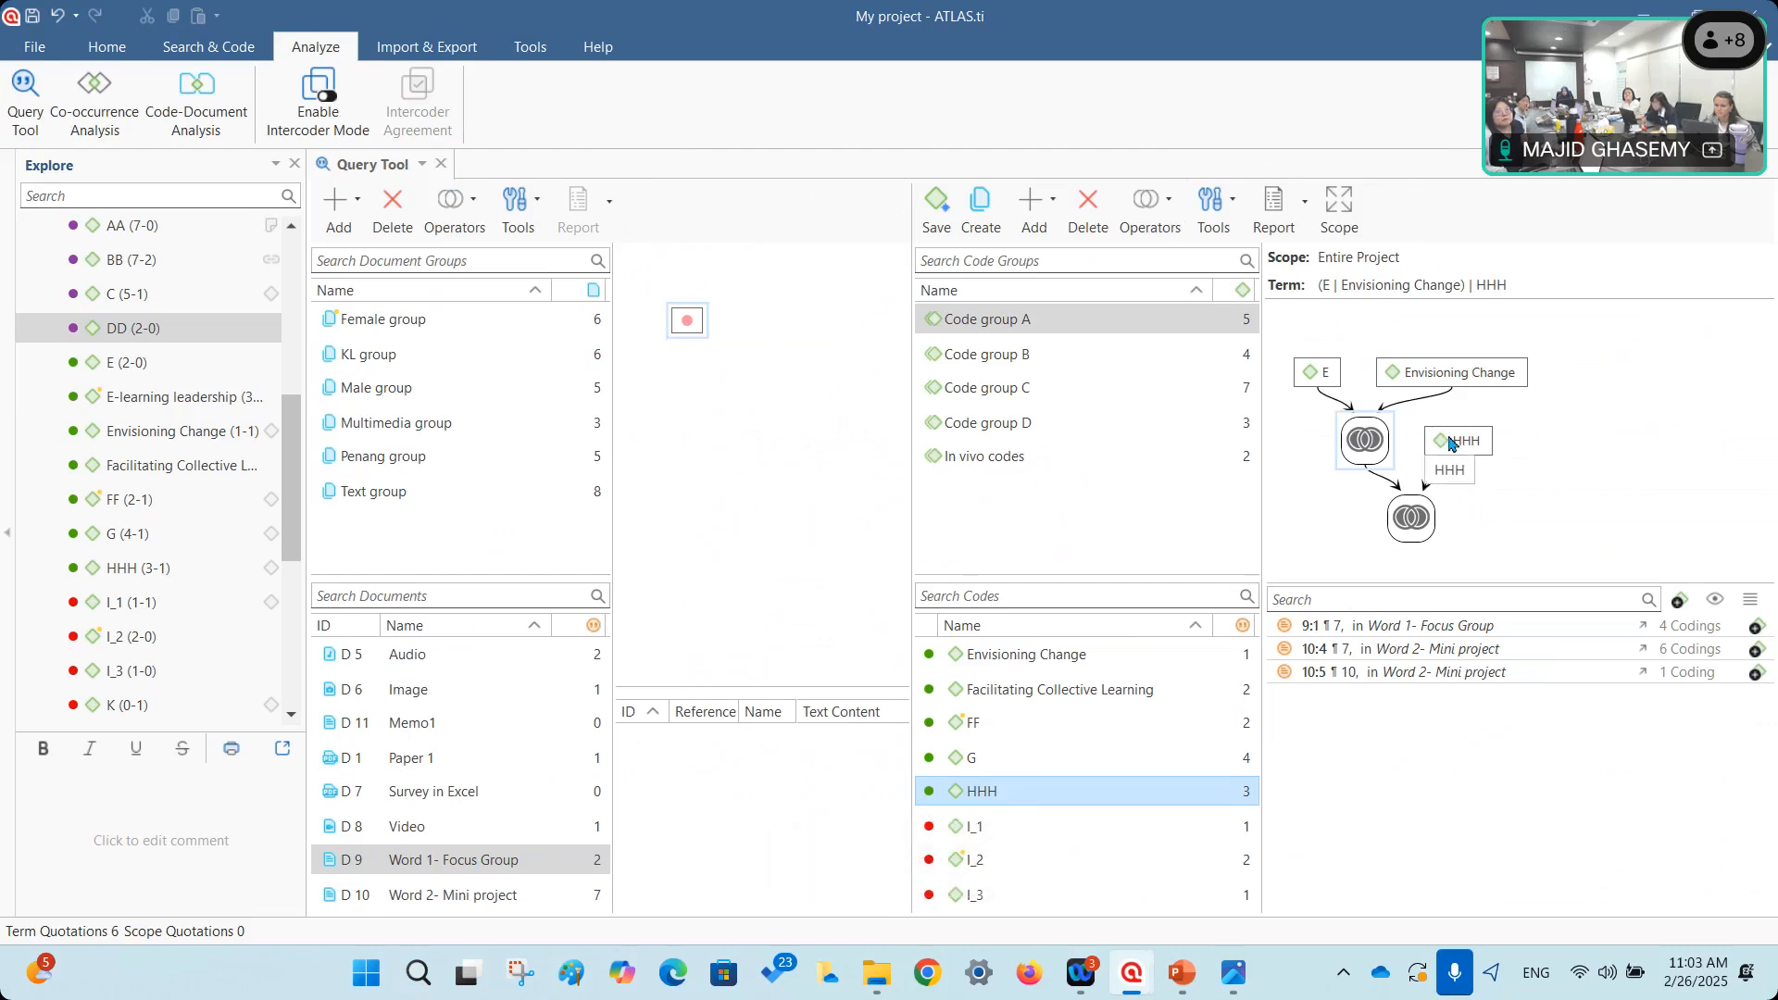
{"action": "left_click", "coordinate": [1451, 443]}
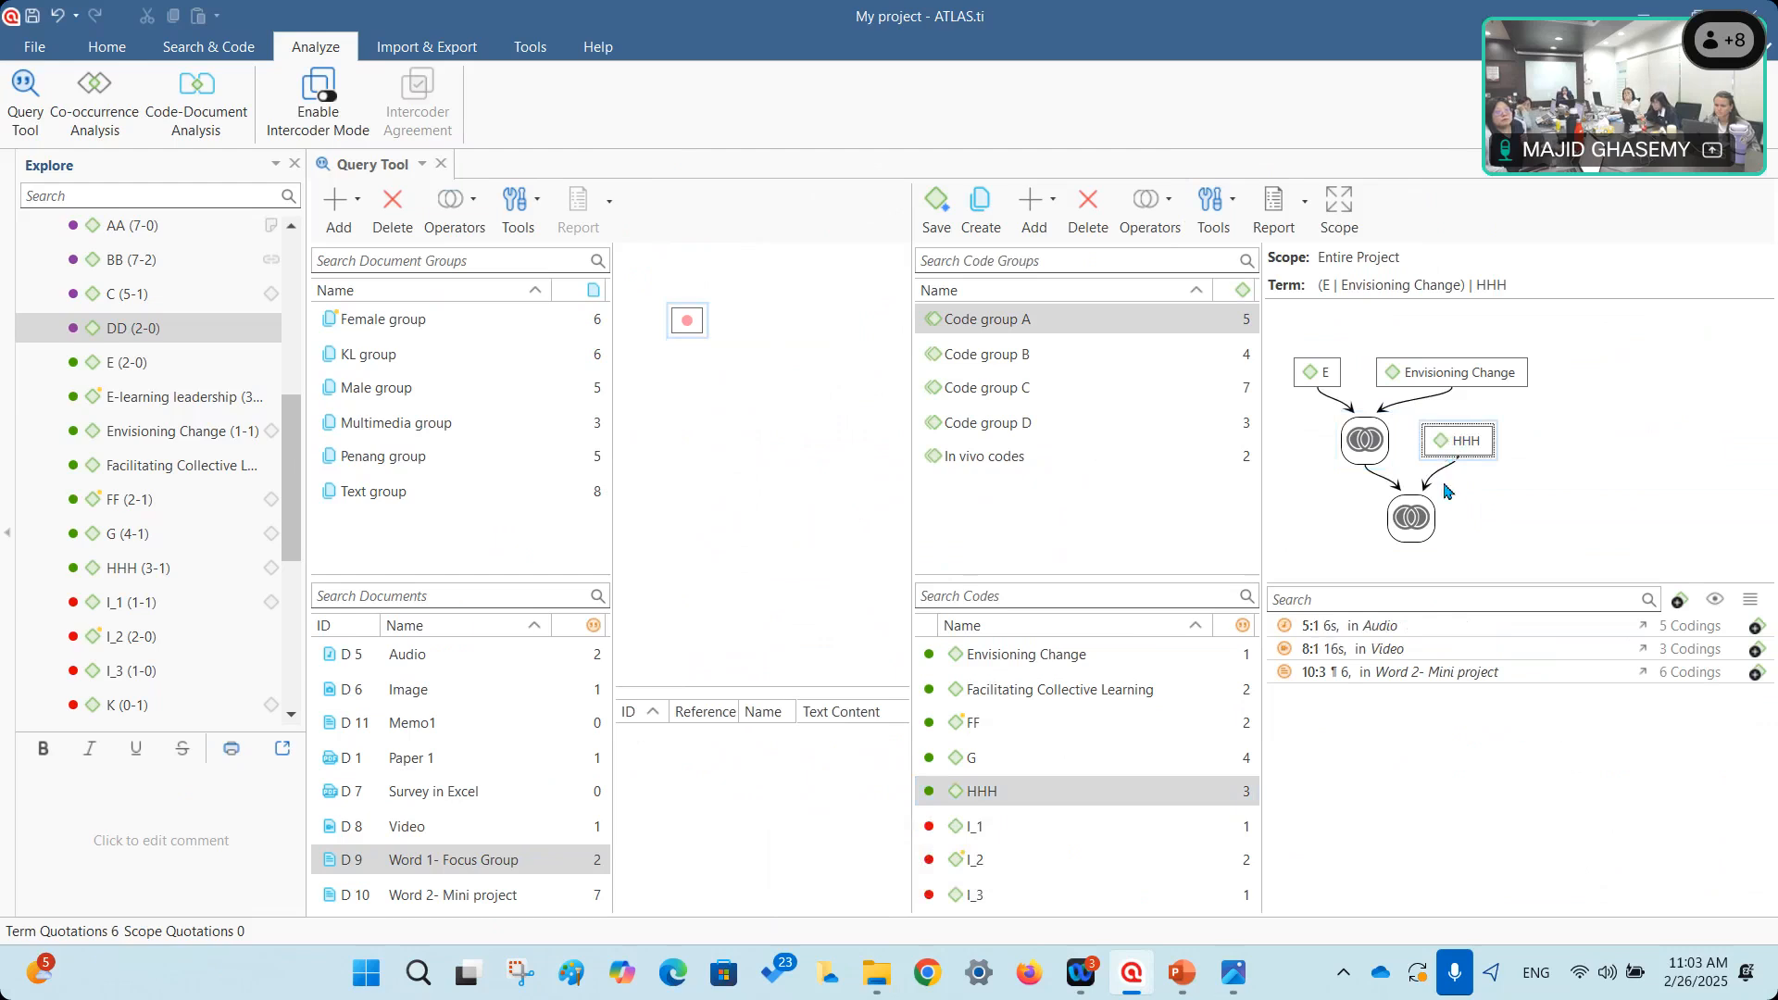
{"action": "left_click", "coordinate": [1415, 532]}
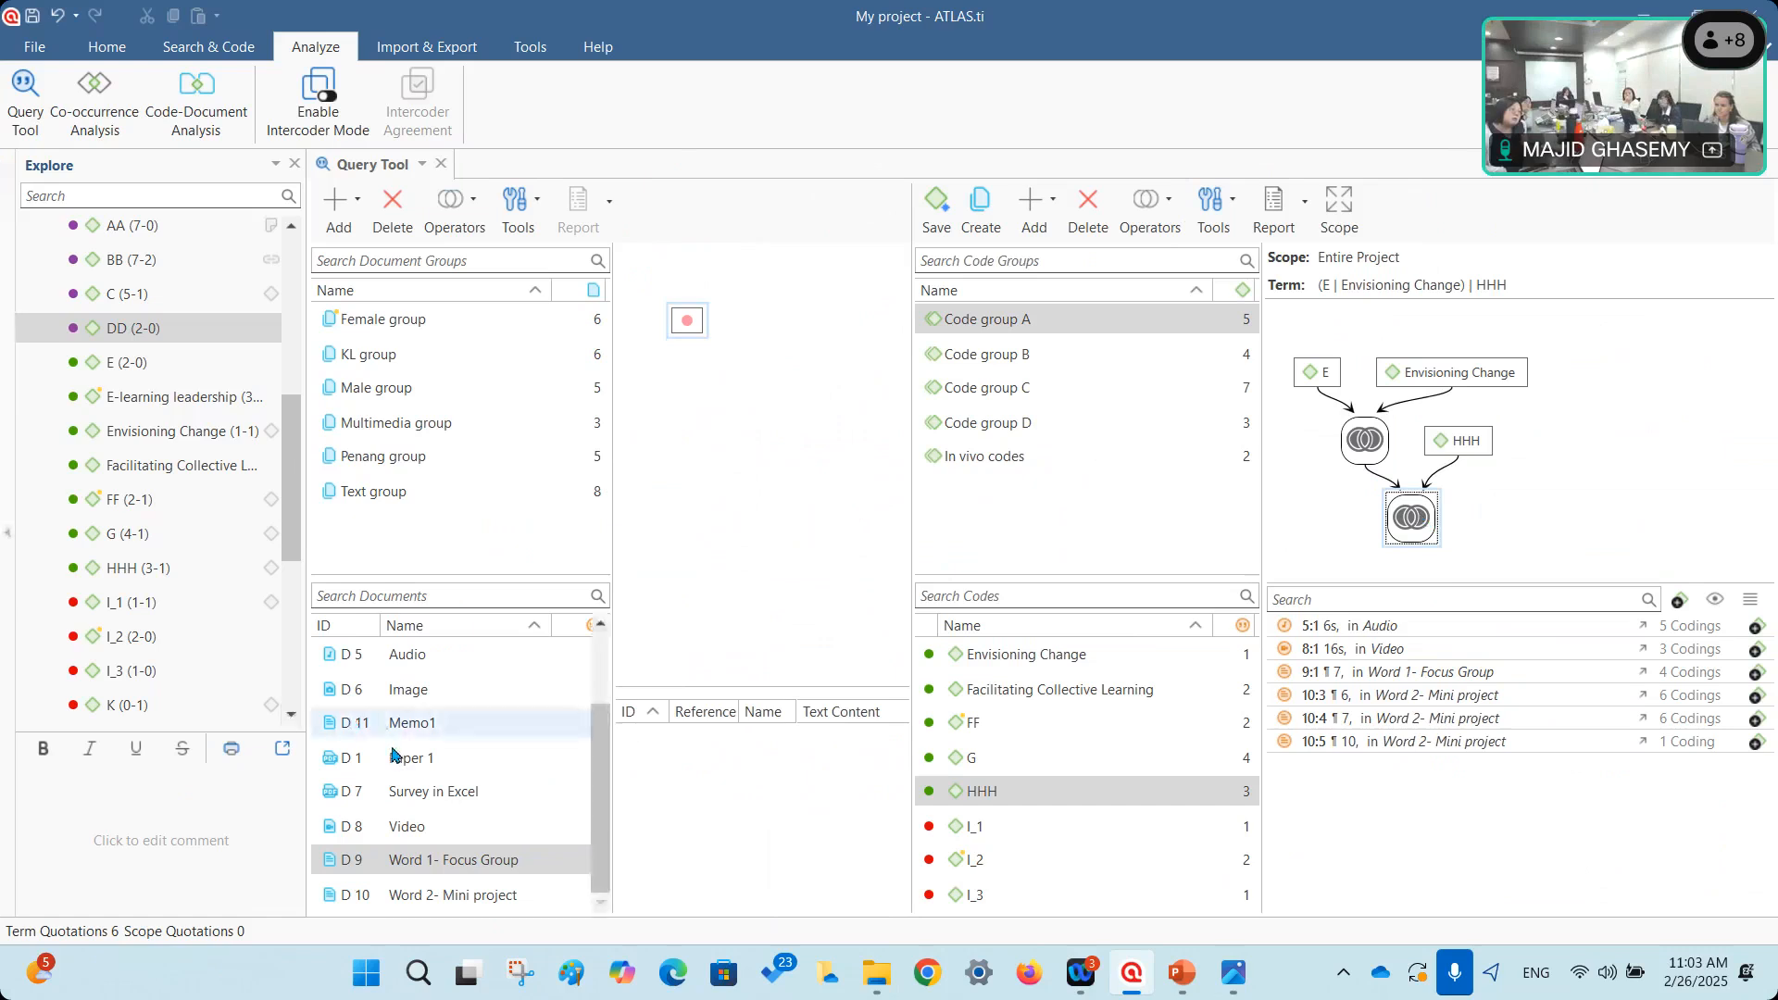
Limit the query scope to Word 2- Mini project and show the resulting quotations as small previews.
{"action": "left_click_drag", "start_coordinate": [459, 896], "coordinate": [701, 335]}
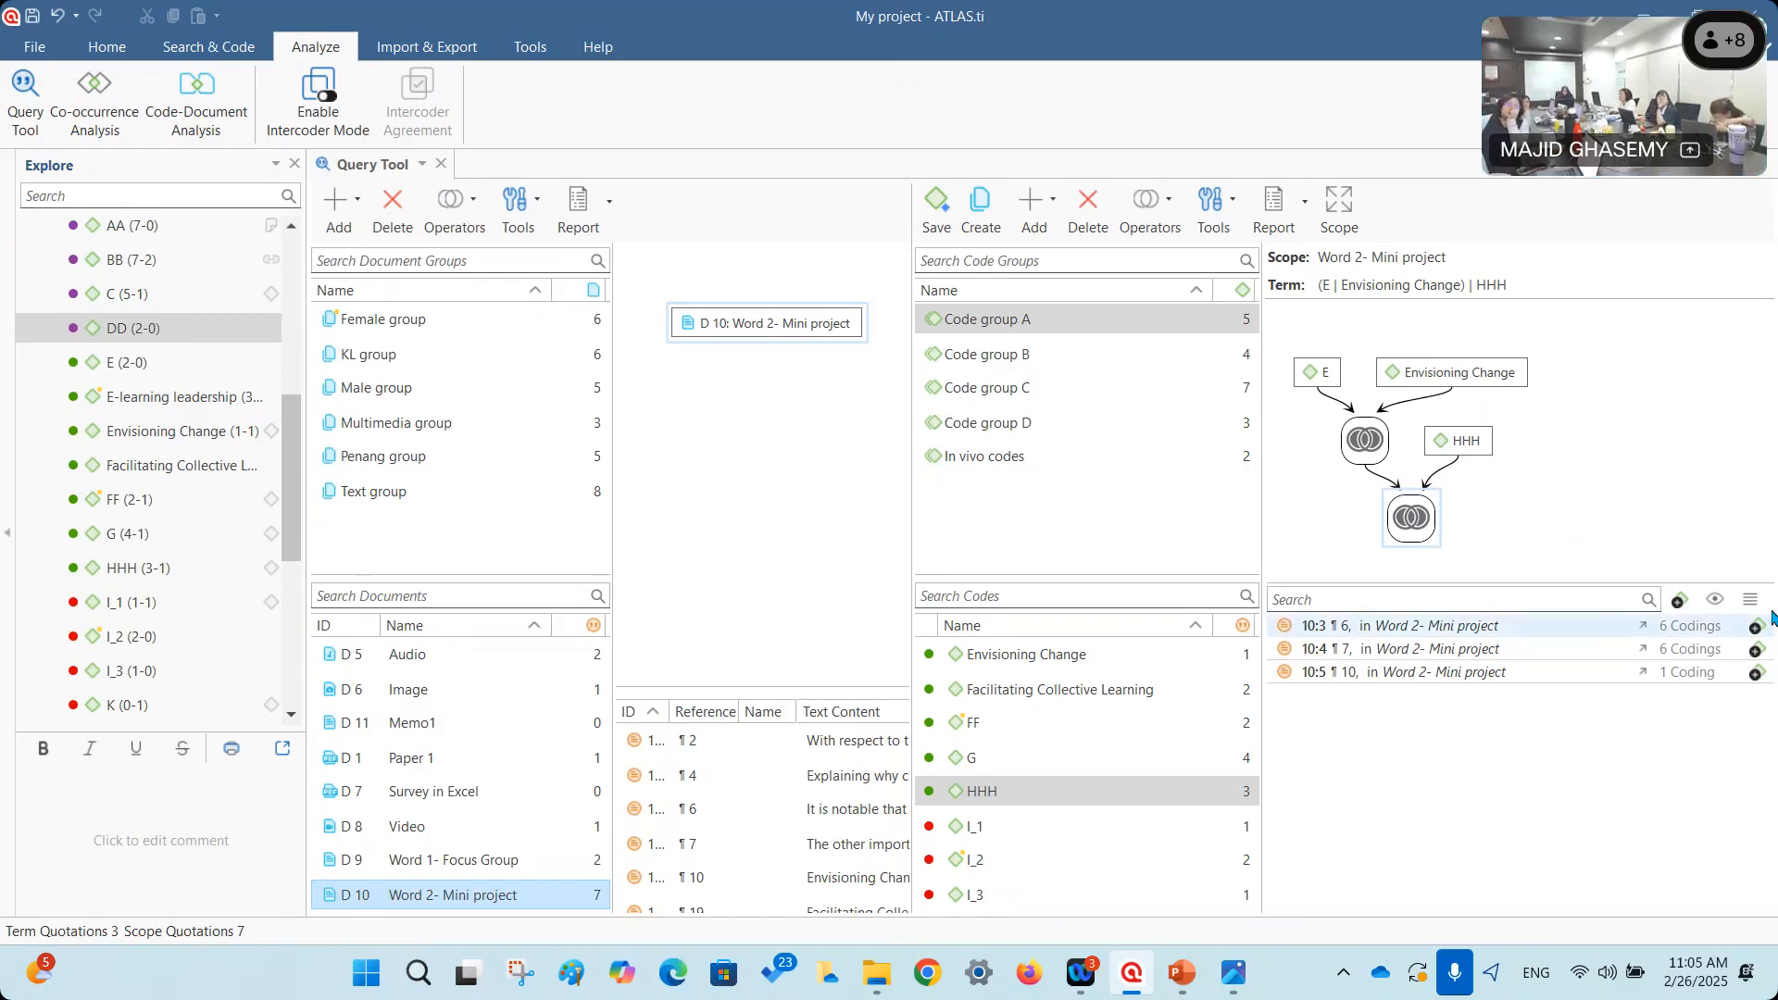
{"action": "left_click", "coordinate": [1714, 600]}
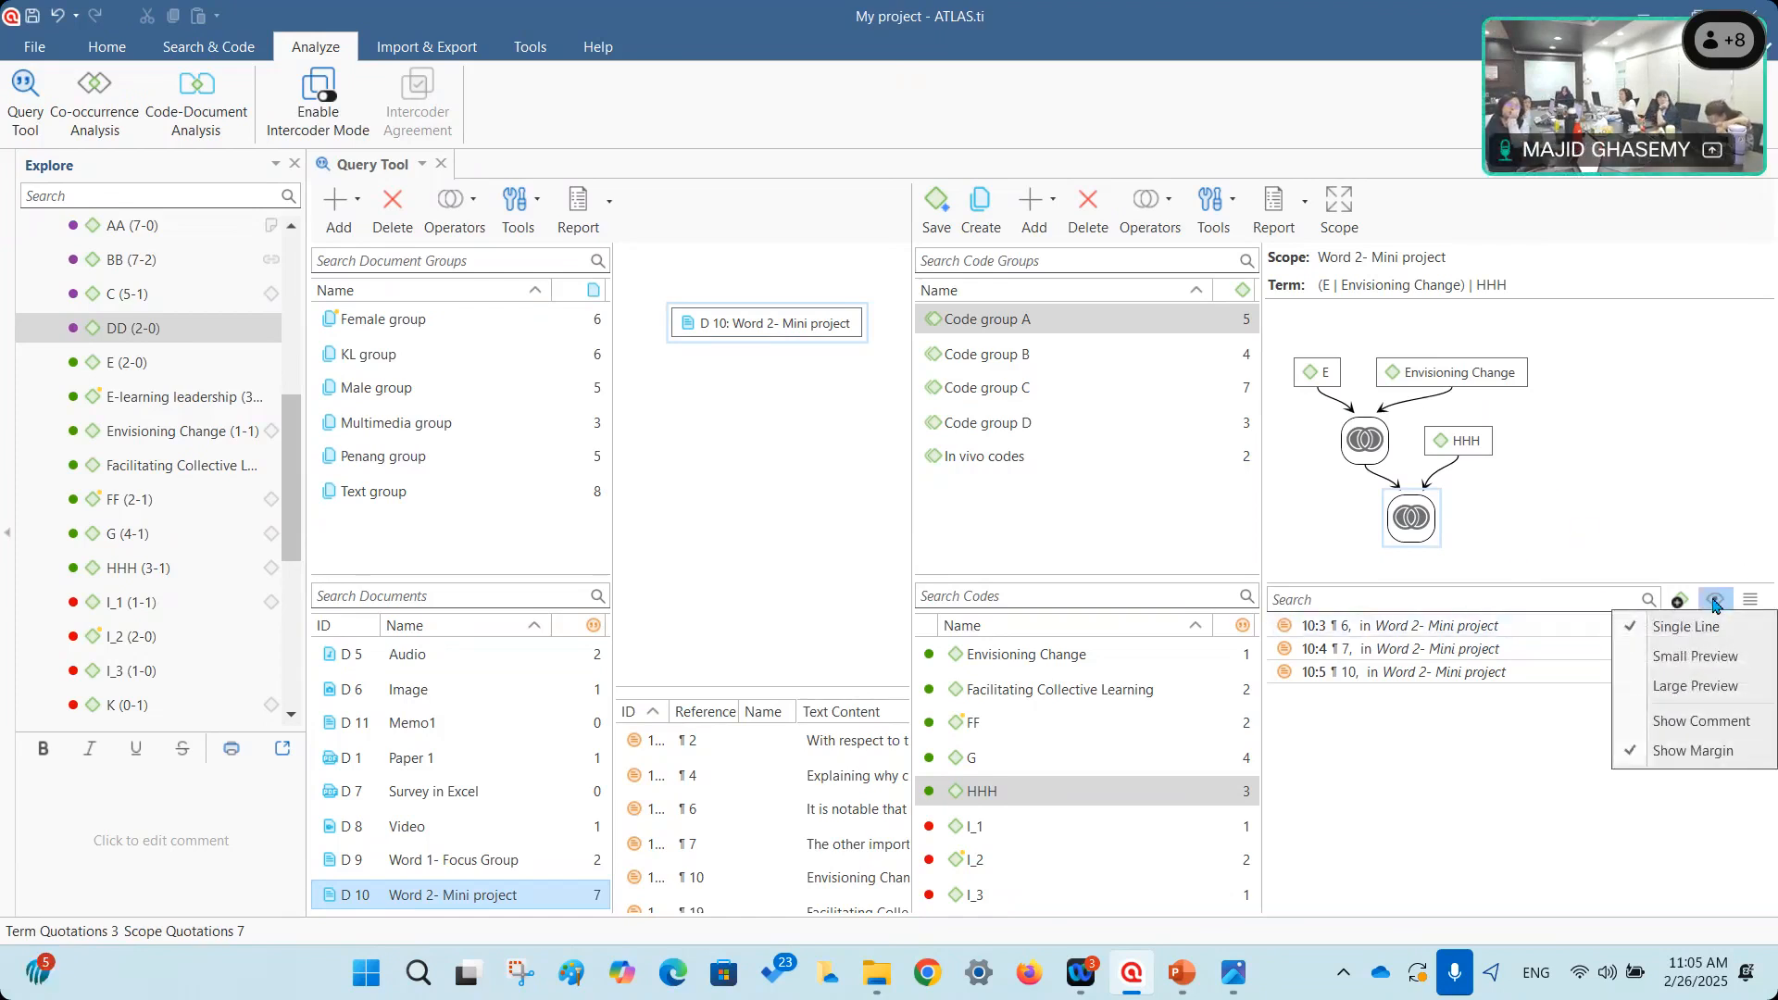
{"action": "left_click", "coordinate": [1717, 655]}
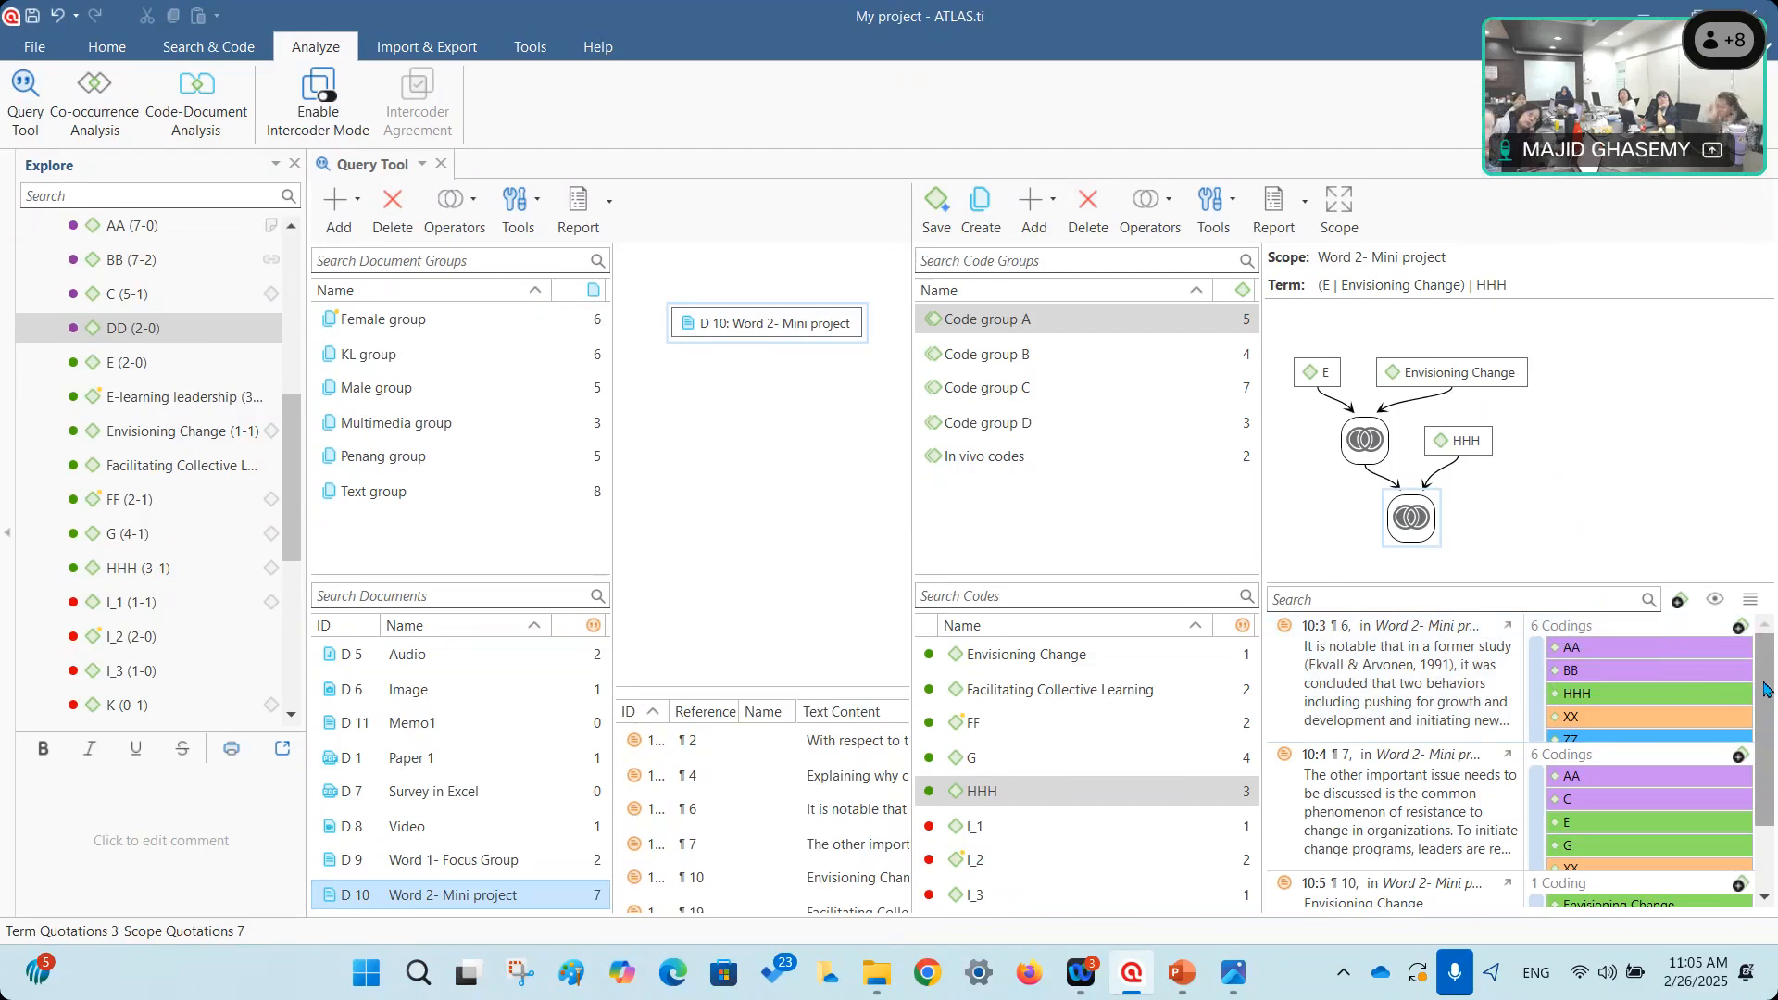
{"action": "scroll", "coordinate": [1765, 690], "scroll_direction": "down", "scroll_amount": 1}
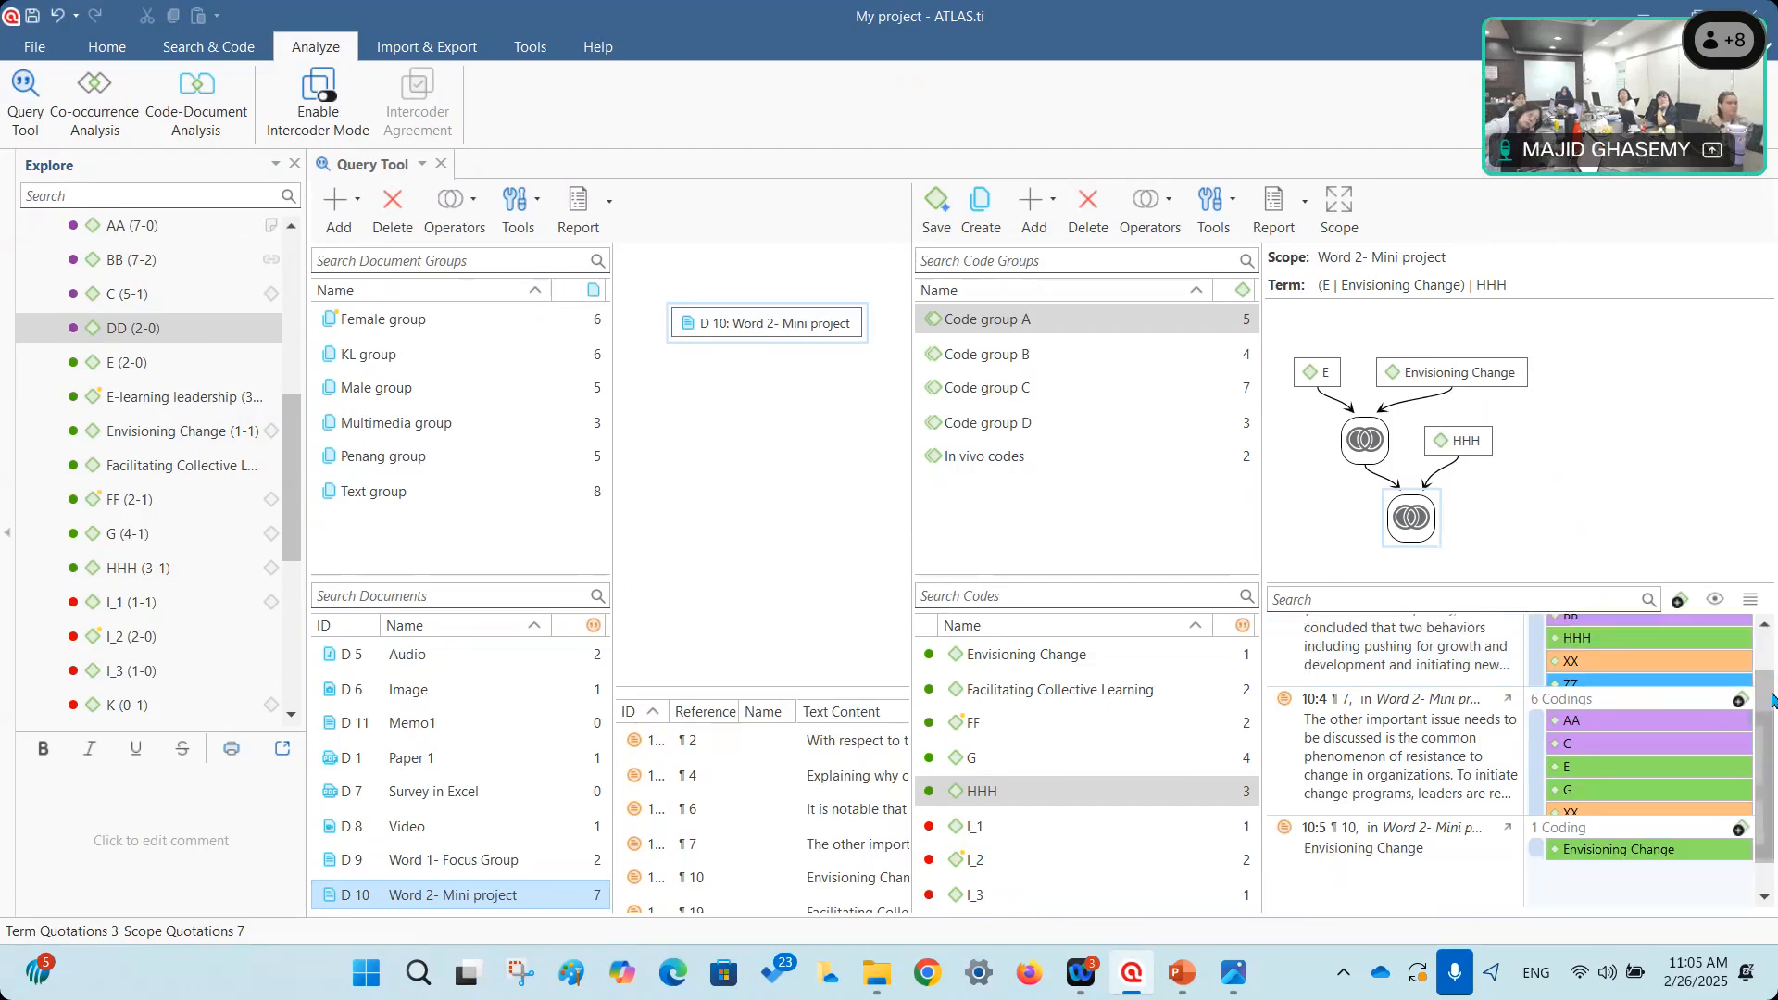
{"action": "left_click_drag", "start_coordinate": [1773, 689], "coordinate": [1771, 703]}
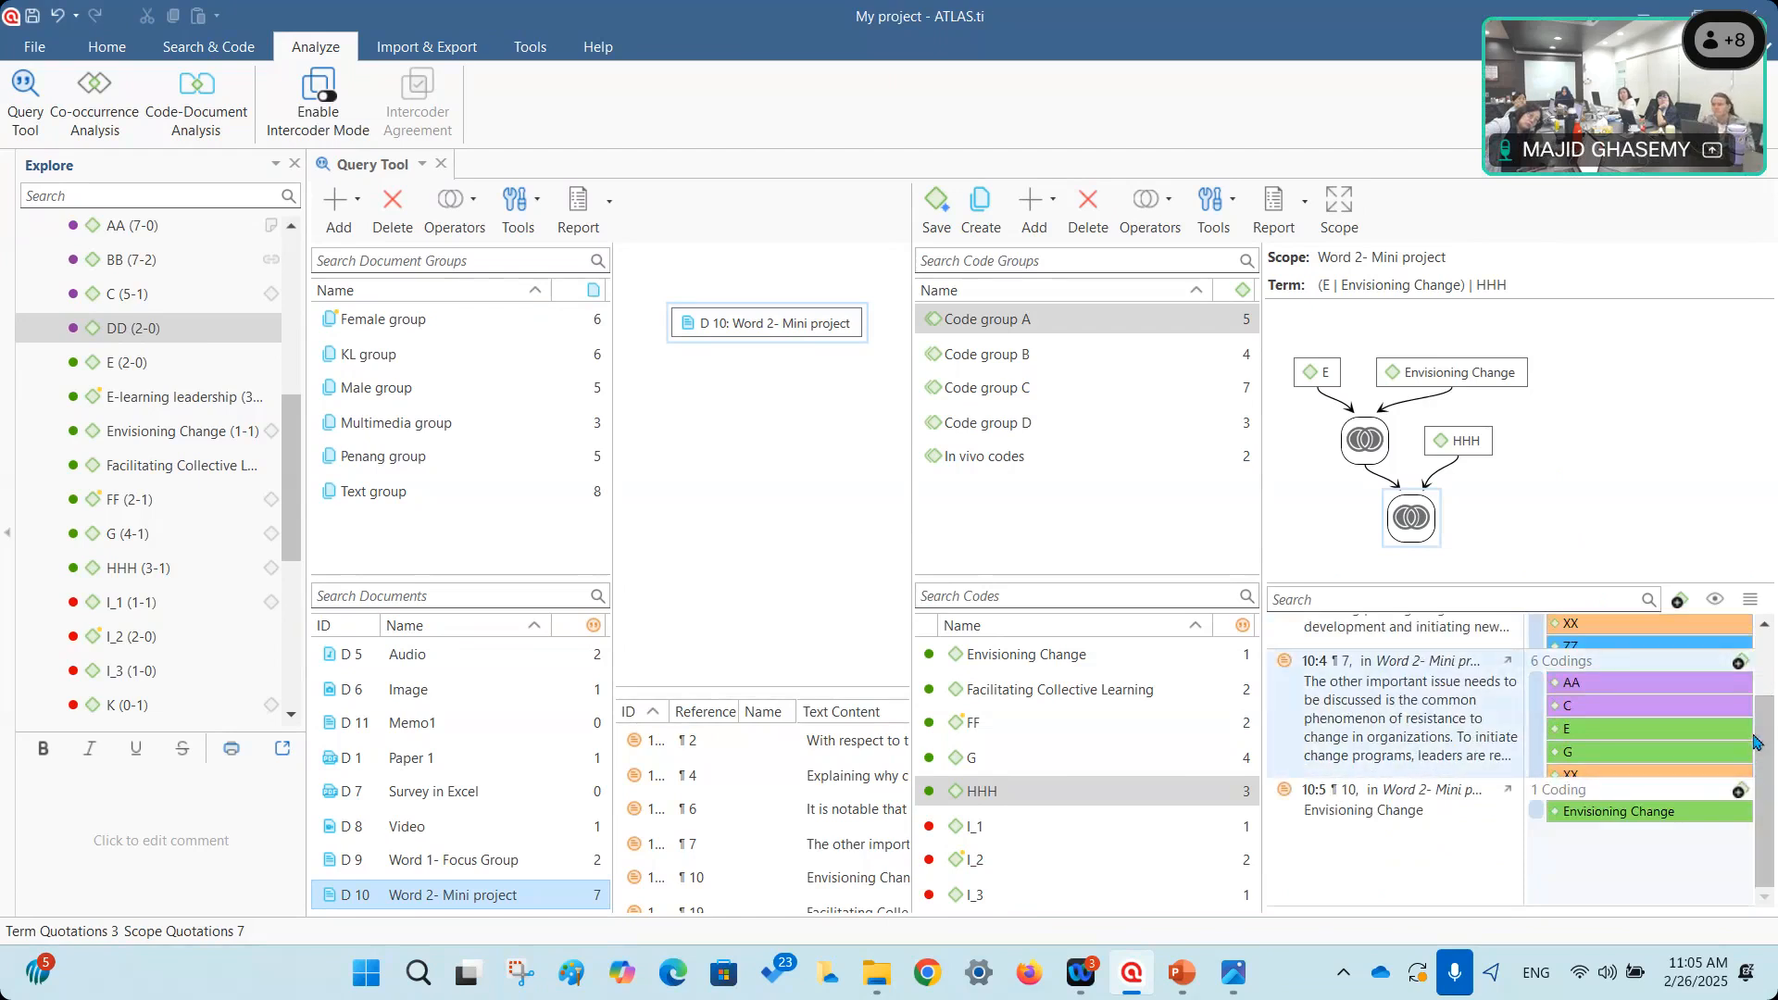
Show the query's resulting quotations as large previews and review them.
{"action": "left_click", "coordinate": [1714, 599]}
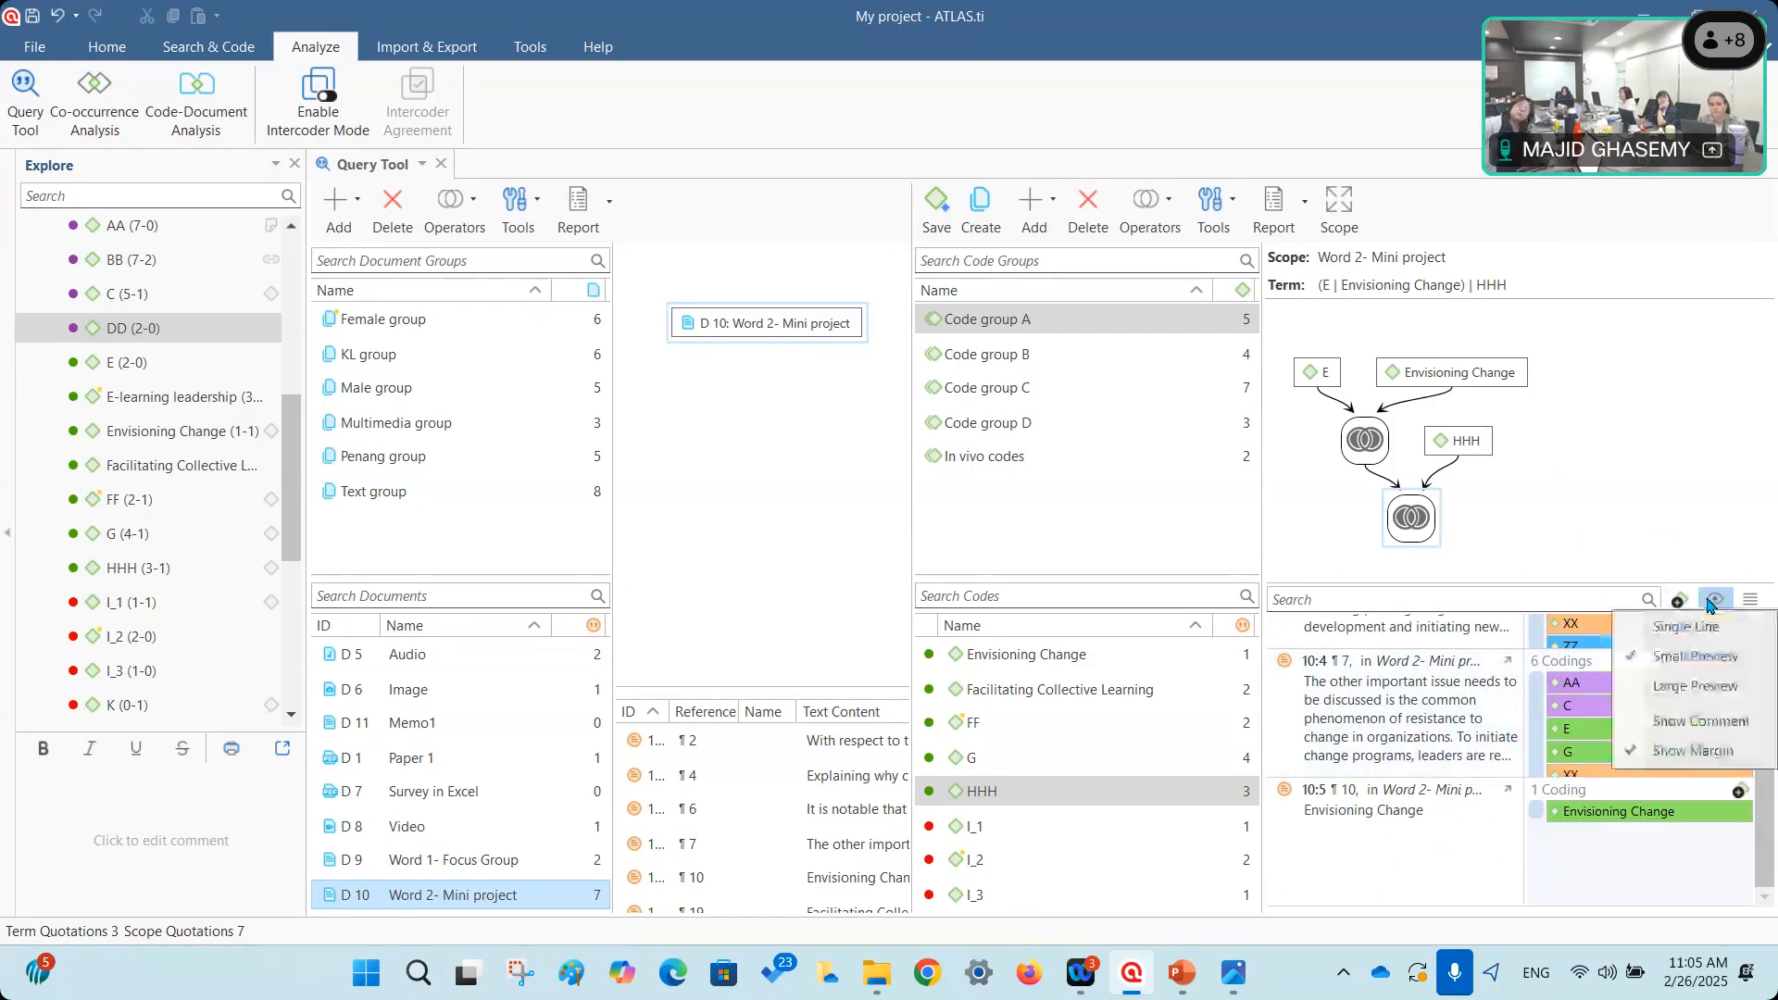
{"action": "left_click", "coordinate": [1694, 686]}
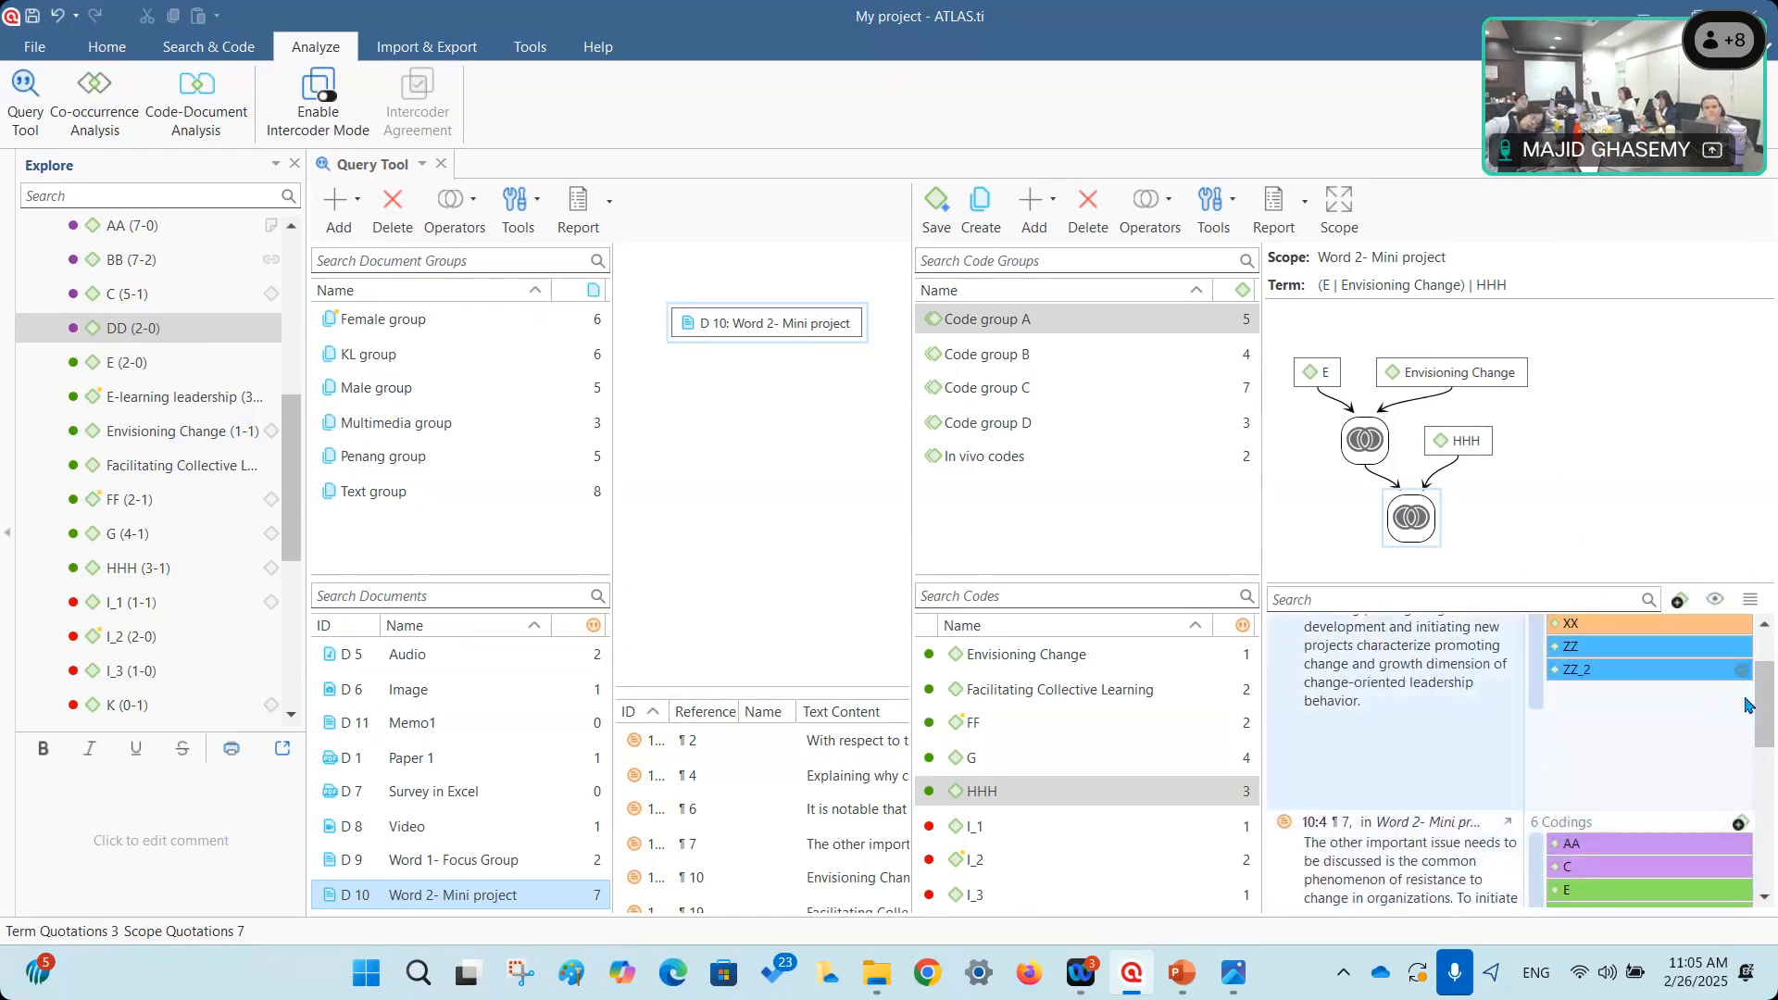
{"action": "scroll", "coordinate": [1770, 705], "scroll_direction": "up", "scroll_amount": 1}
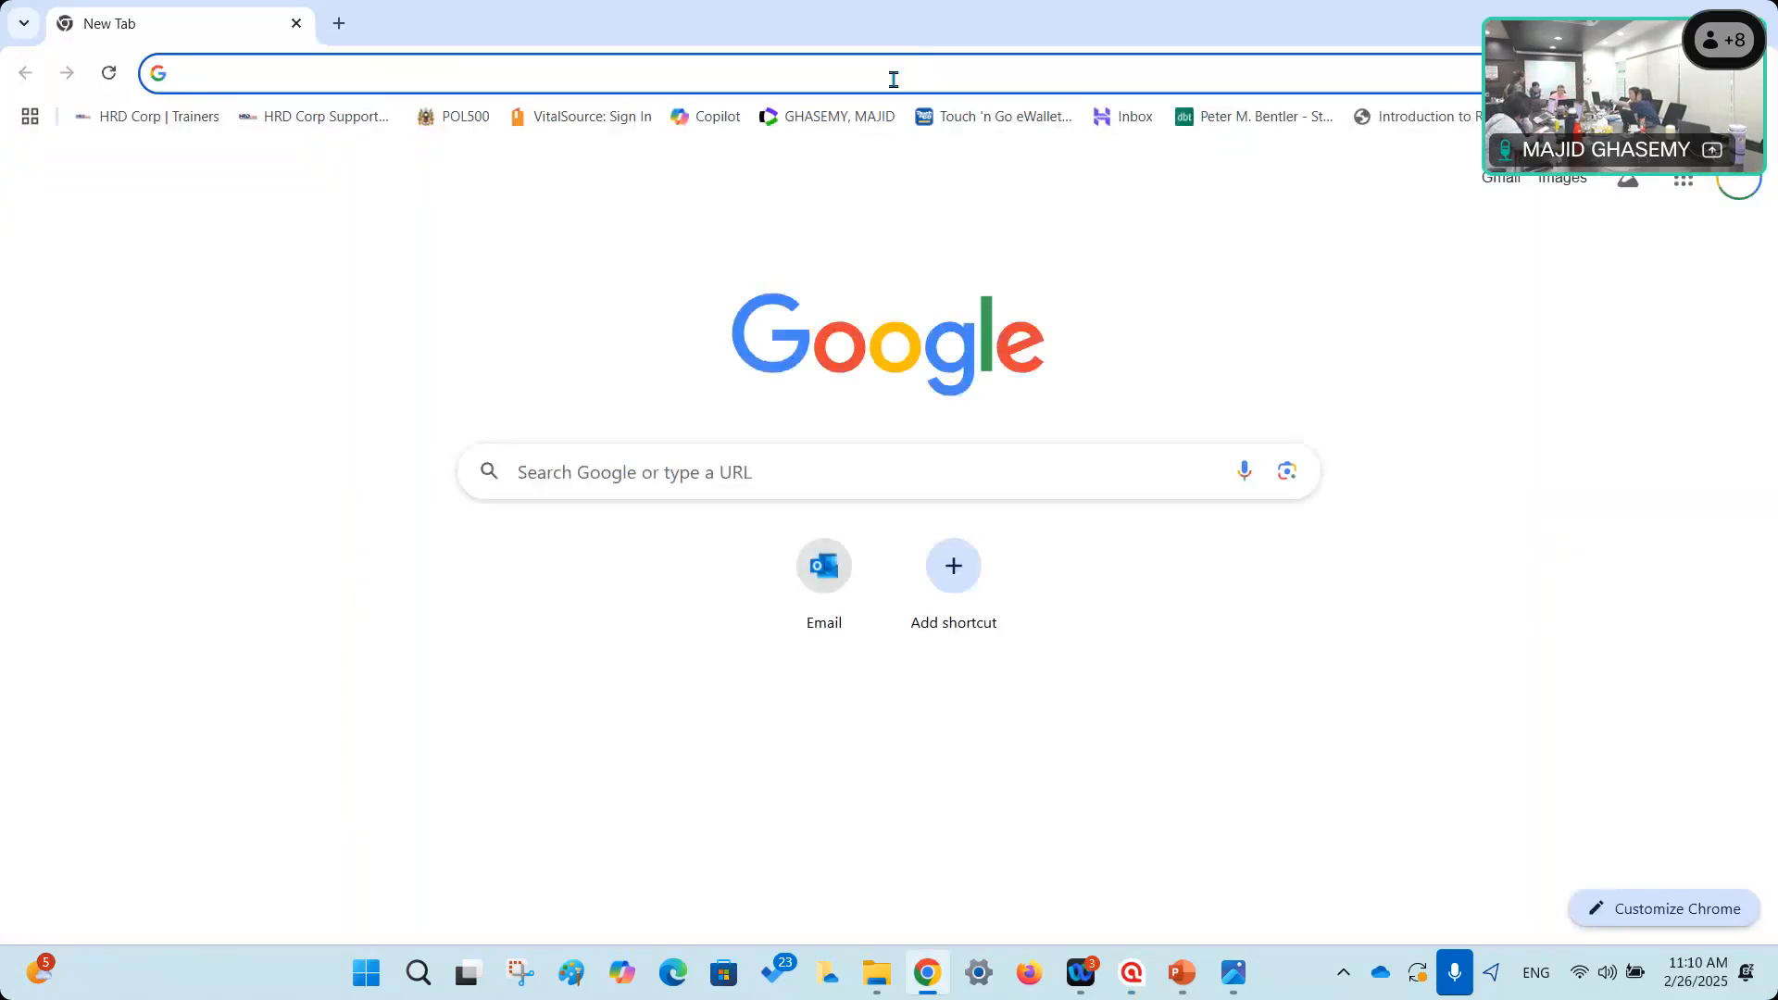
Search Google in Chrome for "mac atlas.ti query tool".
{"action": "left_click", "coordinate": [602, 466]}
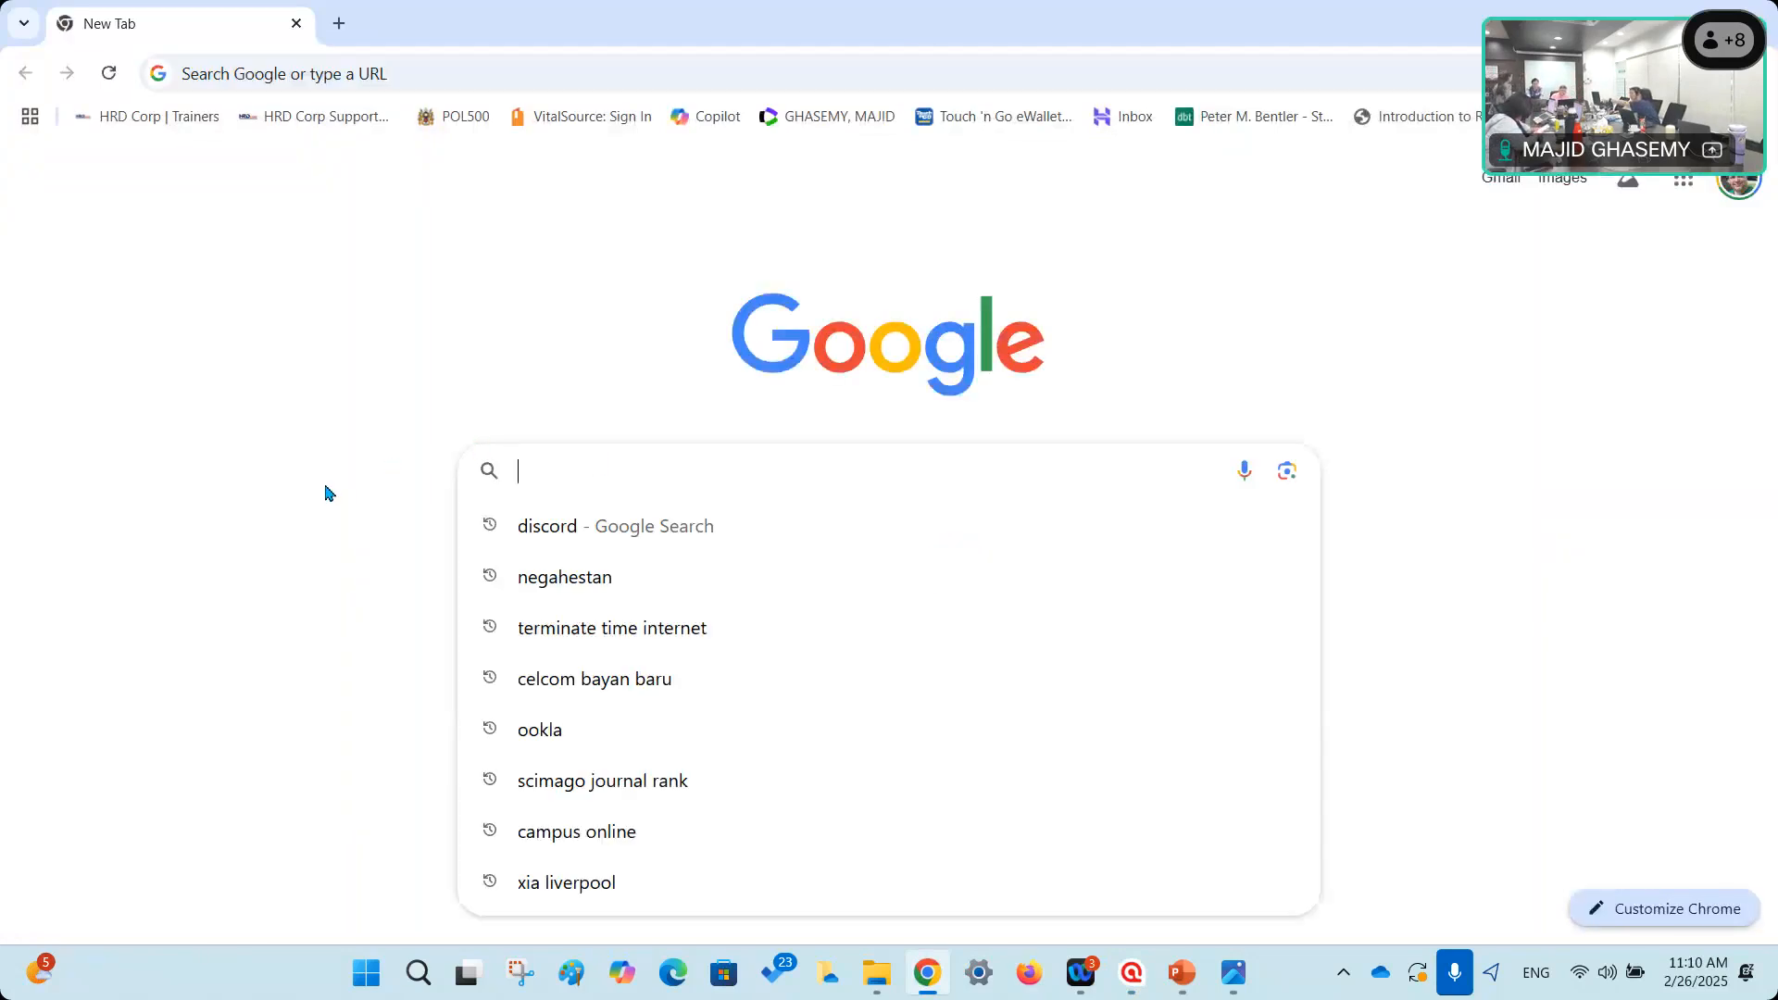
{"action": "type", "text": "mac atlas.ti "}
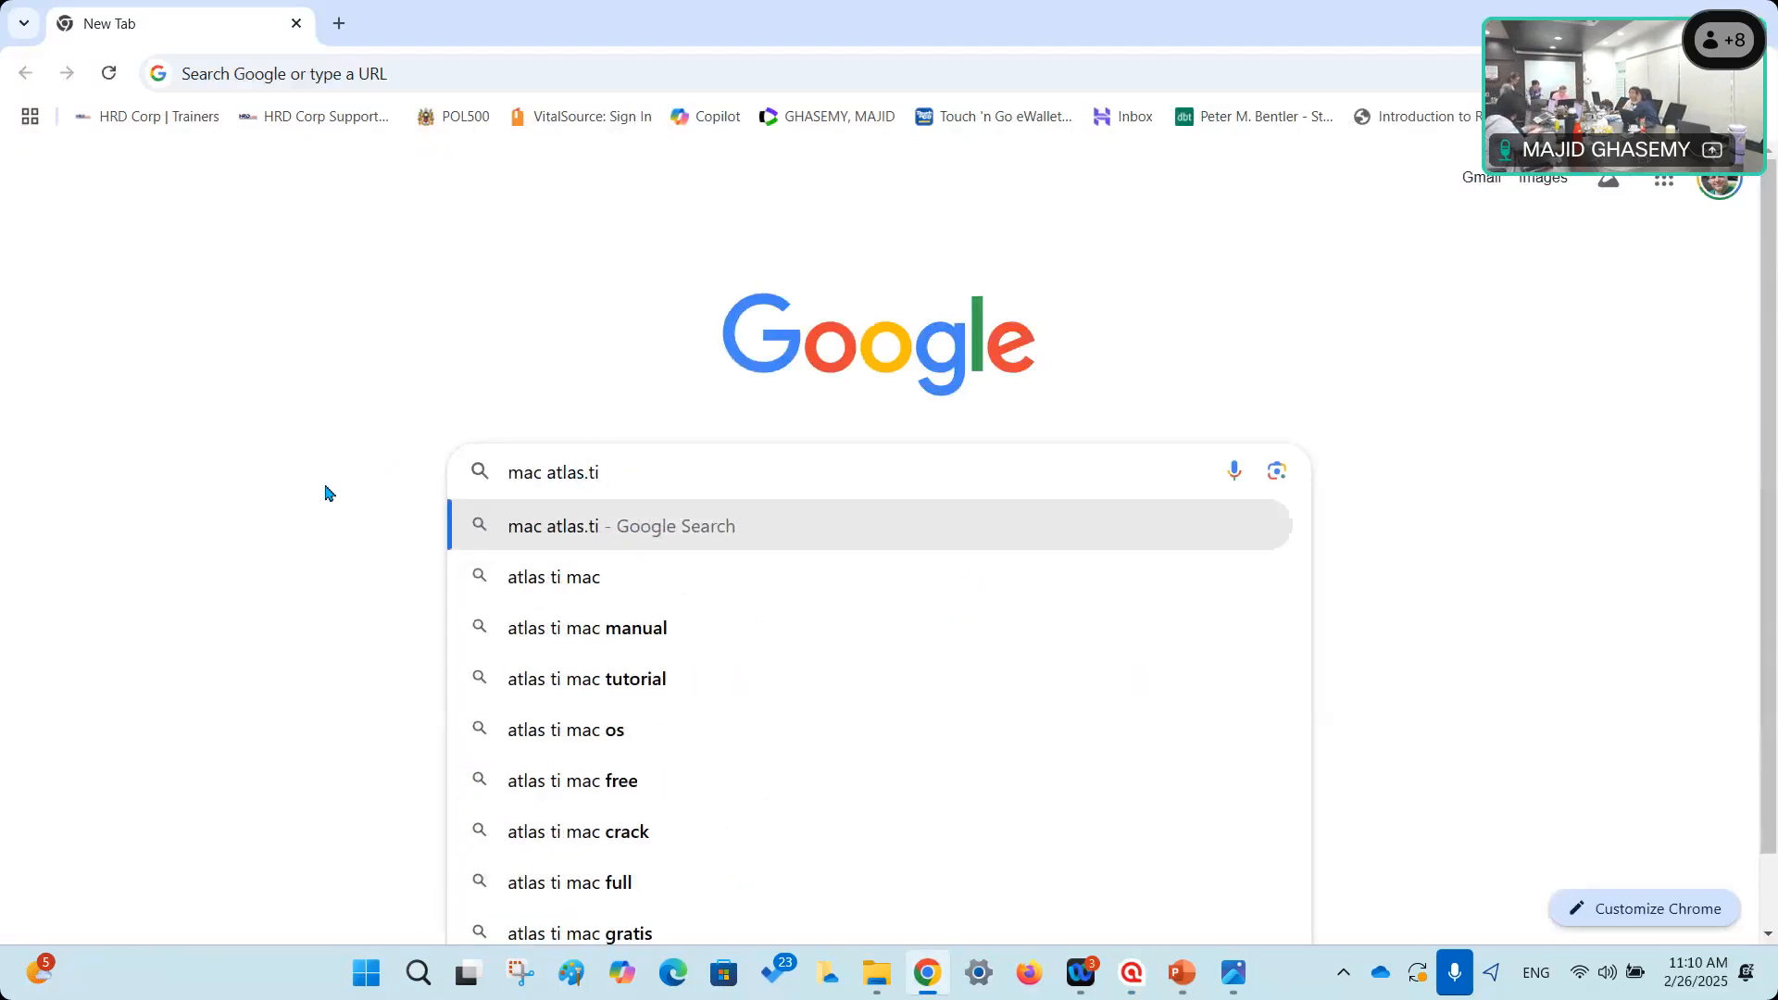
{"action": "type", "text": "query too"}
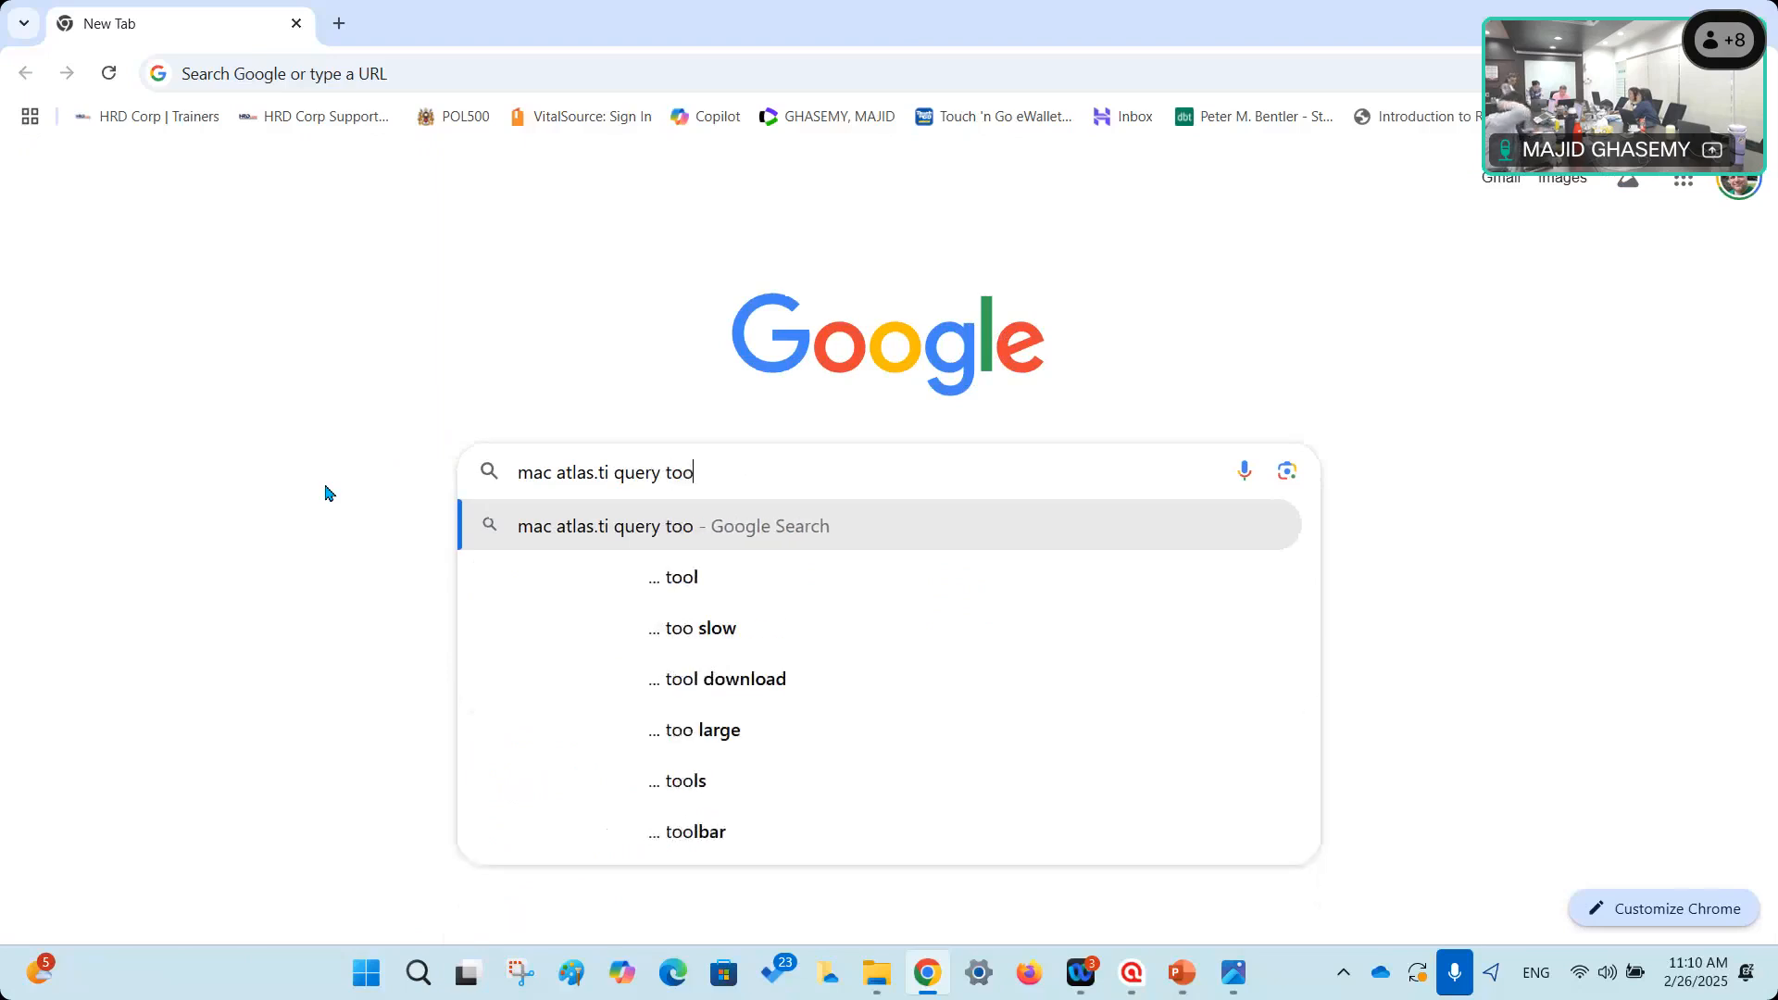
{"action": "type", "text": "l"}
{"action": "key", "text": "Return"}
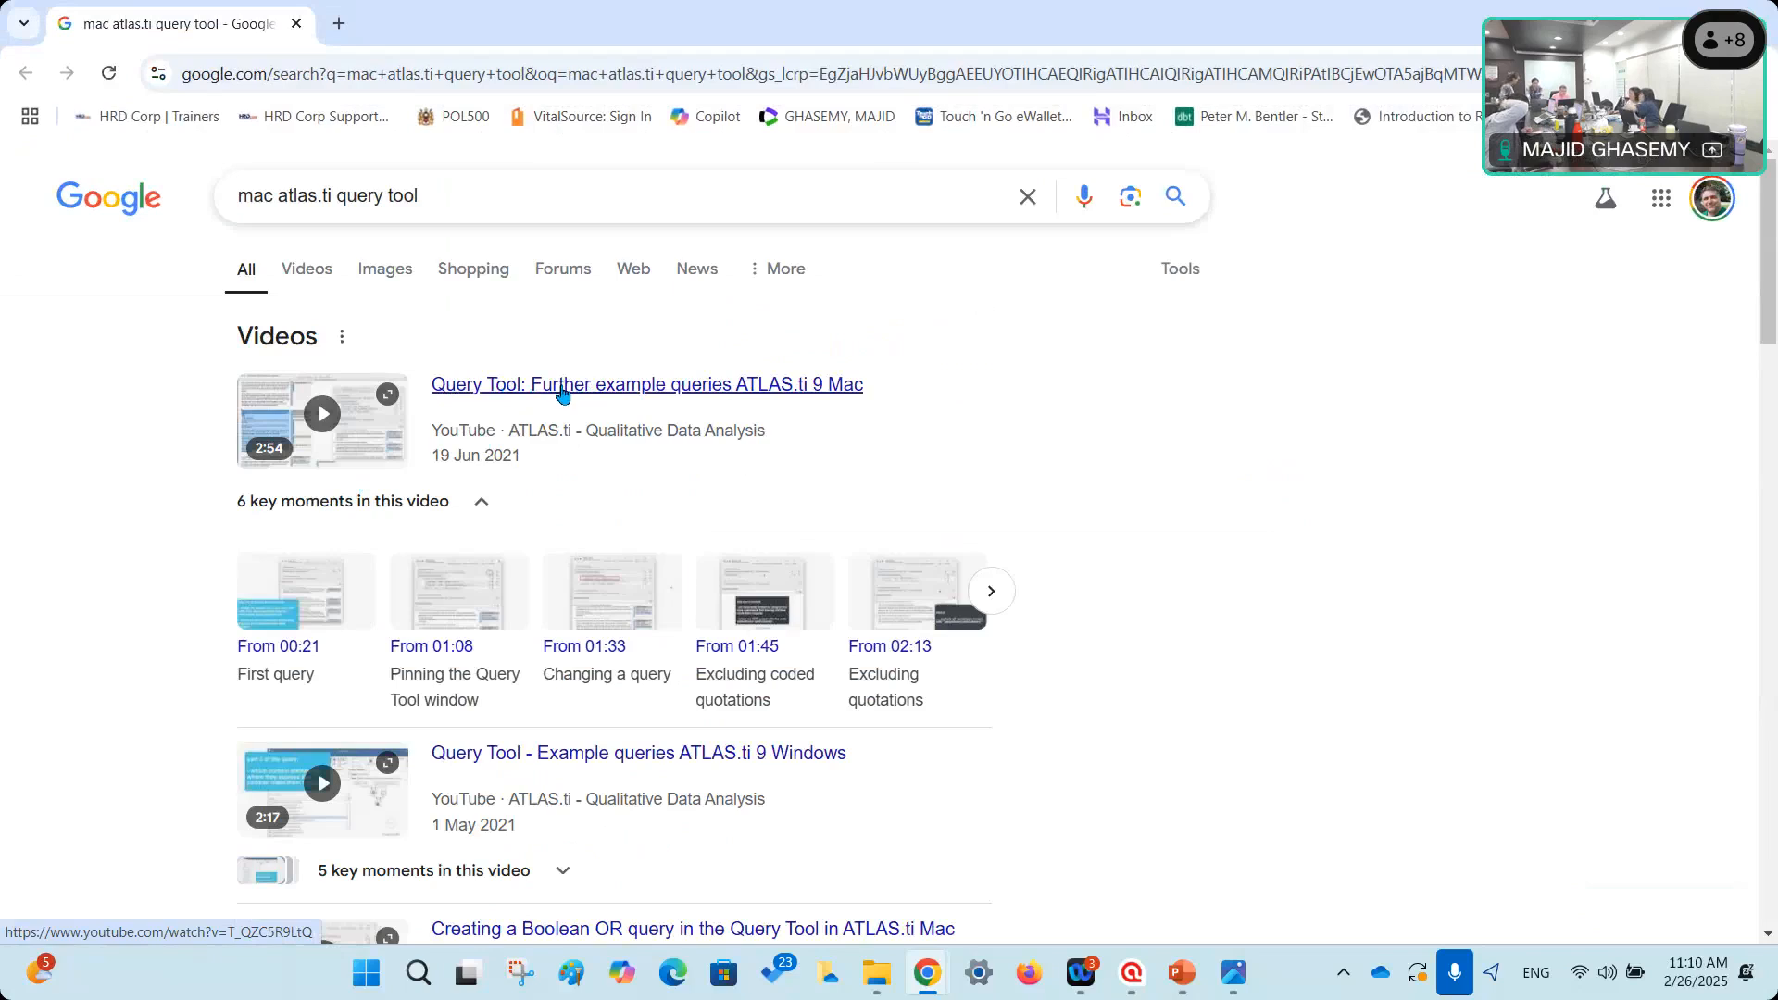
Play the video "Query Tool: Further example queries ATLAS.ti 9 Mac" in full screen, skipping the advertisement.
{"action": "left_click", "coordinate": [562, 394]}
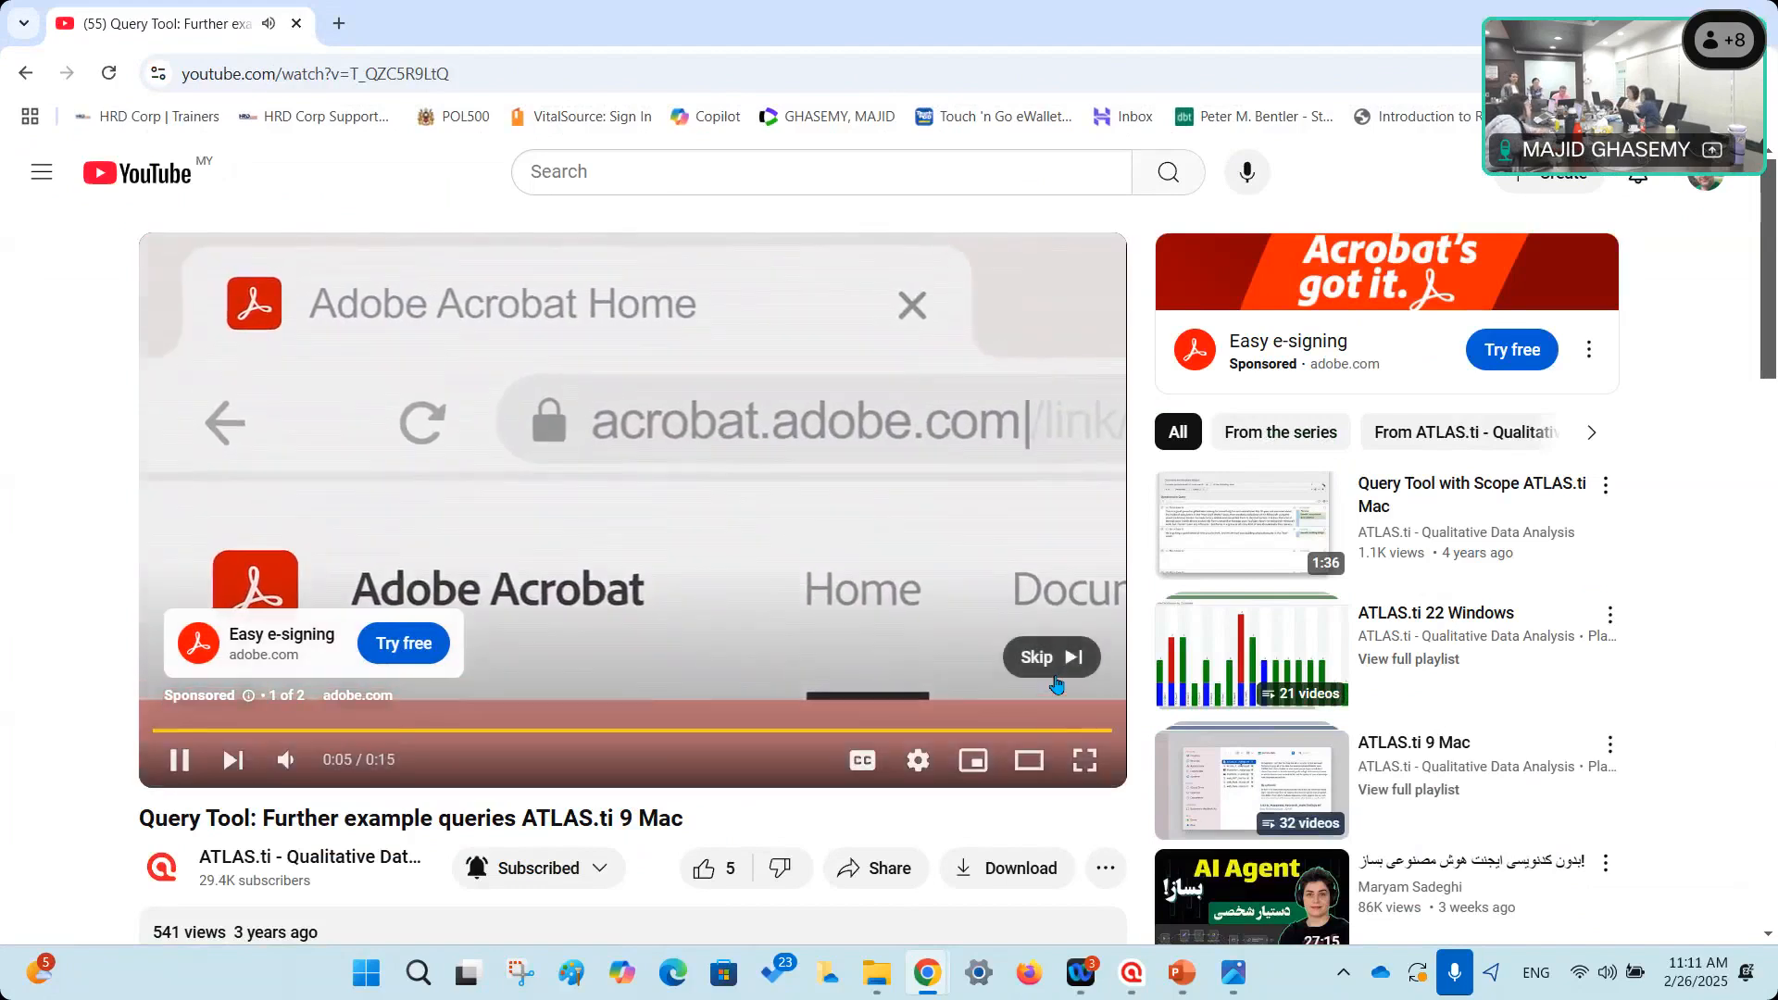
{"action": "left_click", "coordinate": [1052, 659]}
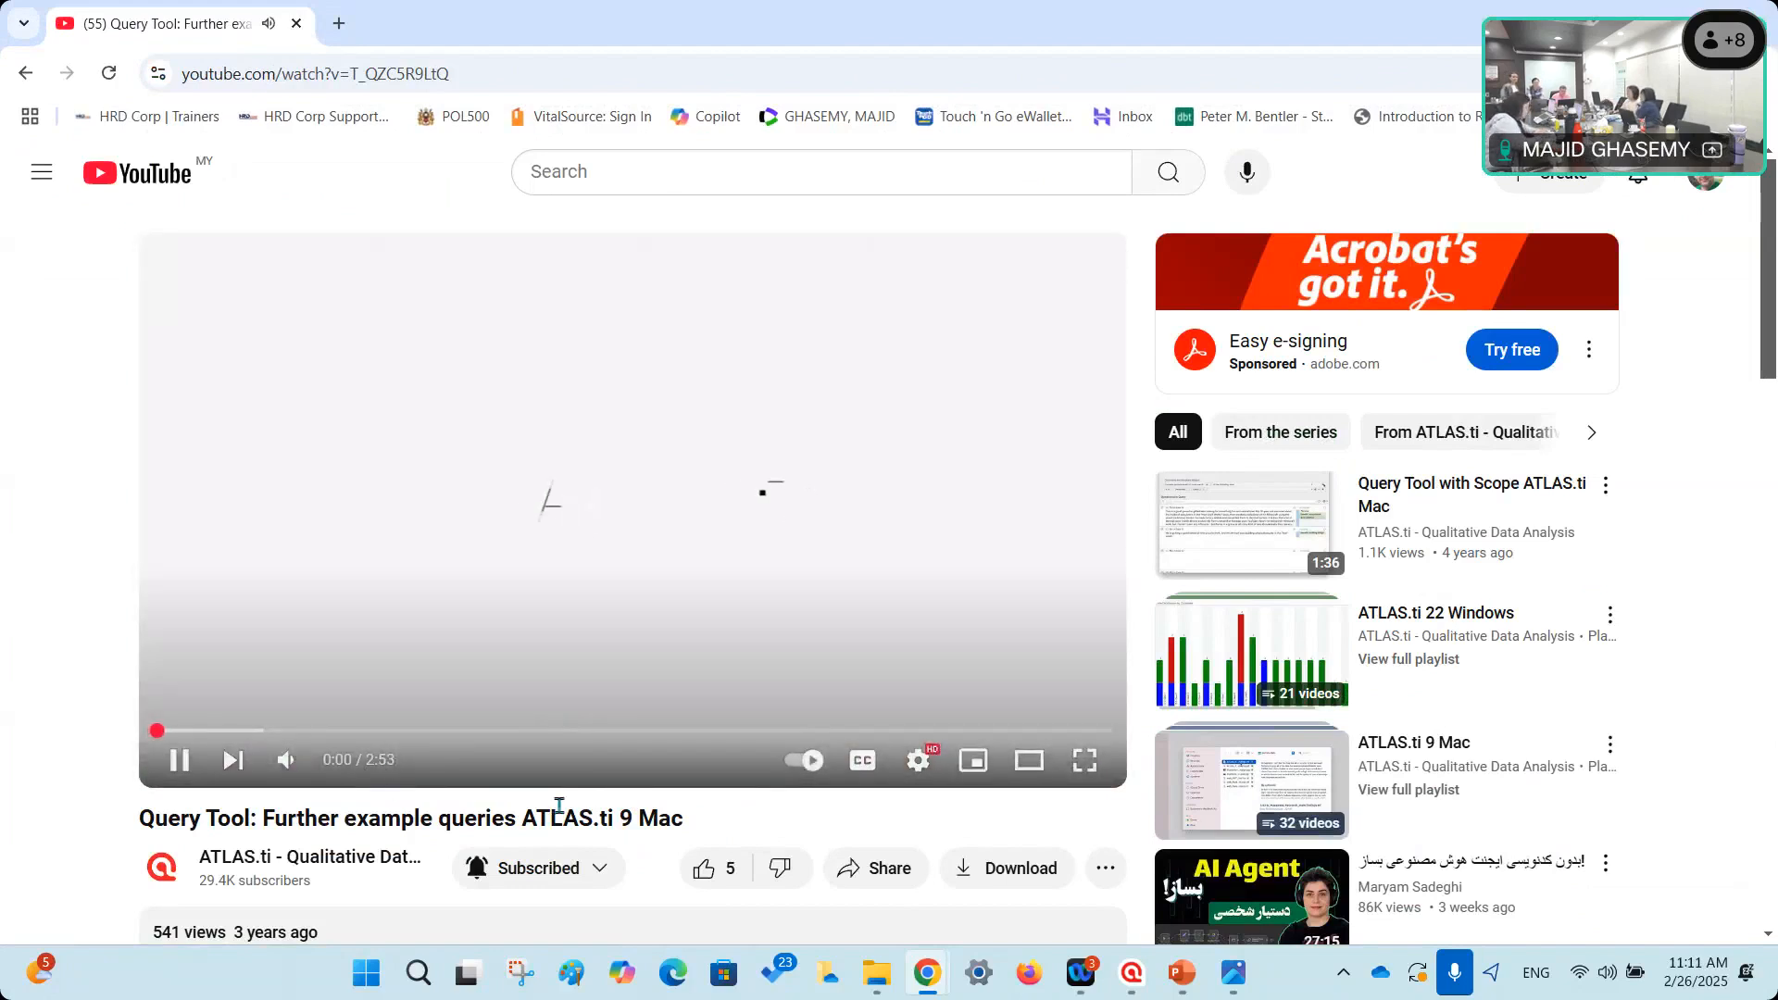
{"action": "left_click", "coordinate": [1084, 761]}
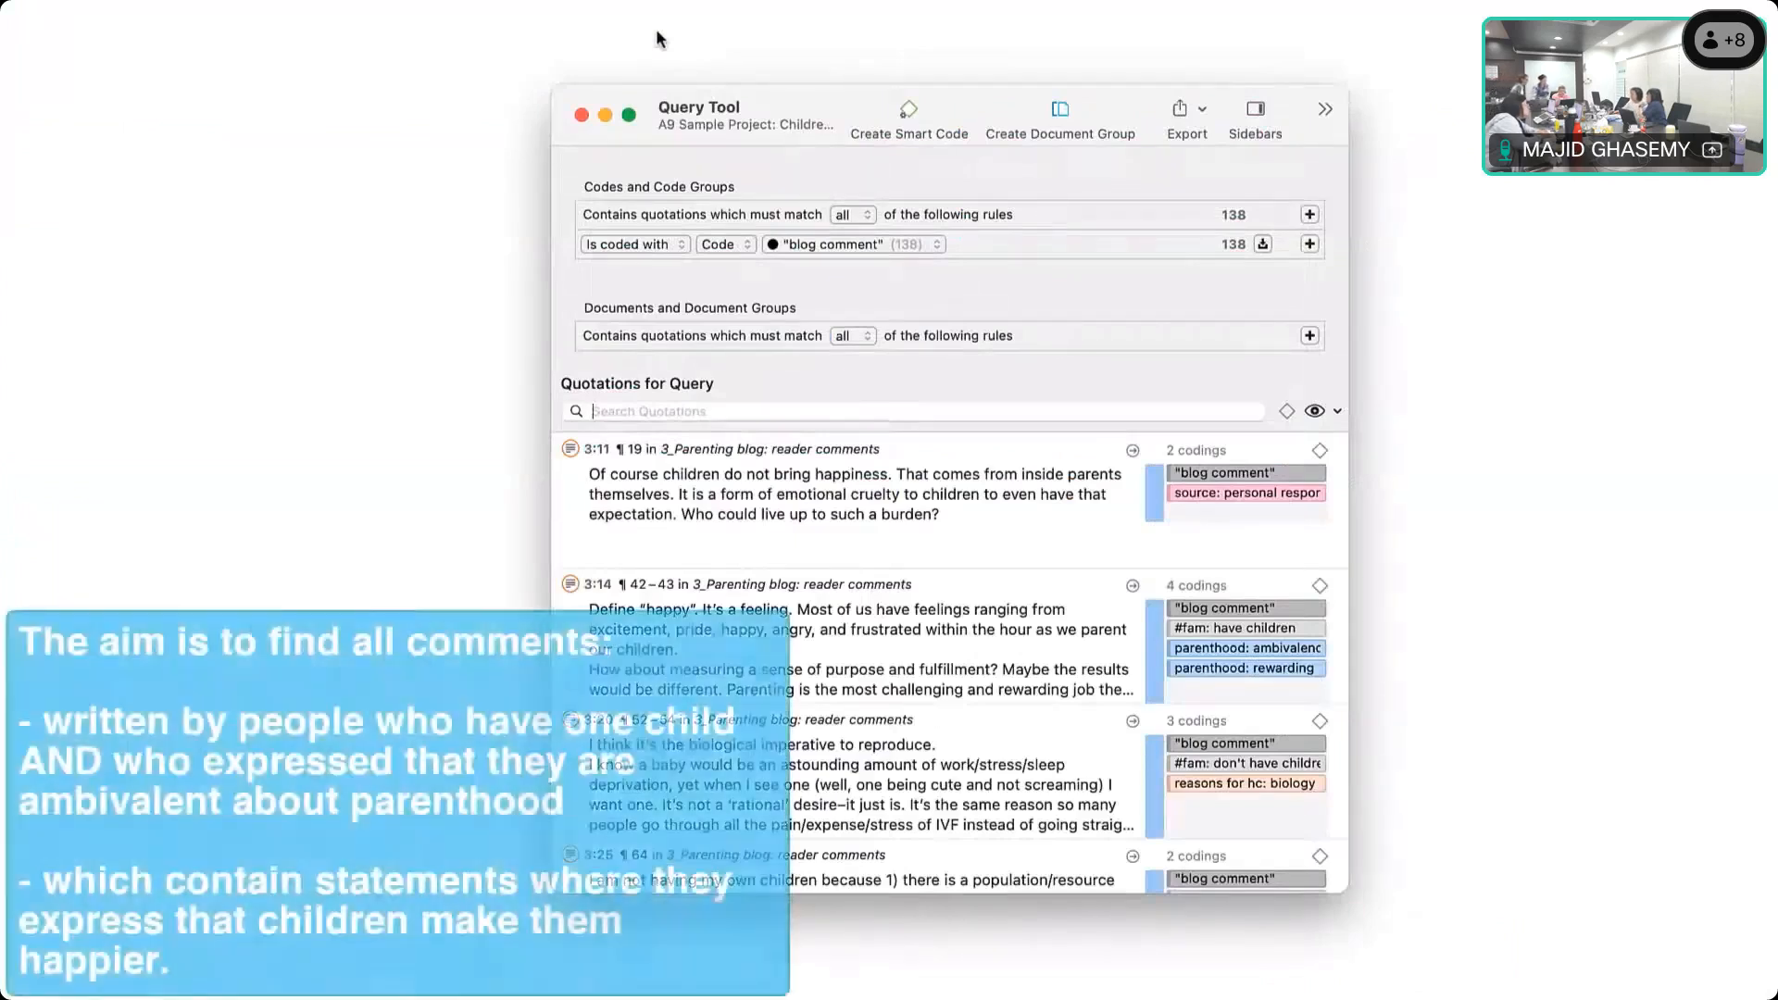
Change the code rule to AND: All of the following are true, combining "#fam: 1 child" with "parenthood: ambivalence of".
{"action": "left_click", "coordinate": [680, 244]}
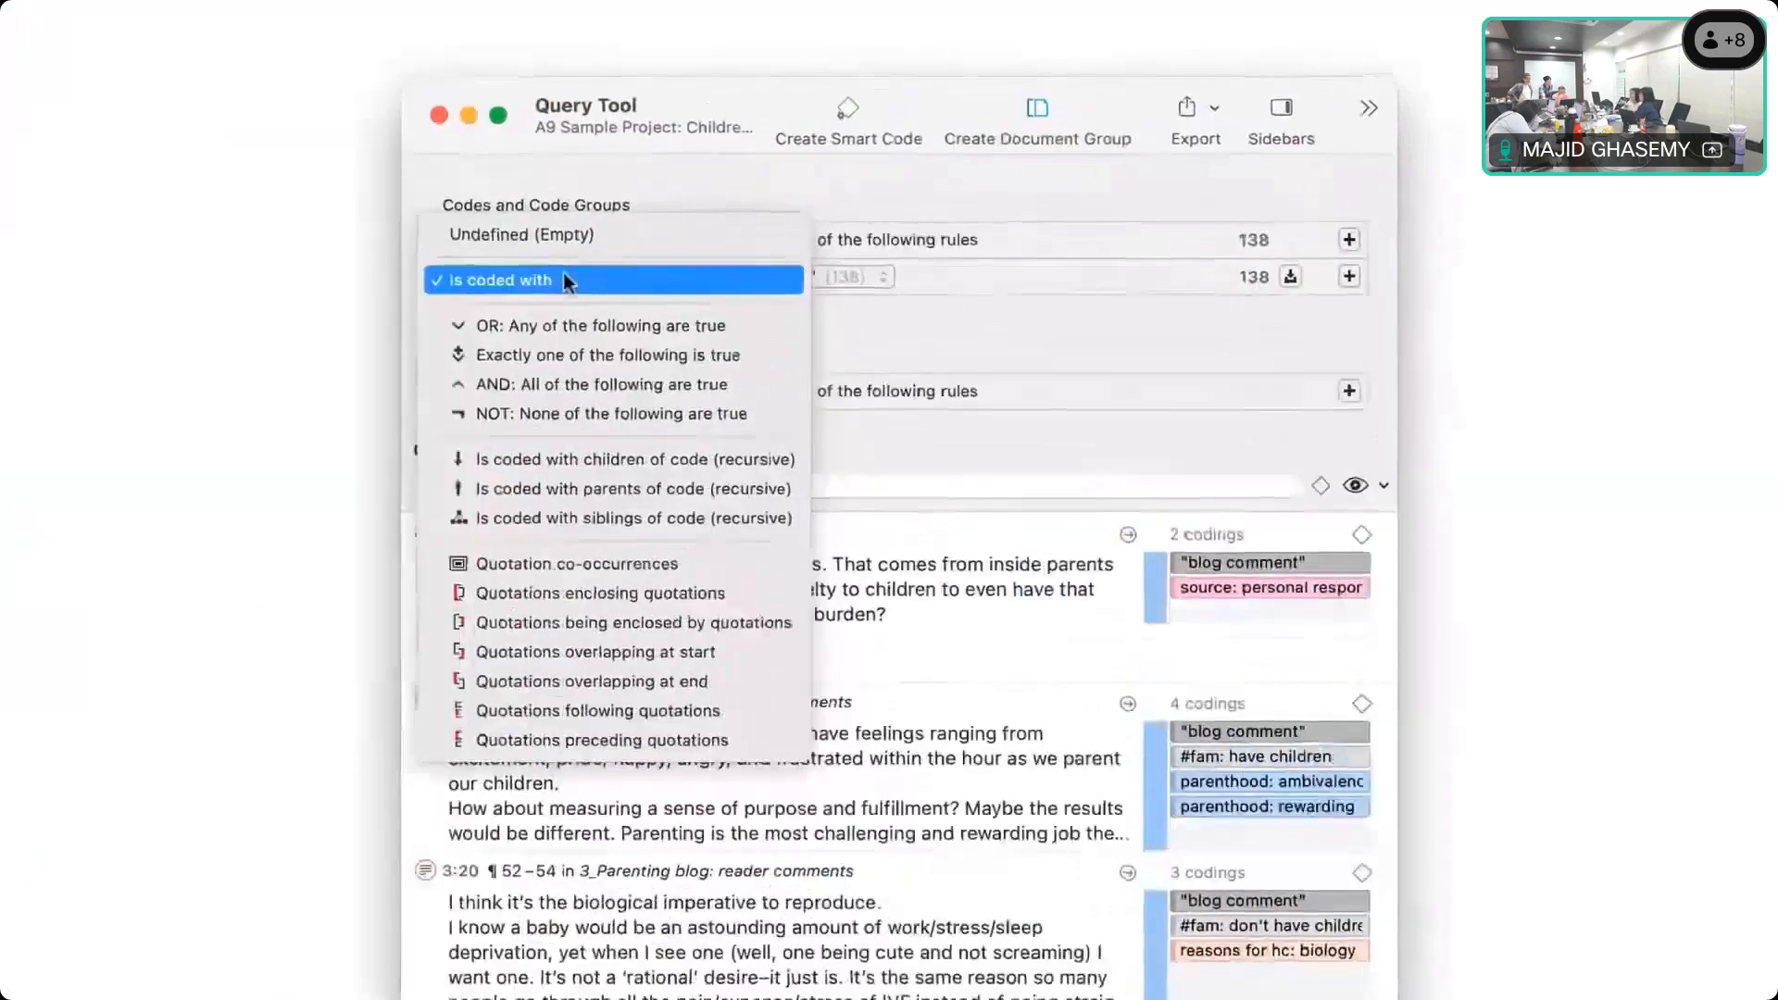
{"action": "left_click", "coordinate": [545, 384]}
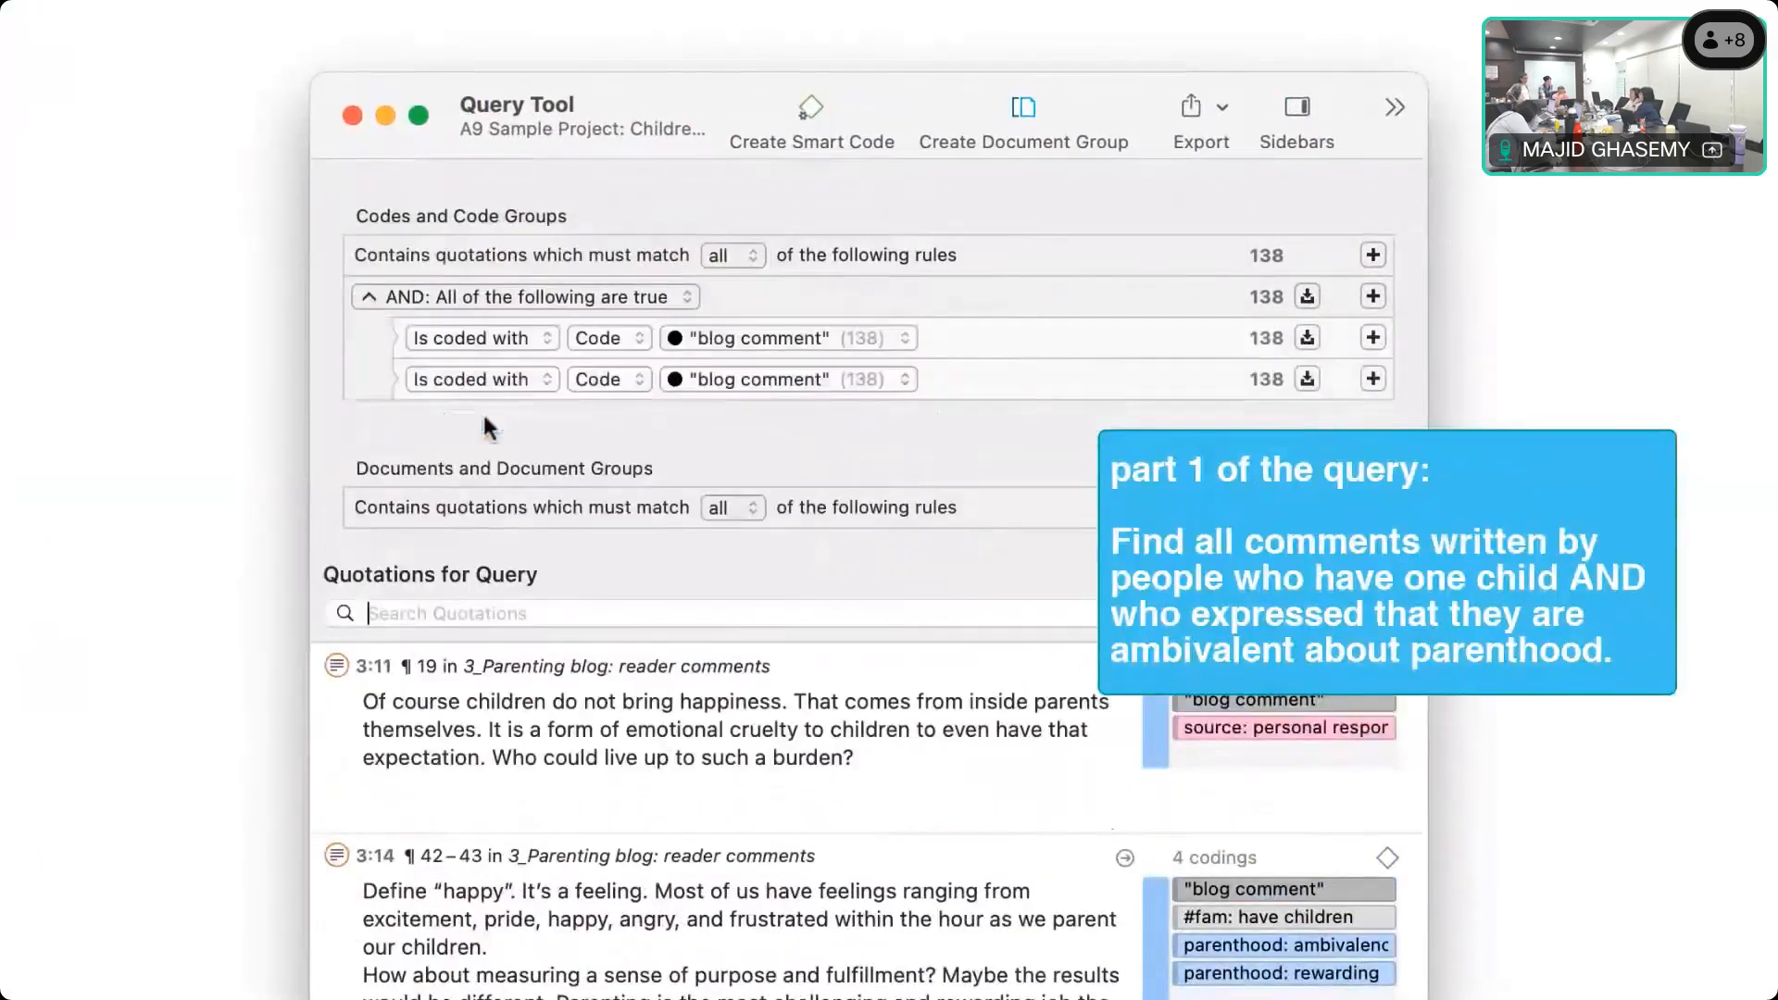
{"action": "left_click", "coordinate": [886, 339]}
{"action": "left_click", "coordinate": [882, 375]}
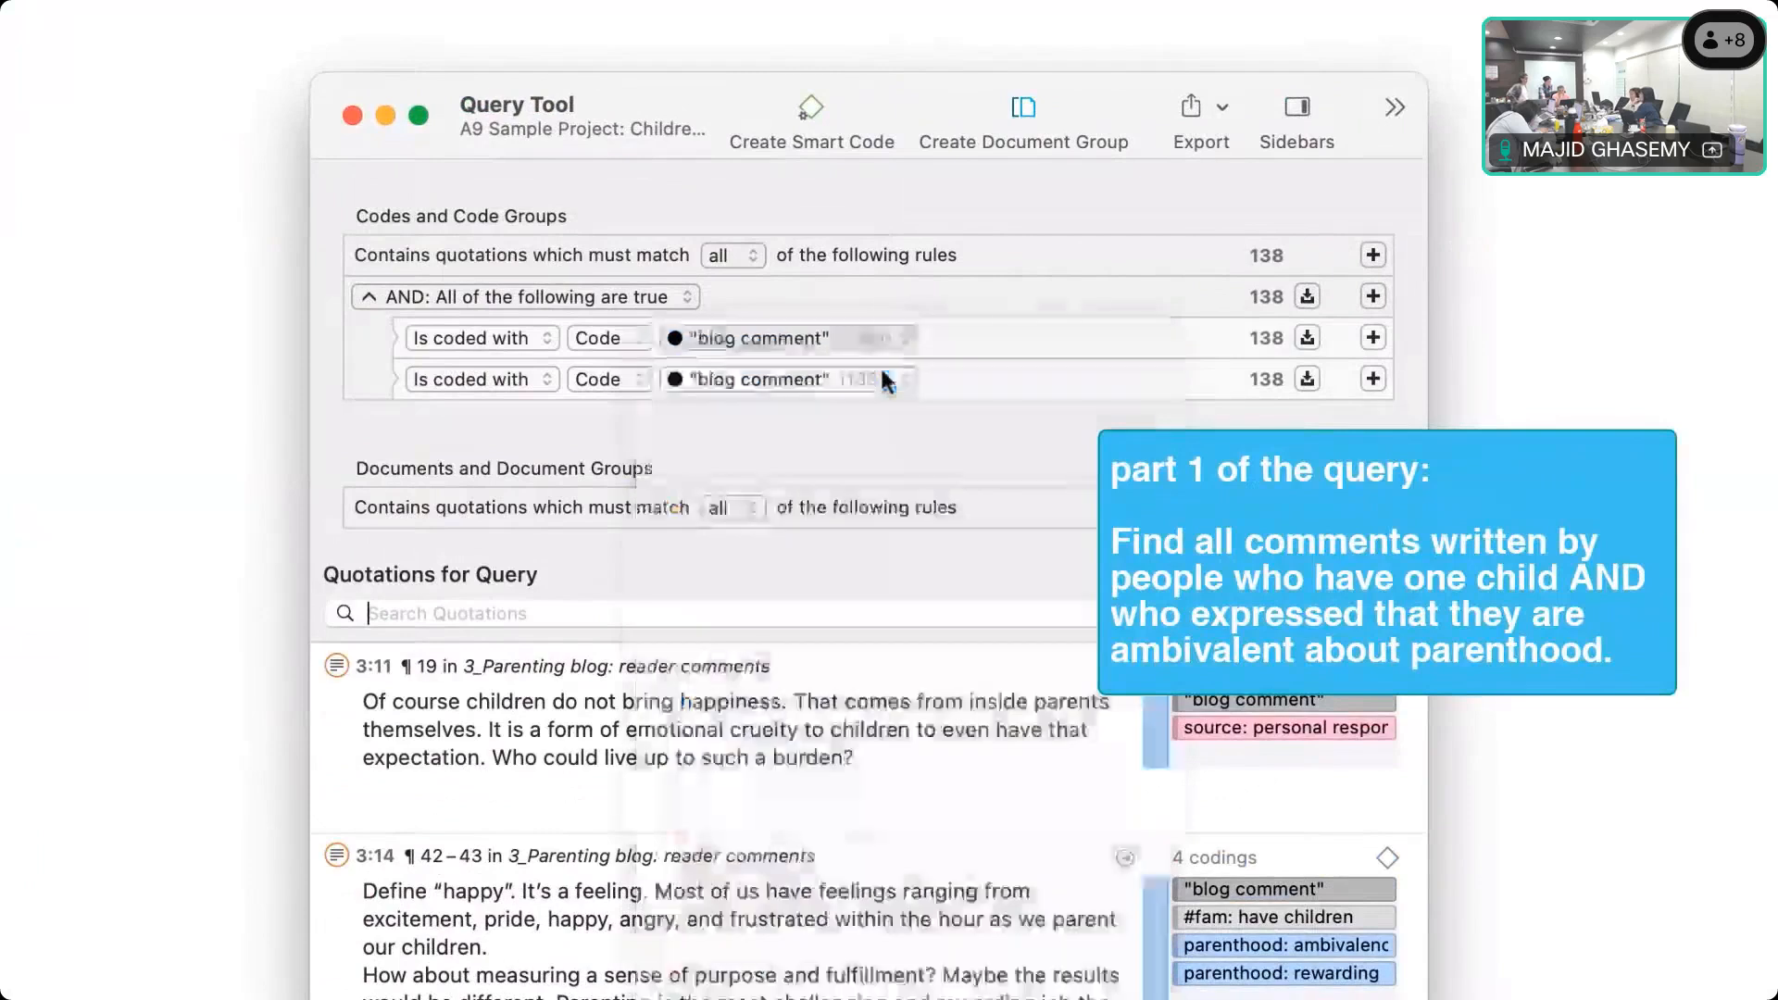
{"action": "left_click", "coordinate": [882, 375]}
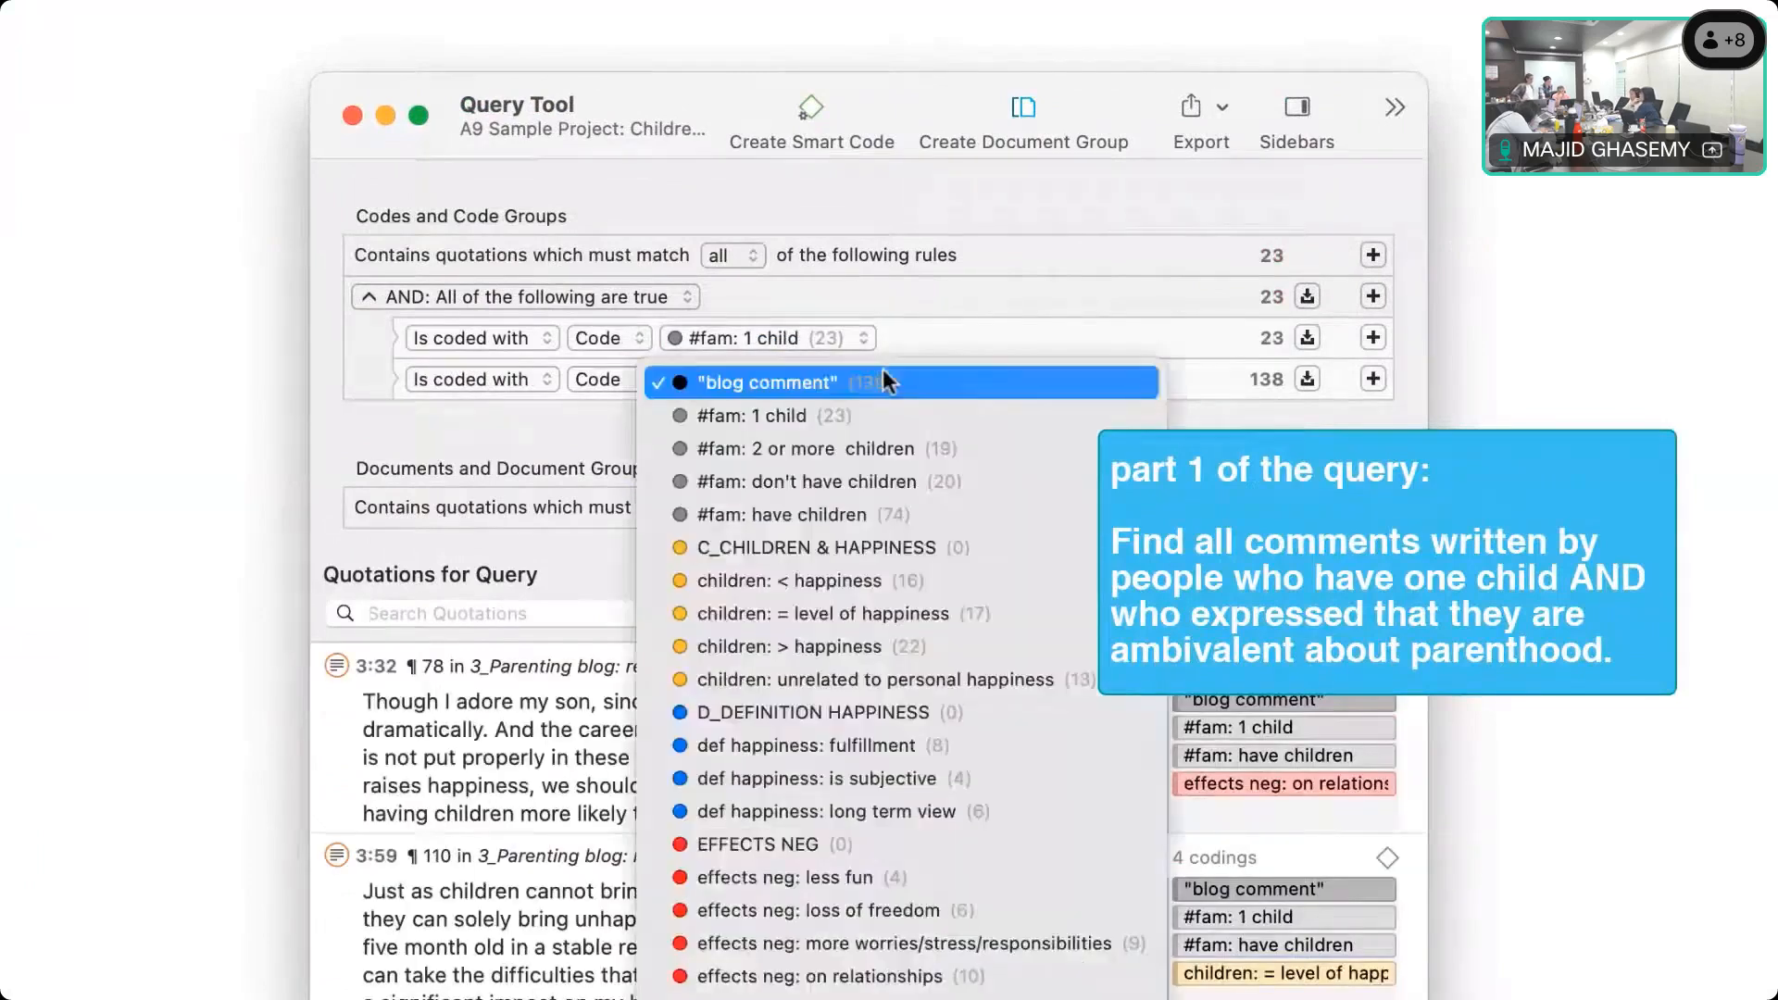
{"action": "left_click", "coordinate": [917, 996]}
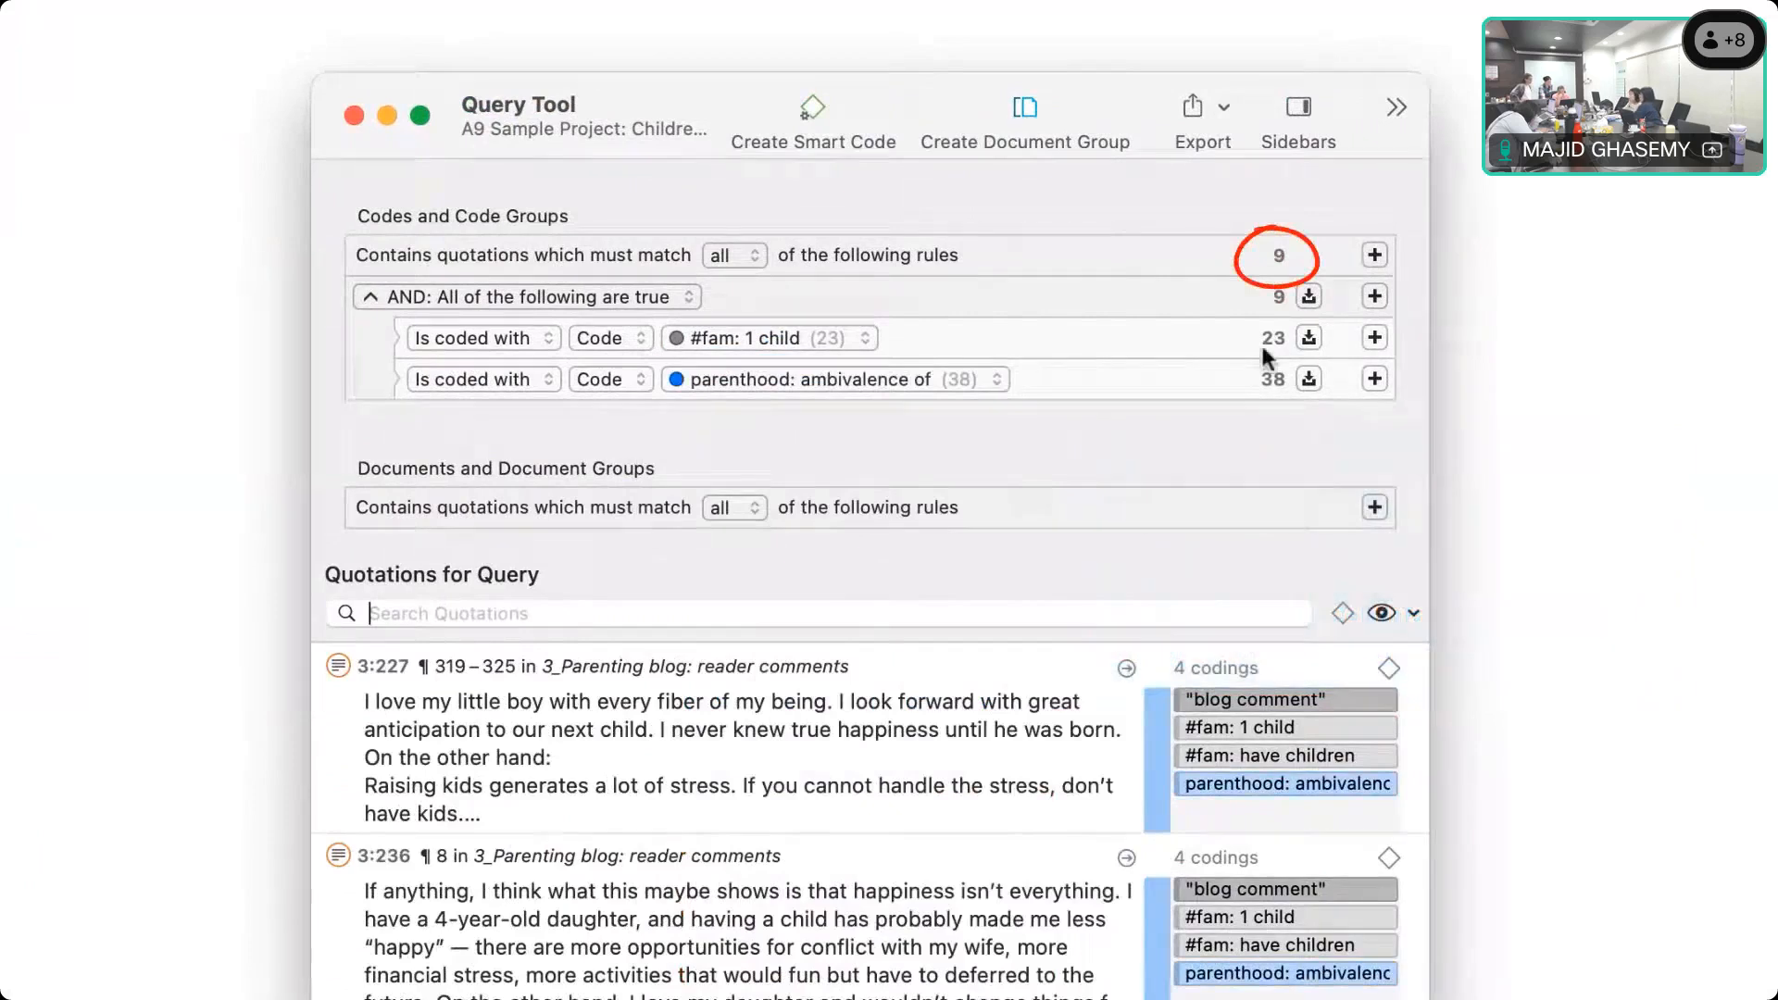
Wrap the AND term in a Quotations enclosing quotations operator and set its second operand to the code "children: > happiness".
{"action": "left_click", "coordinate": [1307, 296]}
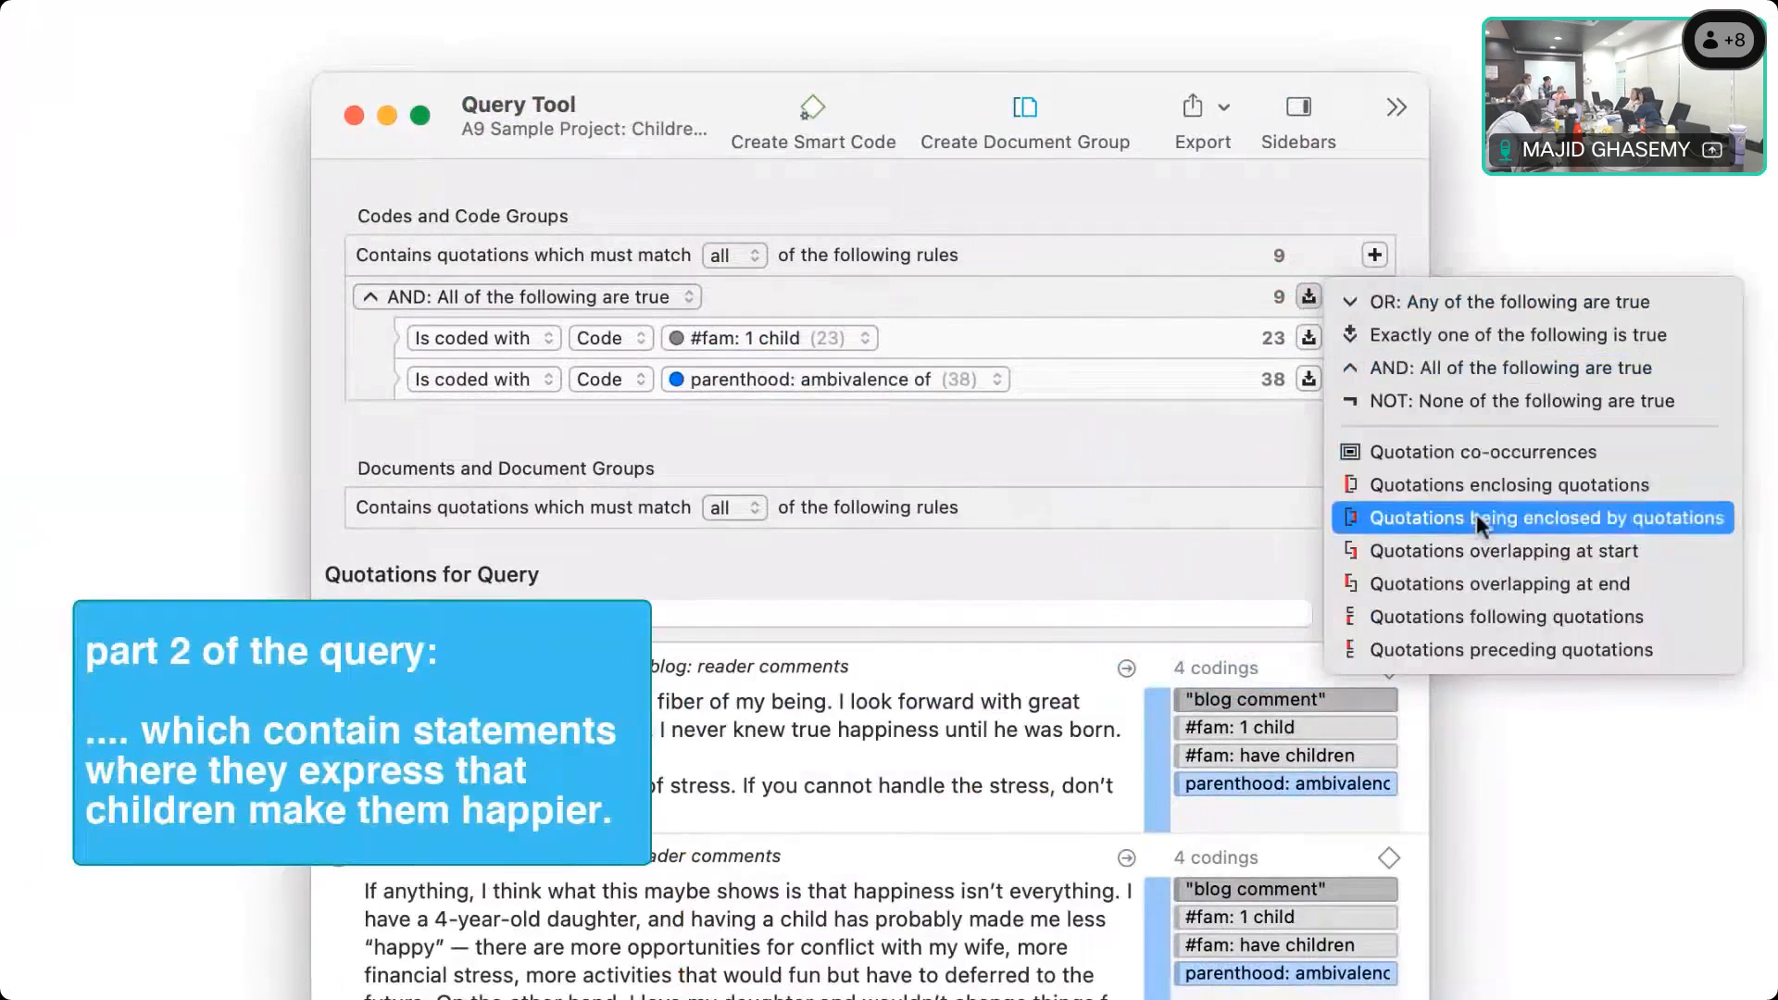
{"action": "left_click", "coordinate": [1473, 487]}
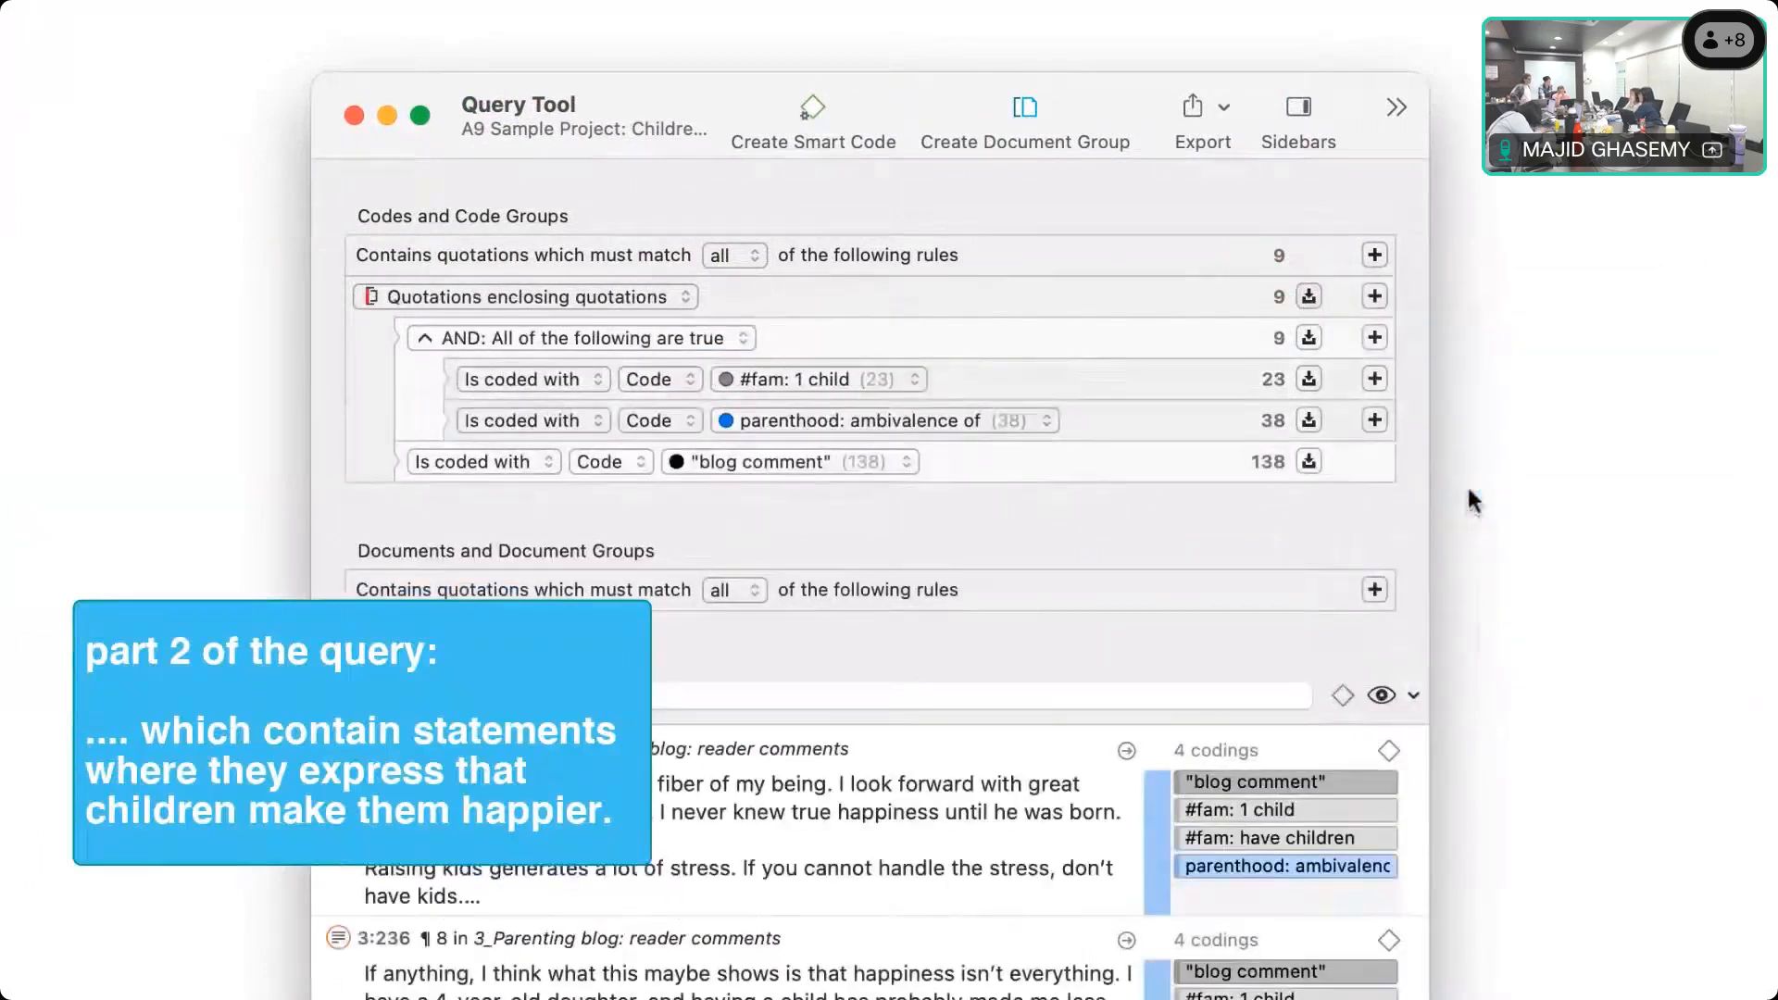
{"action": "left_click", "coordinate": [900, 459]}
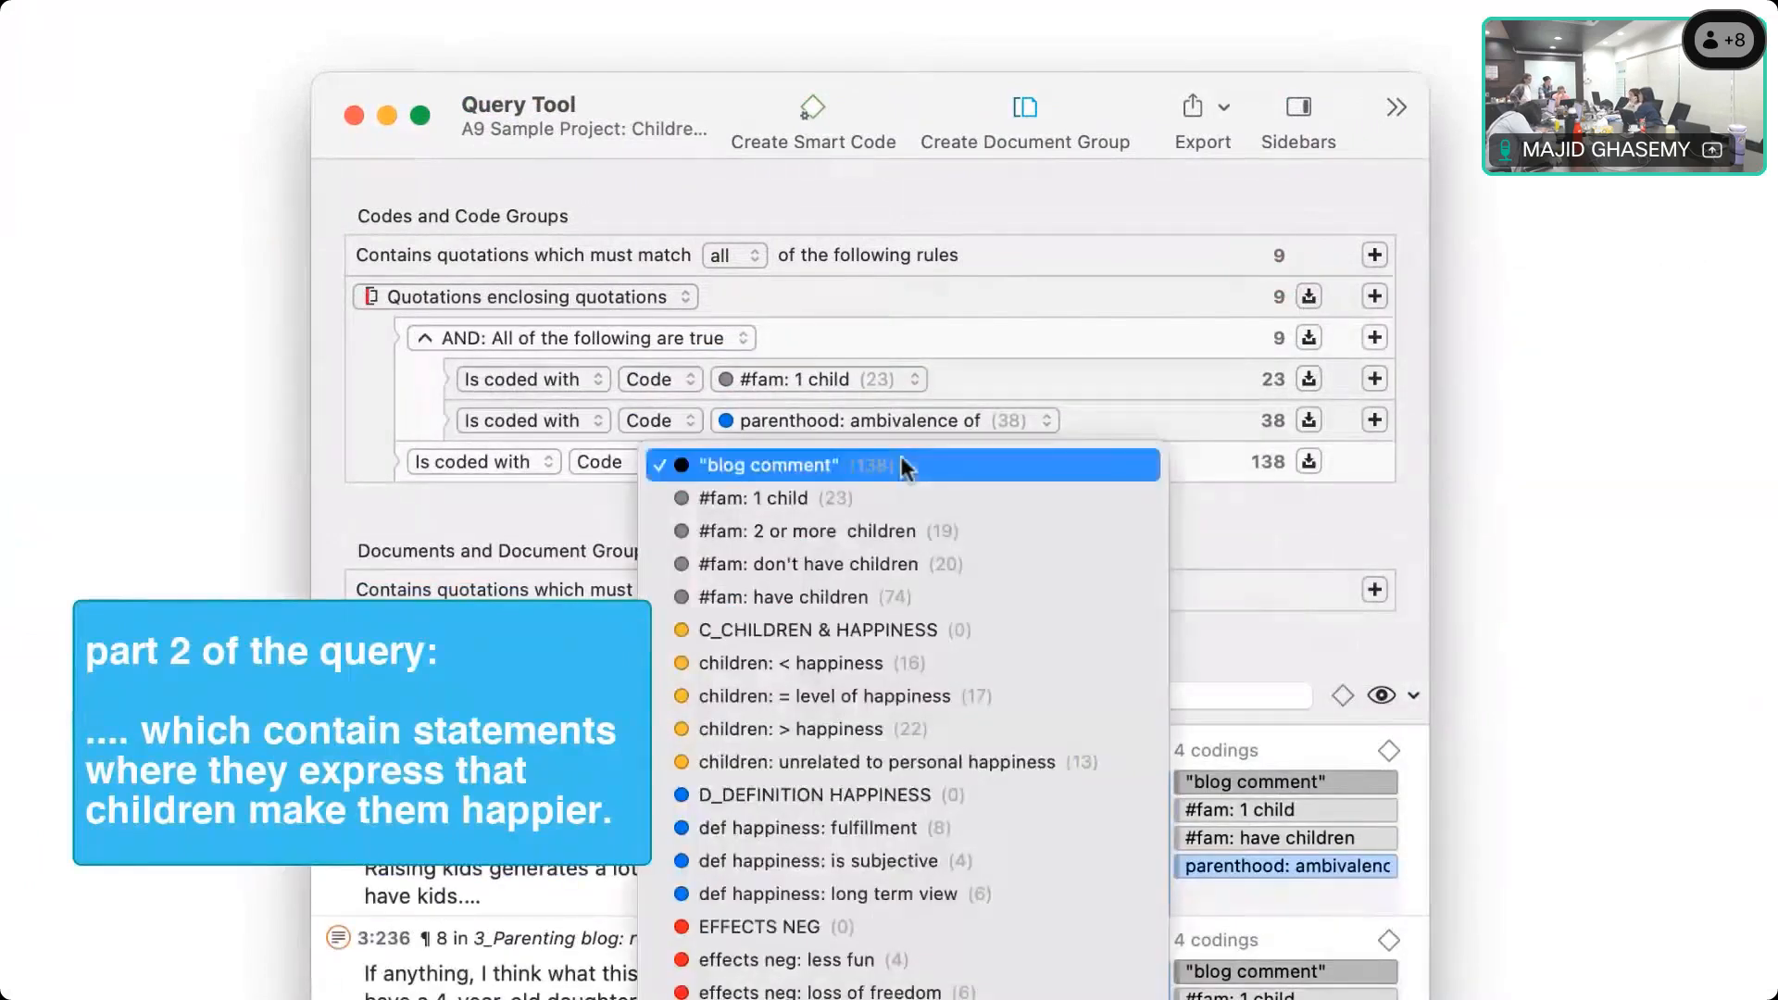
{"action": "left_click", "coordinate": [886, 732]}
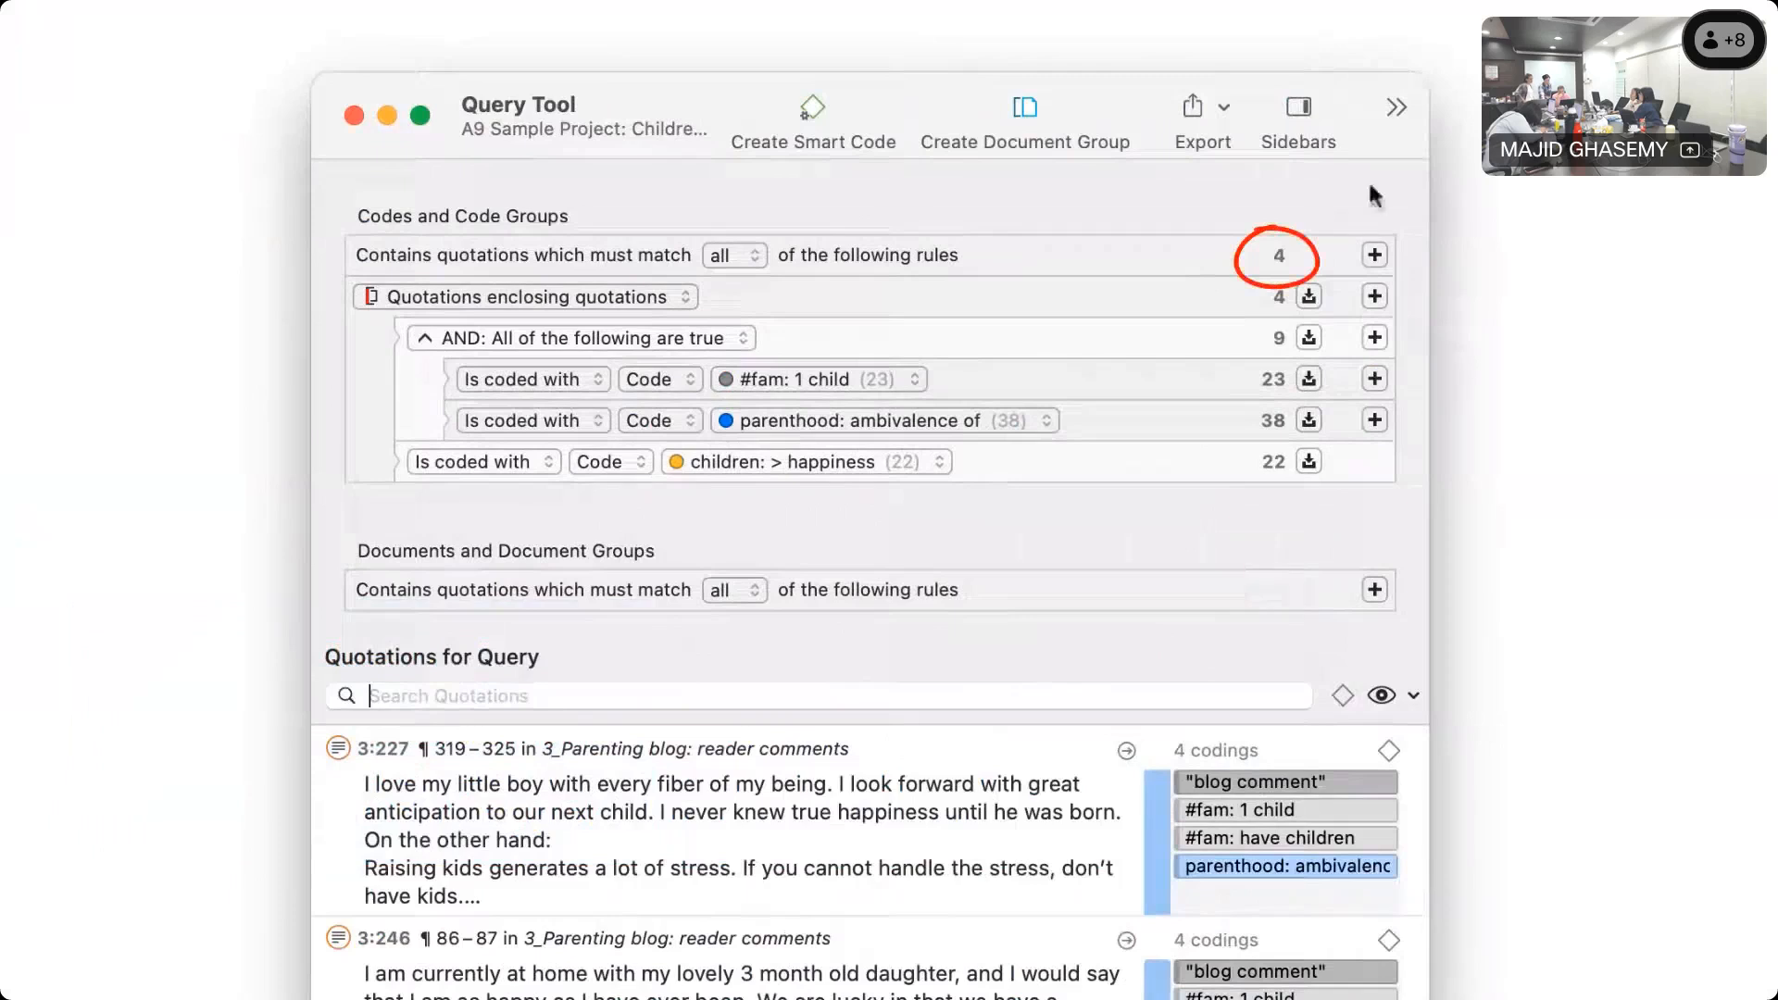
Pin the Query Tool window and show quotation 3:227 in its document context.
{"action": "left_click", "coordinate": [1393, 105]}
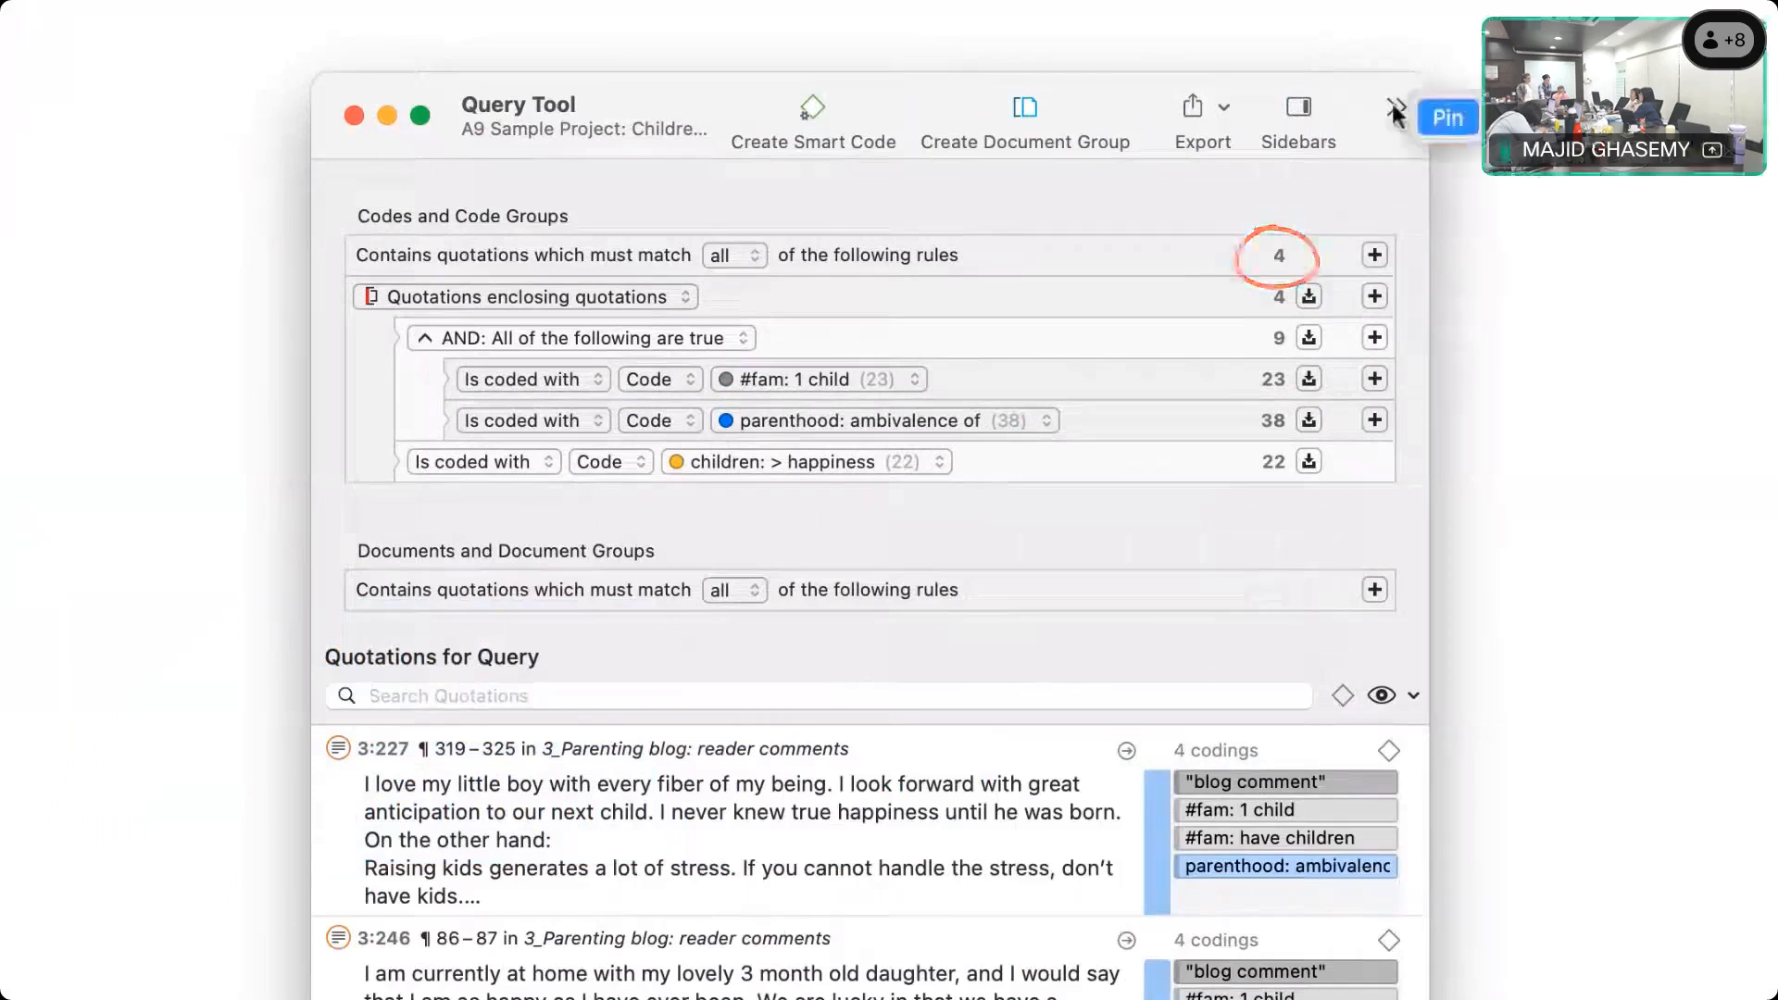
{"action": "left_click", "coordinate": [1442, 119]}
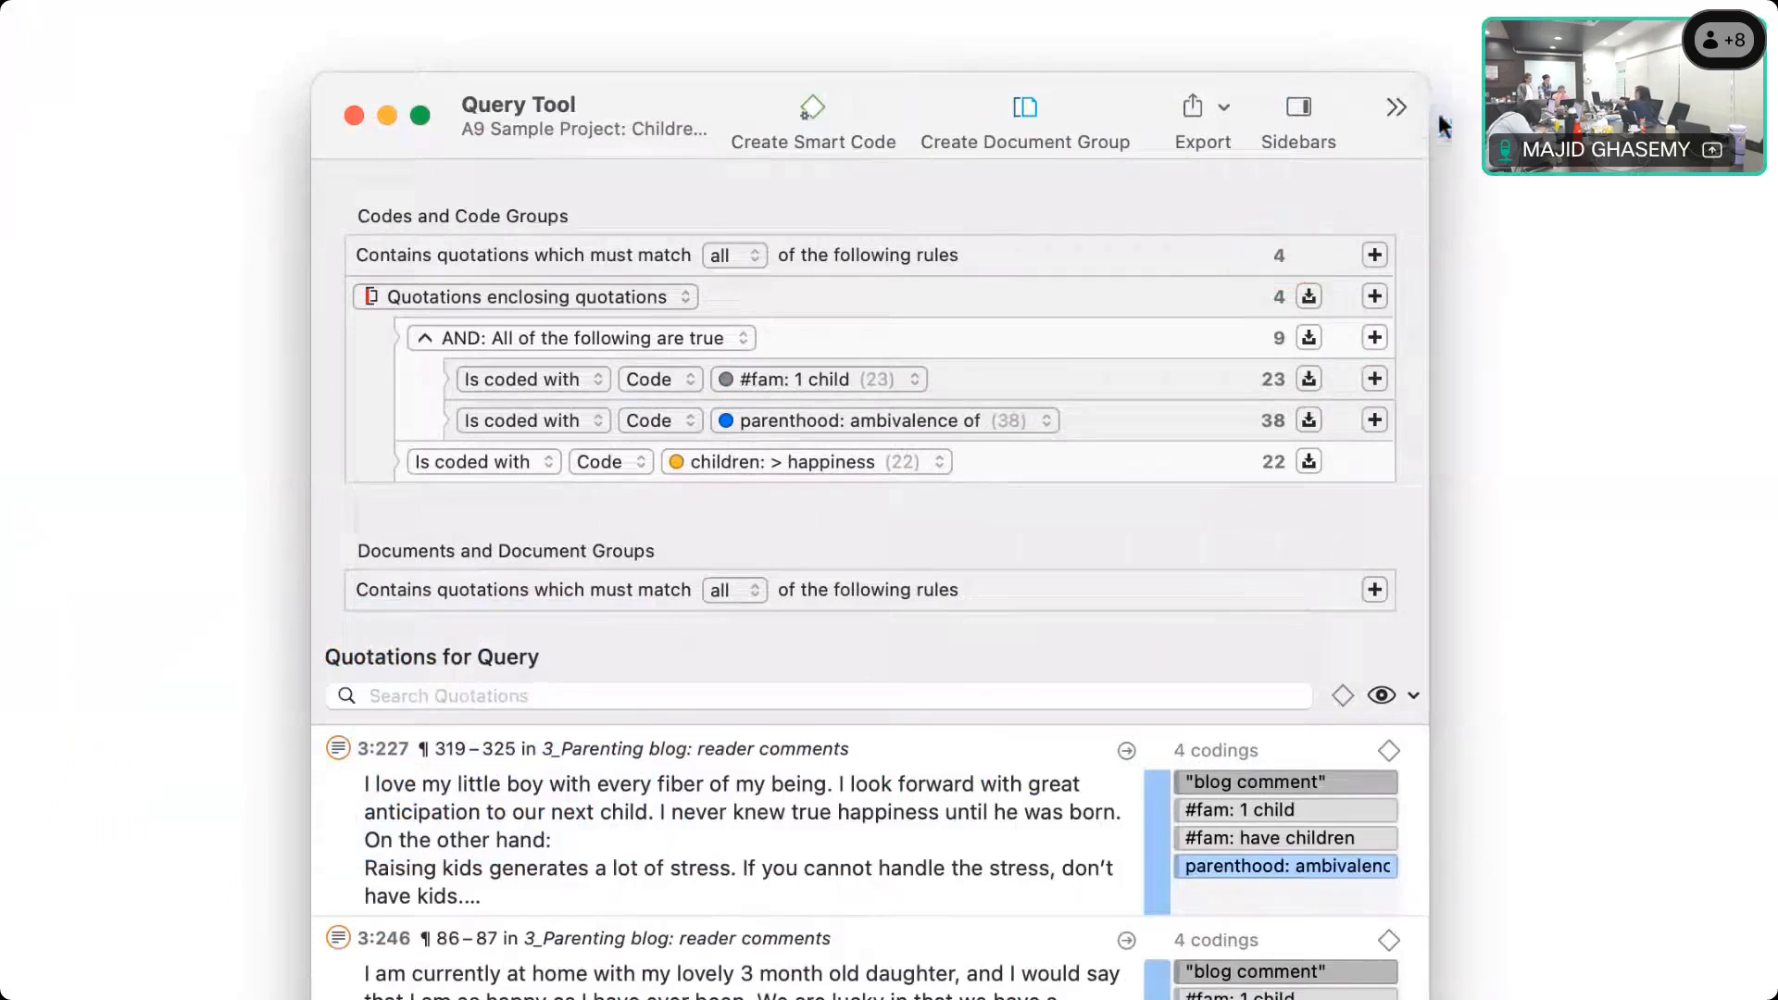
{"action": "left_click", "coordinate": [1126, 751]}
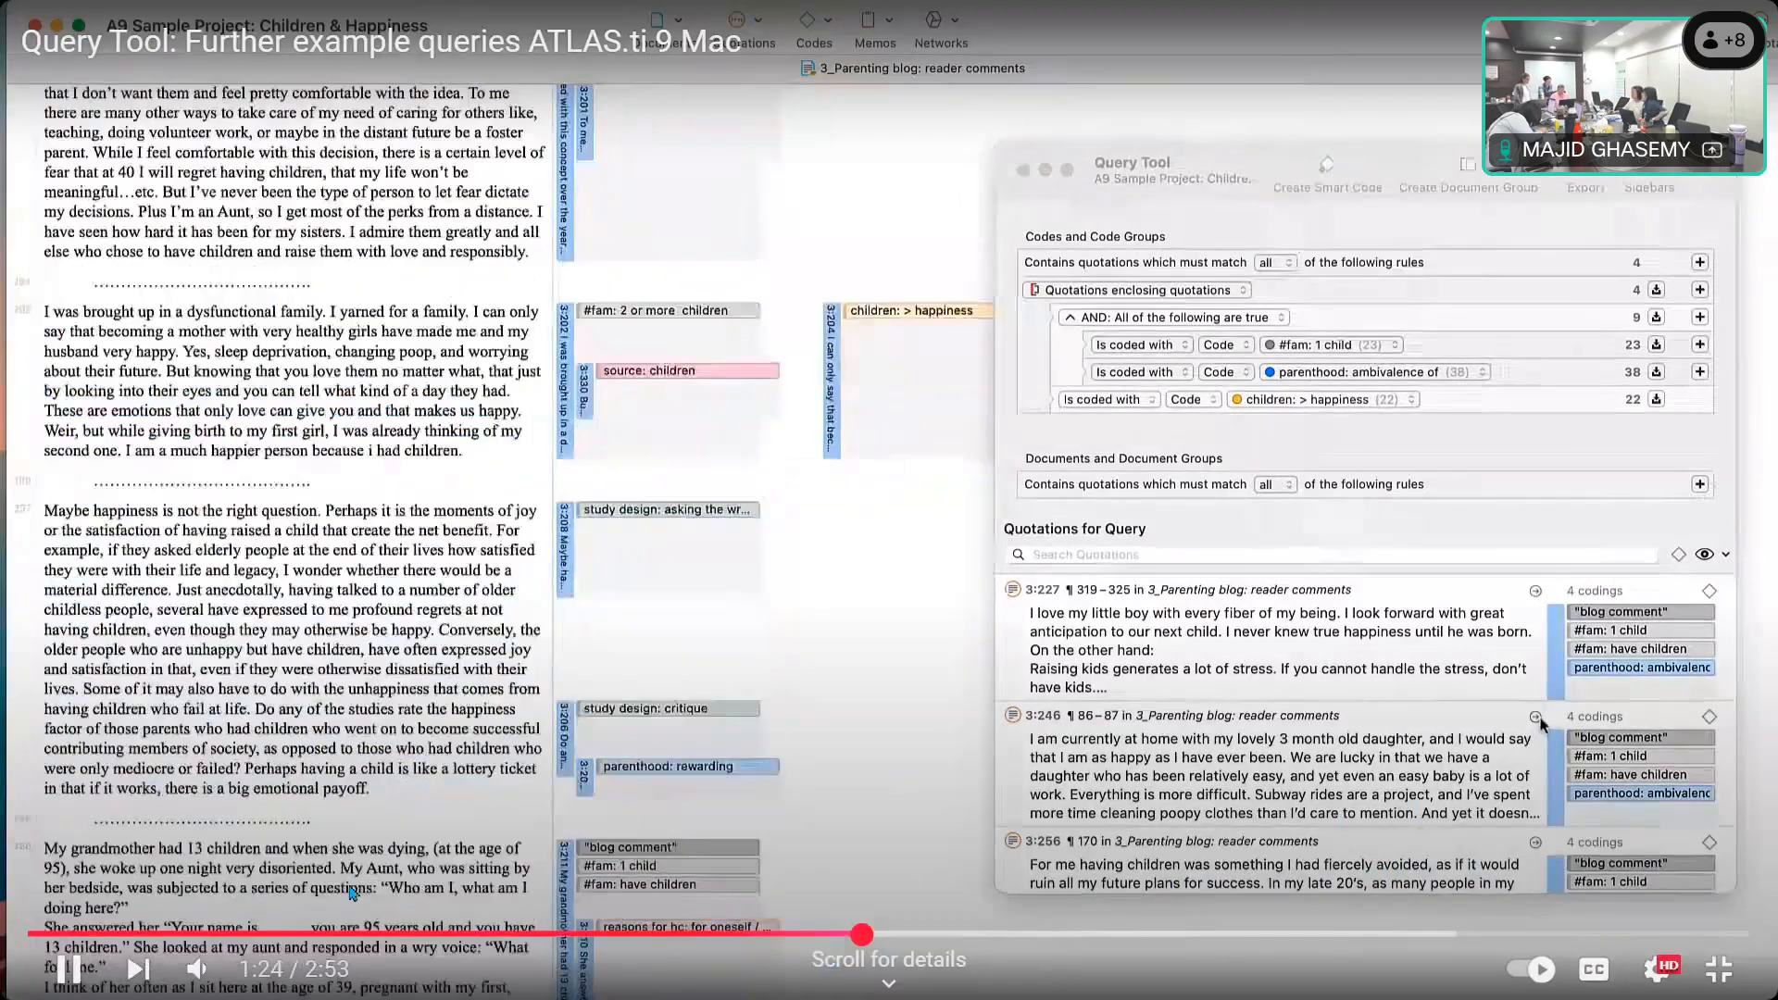
Pause the video, leave full screen and return to the browser's new tab page.
{"action": "left_click", "coordinate": [68, 970]}
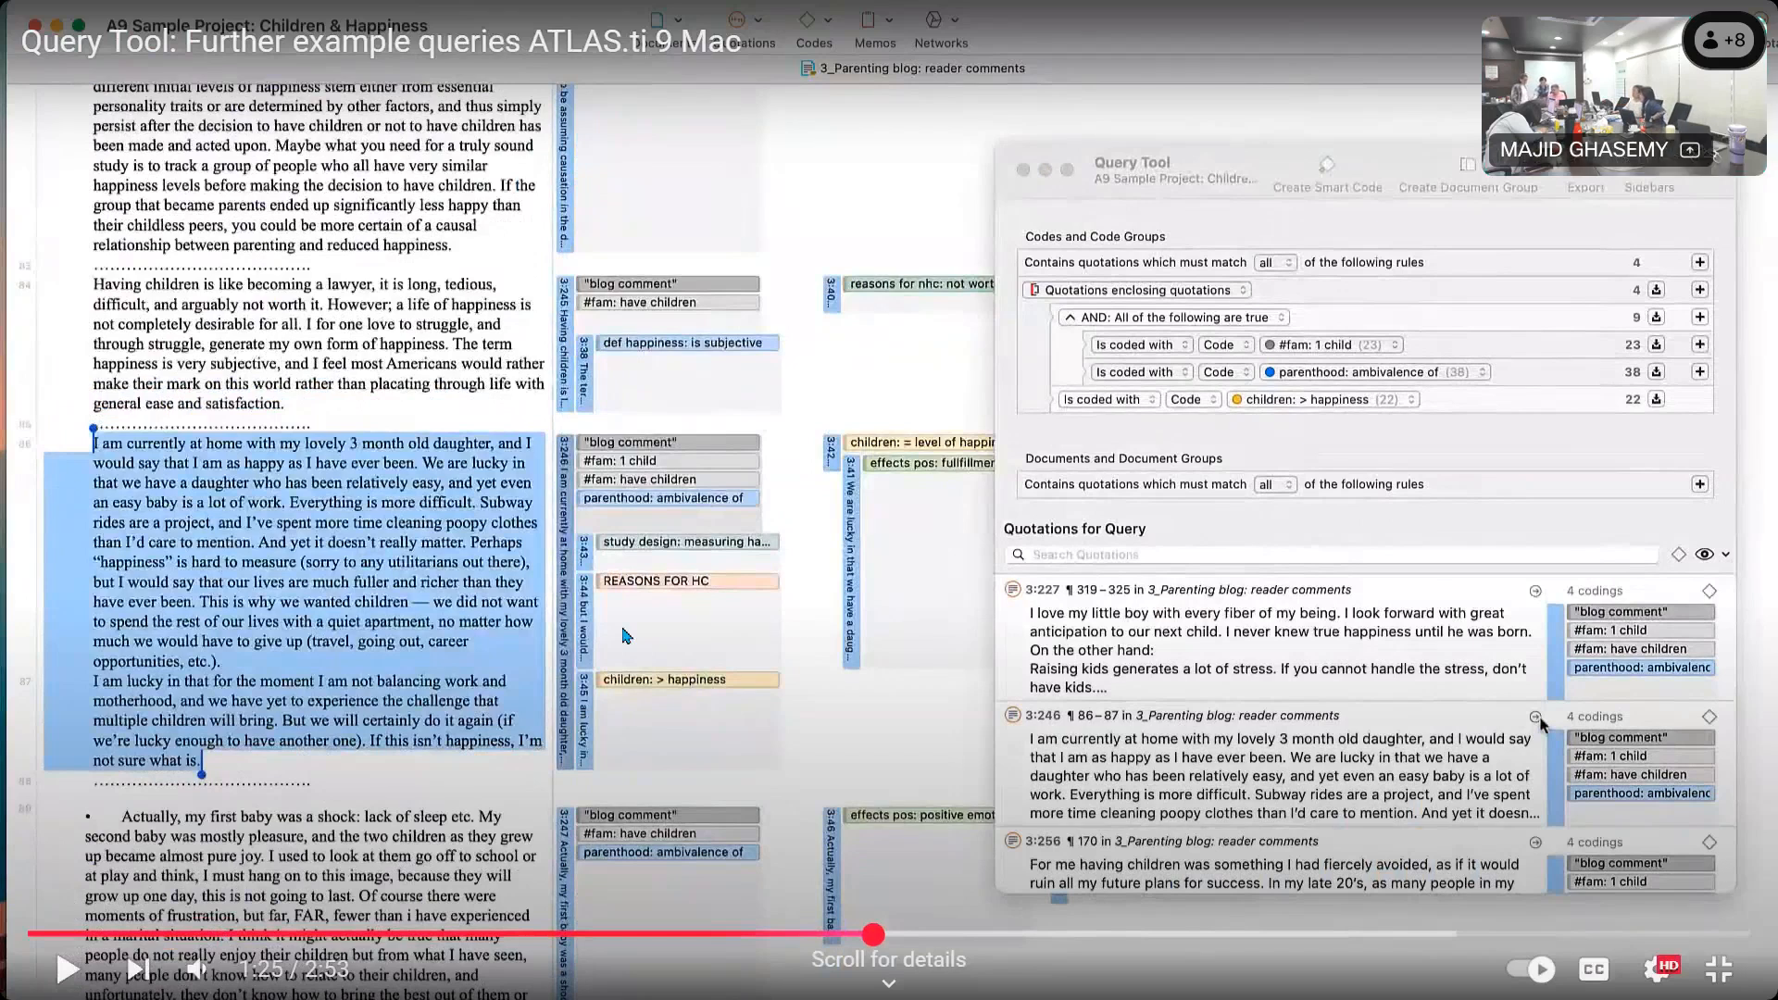
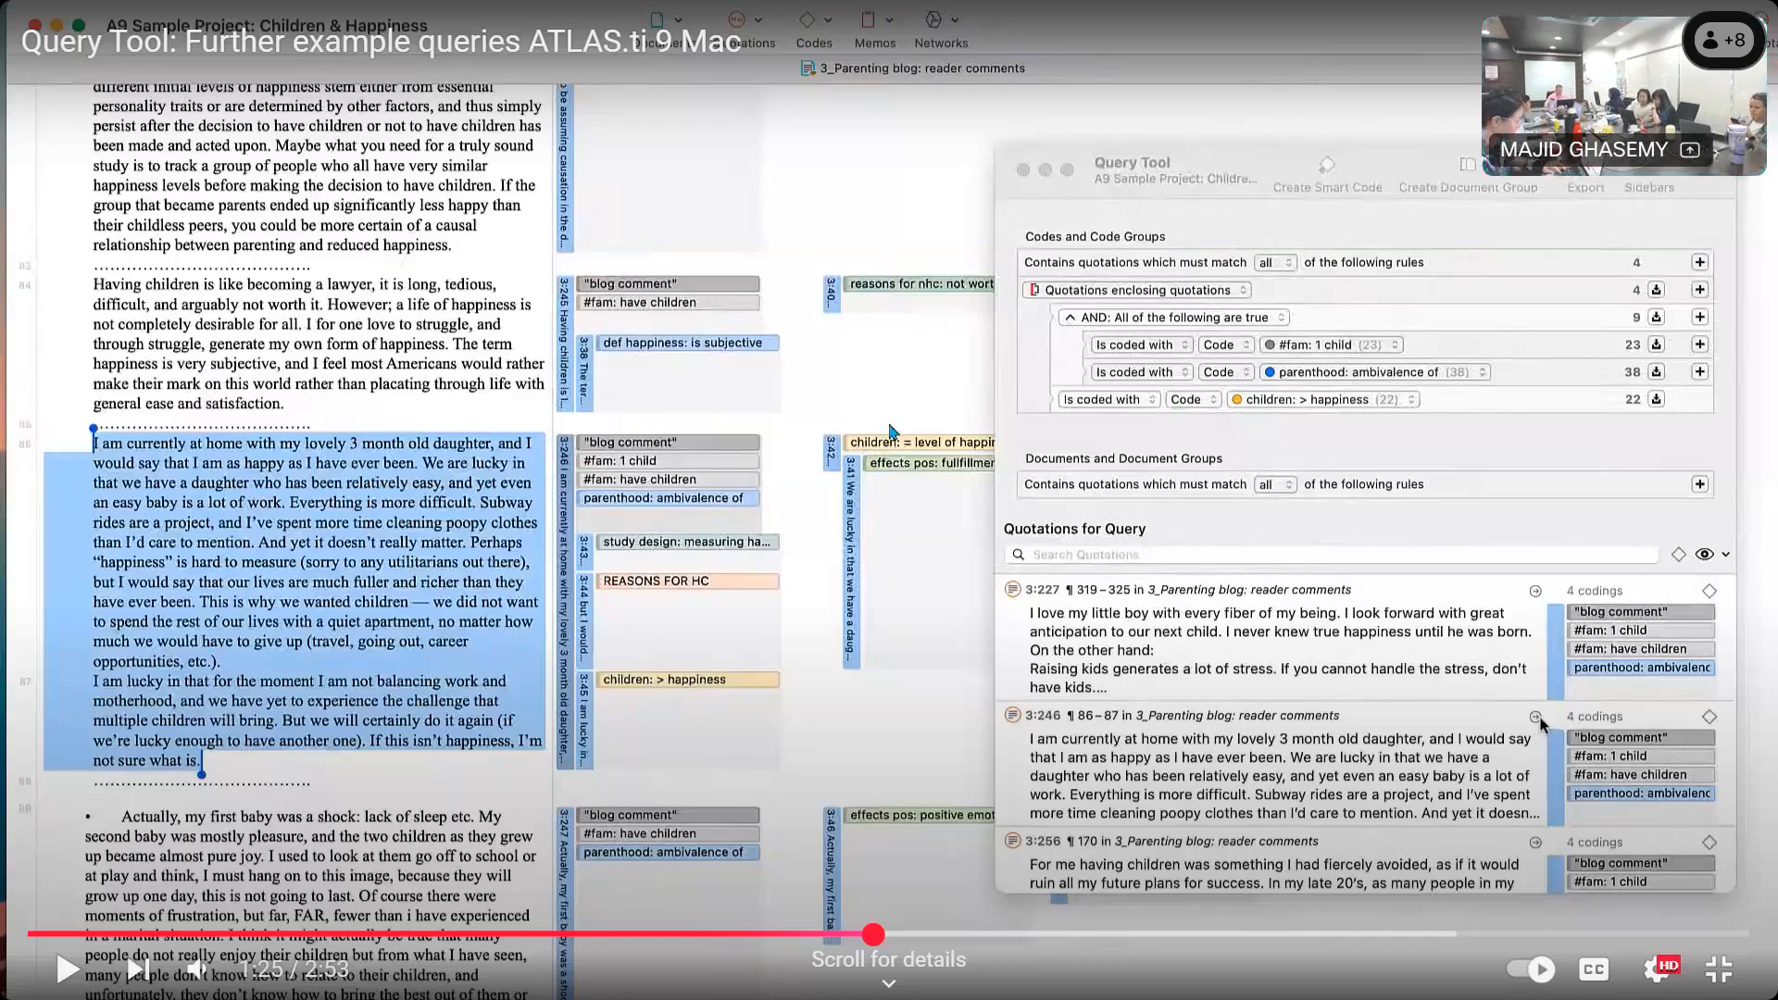
{"action": "left_click", "coordinate": [875, 97]}
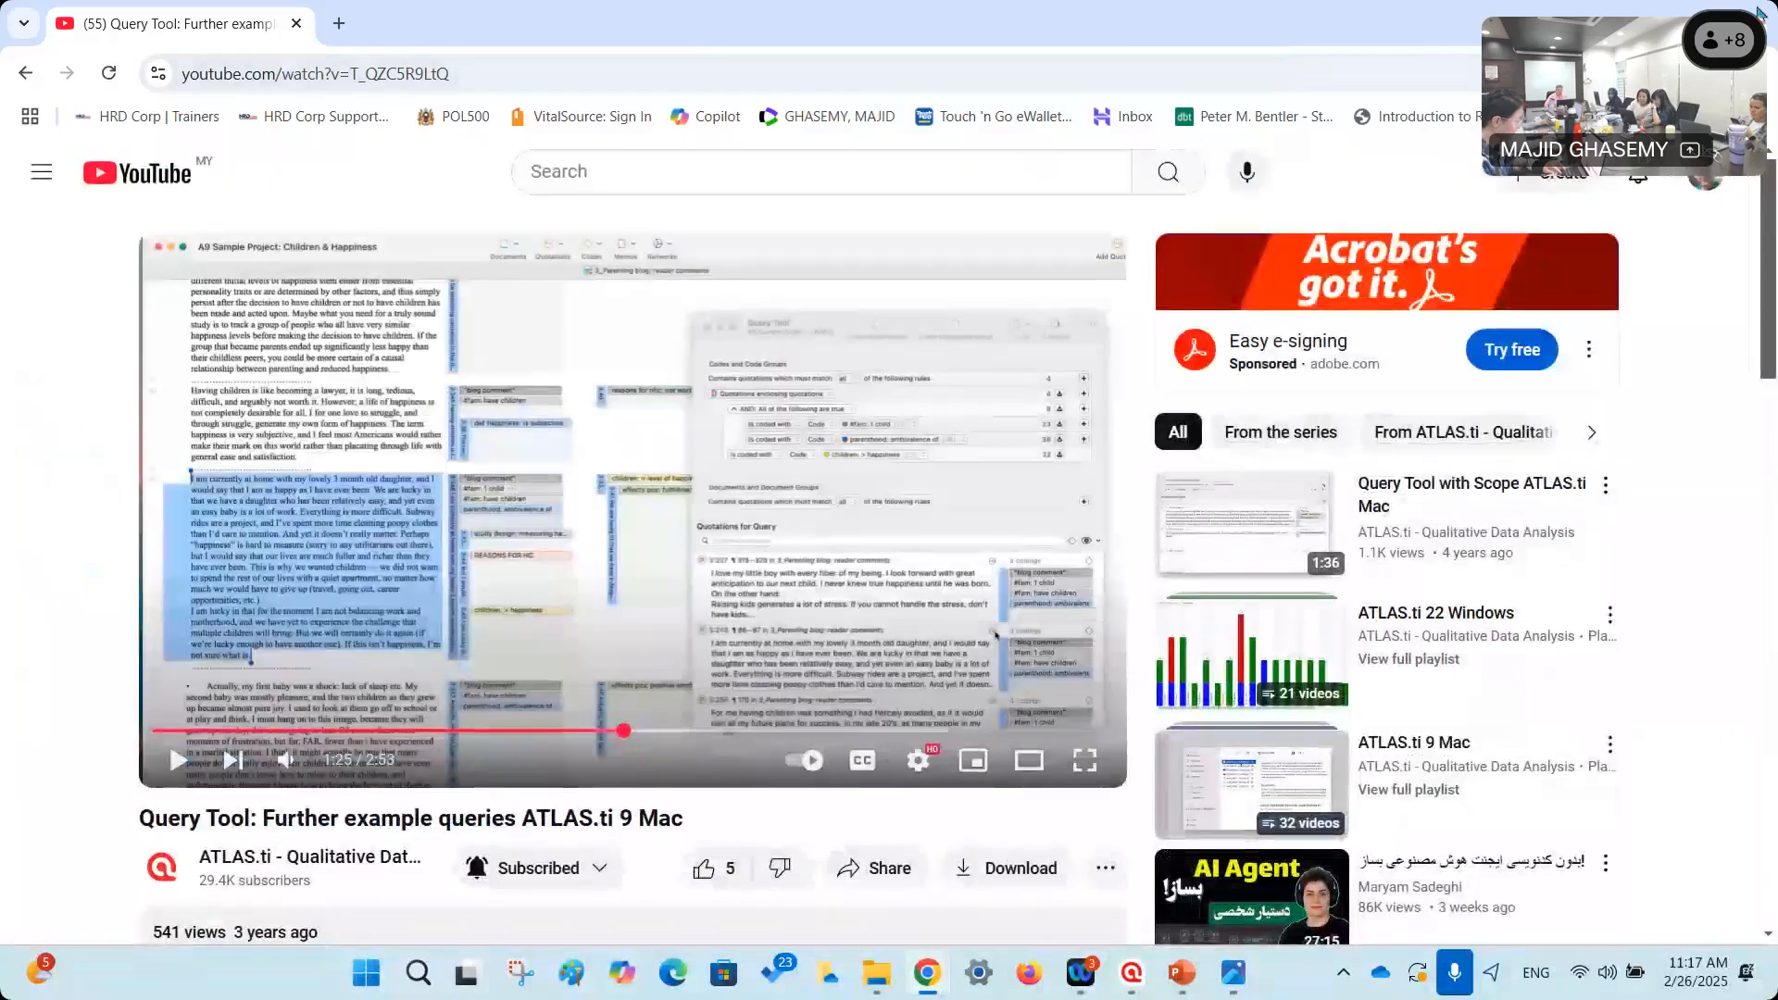
{"action": "key", "text": "alt+Left"}
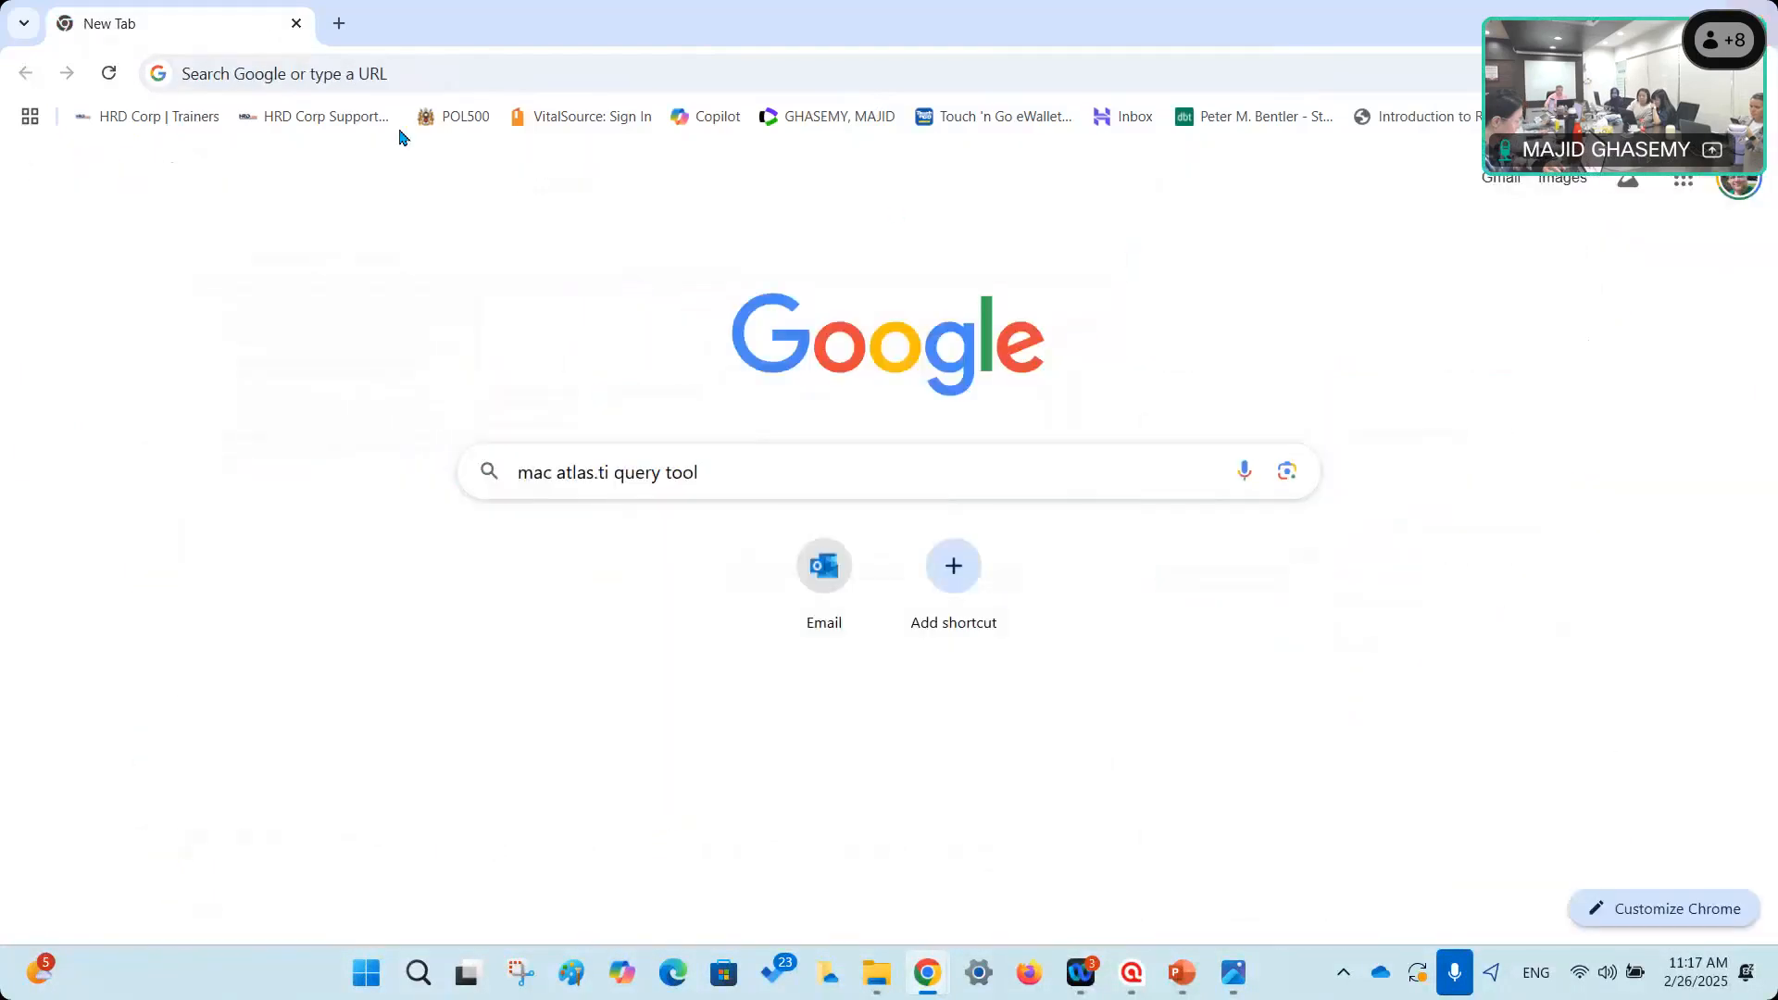
{"action": "left_click", "coordinate": [516, 73]}
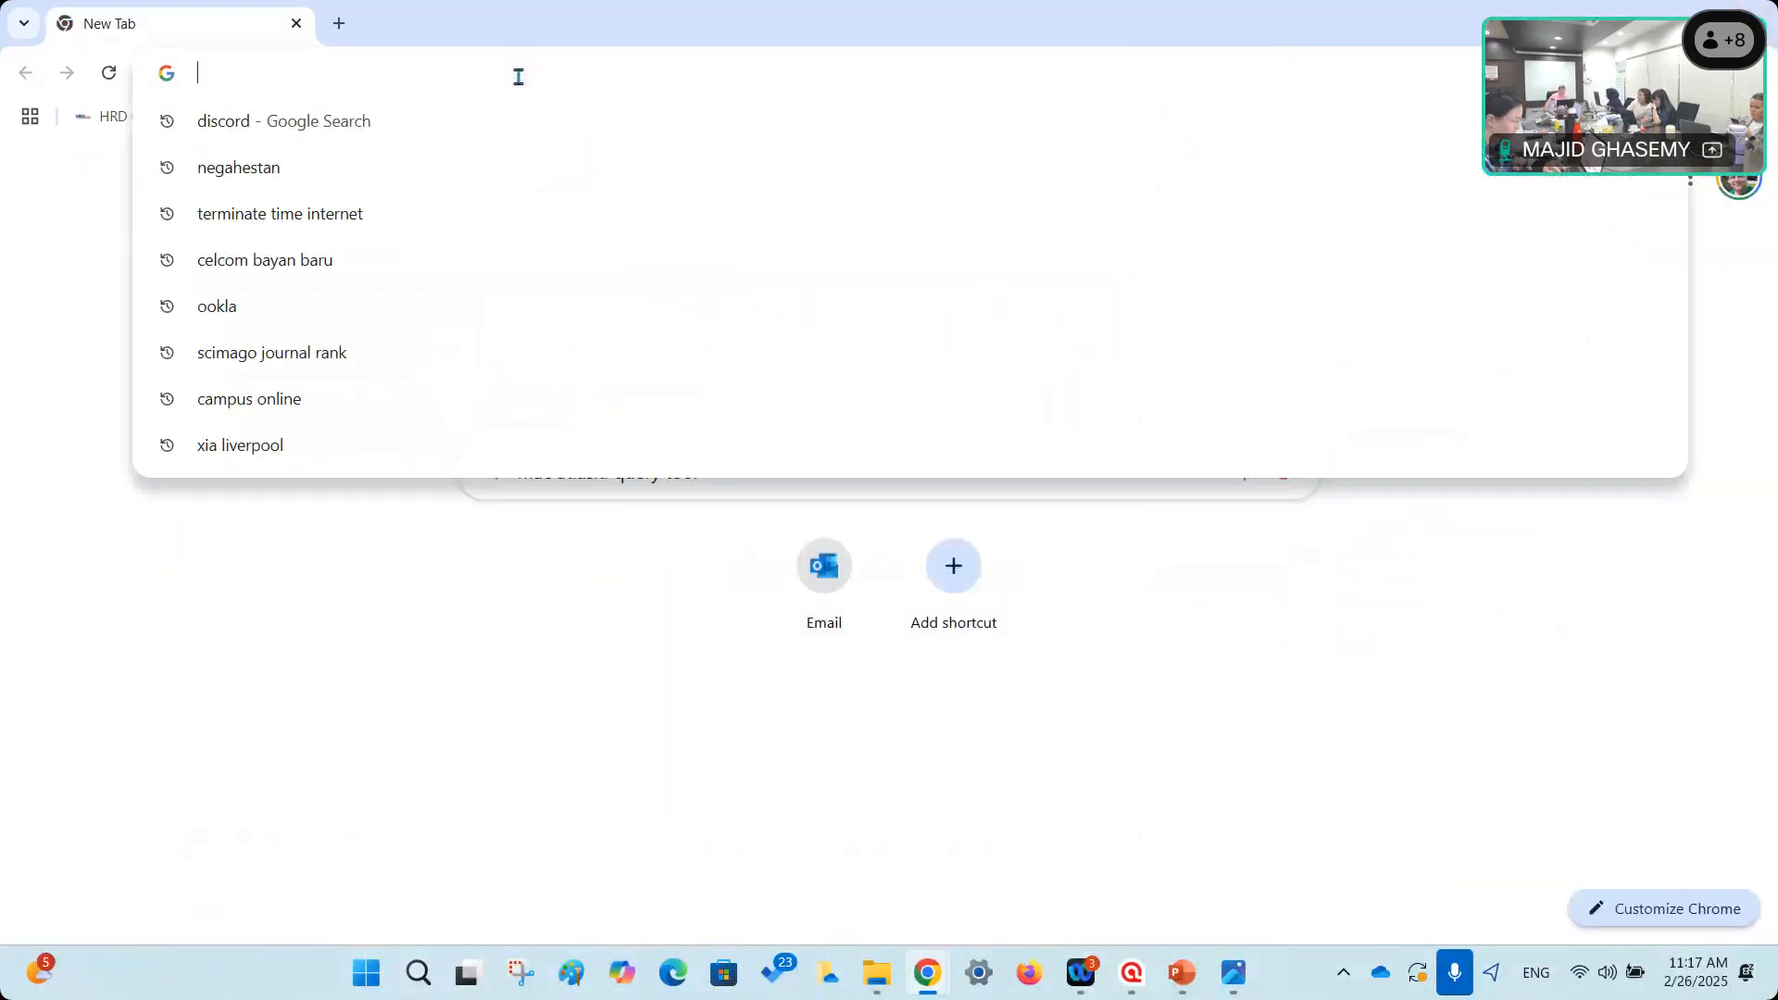
Switch to Firefox, dismiss its pop-up dialog and open YouTube.
{"action": "left_click", "coordinate": [1026, 989]}
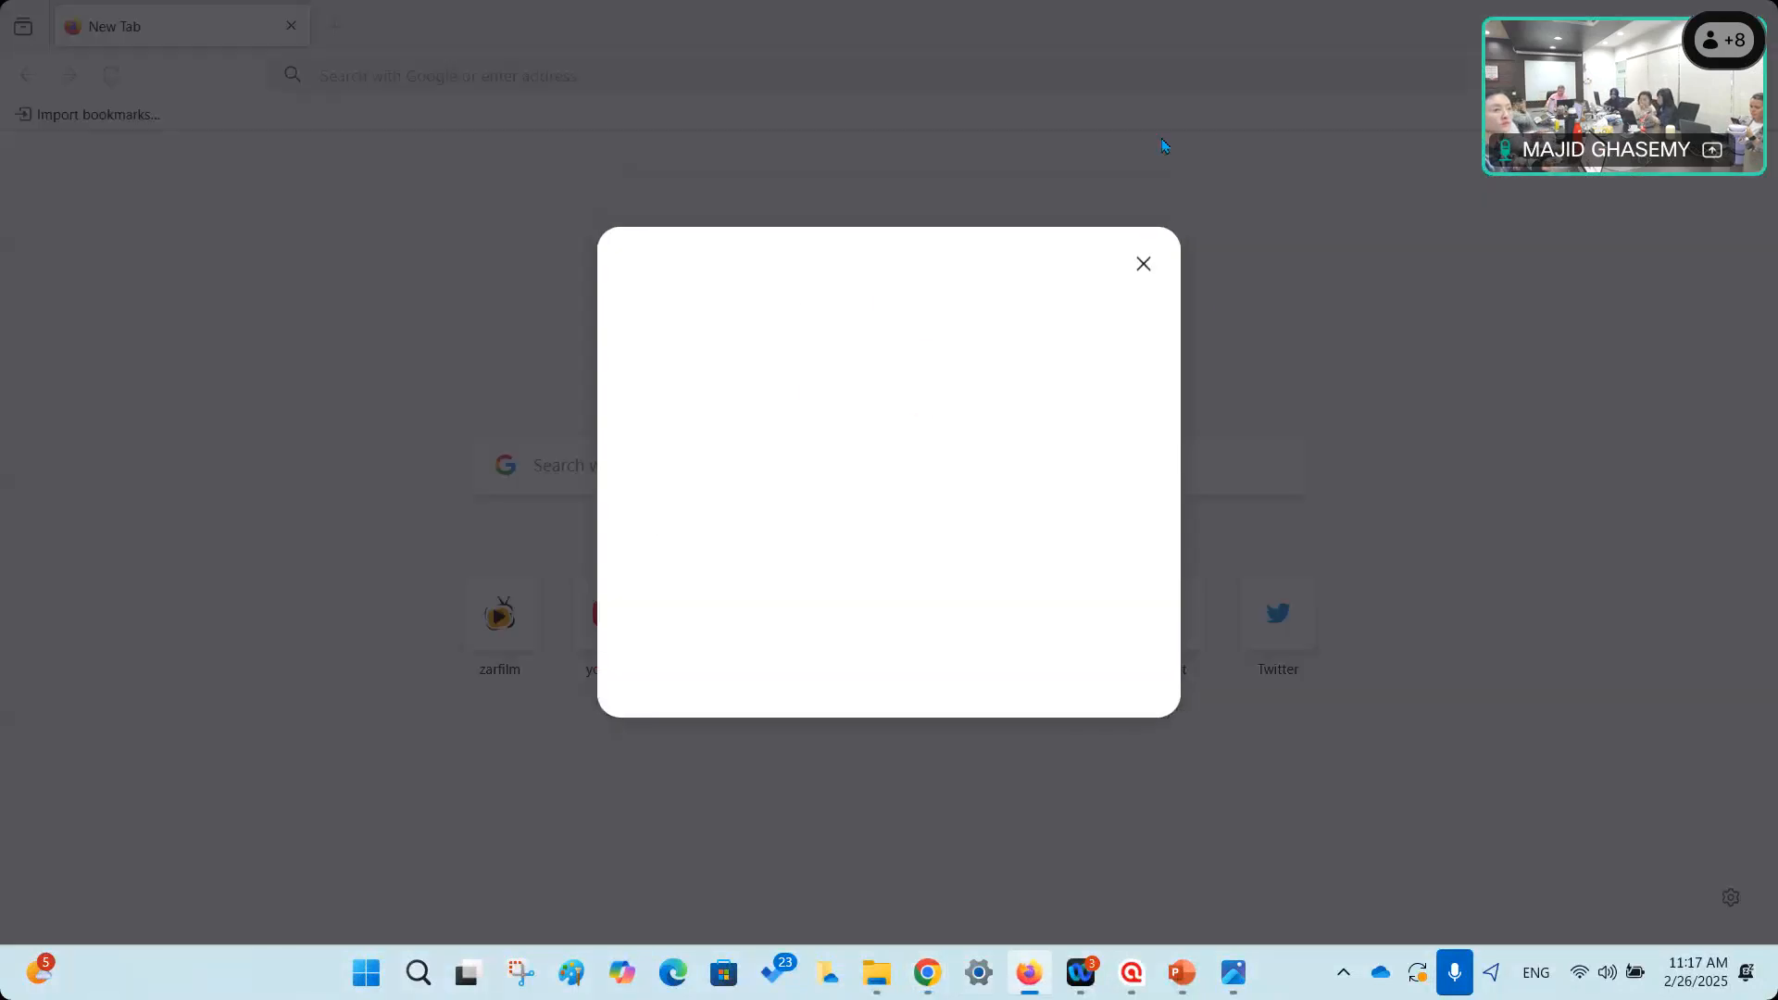
{"action": "left_click", "coordinate": [1143, 264]}
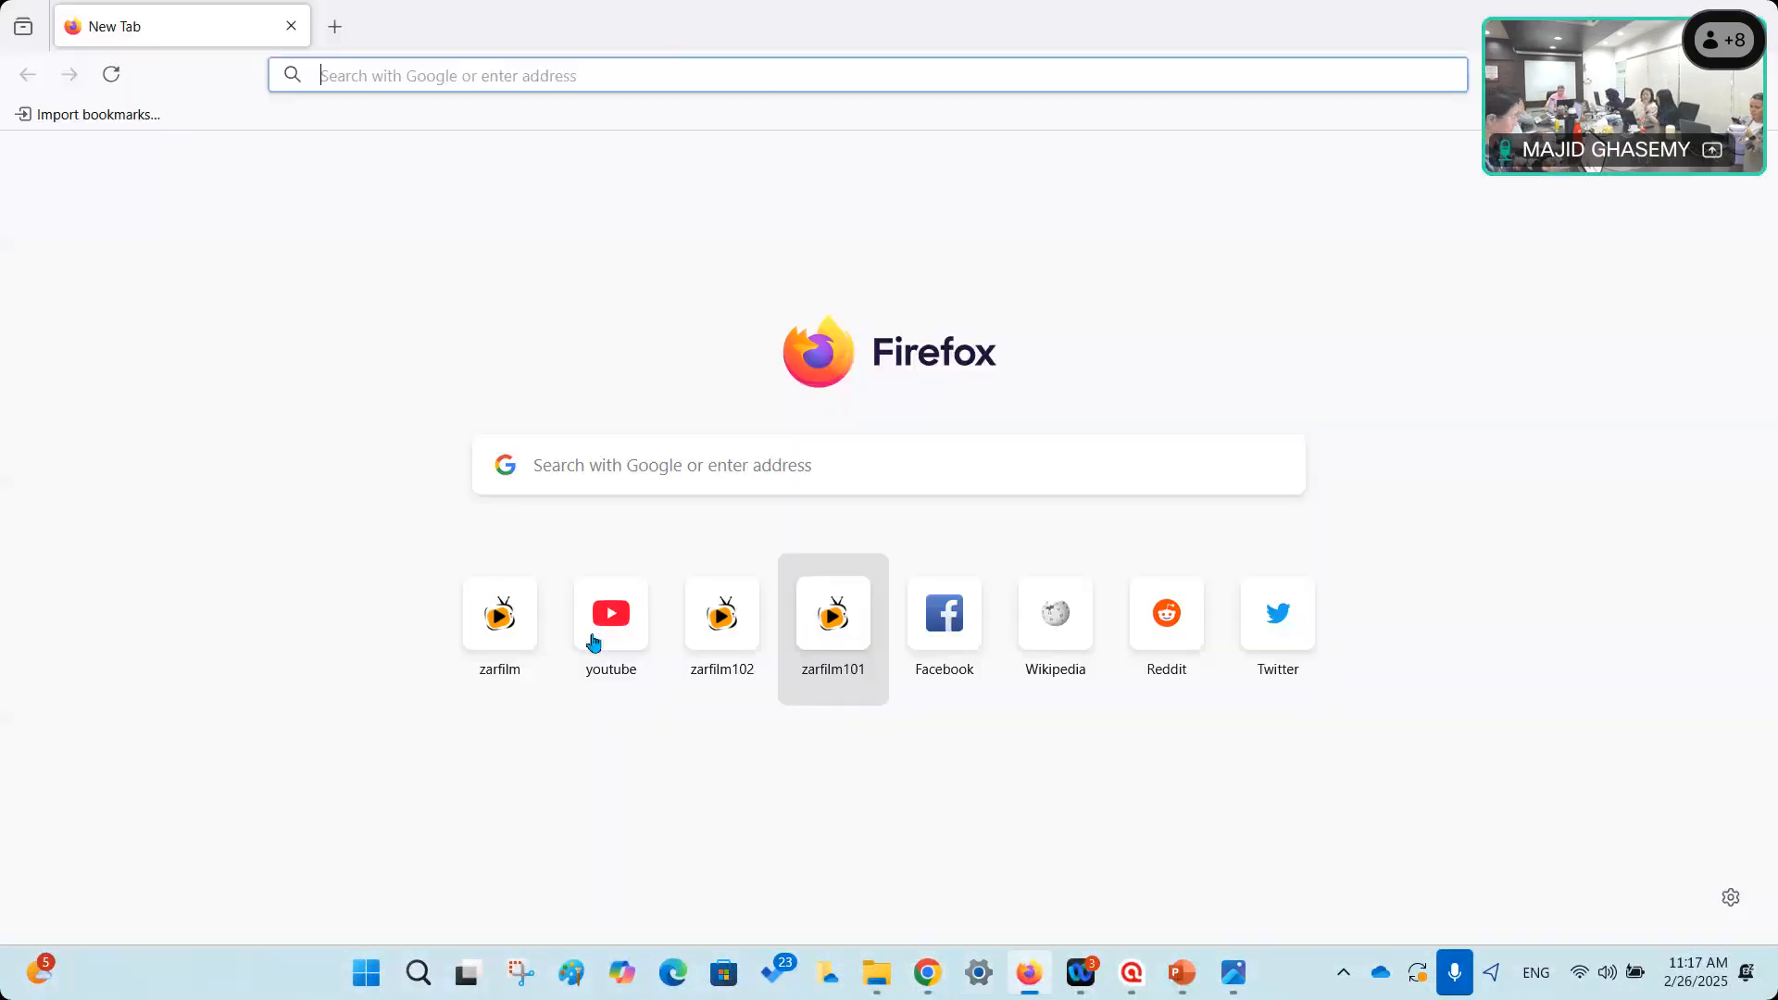
{"action": "left_click", "coordinate": [610, 613]}
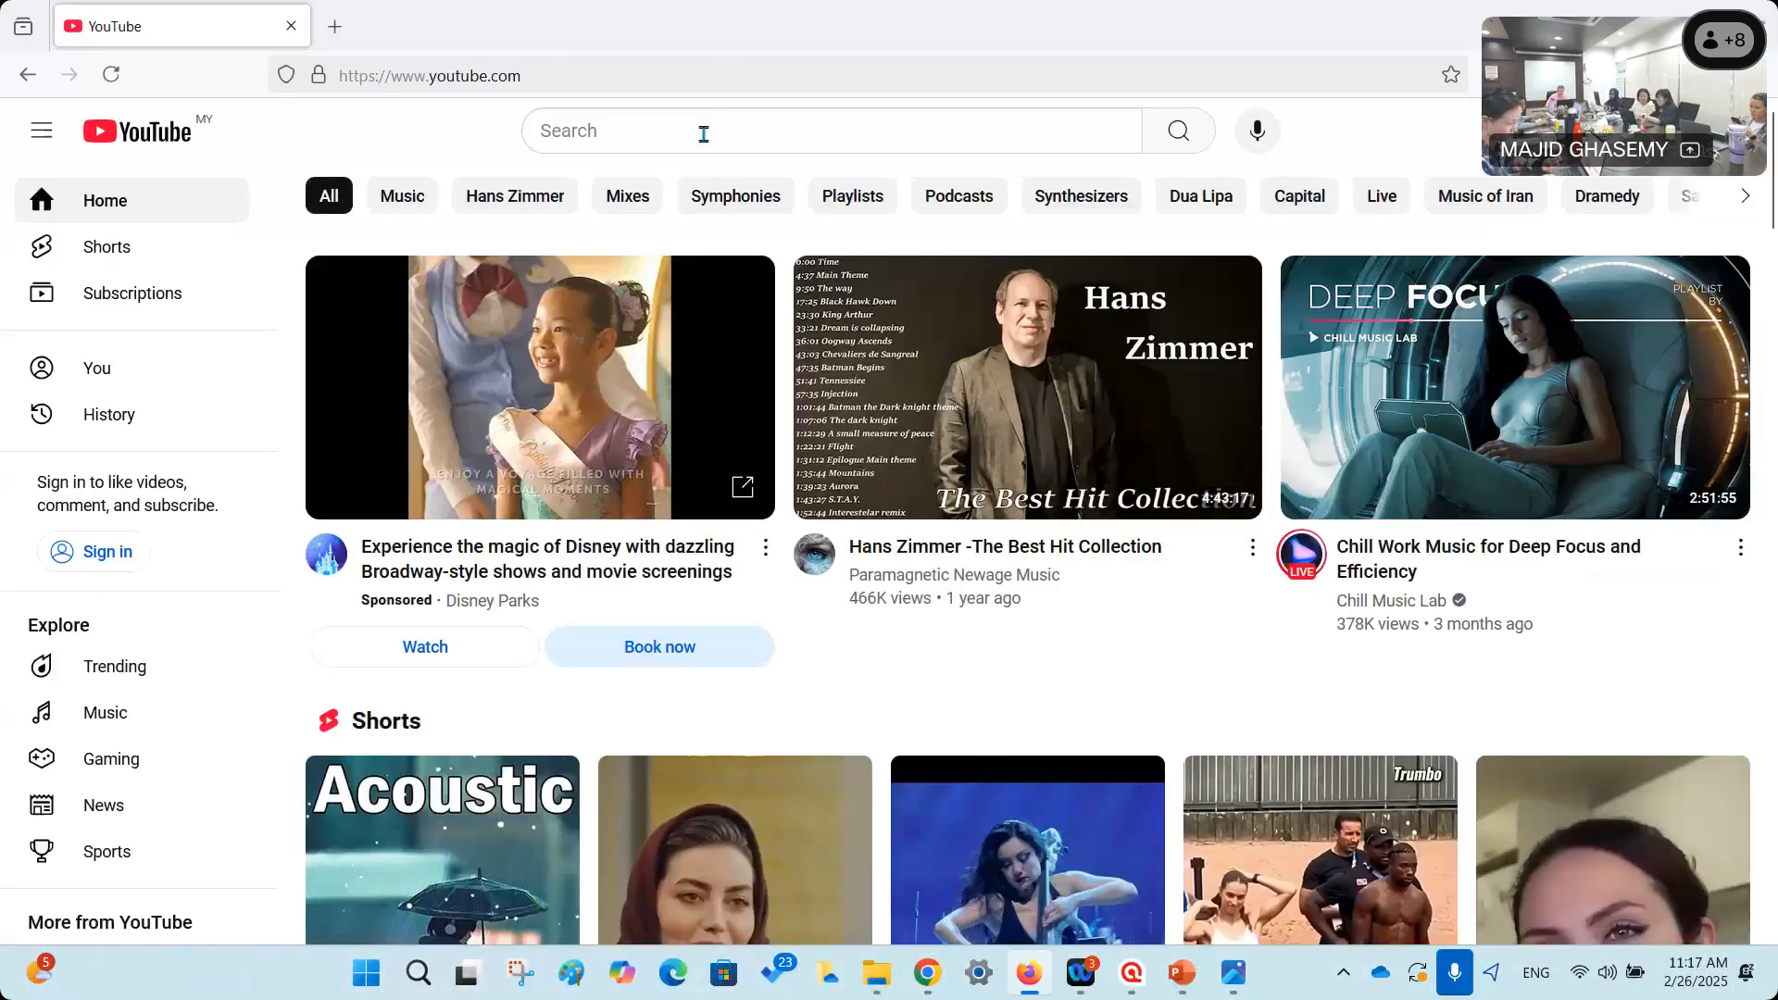
Search YouTube for "atlas.ti" and open the playlists of the ATLAS.ti - Qualitative Data Analysis channel.
{"action": "left_click", "coordinate": [703, 132]}
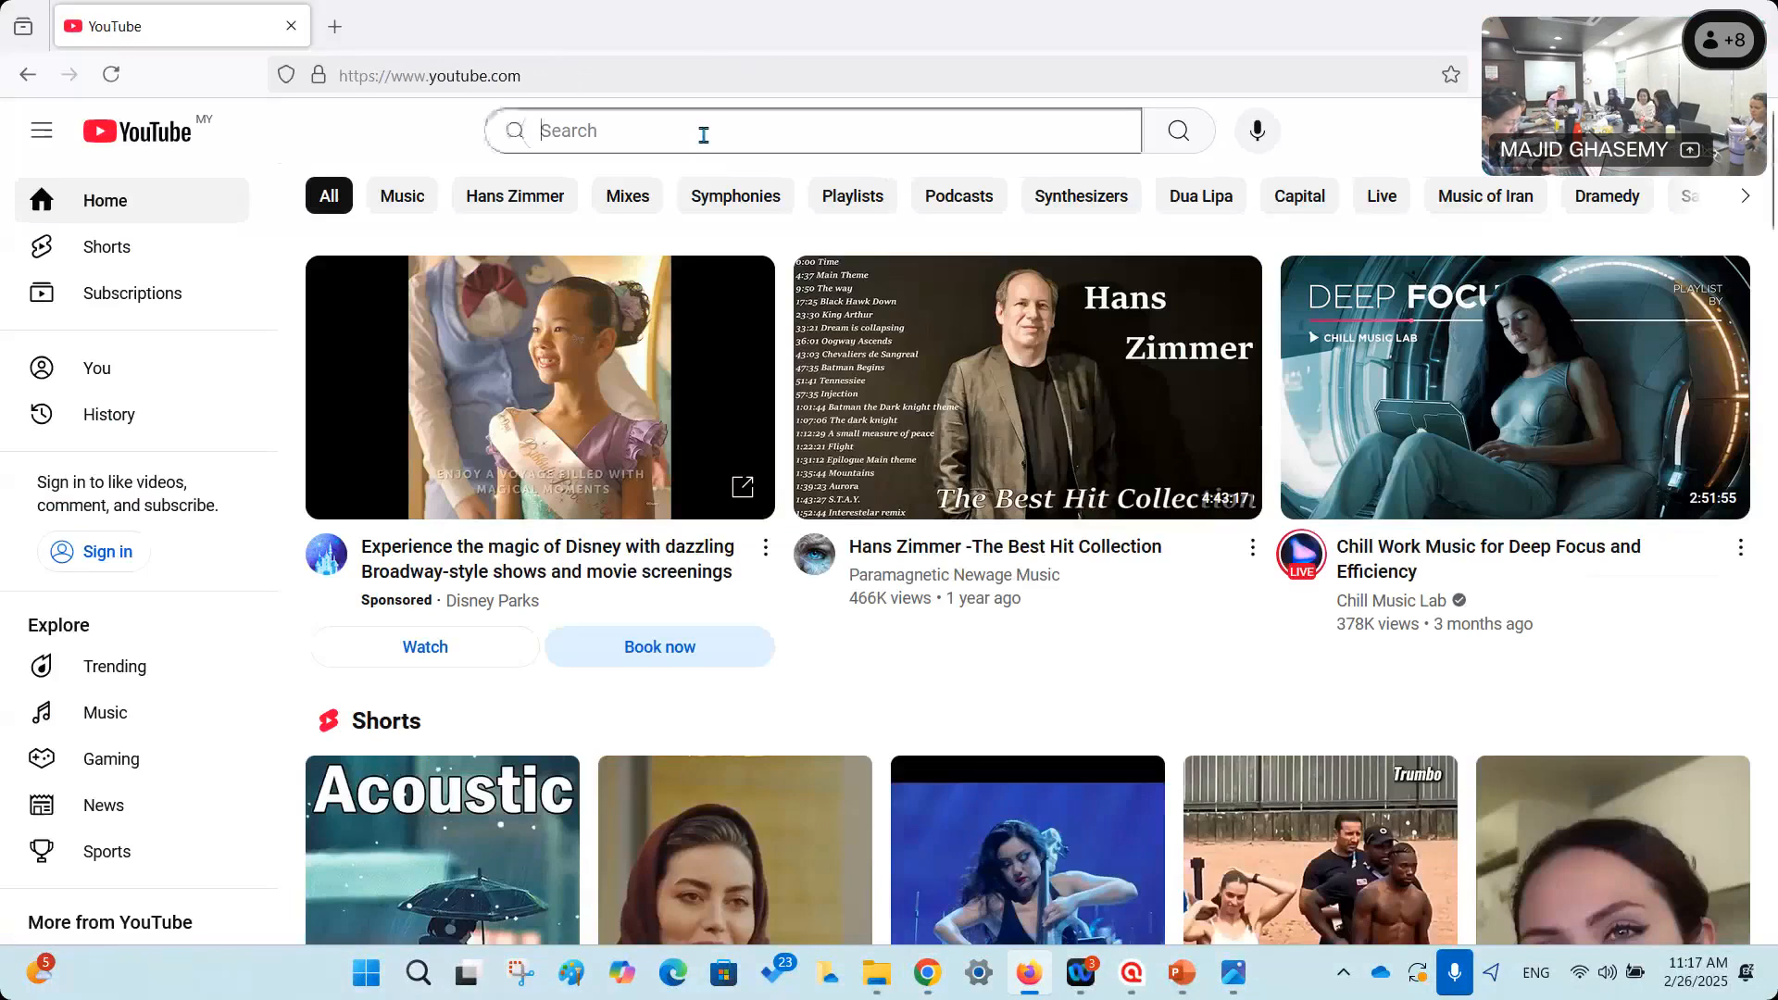
{"action": "type", "text": "atlas.ti"}
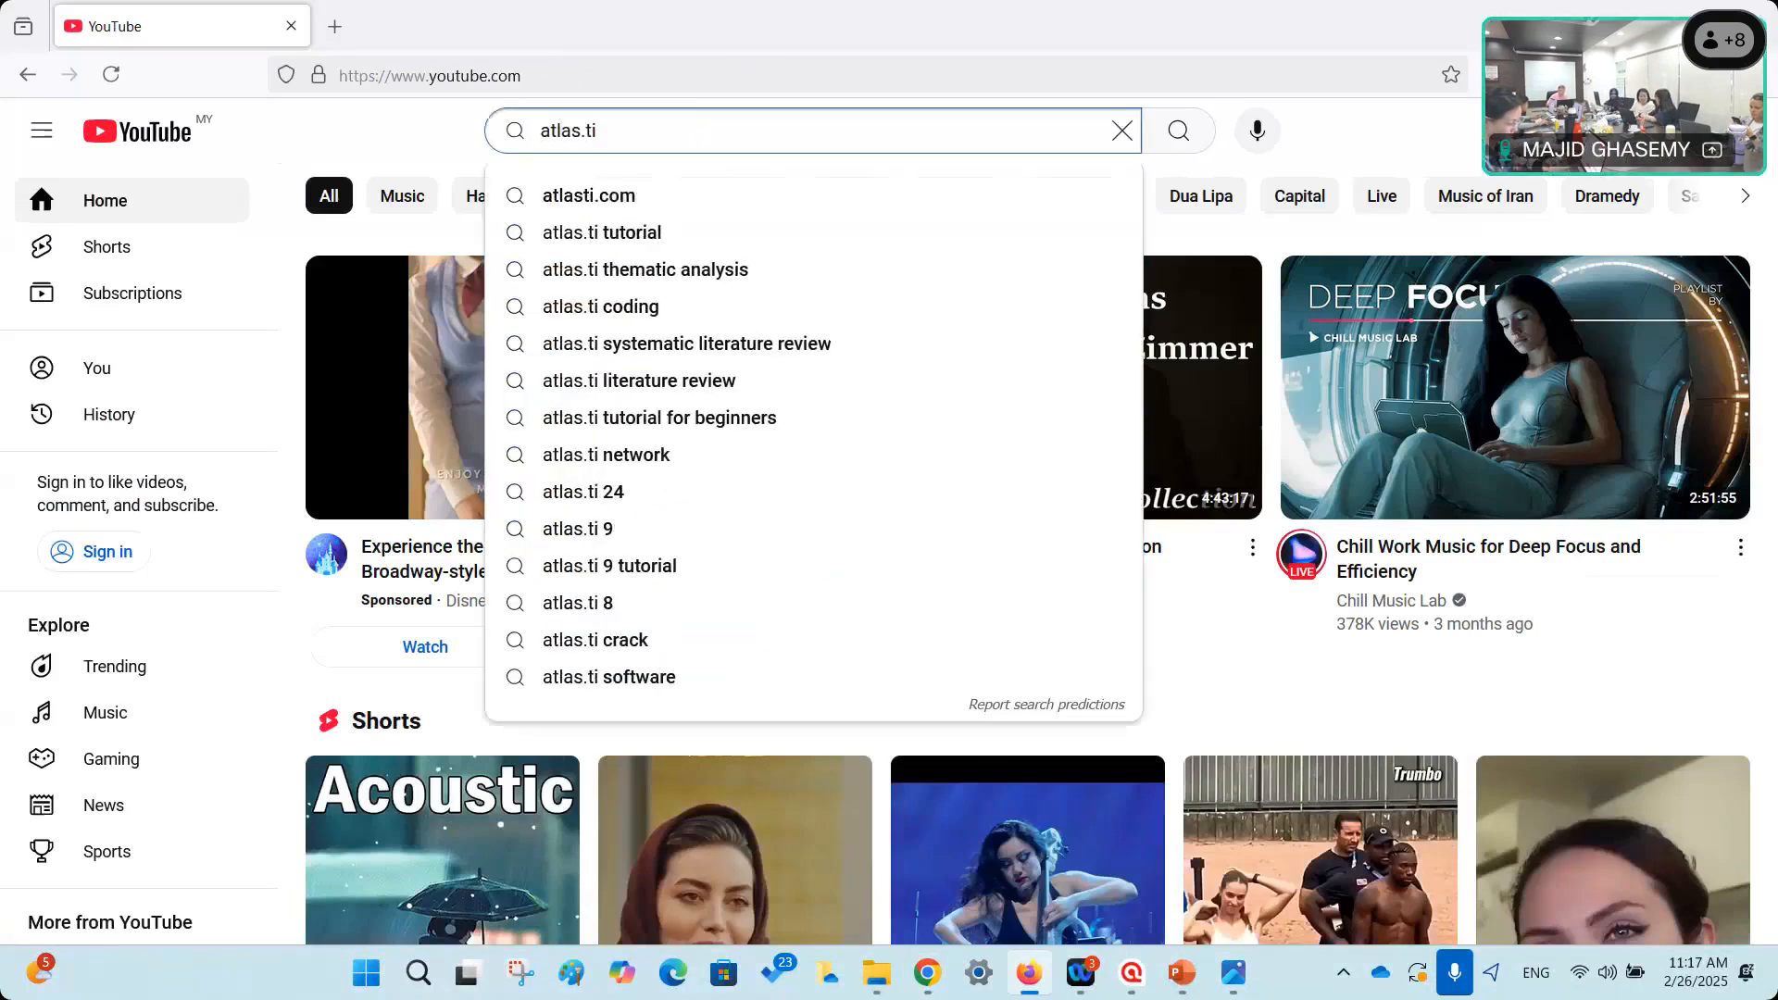
{"action": "key", "text": "Return"}
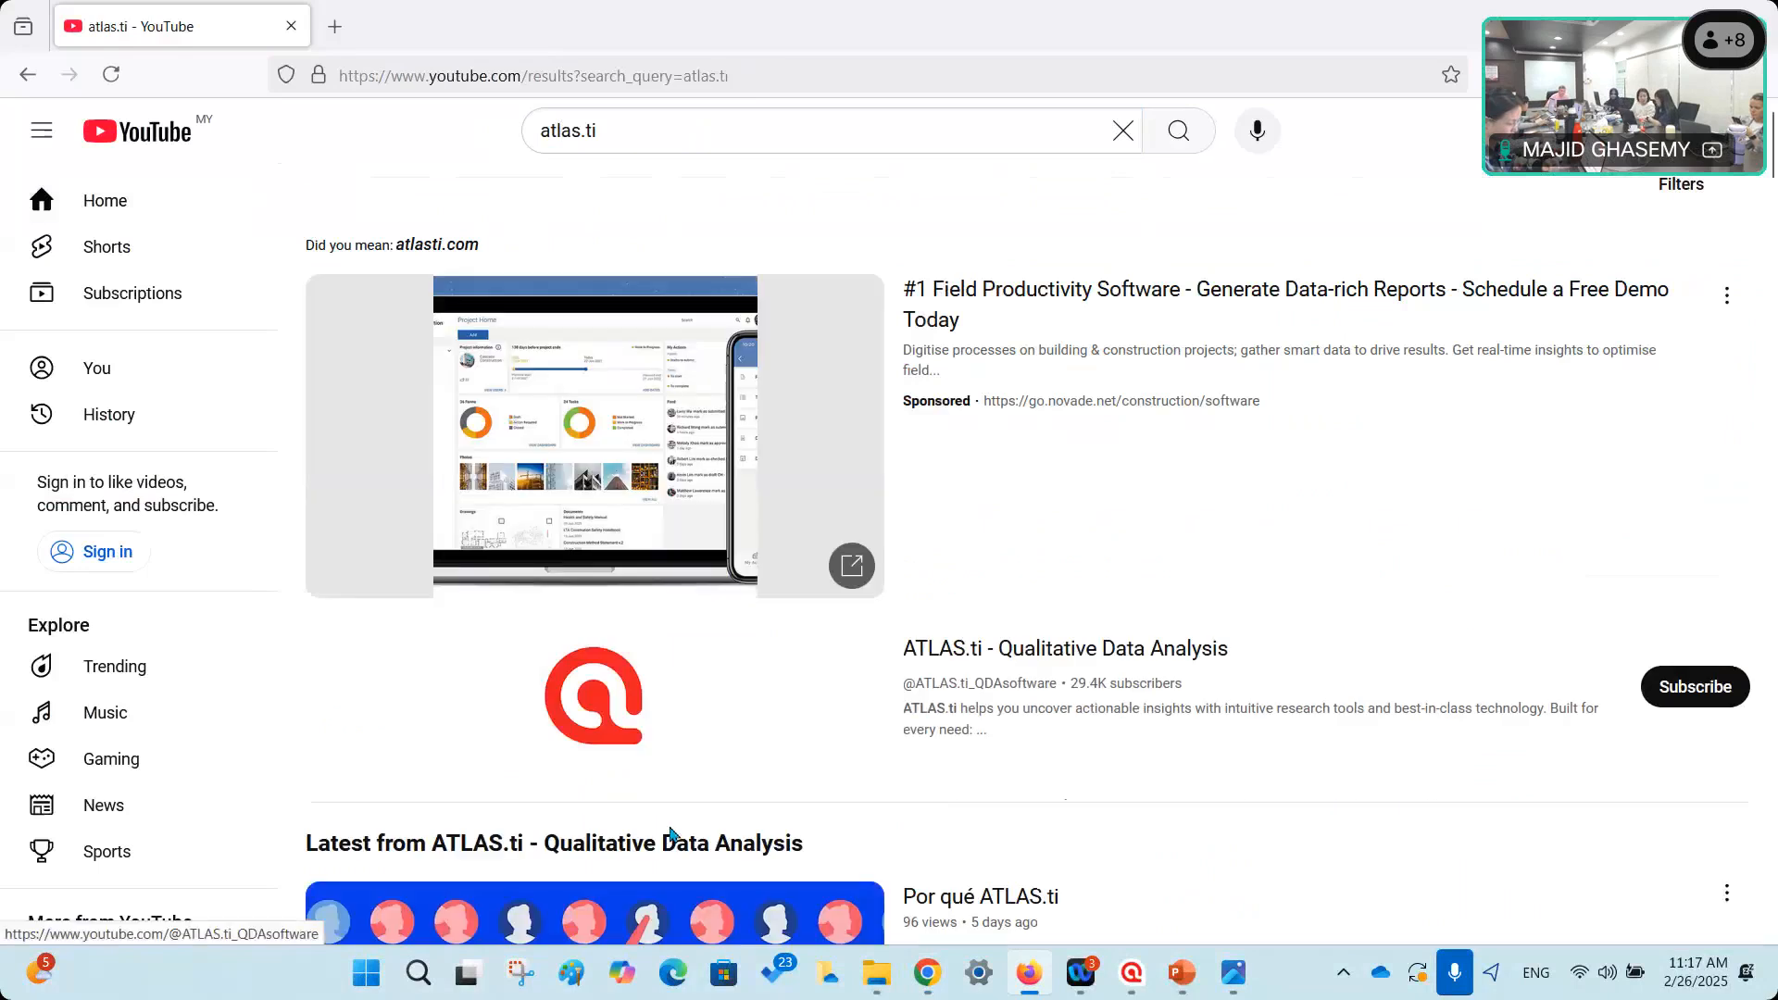
{"action": "left_click", "coordinate": [1010, 654]}
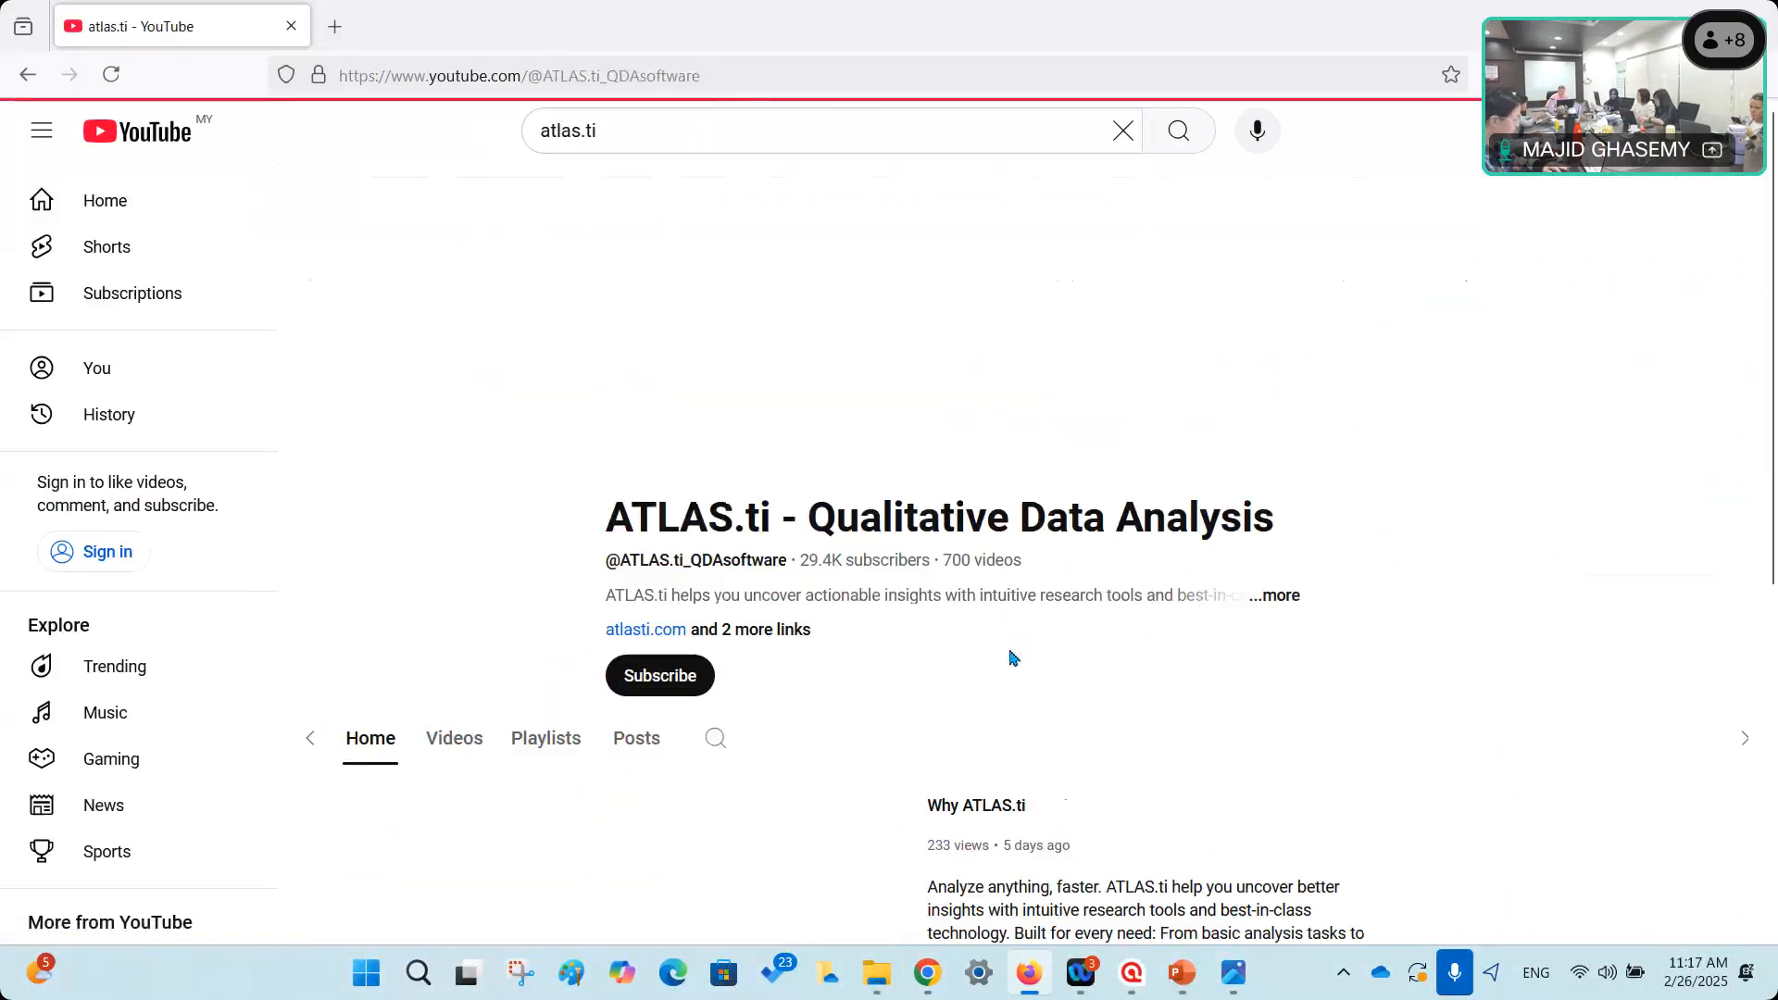
{"action": "left_click", "coordinate": [611, 632]}
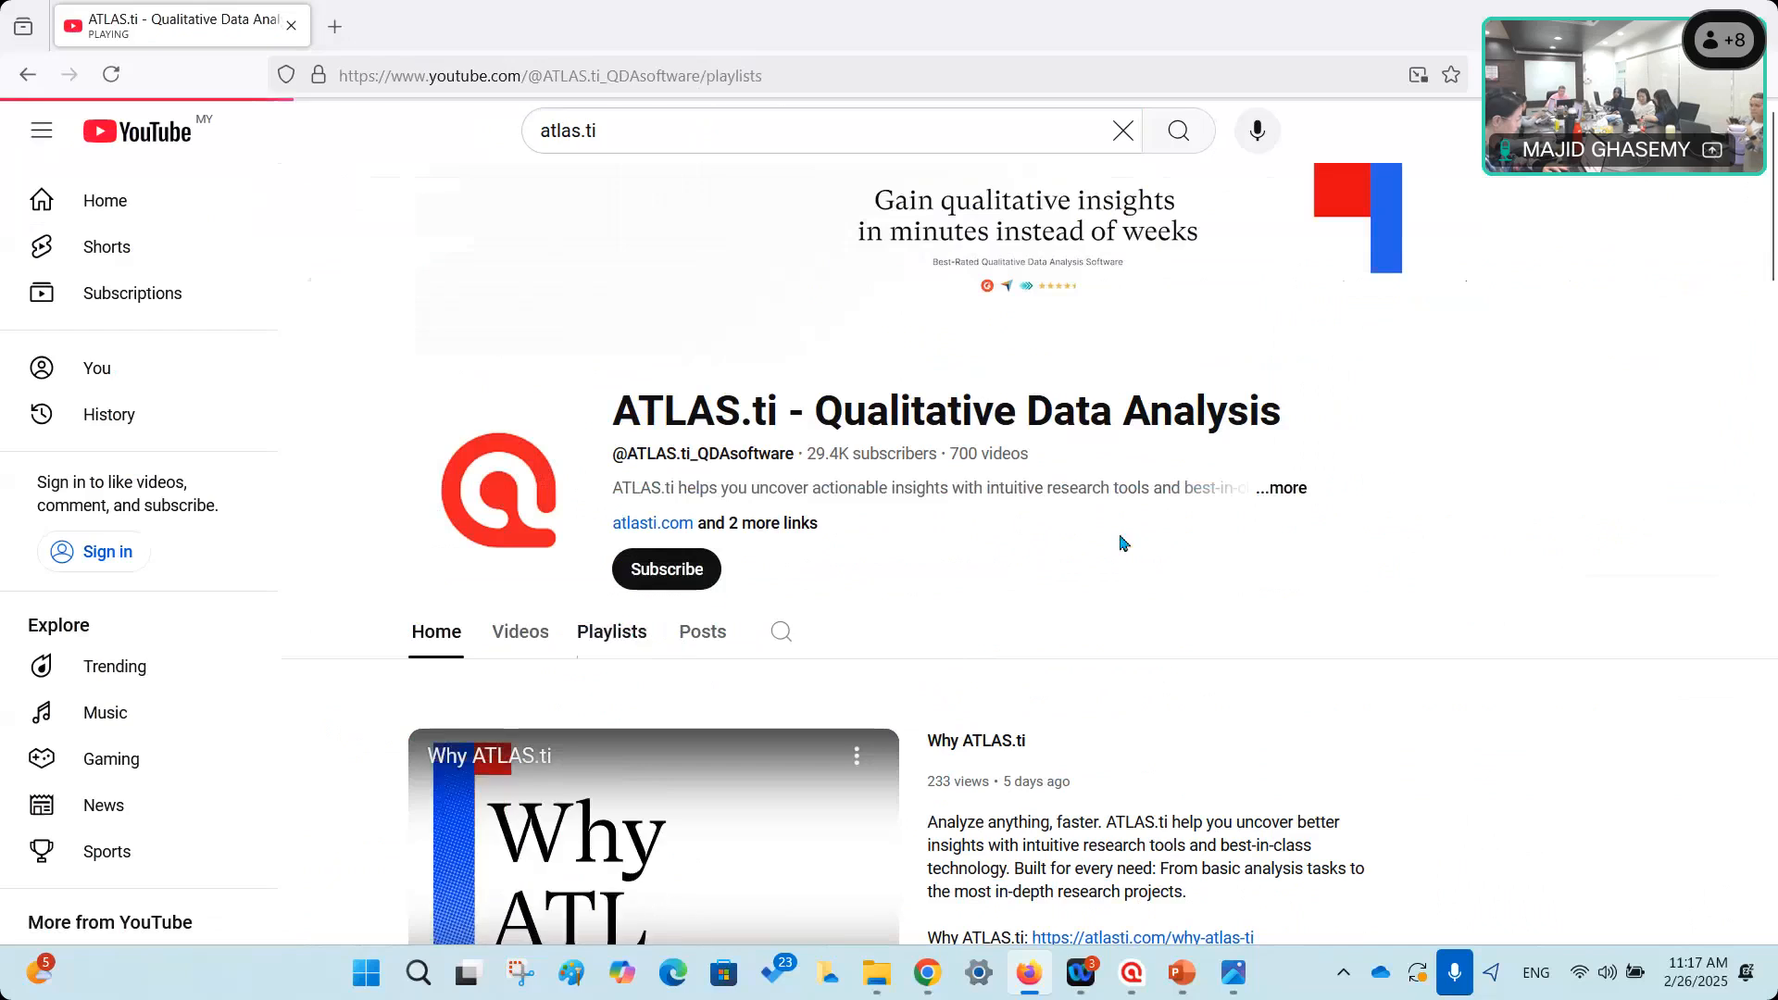
Find the ATLAS.ti 22 Mac playlist among the channel's created playlists and start playing it.
{"action": "scroll", "coordinate": [1375, 513], "scroll_direction": "down", "scroll_amount": 1}
{"action": "scroll", "coordinate": [1375, 513], "scroll_direction": "down", "scroll_amount": 1}
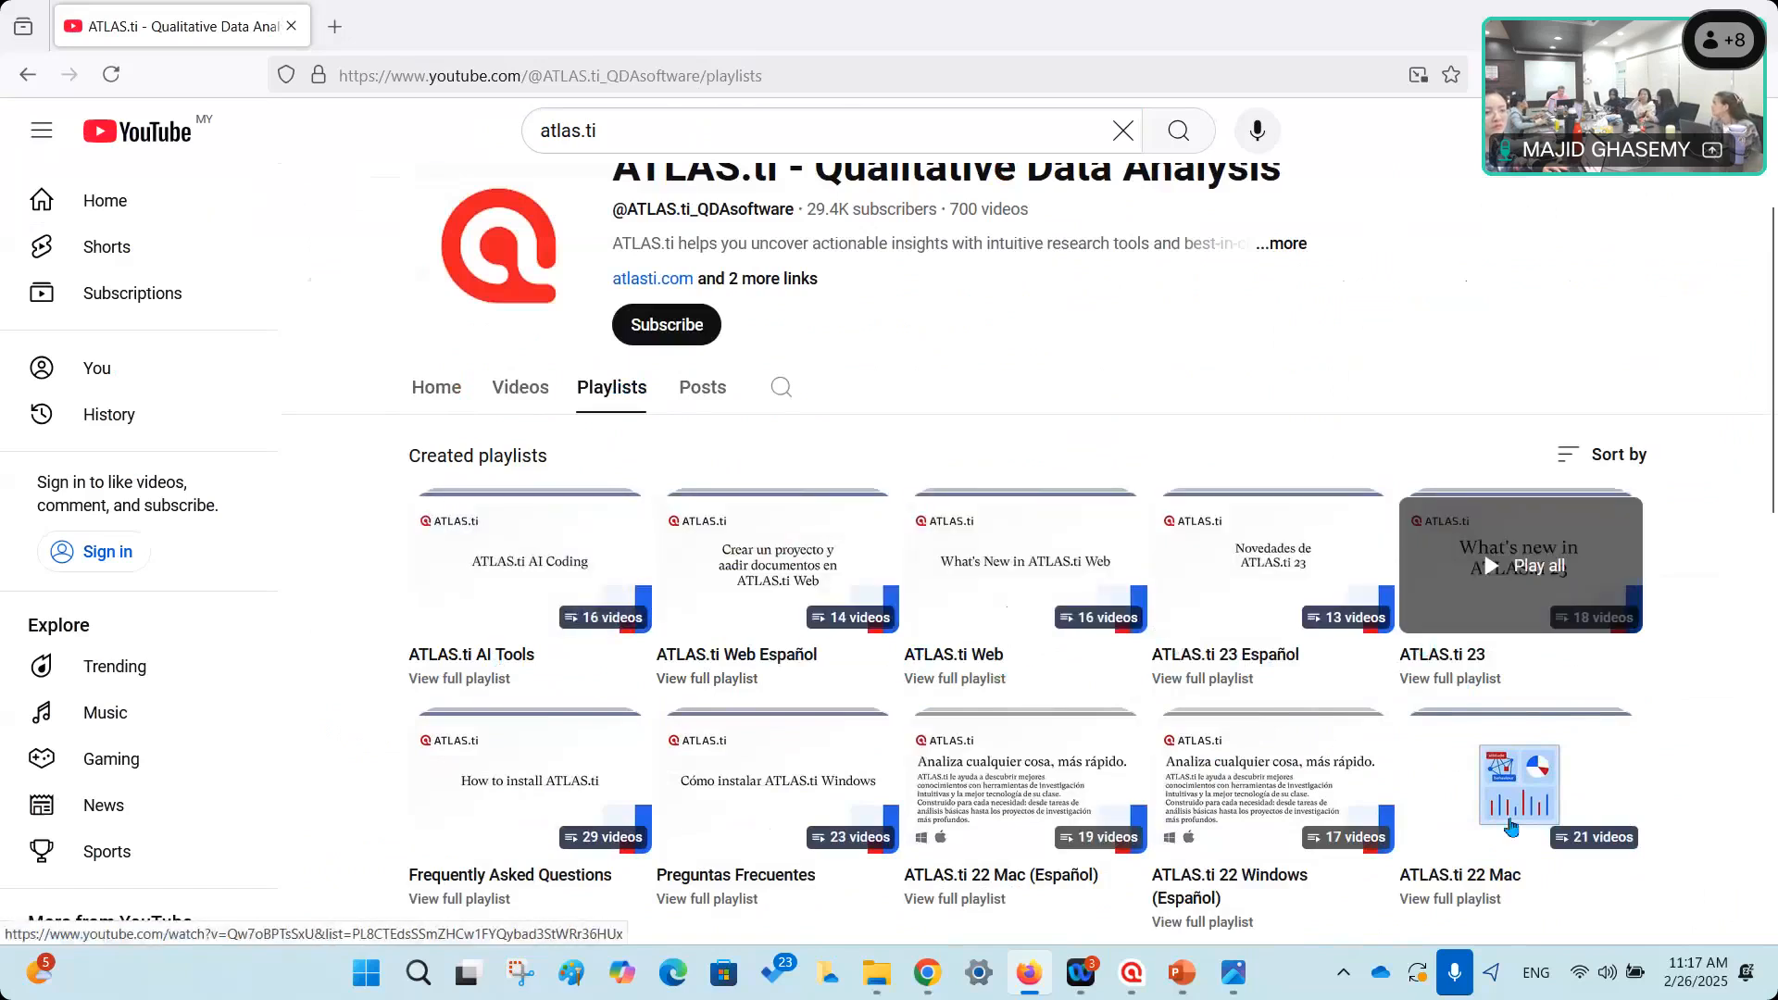
{"action": "scroll", "coordinate": [1517, 757], "scroll_direction": "down", "scroll_amount": 2}
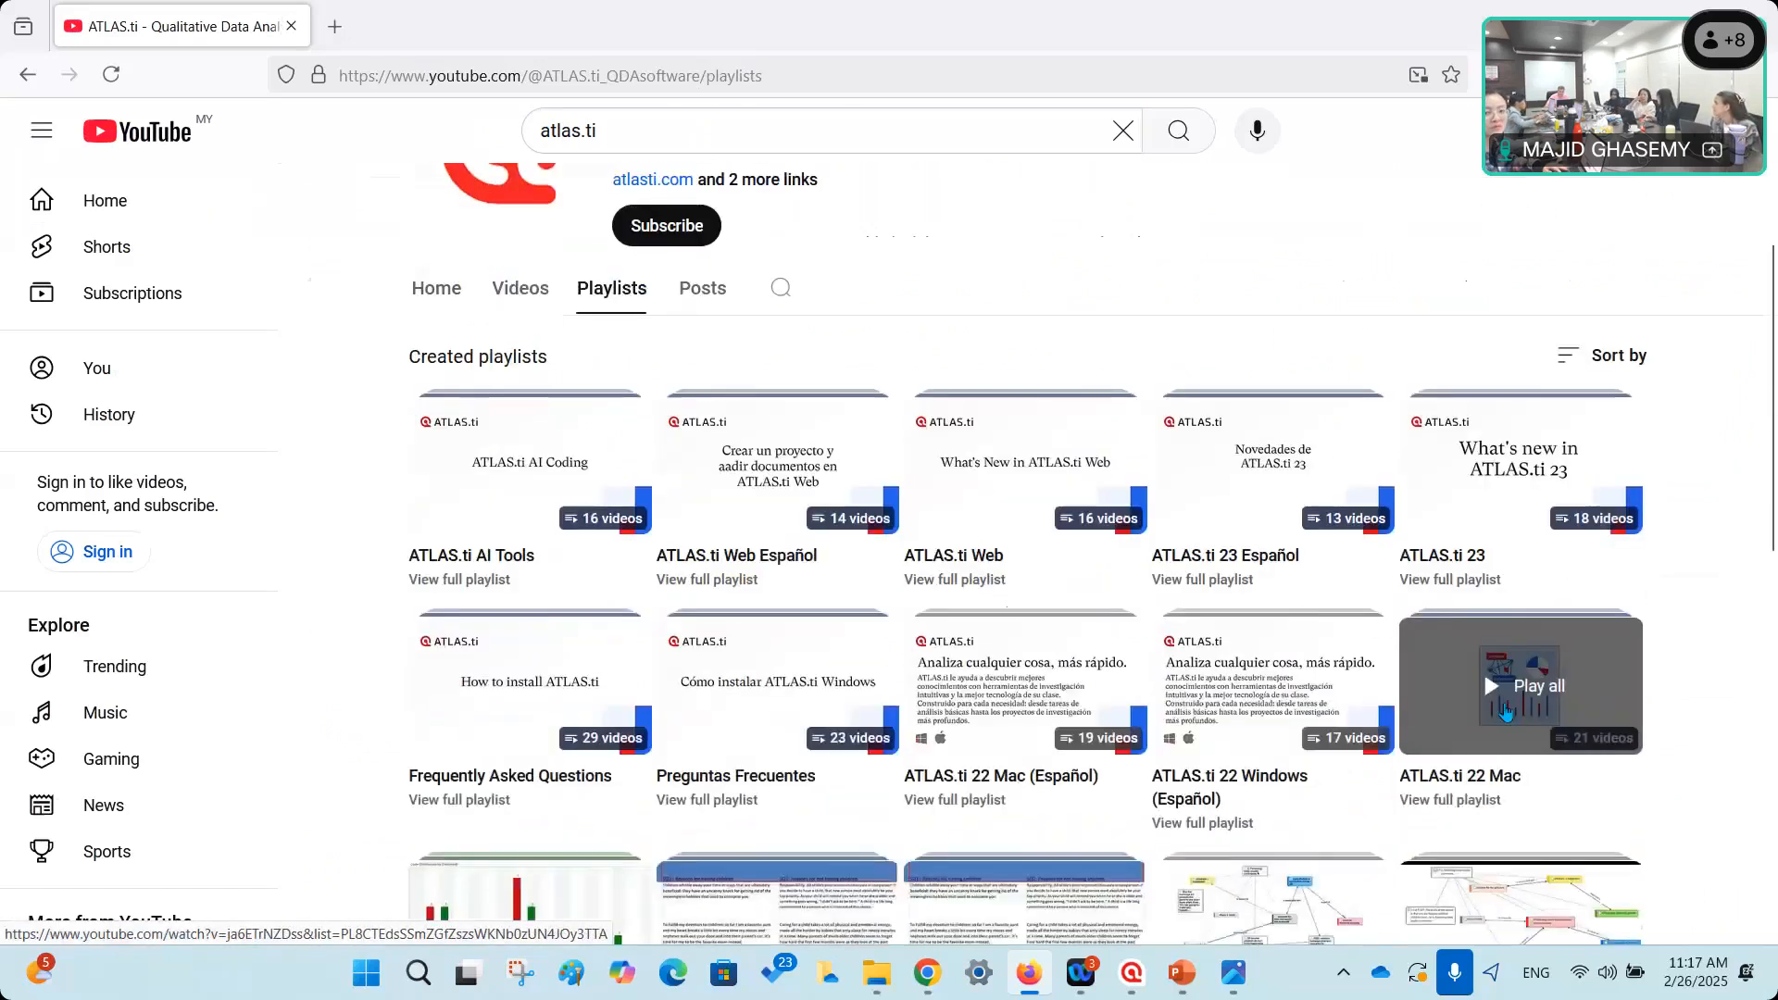
{"action": "left_click", "coordinate": [1535, 669]}
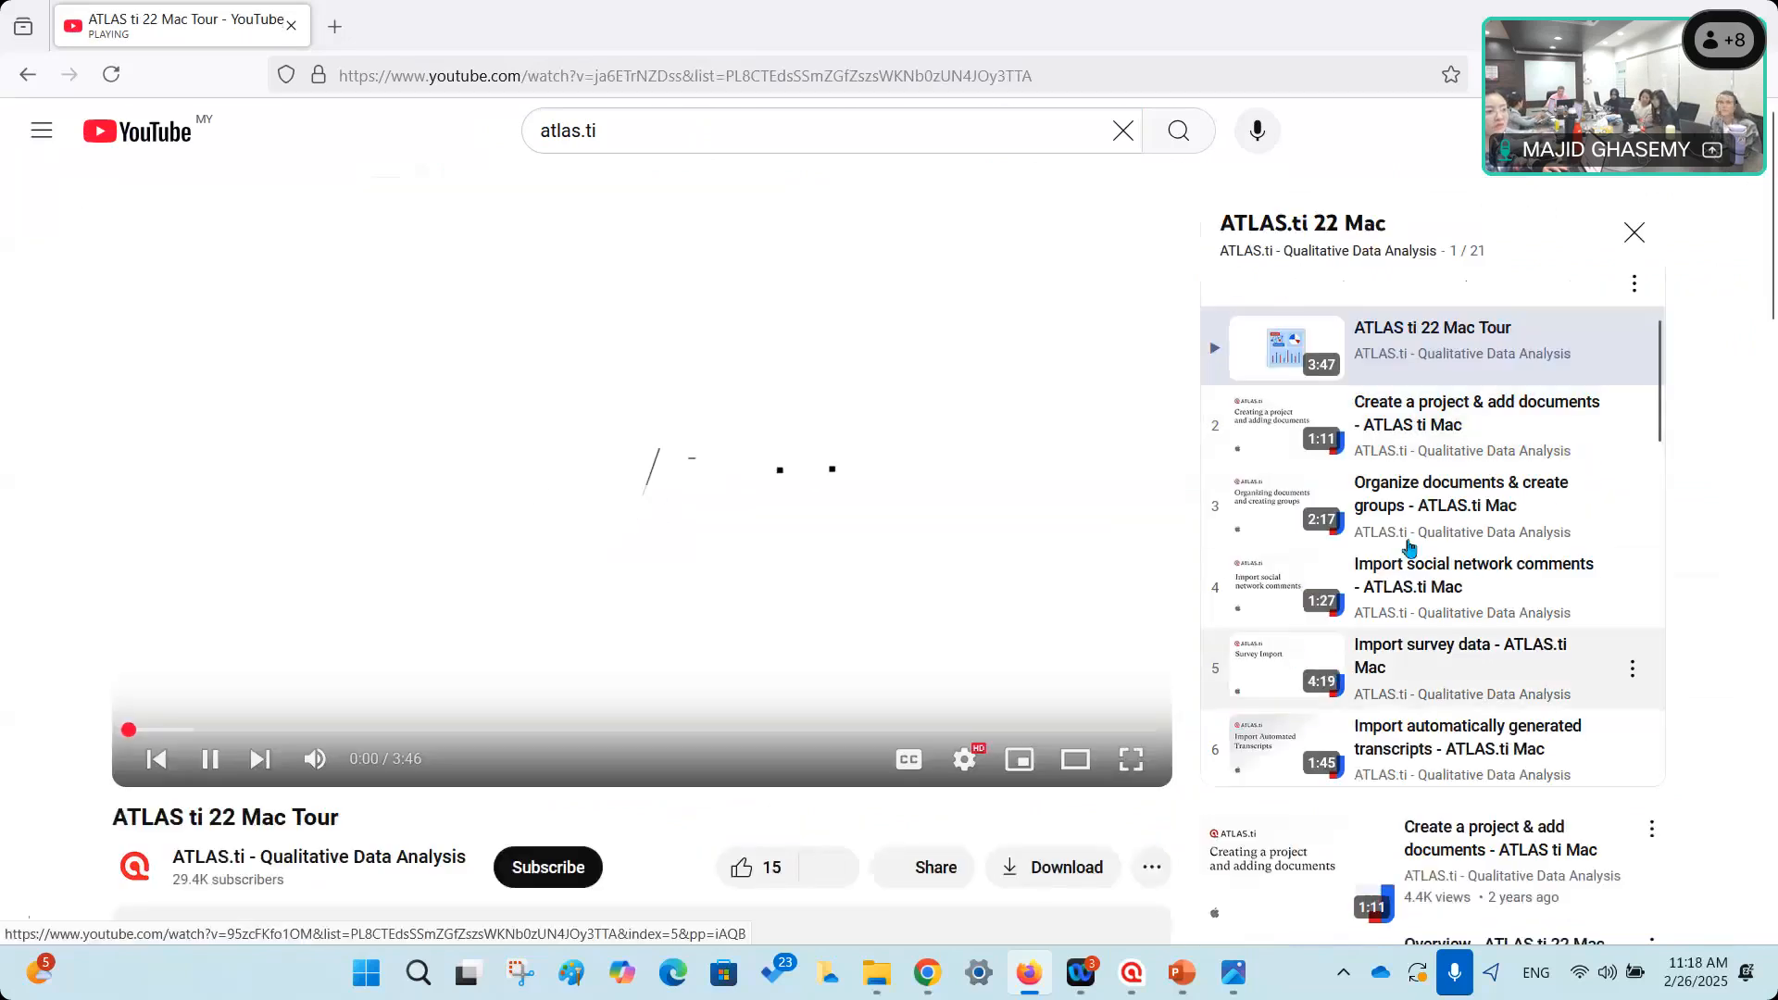
Look through the ATLAS.ti 22 Mac playlist's video list and pause the ATLAS ti 22 Mac Tour video.
{"action": "scroll", "coordinate": [1611, 597], "scroll_direction": "down", "scroll_amount": 2}
{"action": "scroll", "coordinate": [1608, 600], "scroll_direction": "down", "scroll_amount": 3}
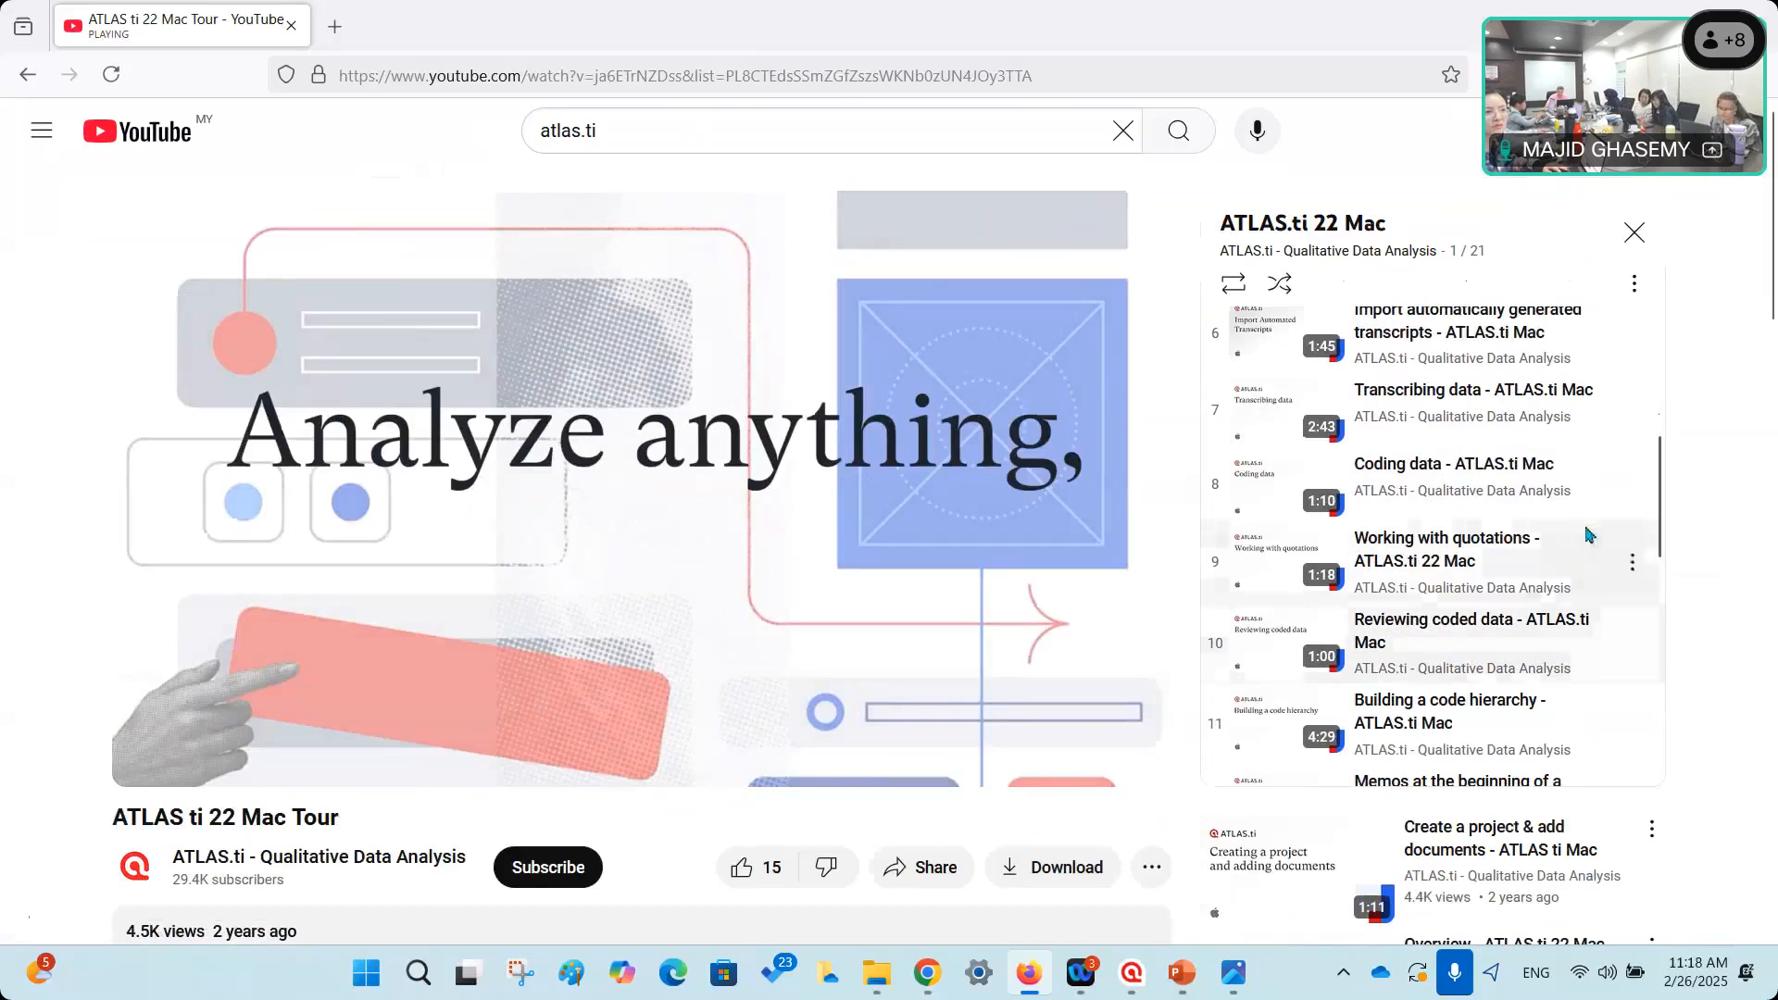
{"action": "scroll", "coordinate": [1602, 584], "scroll_direction": "down", "scroll_amount": 2}
{"action": "scroll", "coordinate": [1586, 535], "scroll_direction": "down", "scroll_amount": 4}
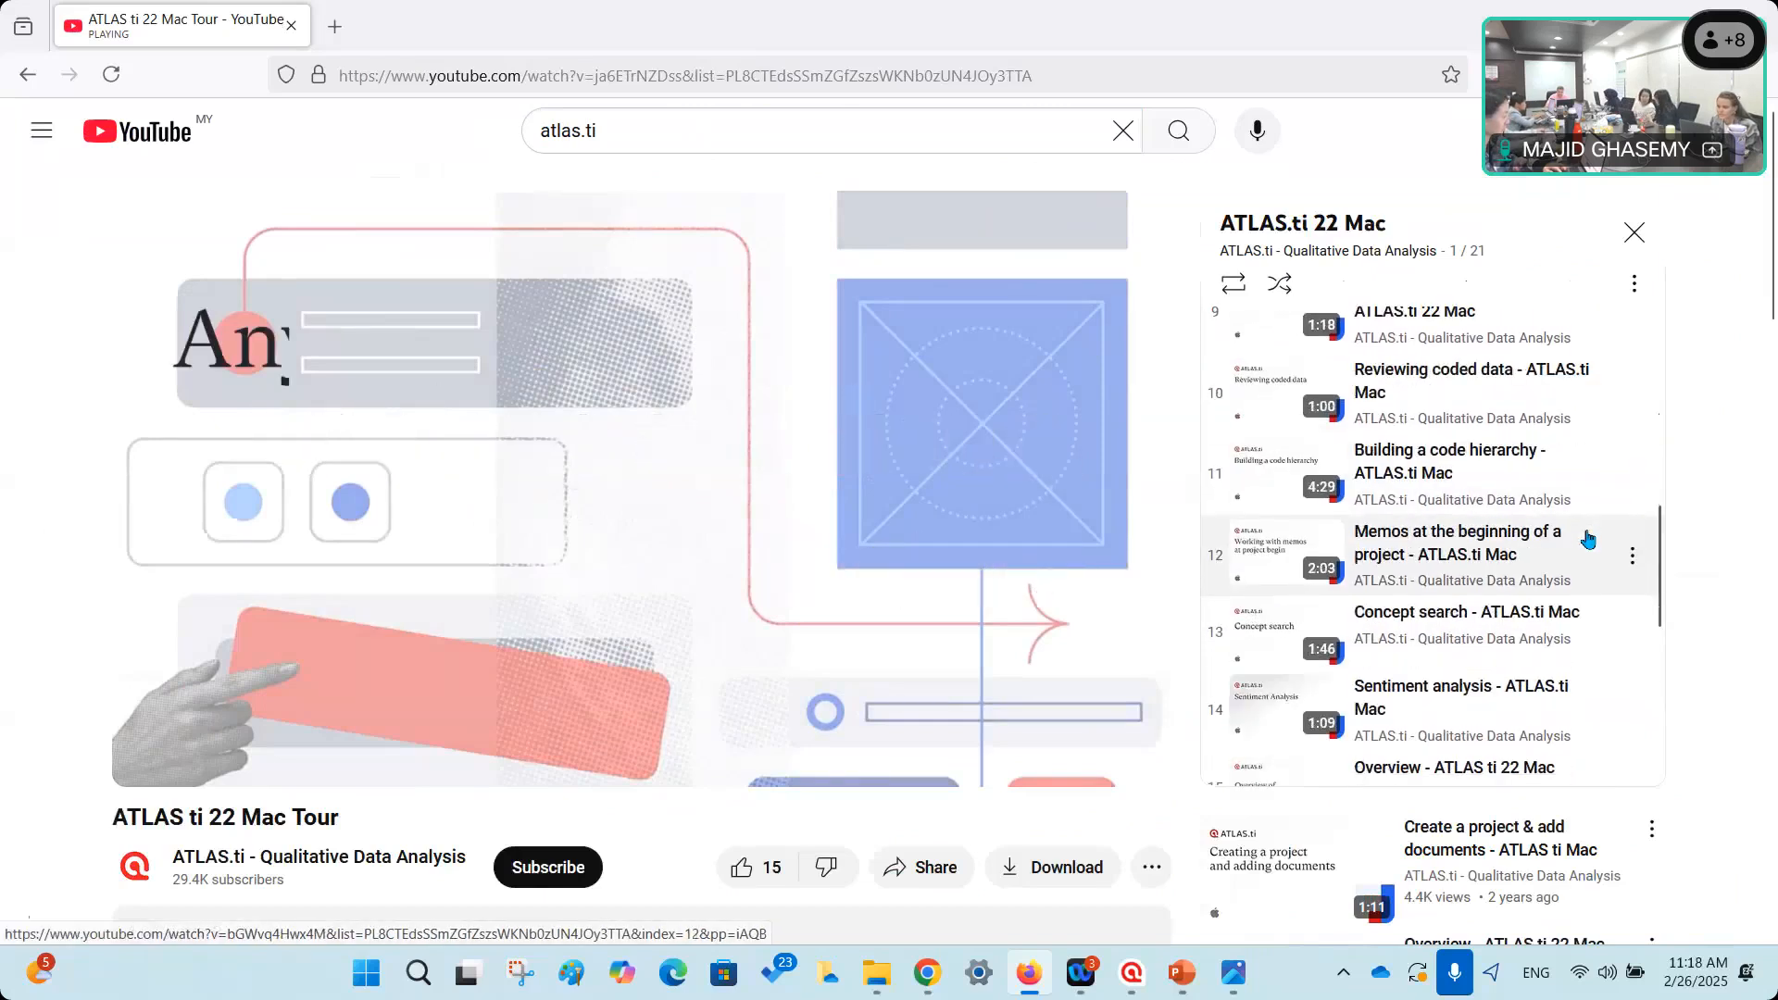
{"action": "scroll", "coordinate": [1586, 537], "scroll_direction": "down", "scroll_amount": 4}
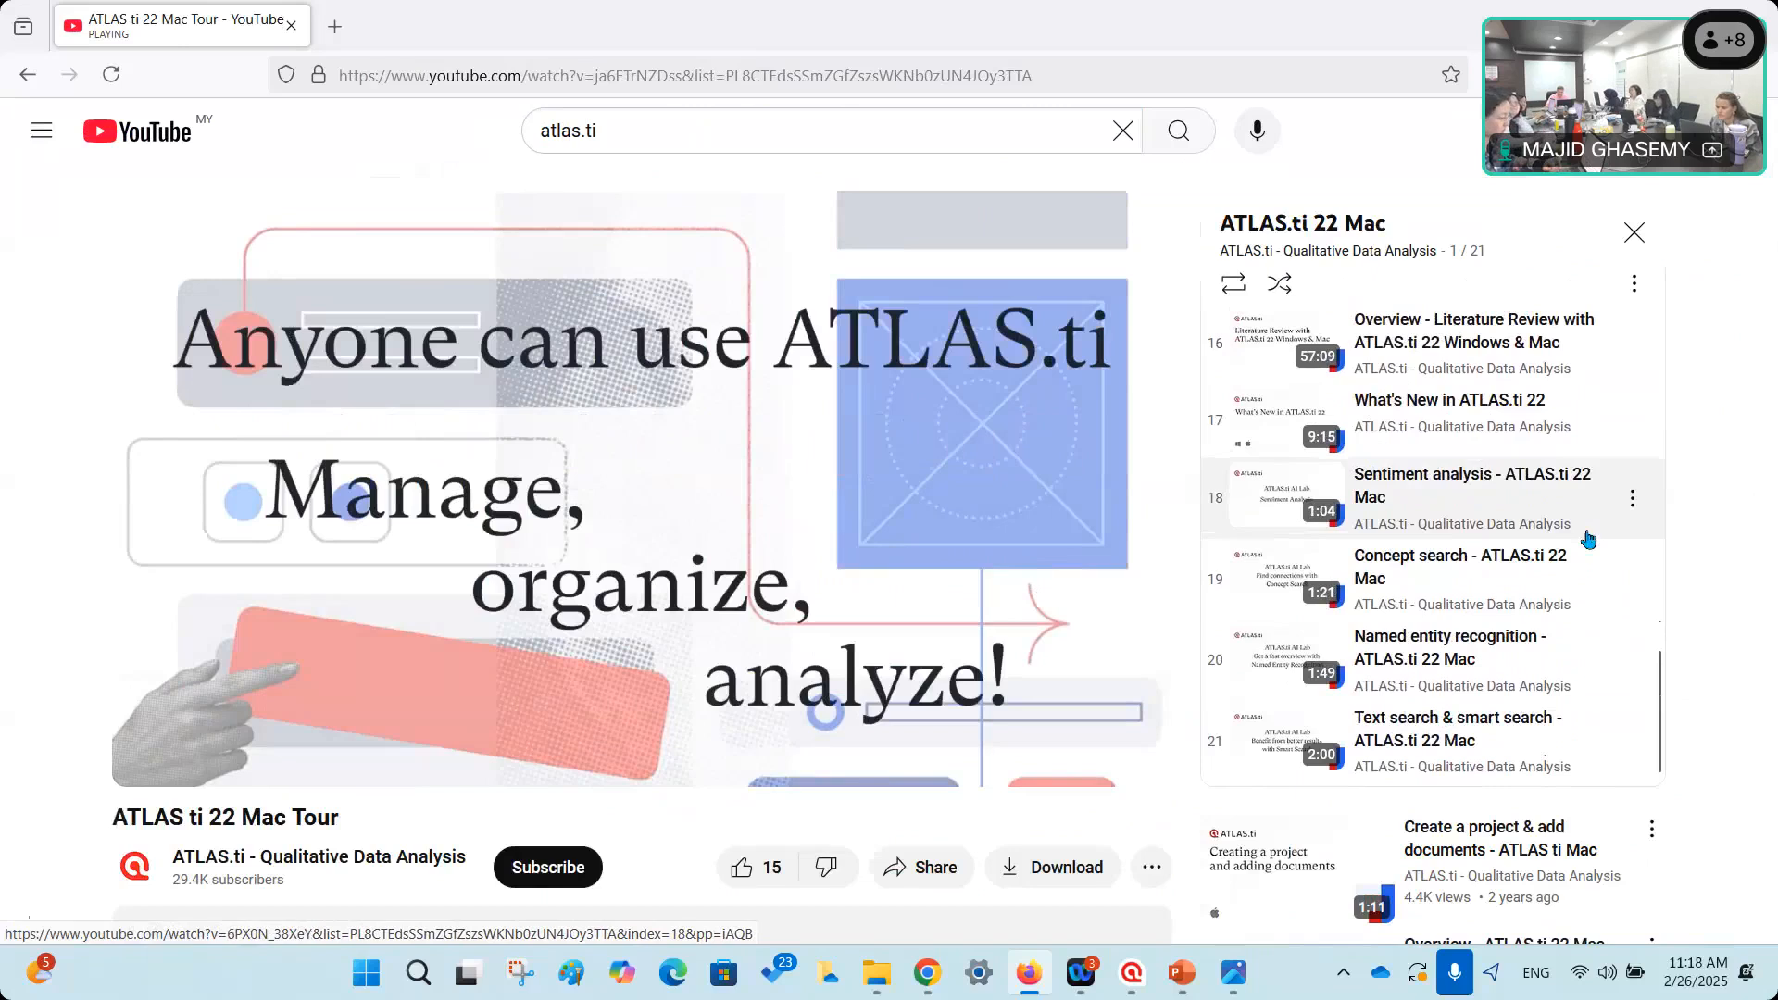
{"action": "scroll", "coordinate": [1587, 539], "scroll_direction": "down", "scroll_amount": 2}
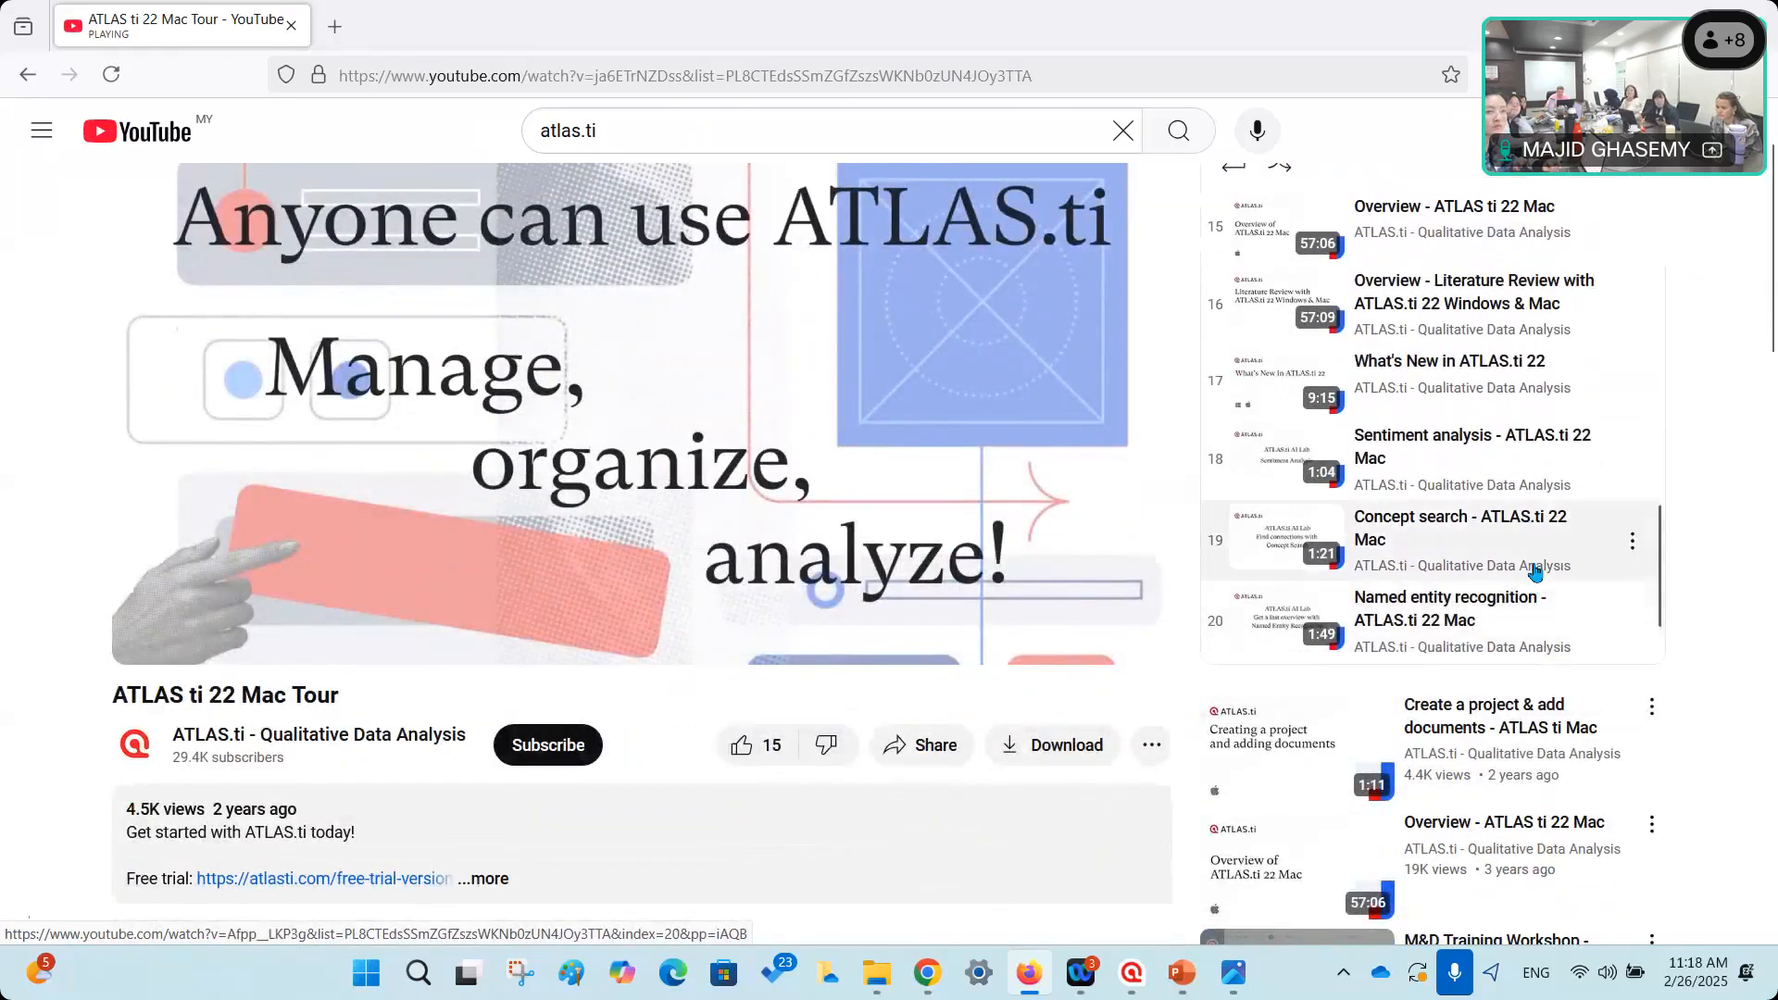
{"action": "scroll", "coordinate": [1535, 571], "scroll_direction": "up", "scroll_amount": 7}
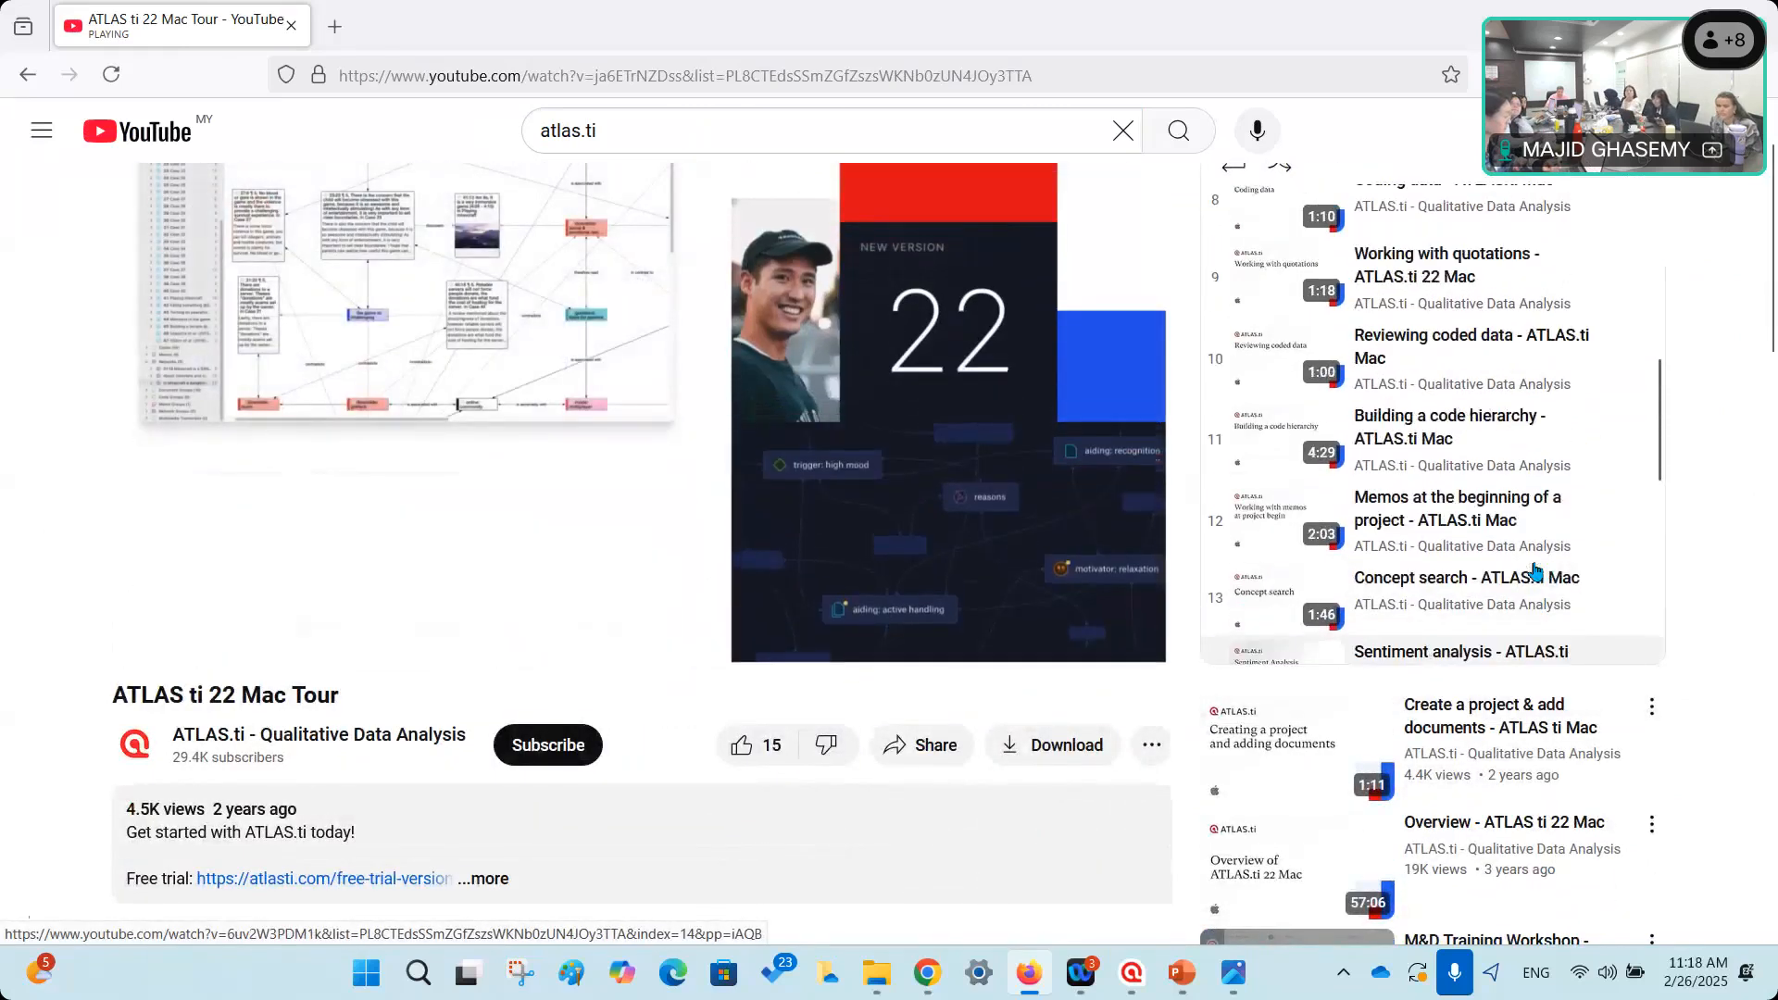
{"action": "scroll", "coordinate": [1534, 571], "scroll_direction": "up", "scroll_amount": 2}
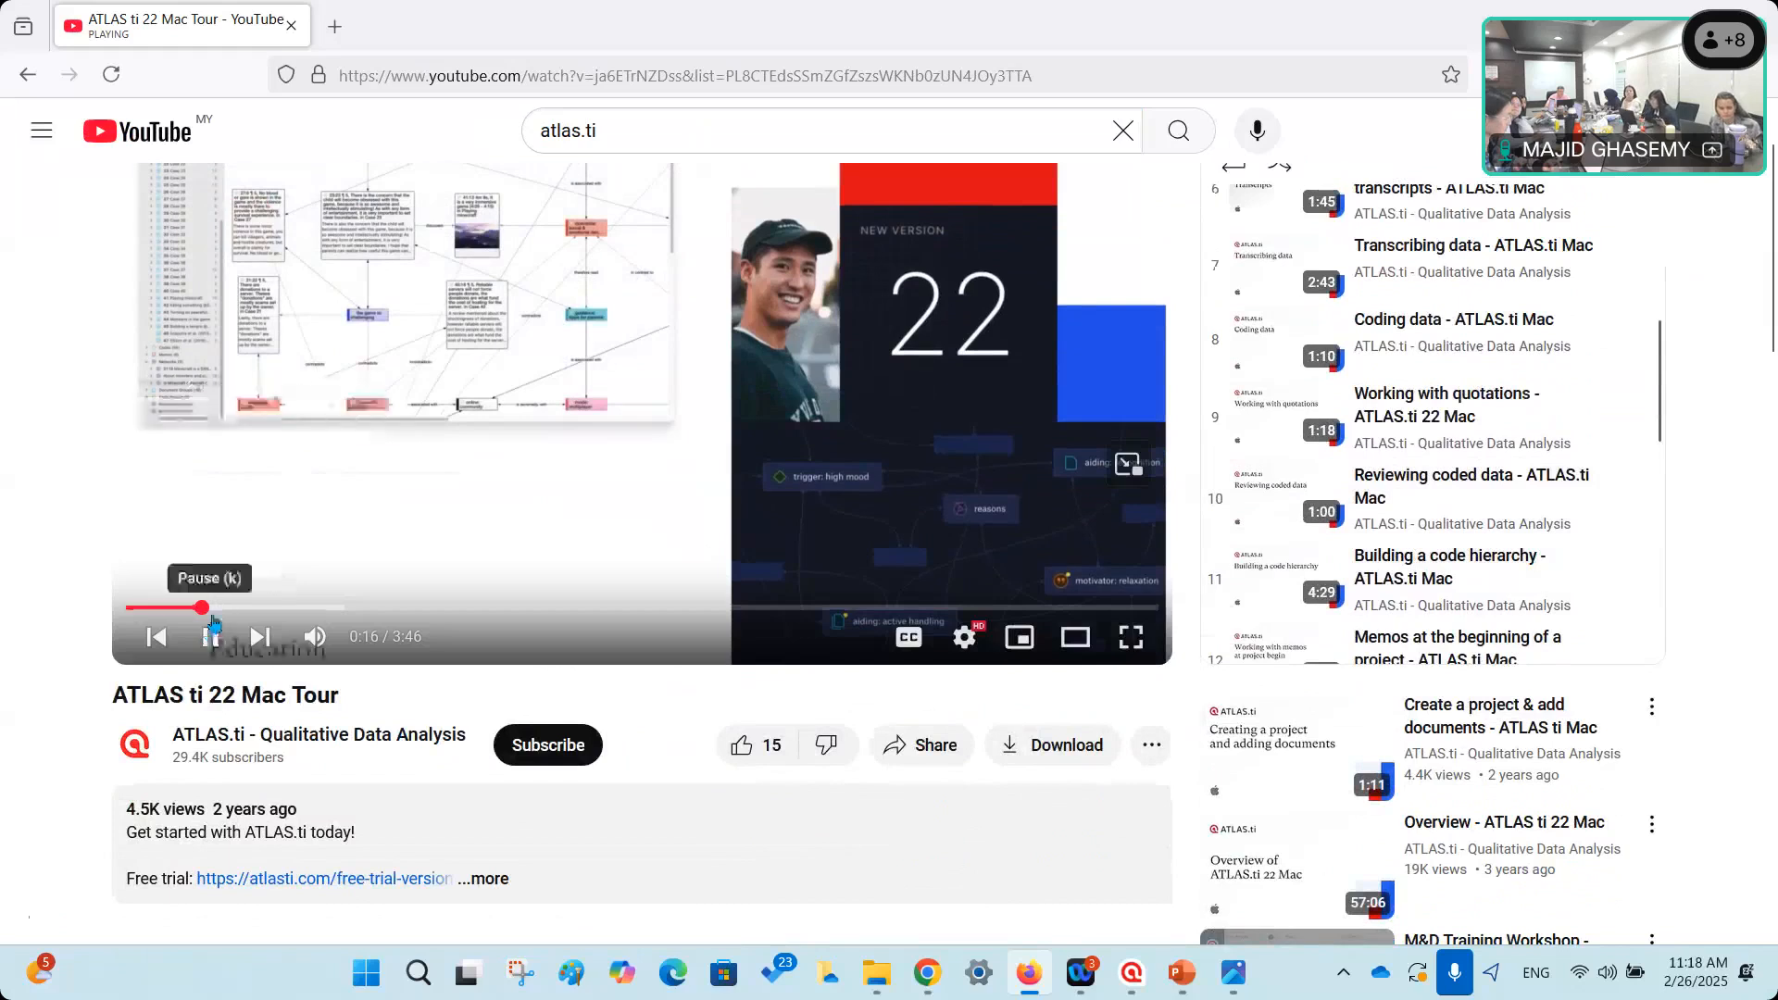
{"action": "left_click", "coordinate": [212, 635]}
Review the playlist's tutorial topics in order, from project creation and data import through coding, memos and searches.
{"action": "scroll", "coordinate": [1476, 408], "scroll_direction": "up", "scroll_amount": 3}
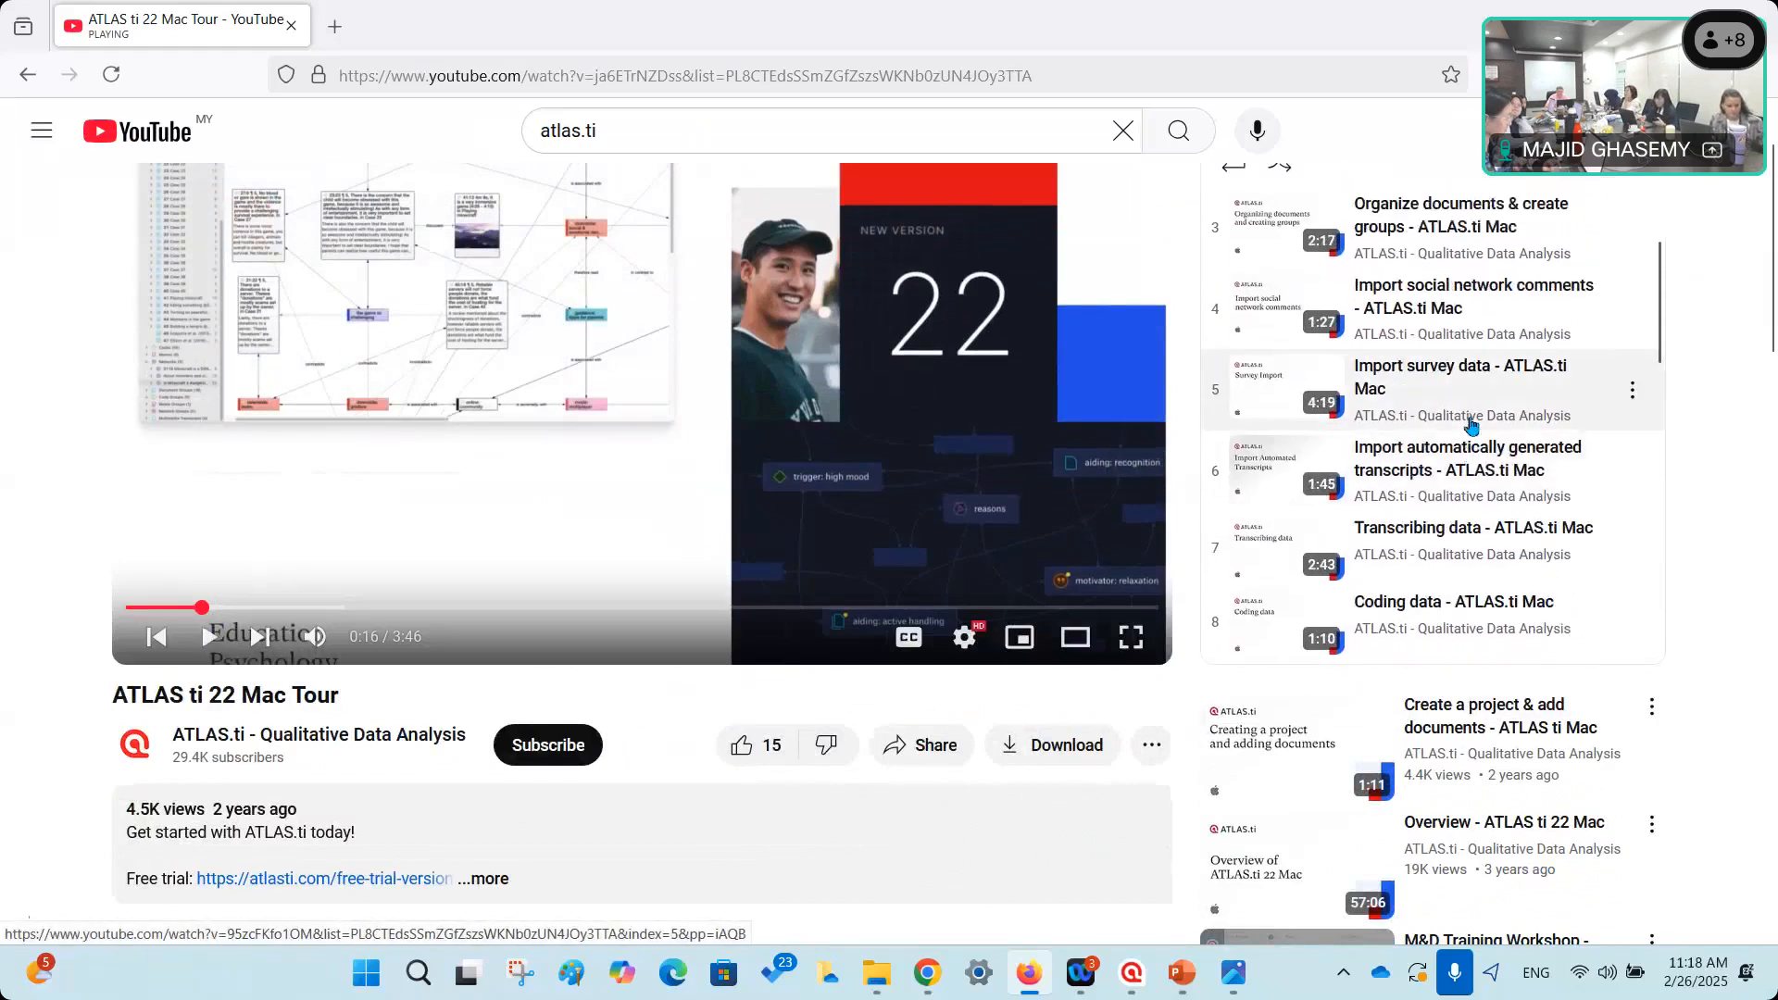
{"action": "scroll", "coordinate": [1472, 425], "scroll_direction": "up", "scroll_amount": 1}
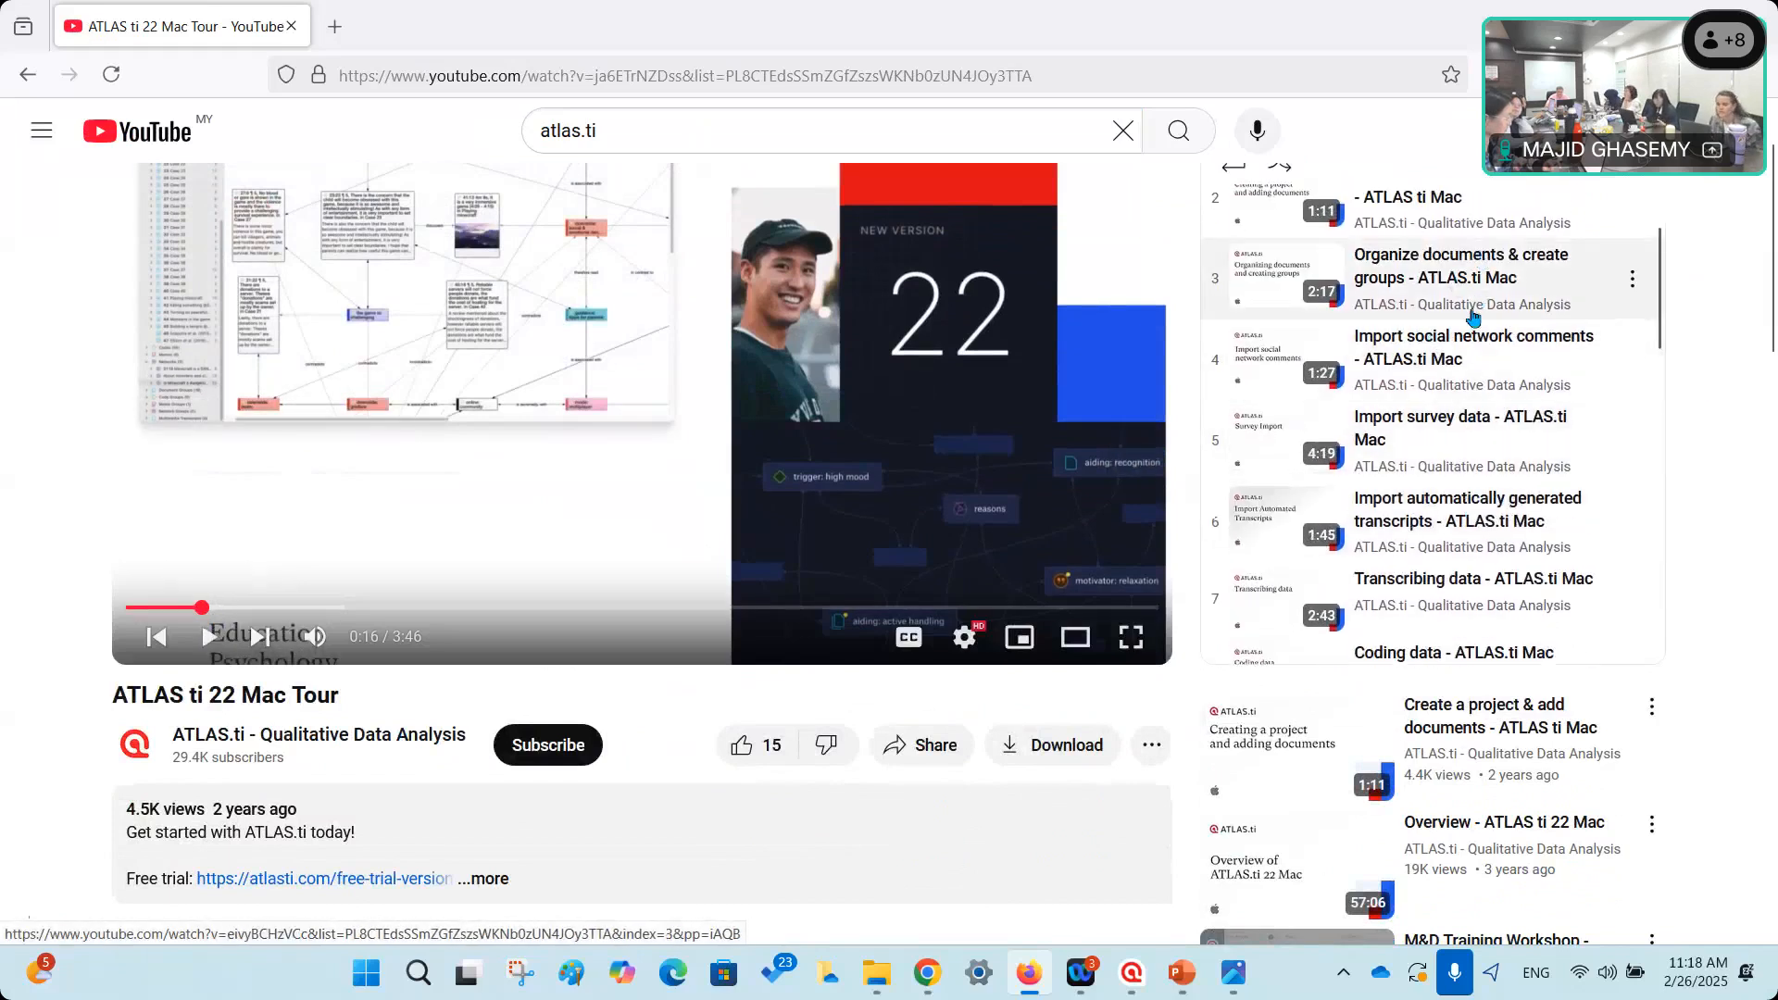
{"action": "scroll", "coordinate": [1500, 317], "scroll_direction": "up", "scroll_amount": 1}
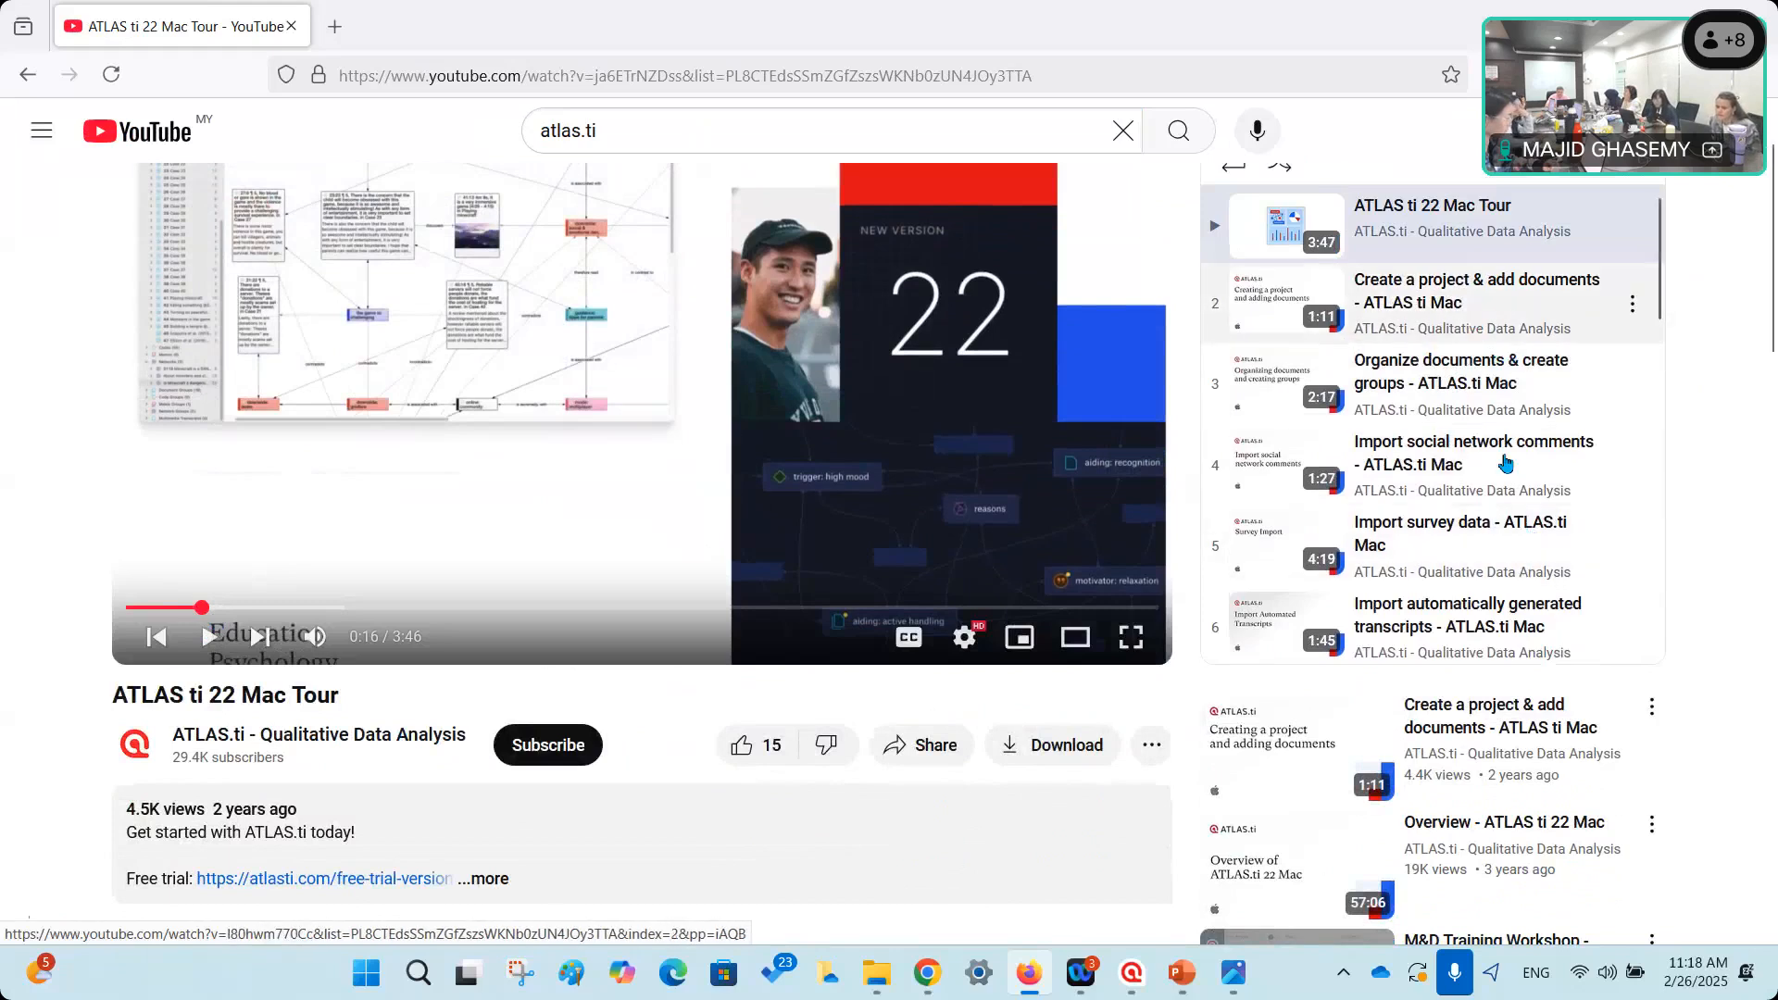
{"action": "scroll", "coordinate": [1505, 463], "scroll_direction": "down", "scroll_amount": 3}
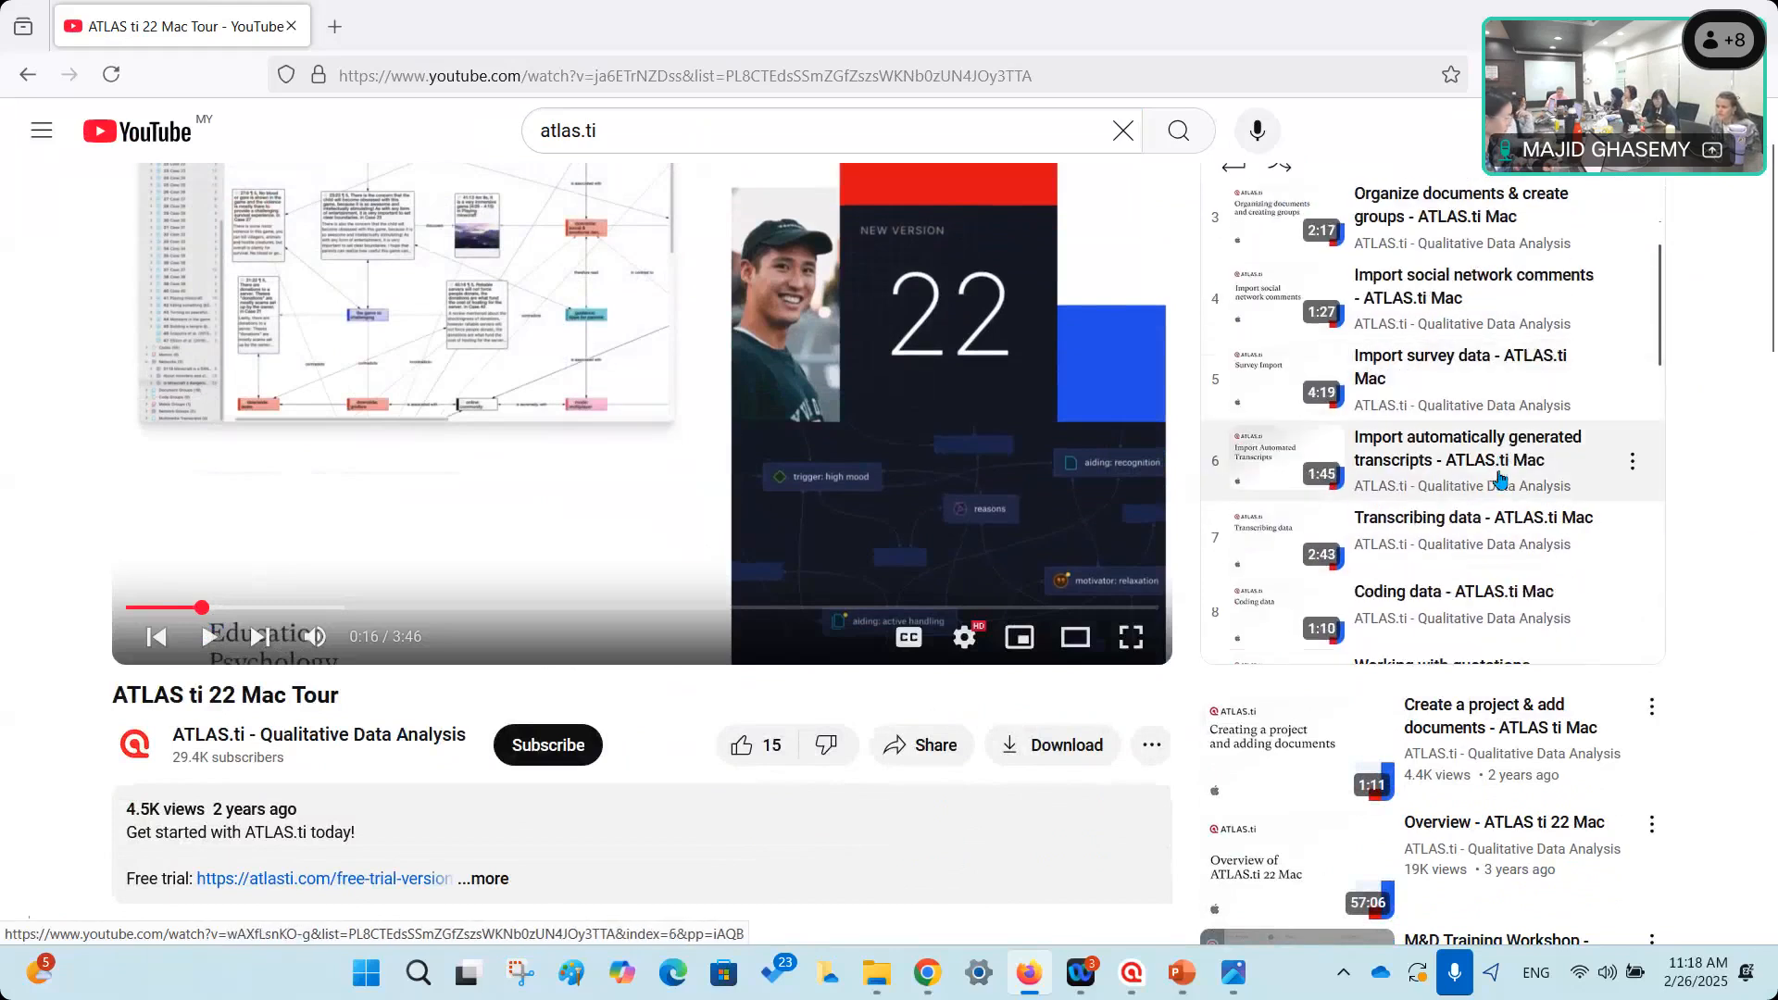
{"action": "scroll", "coordinate": [1500, 477], "scroll_direction": "down", "scroll_amount": 3}
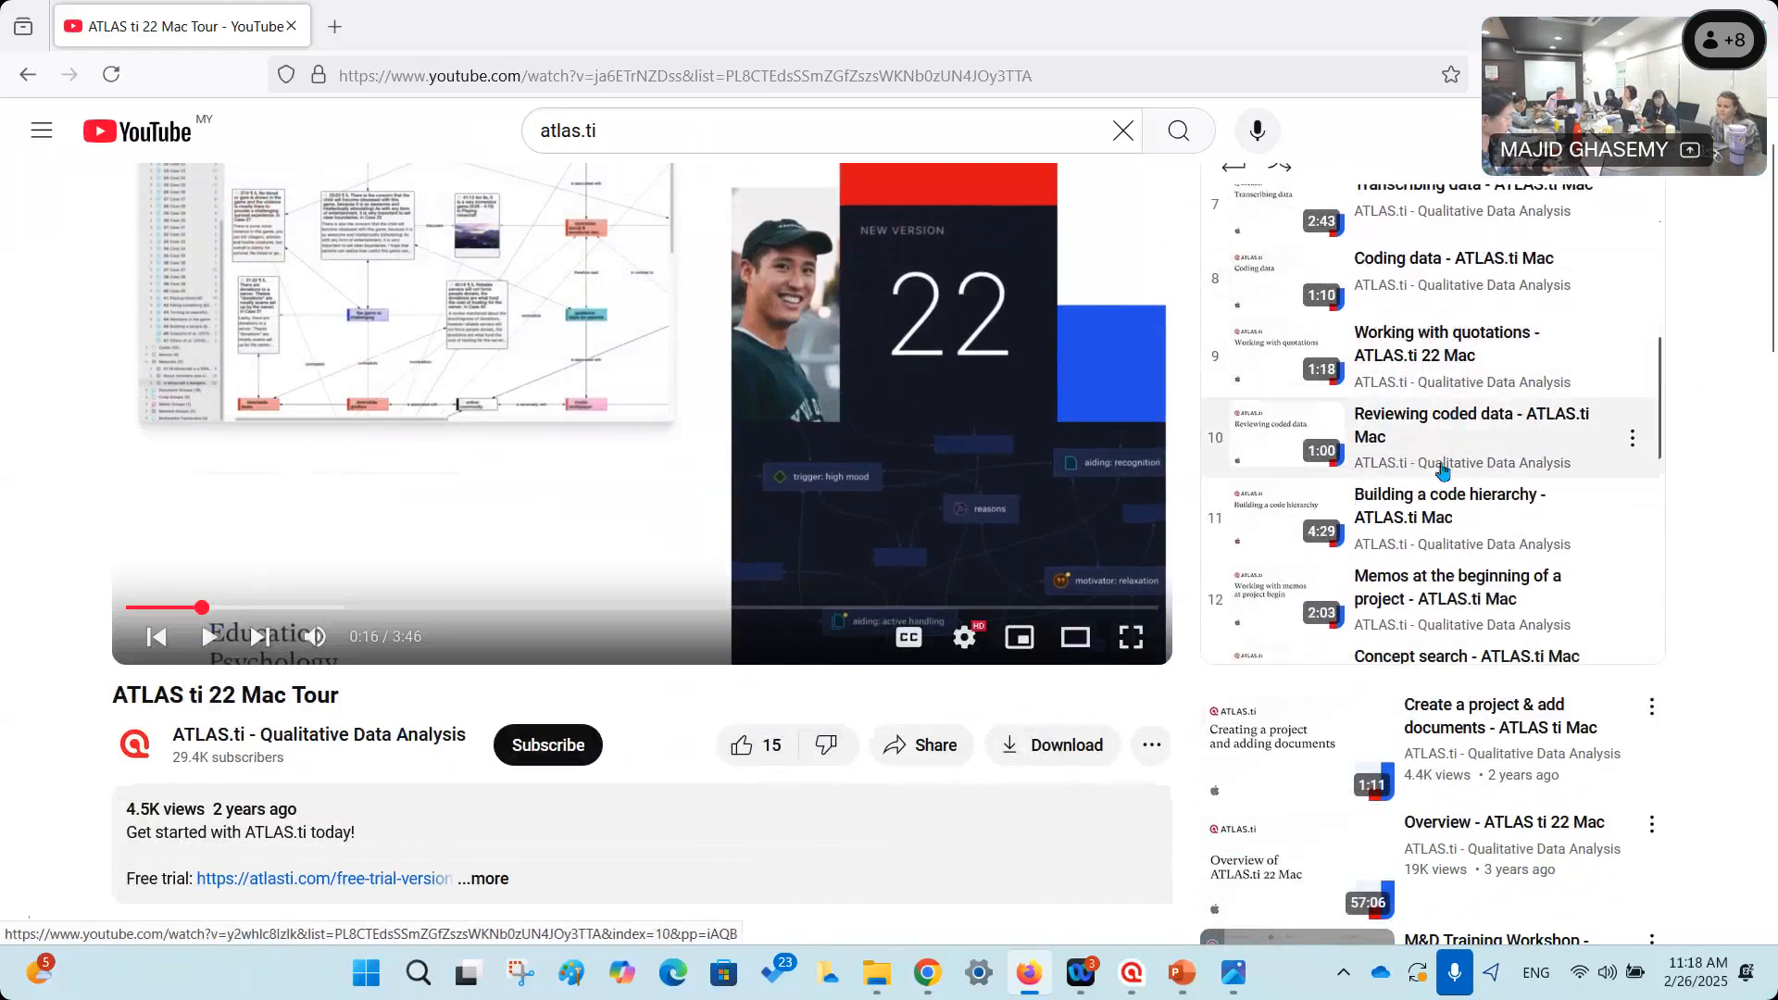
{"action": "scroll", "coordinate": [1534, 518], "scroll_direction": "down", "scroll_amount": 1}
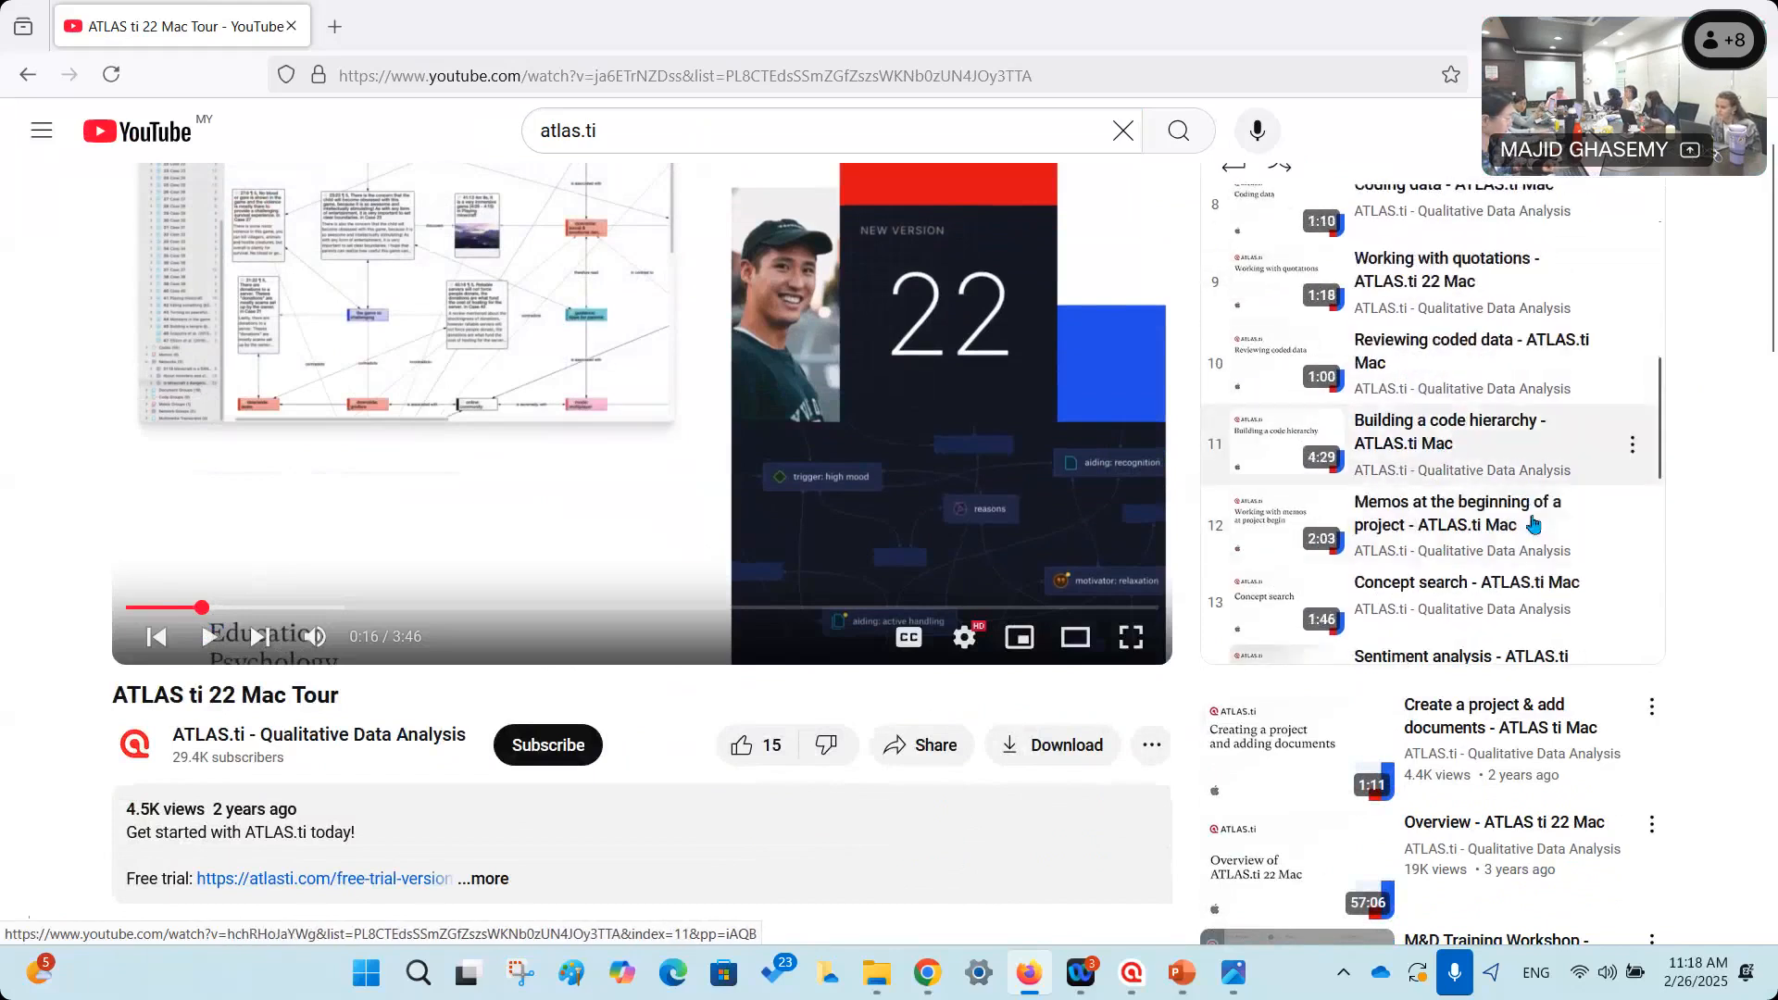
{"action": "scroll", "coordinate": [1567, 360], "scroll_direction": "down", "scroll_amount": 2}
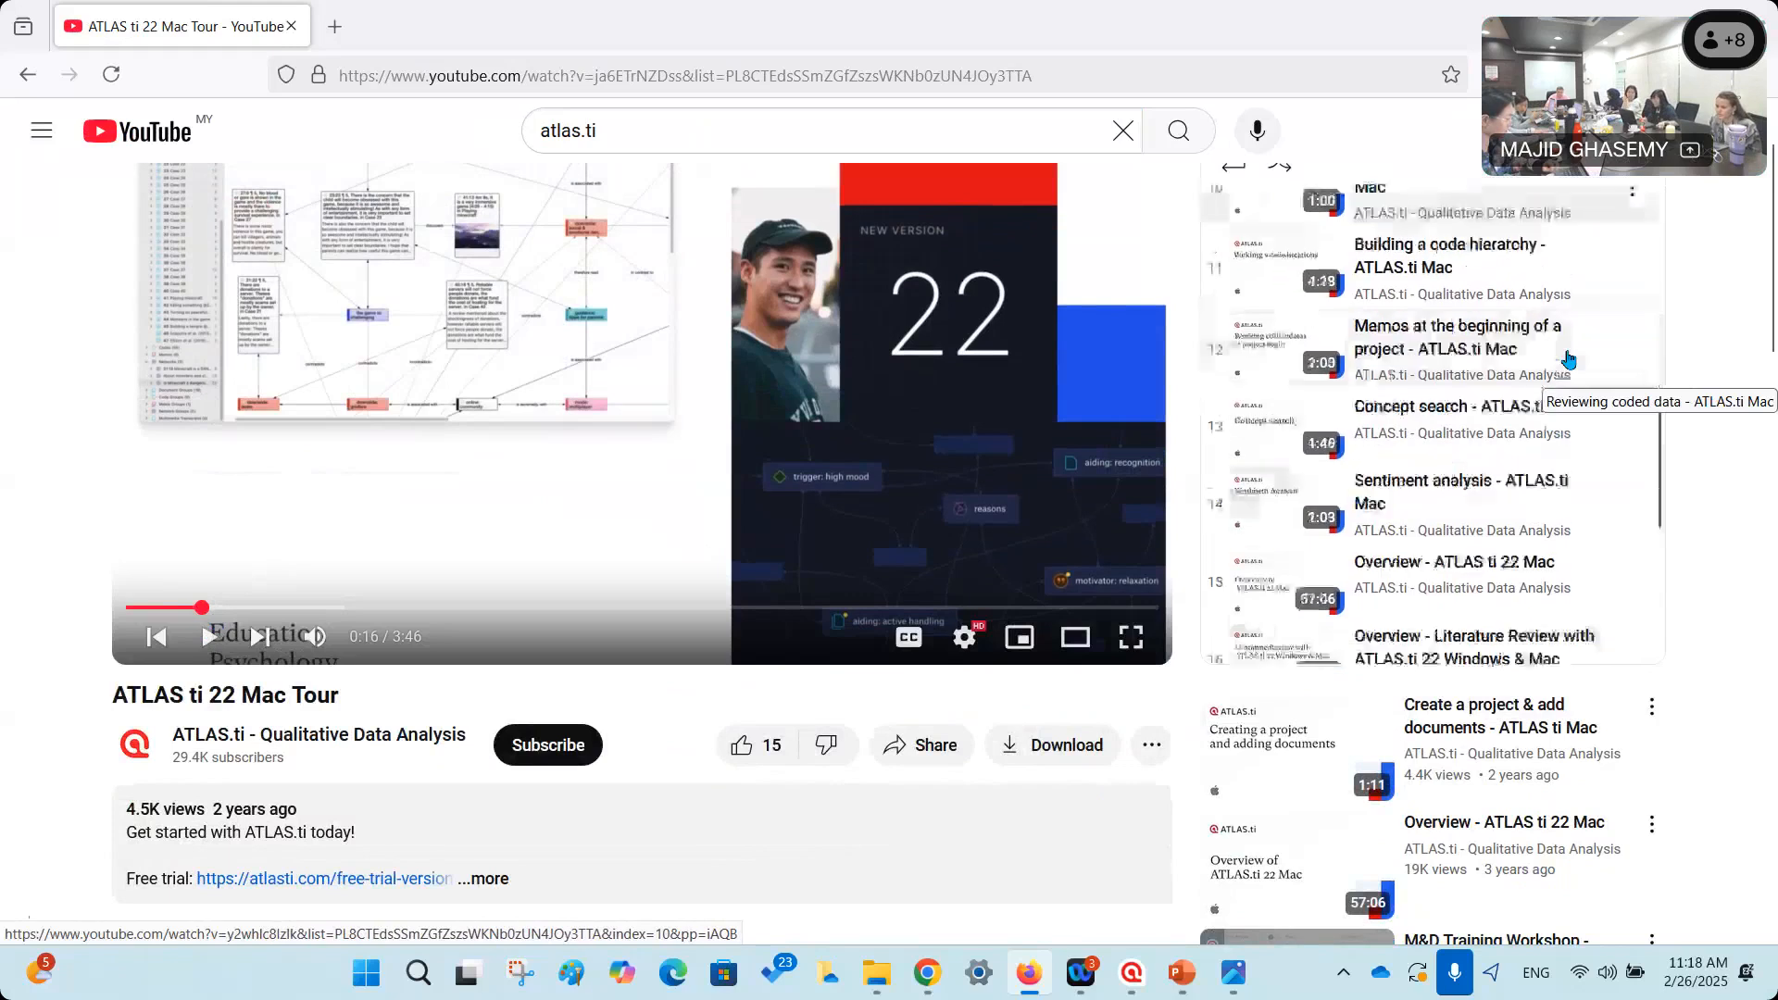
{"action": "scroll", "coordinate": [1567, 360], "scroll_direction": "down", "scroll_amount": 2}
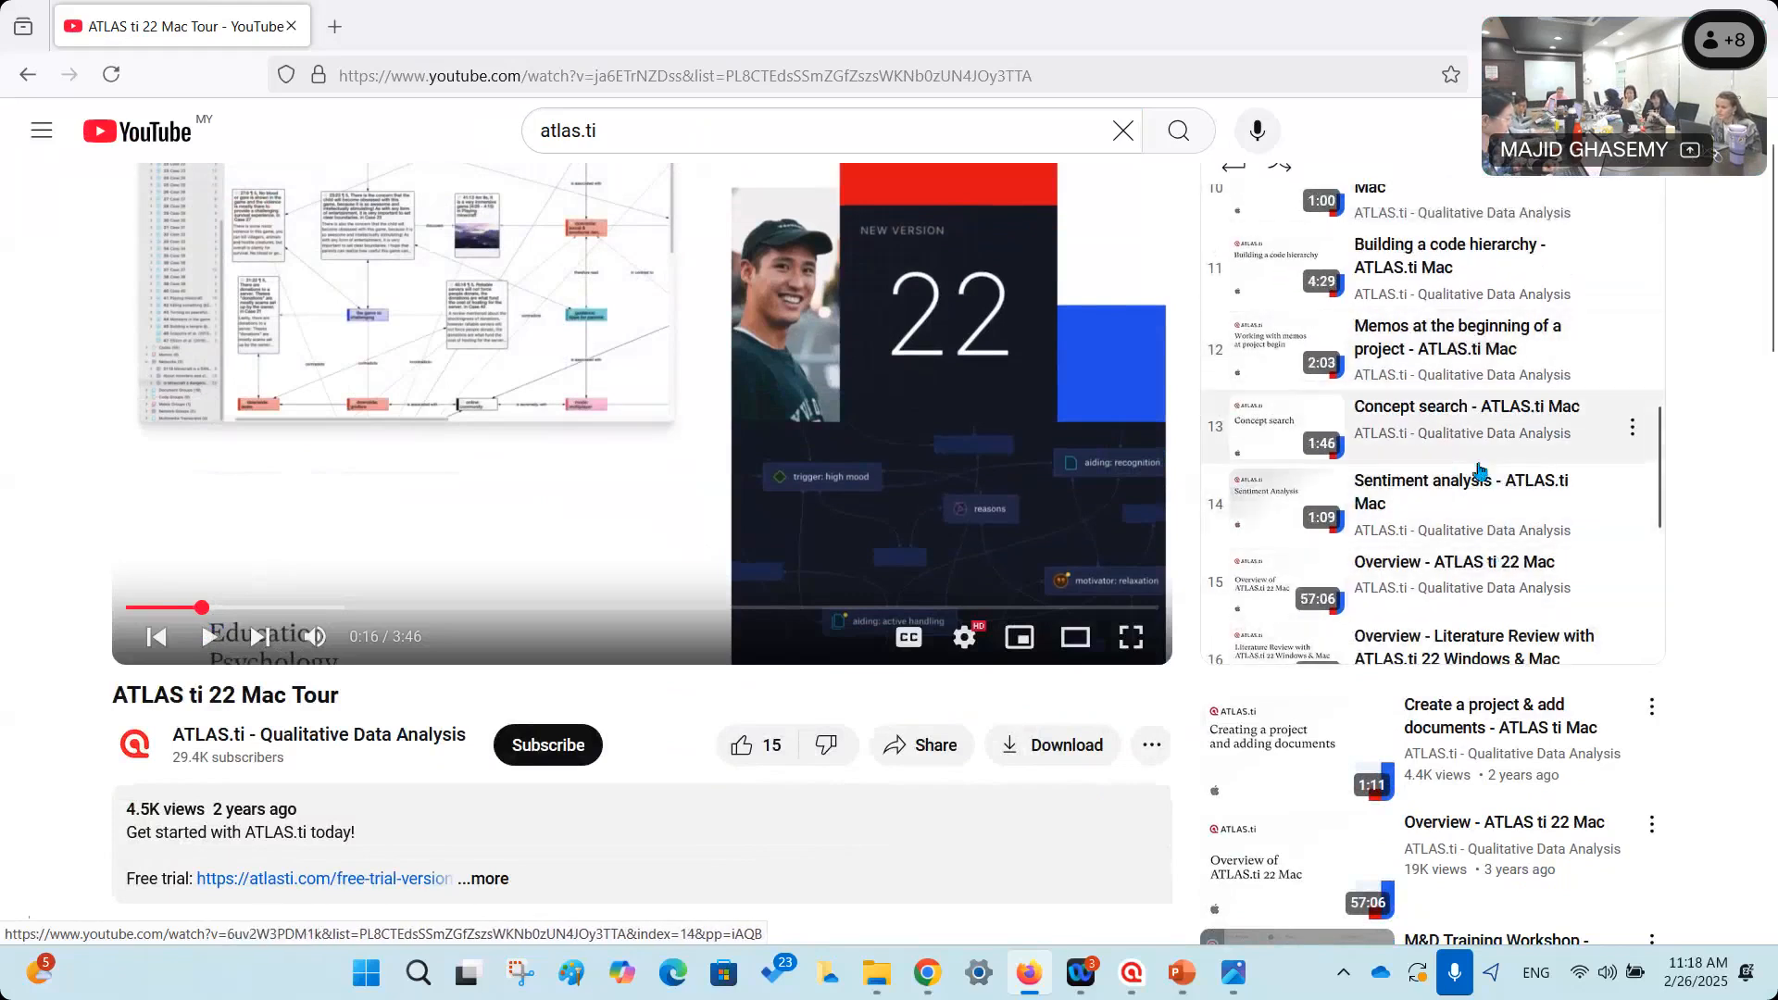
{"action": "scroll", "coordinate": [1478, 470], "scroll_direction": "down", "scroll_amount": 3}
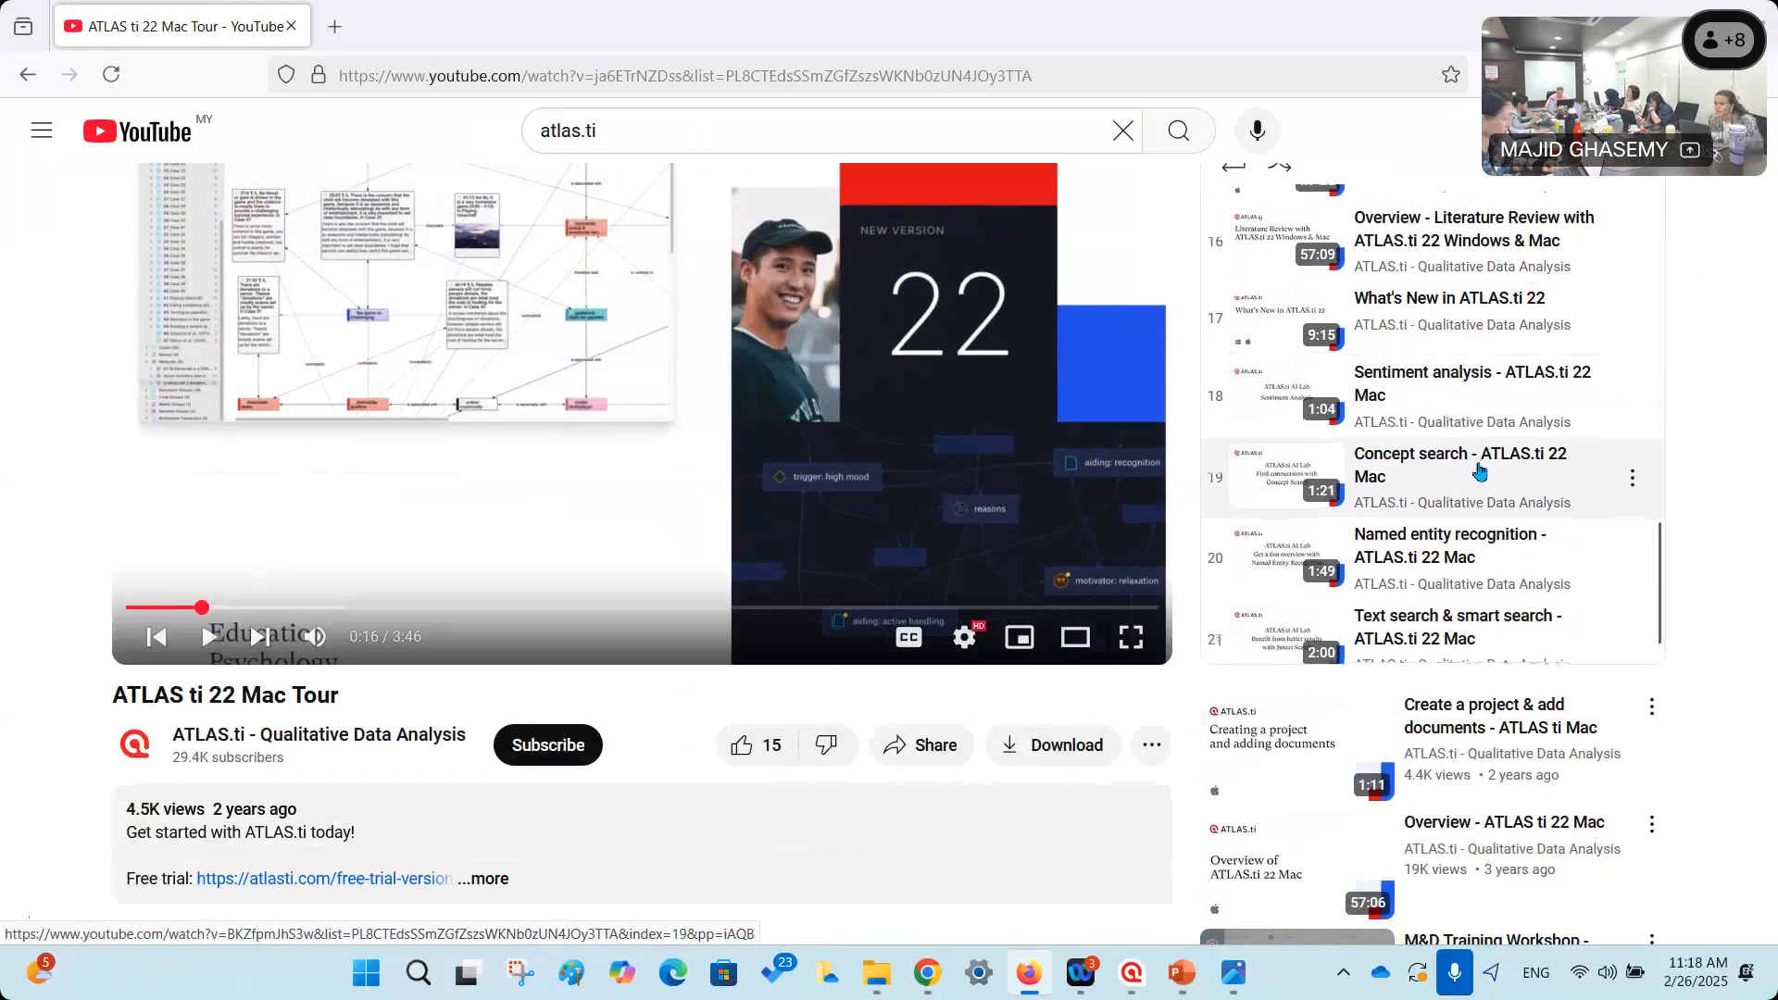
{"action": "scroll", "coordinate": [1478, 471], "scroll_direction": "down", "scroll_amount": 1}
Return to the channel's playlists and search the channel for "query".
{"action": "left_click", "coordinate": [28, 74]}
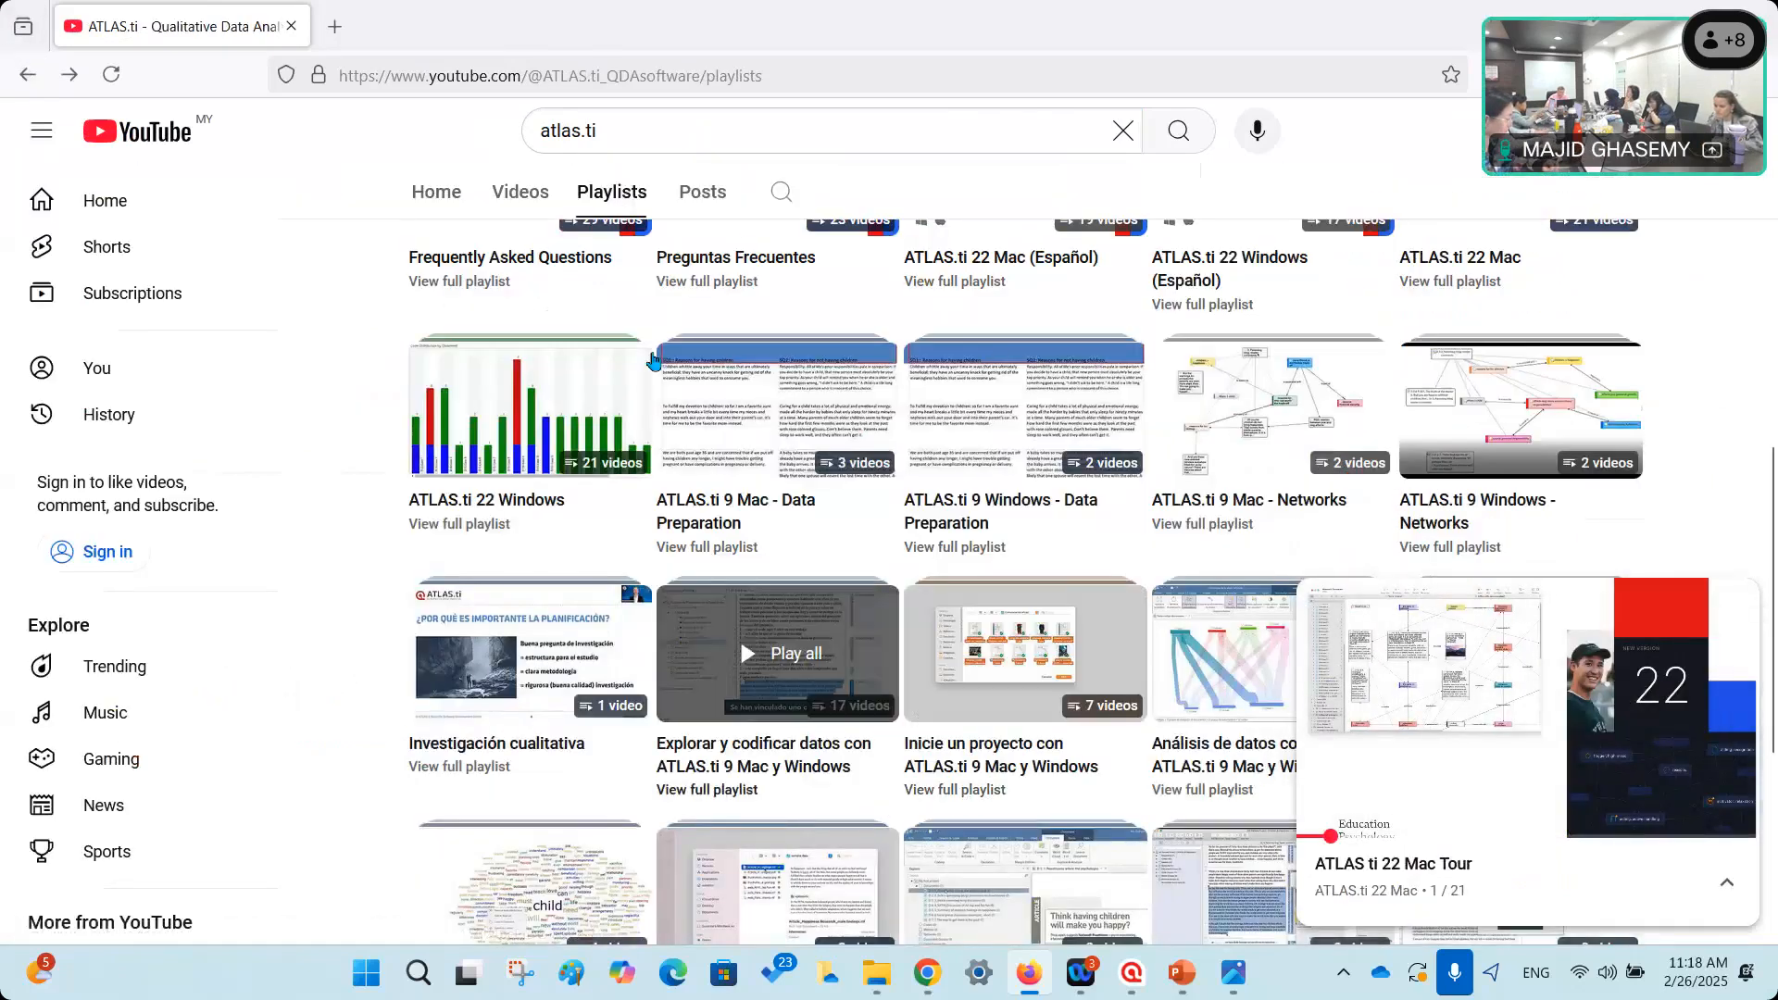
{"action": "left_click", "coordinate": [783, 190]}
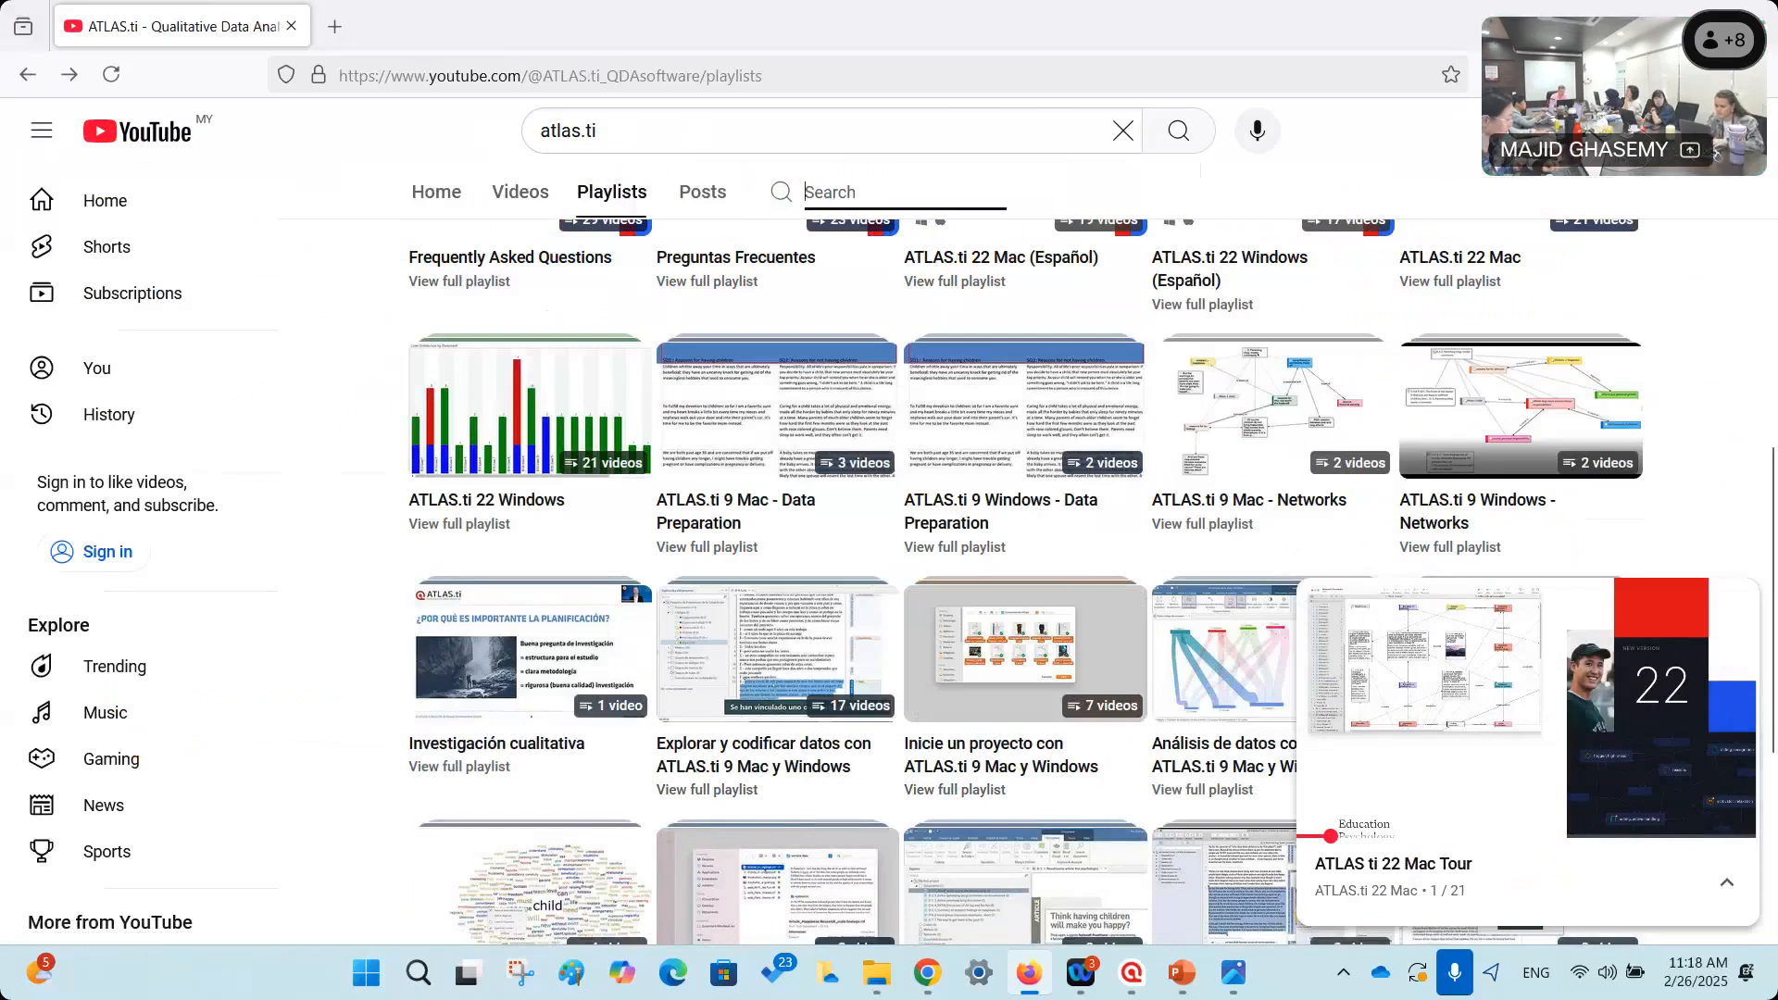
{"action": "type", "text": "querry"}
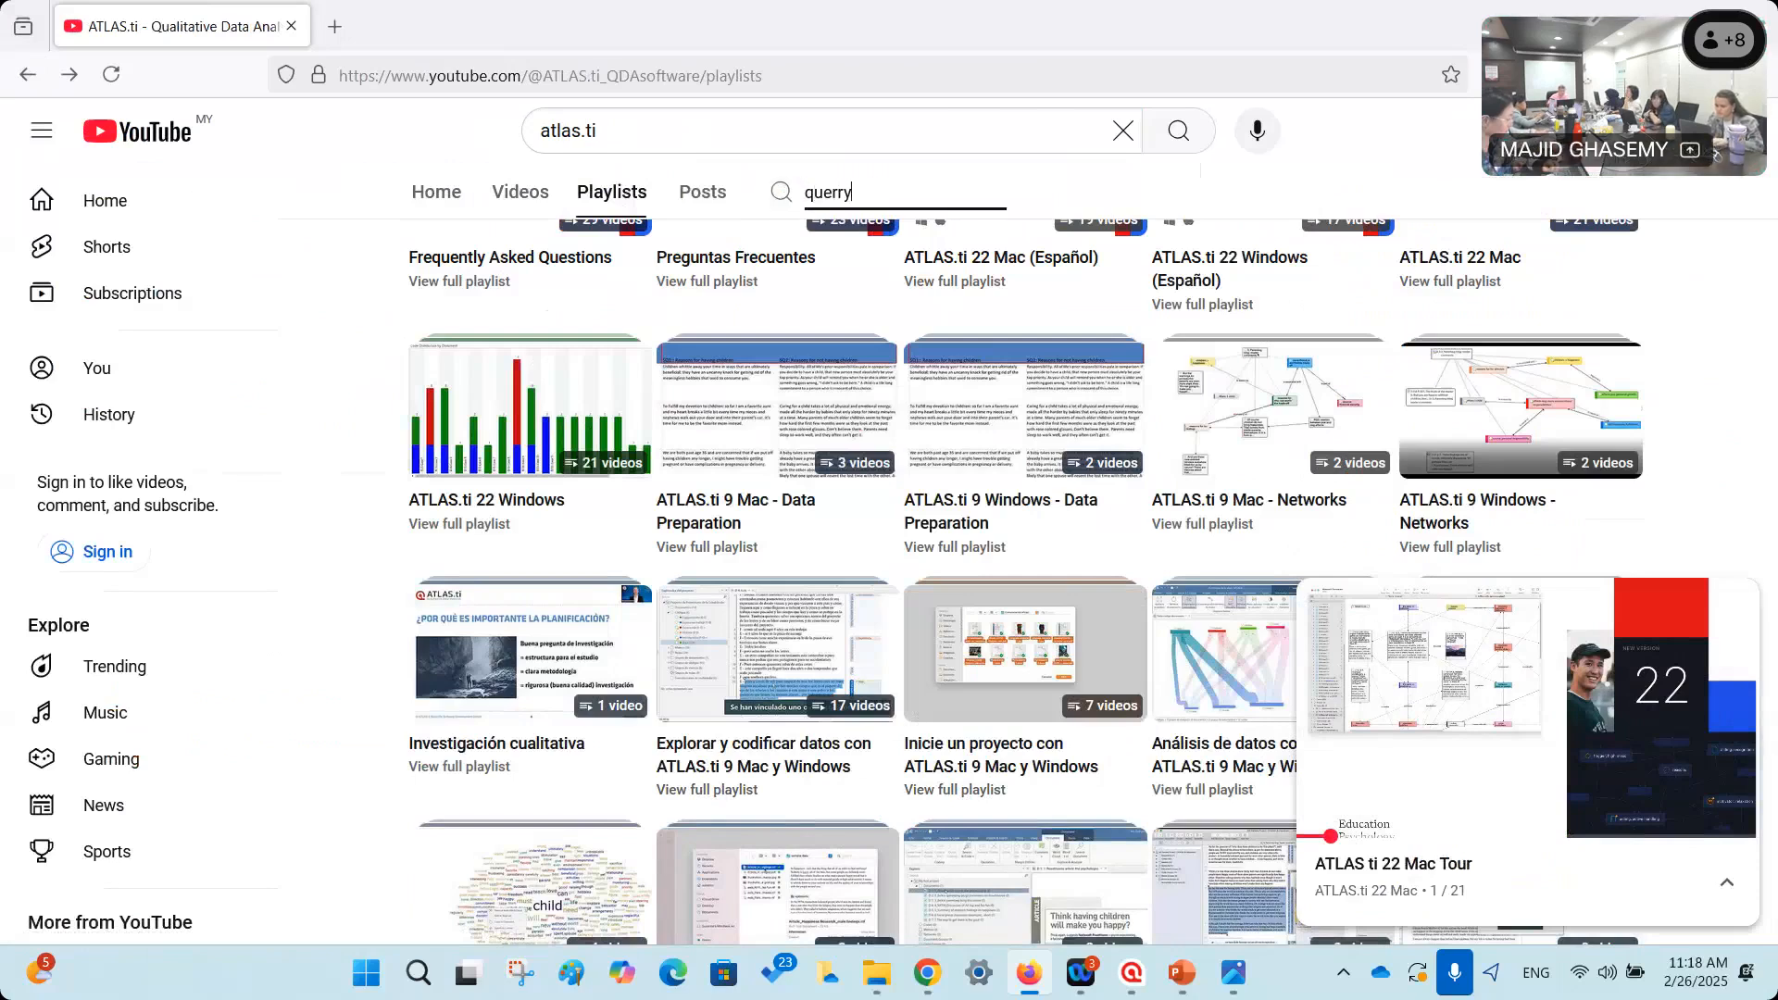
{"action": "key", "text": "Return"}
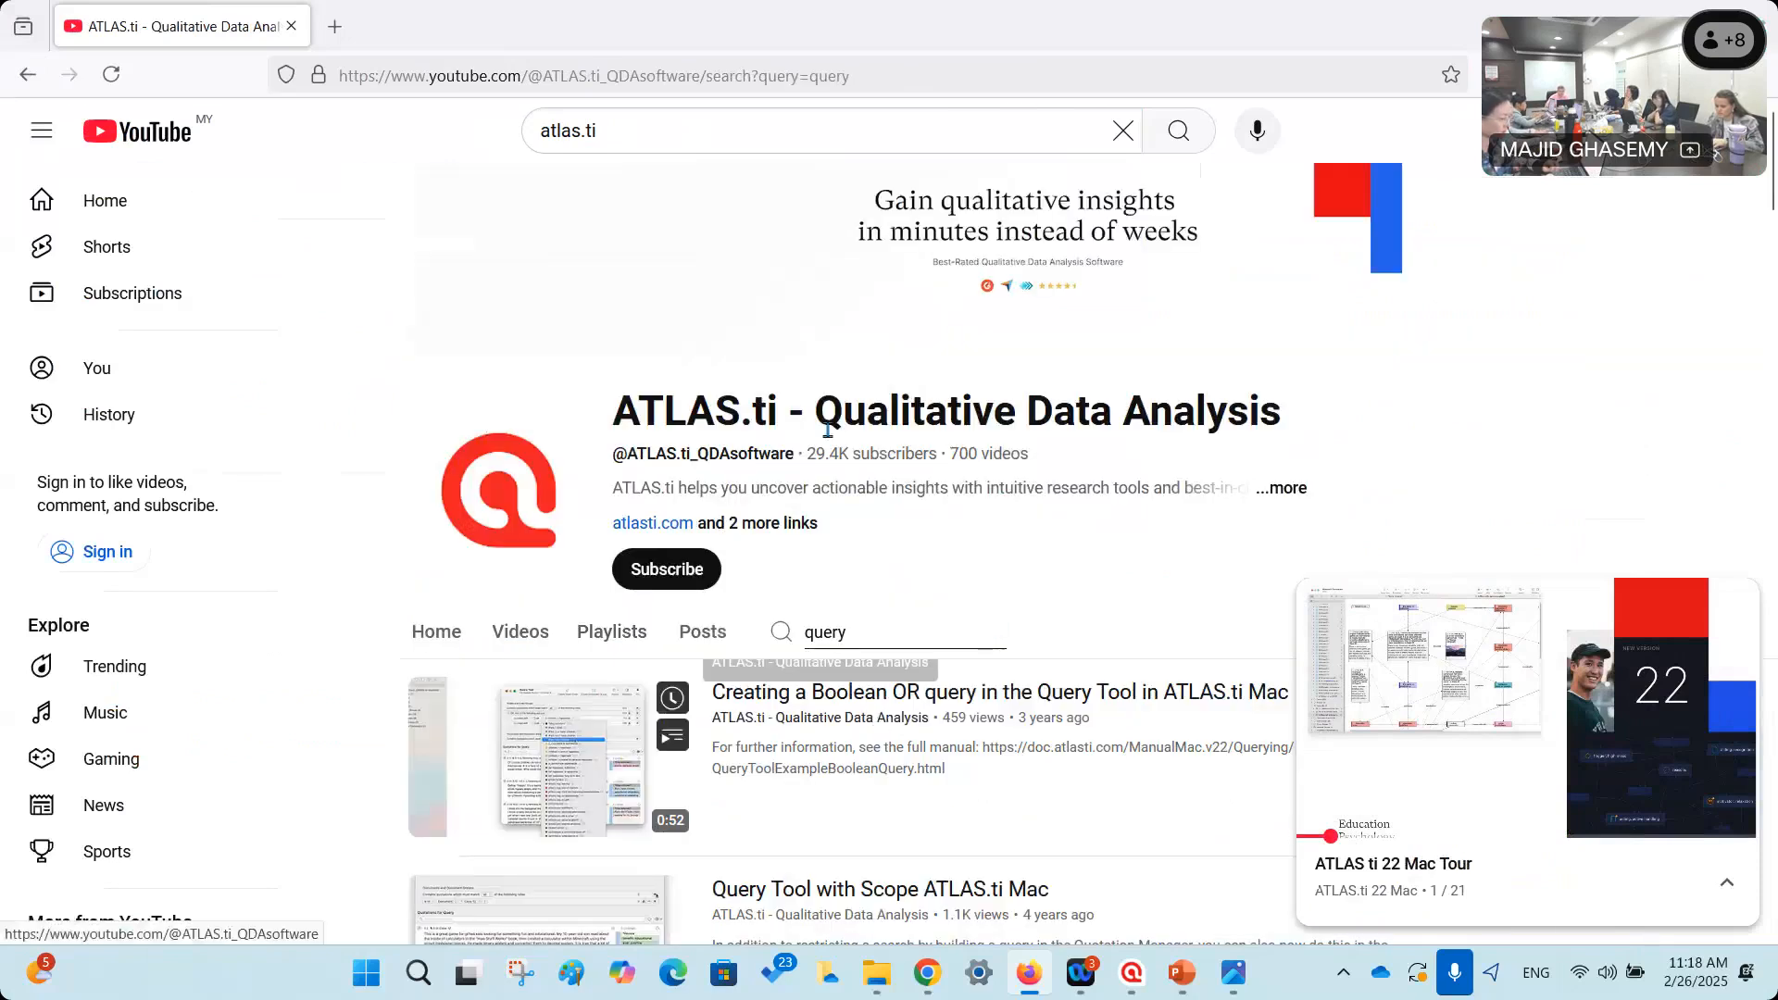
Browse the channel's search results and open the ATLAS.ti 9 Mac: Data Analysis playlist.
{"action": "scroll", "coordinate": [1111, 558], "scroll_direction": "down", "scroll_amount": 1}
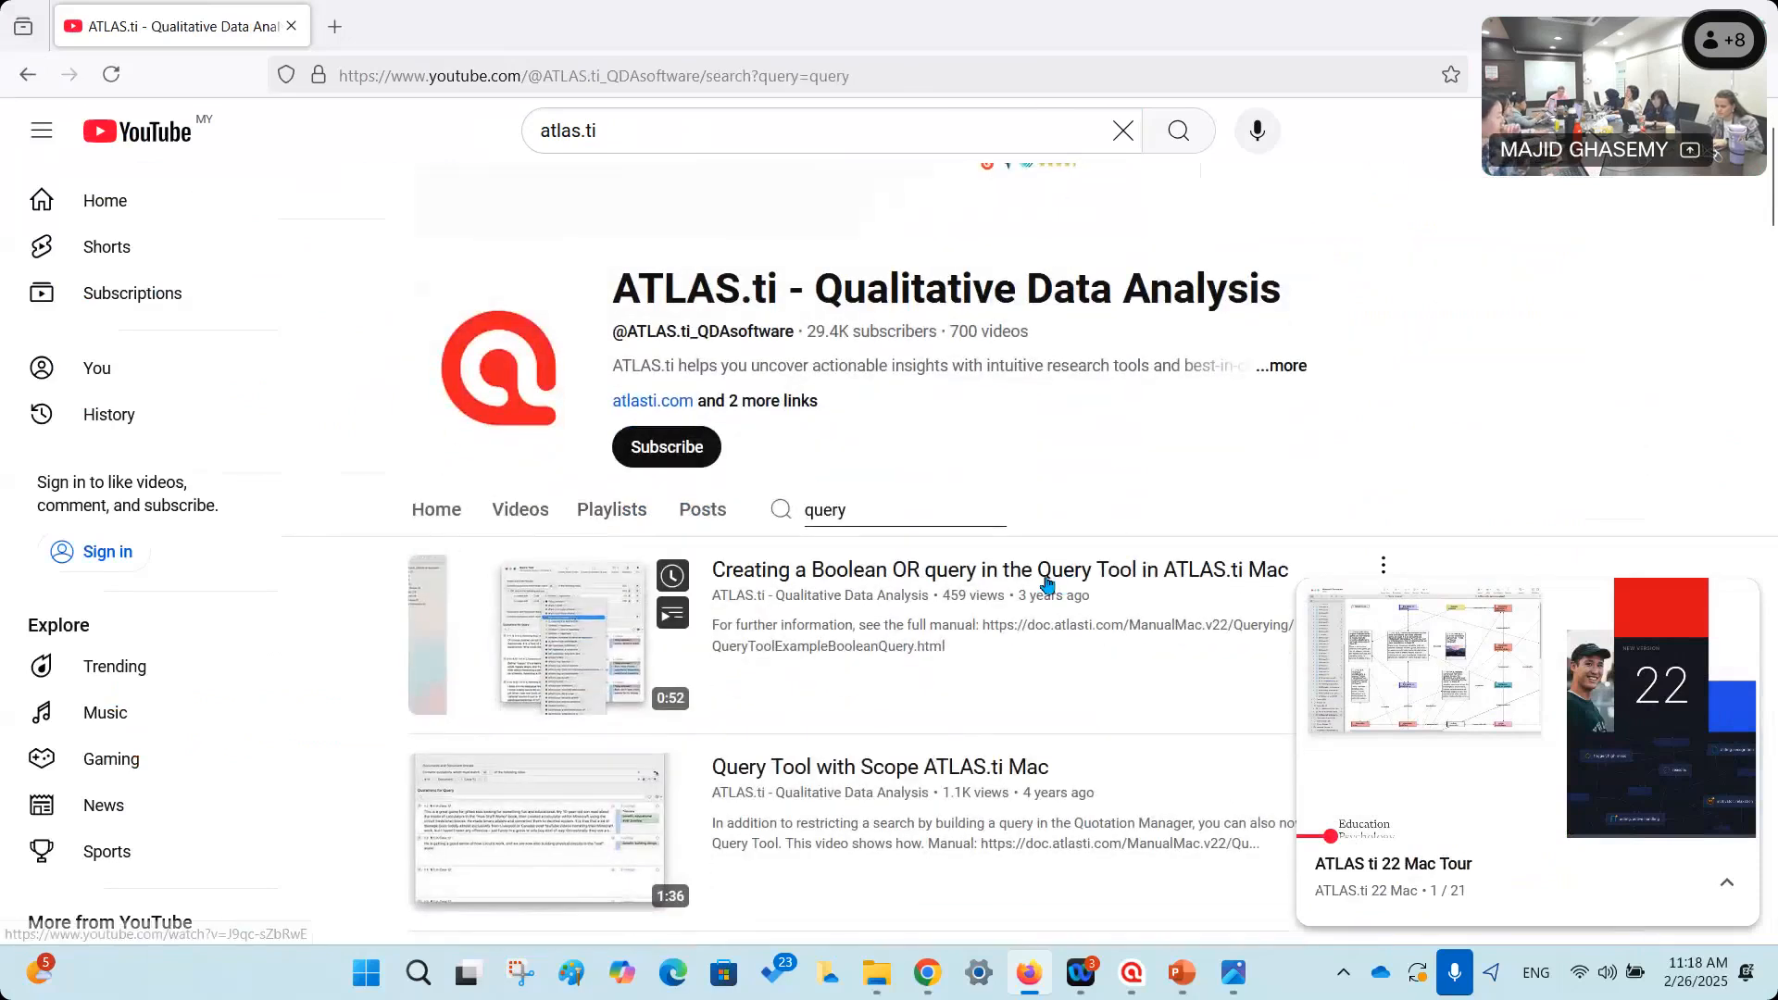
{"action": "scroll", "coordinate": [1023, 569], "scroll_direction": "down", "scroll_amount": 1}
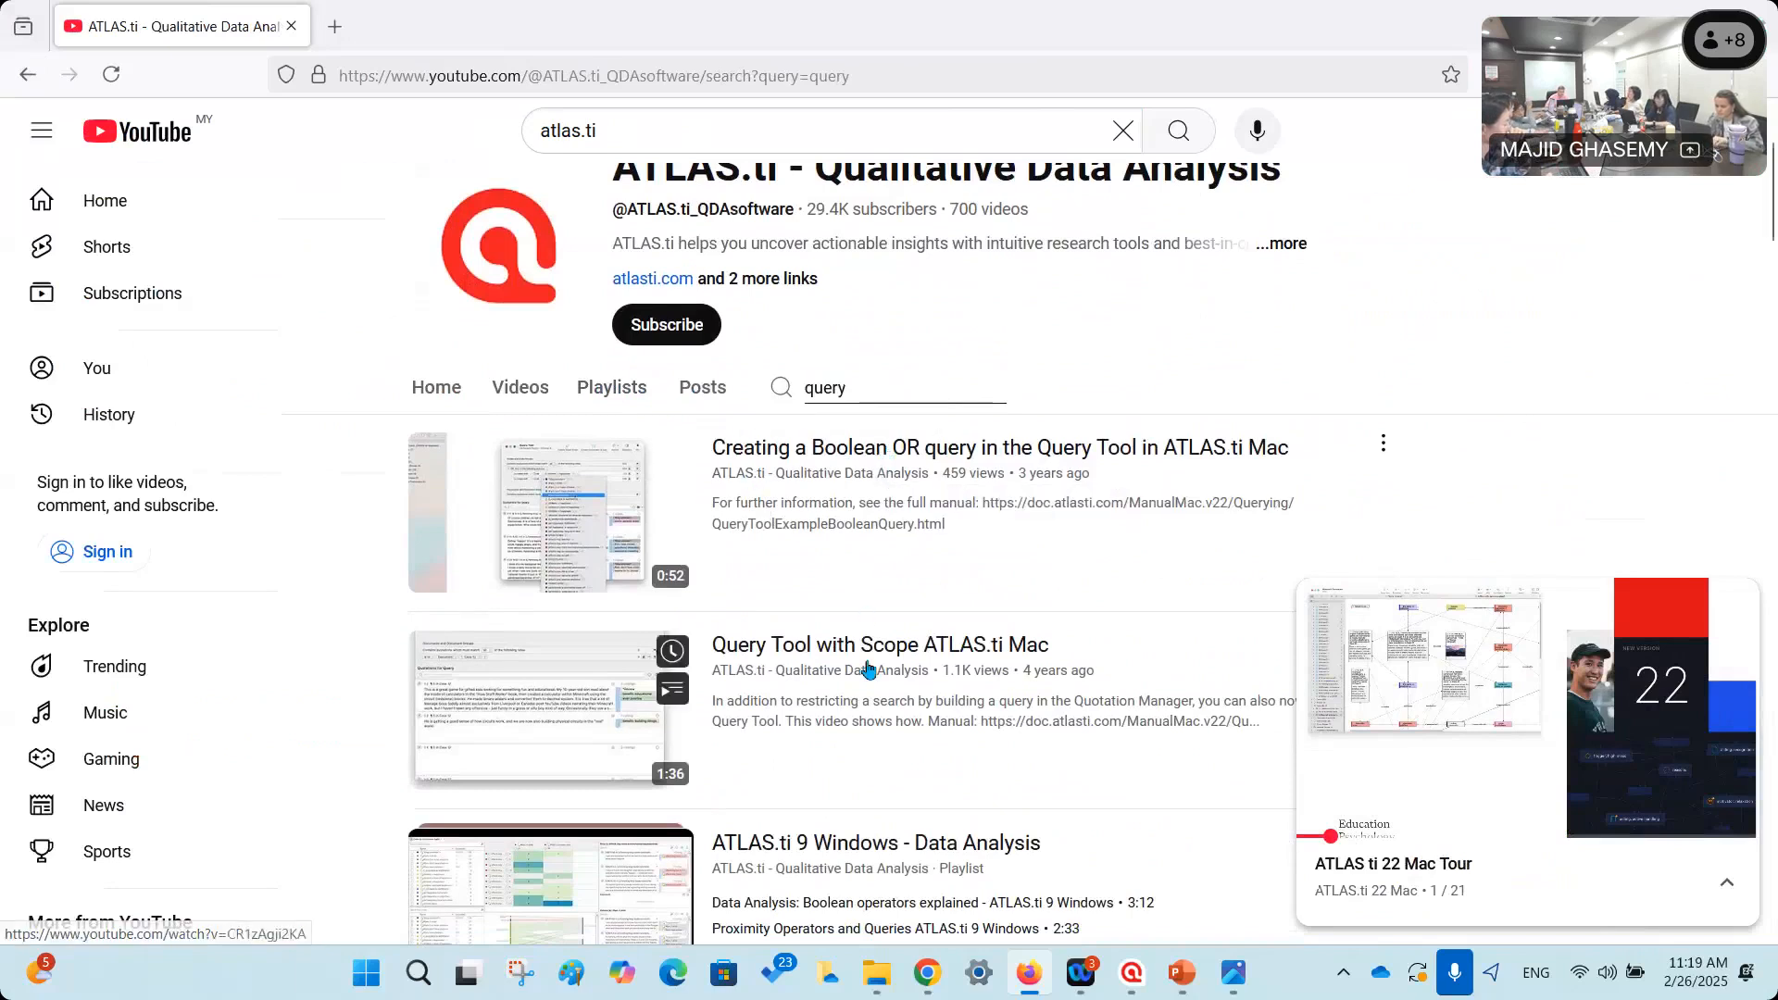
{"action": "scroll", "coordinate": [1014, 566], "scroll_direction": "down", "scroll_amount": 1}
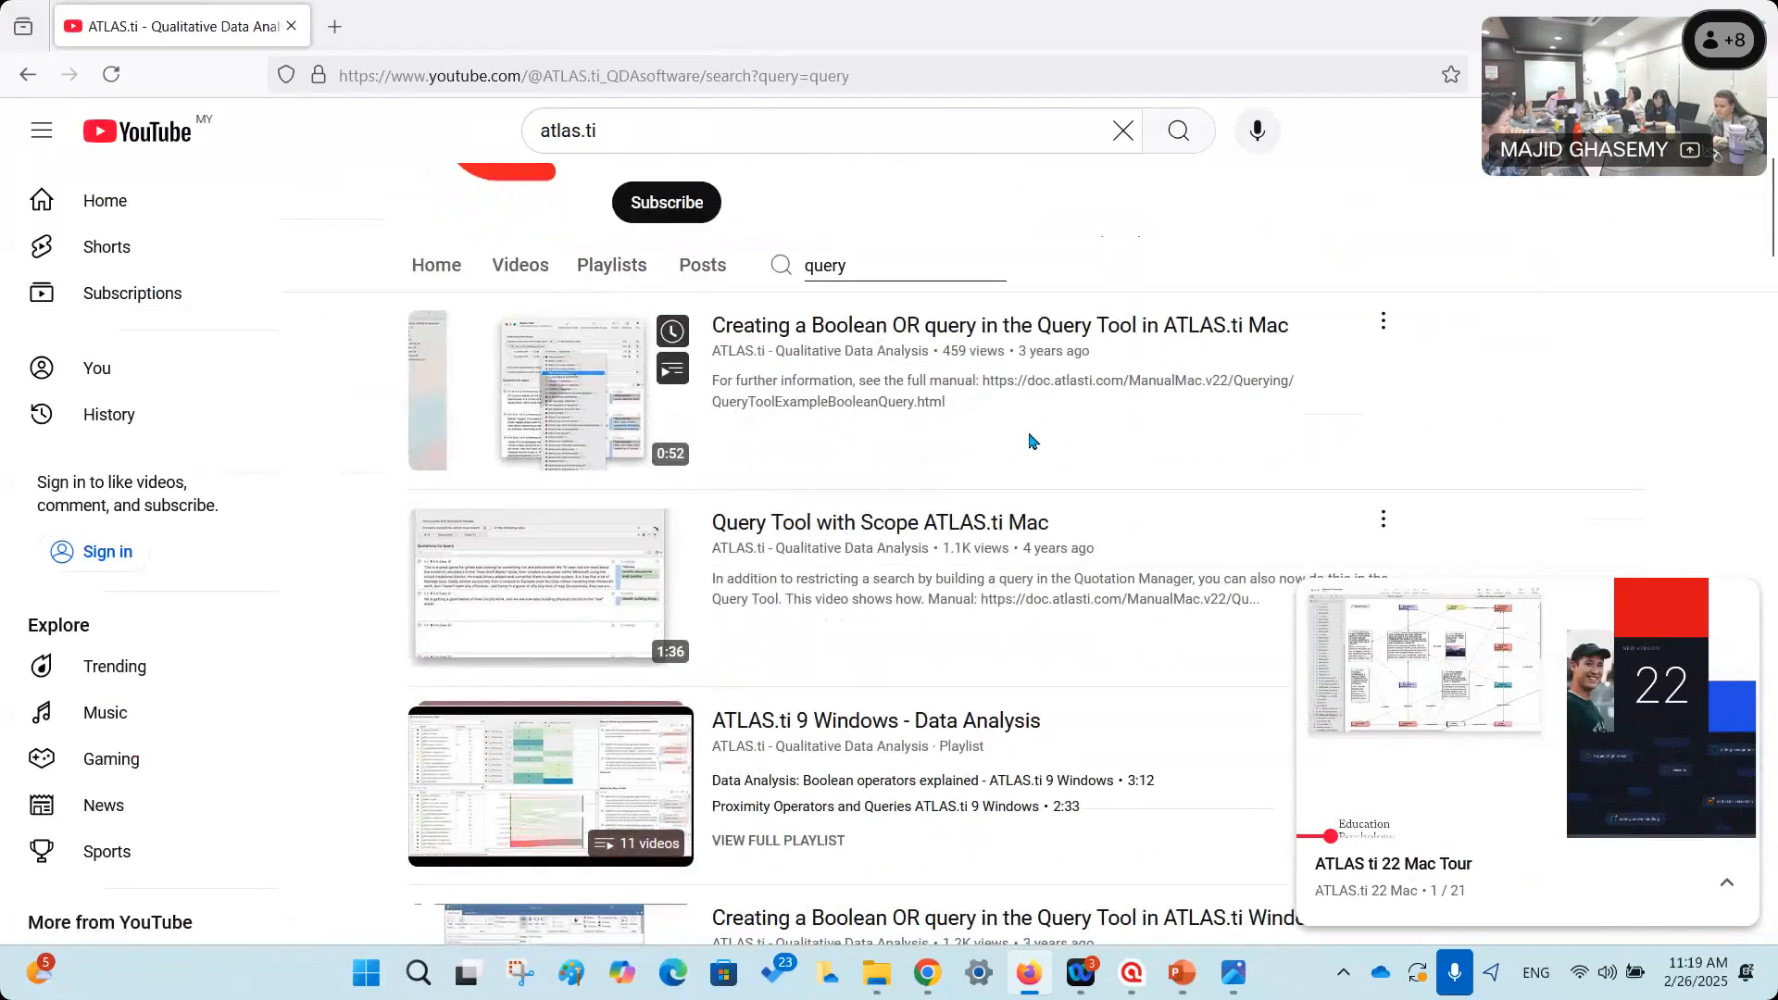
{"action": "scroll", "coordinate": [1028, 443], "scroll_direction": "down", "scroll_amount": 1}
{"action": "scroll", "coordinate": [991, 574], "scroll_direction": "down", "scroll_amount": 1}
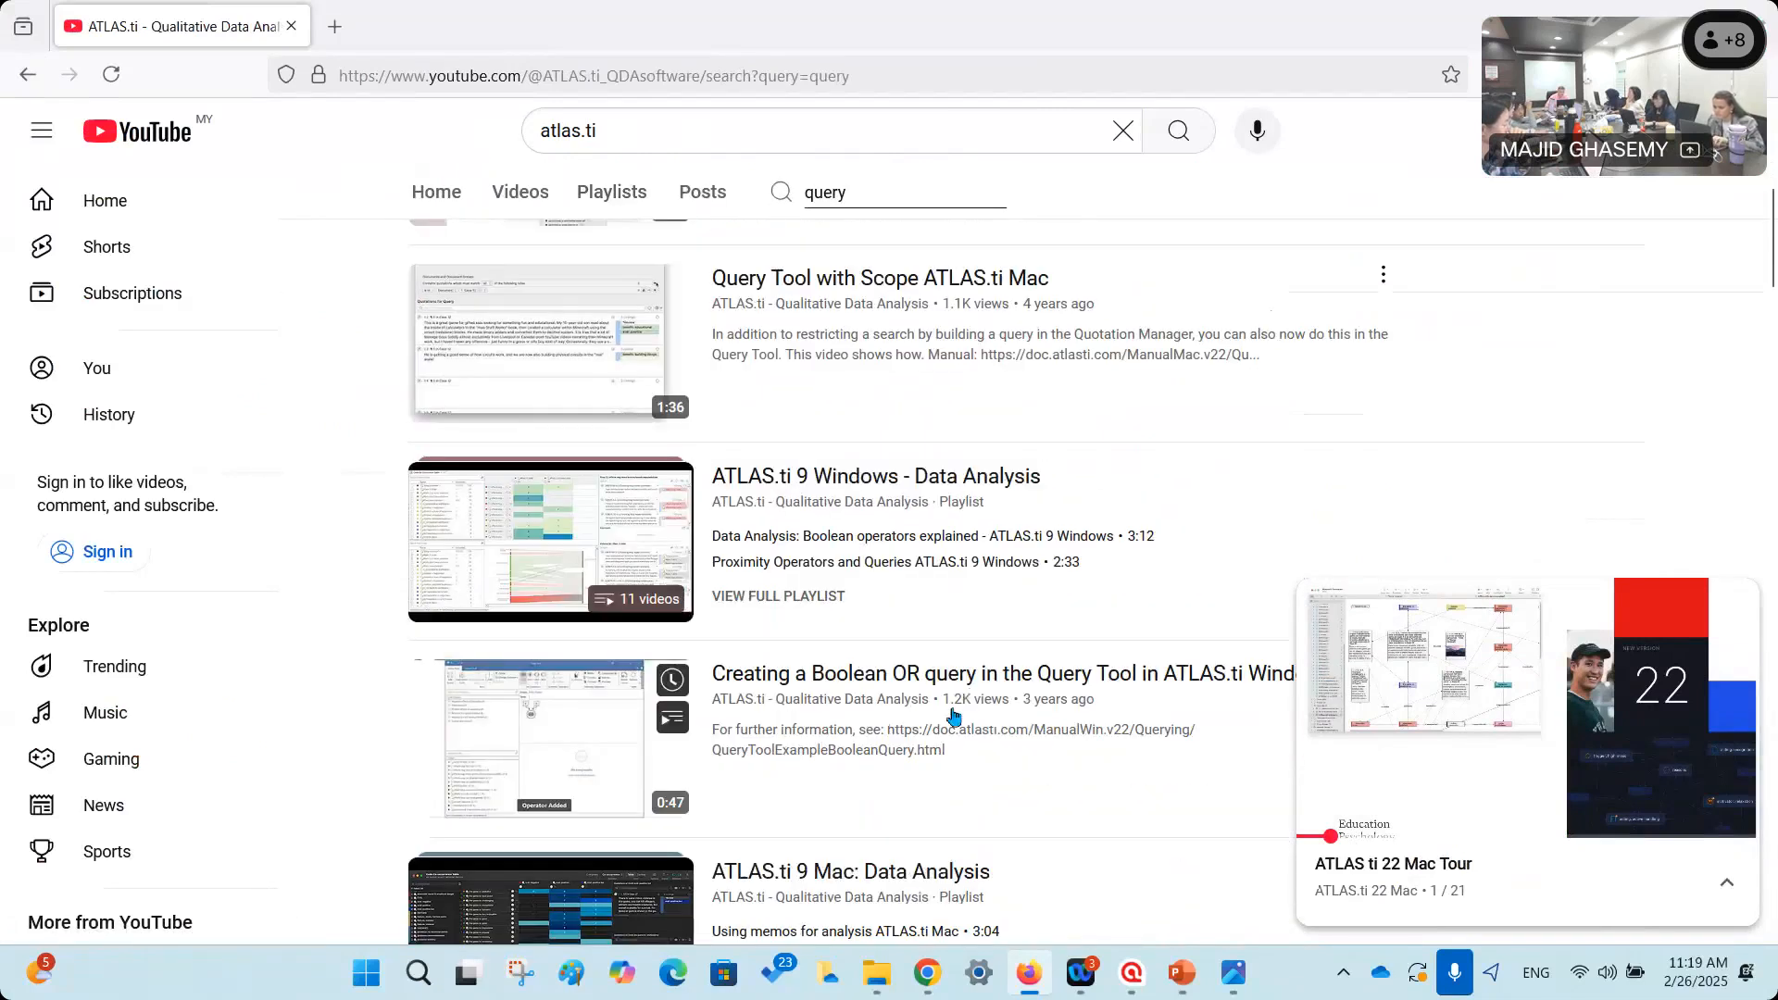
{"action": "scroll", "coordinate": [1157, 595], "scroll_direction": "down", "scroll_amount": 2}
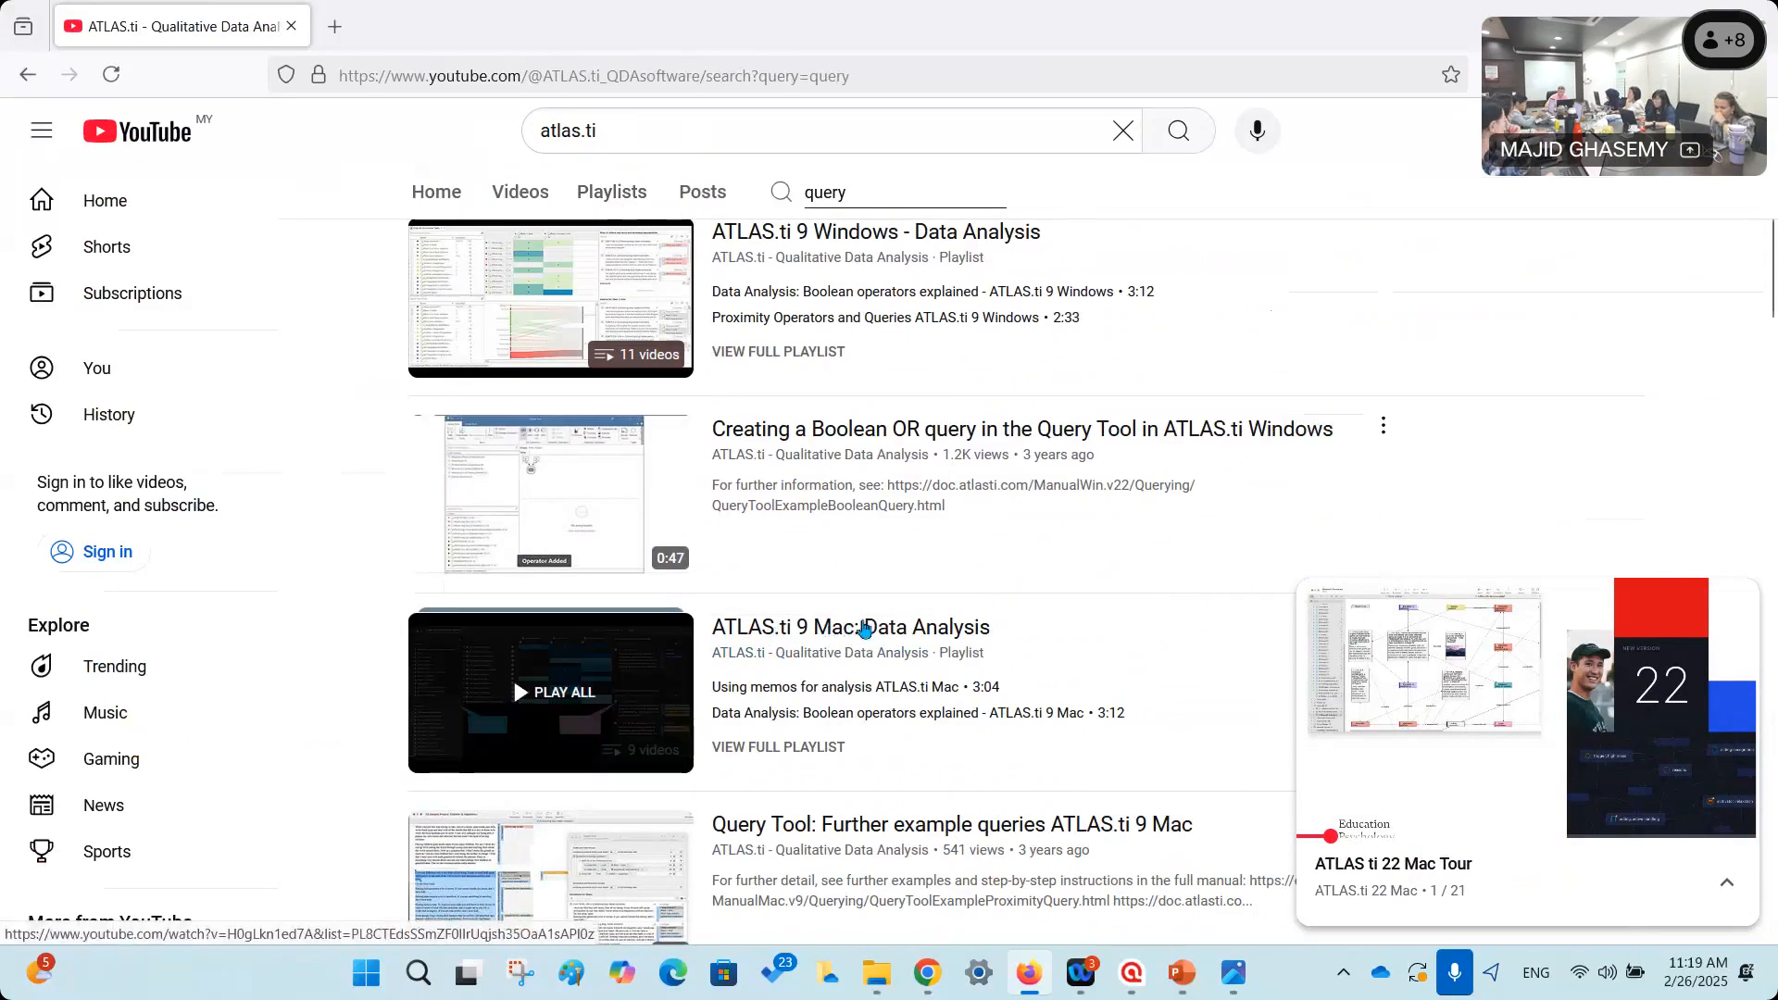
{"action": "left_click", "coordinate": [864, 628]}
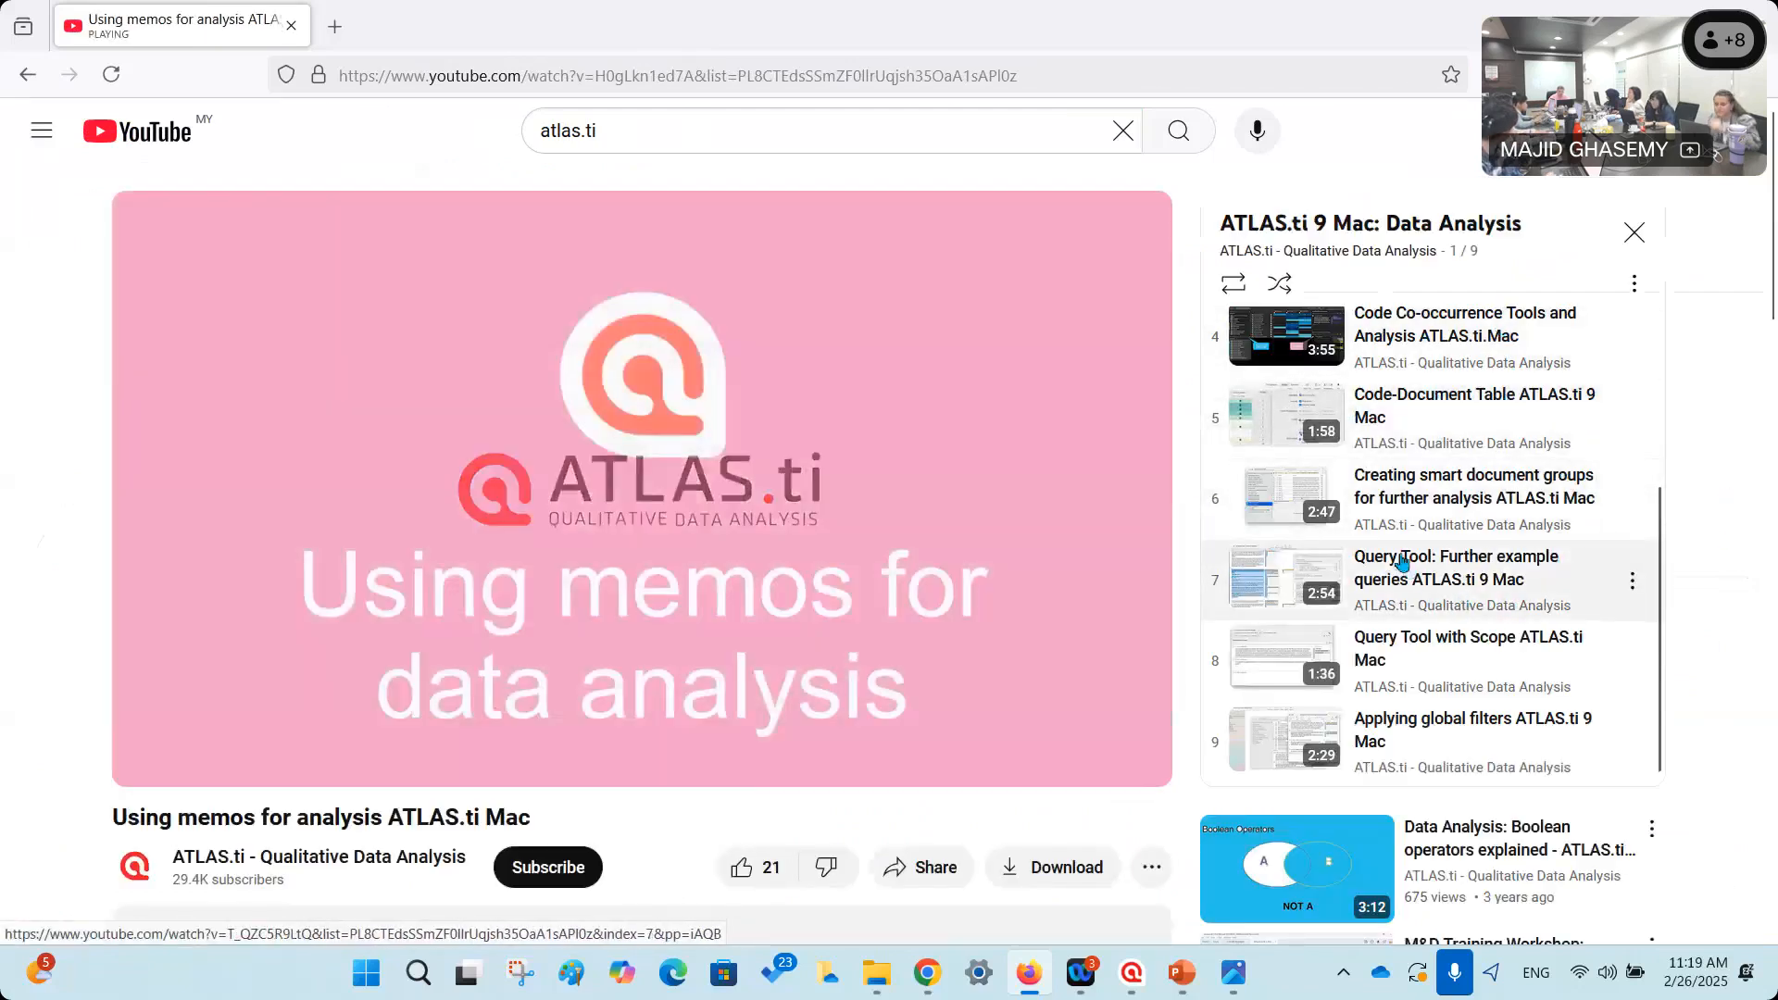
Play "Query Tool: Further example queries ATLAS.ti 9 Mac", skip past its intro and pause at 0:17 on the Query Tool window.
{"action": "left_click", "coordinate": [1409, 575]}
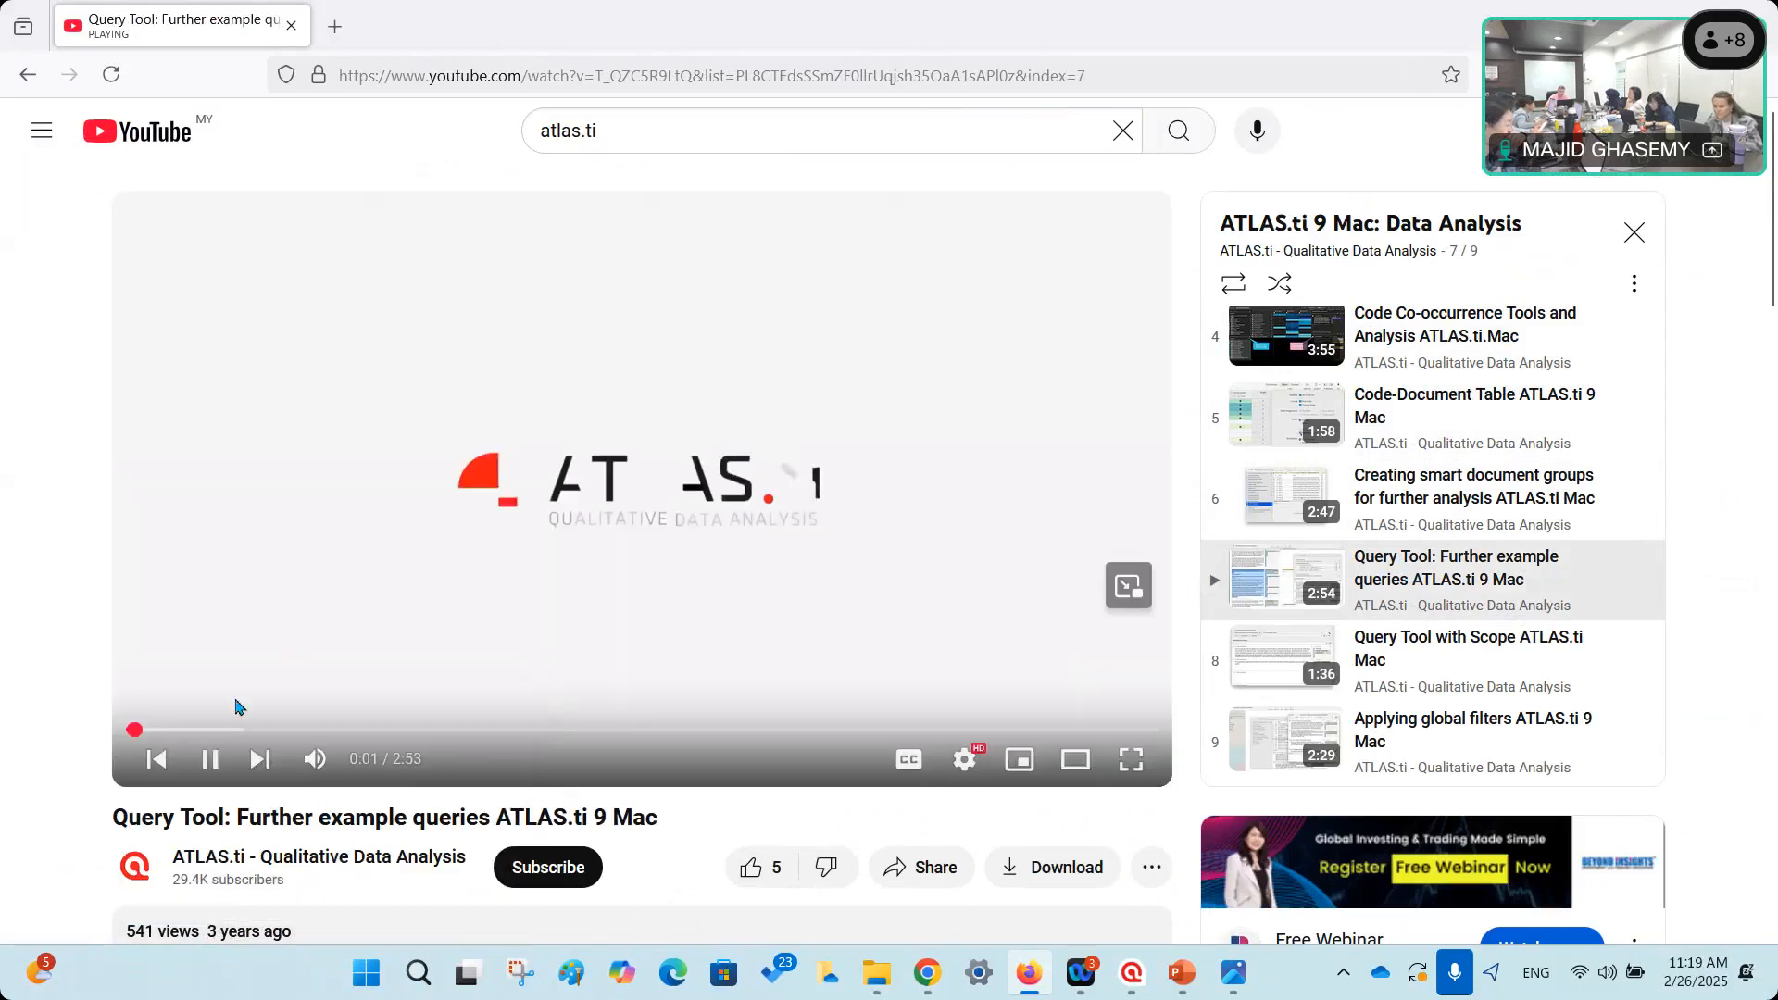
{"action": "left_click", "coordinate": [192, 730]}
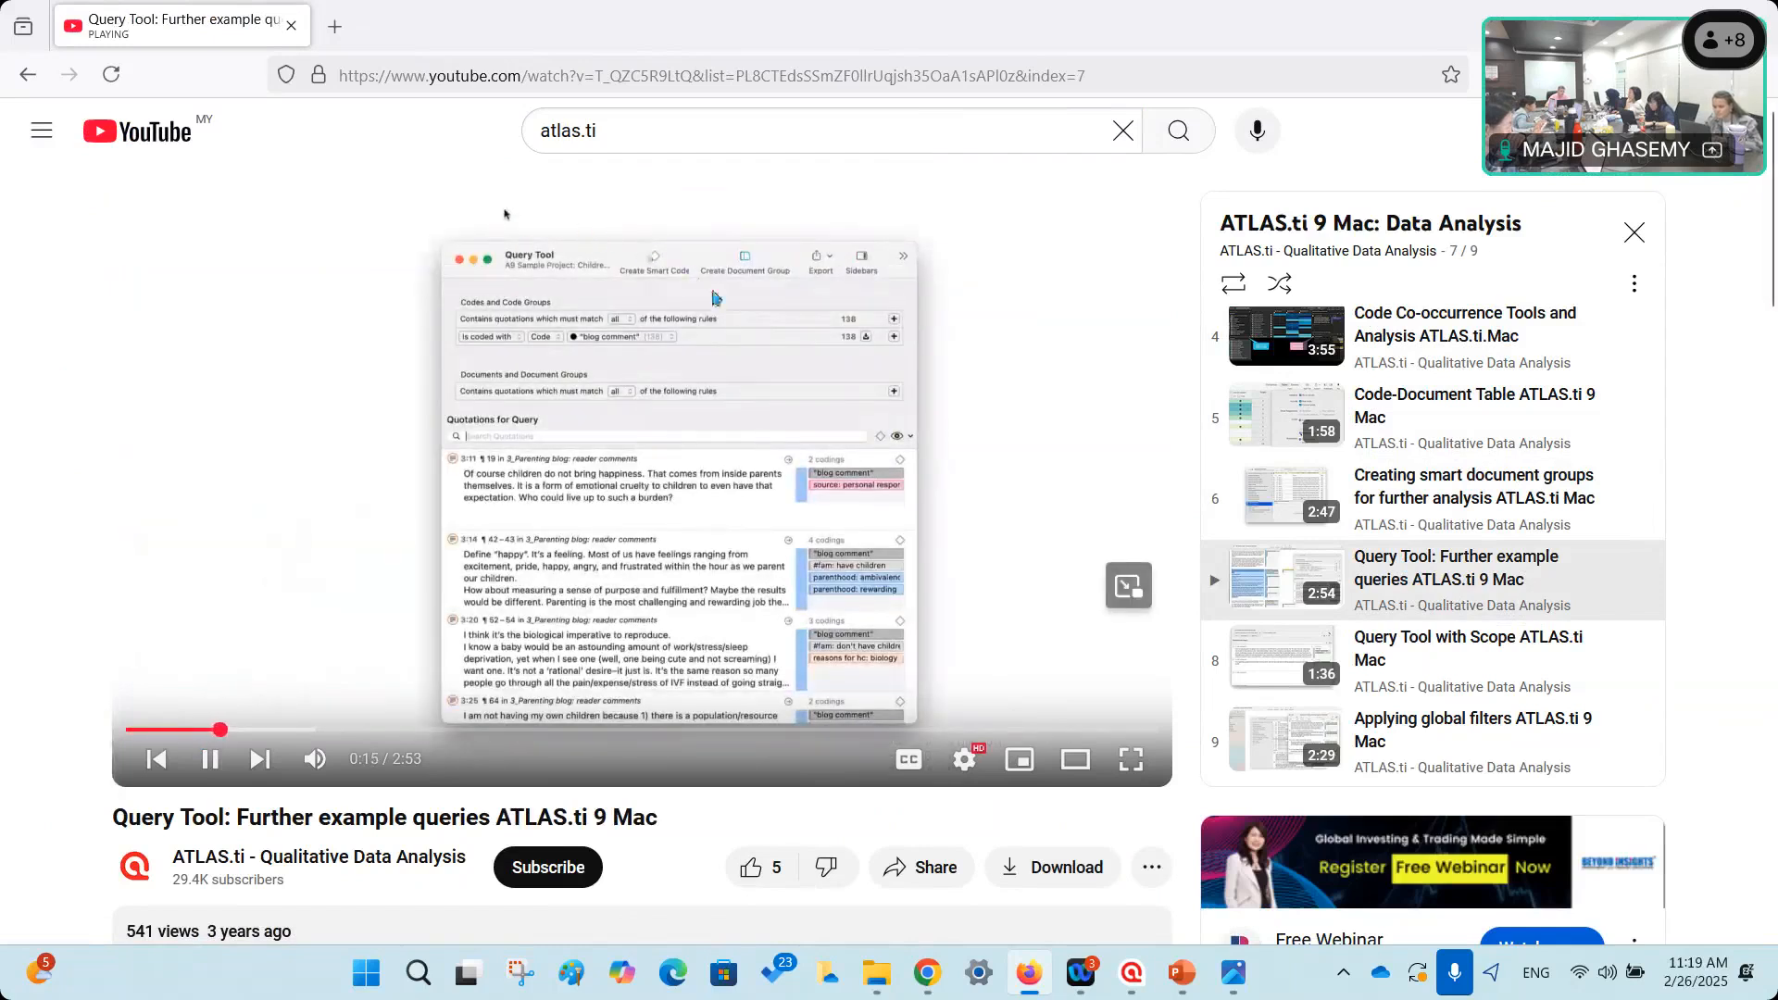
{"action": "left_click", "coordinate": [211, 760]}
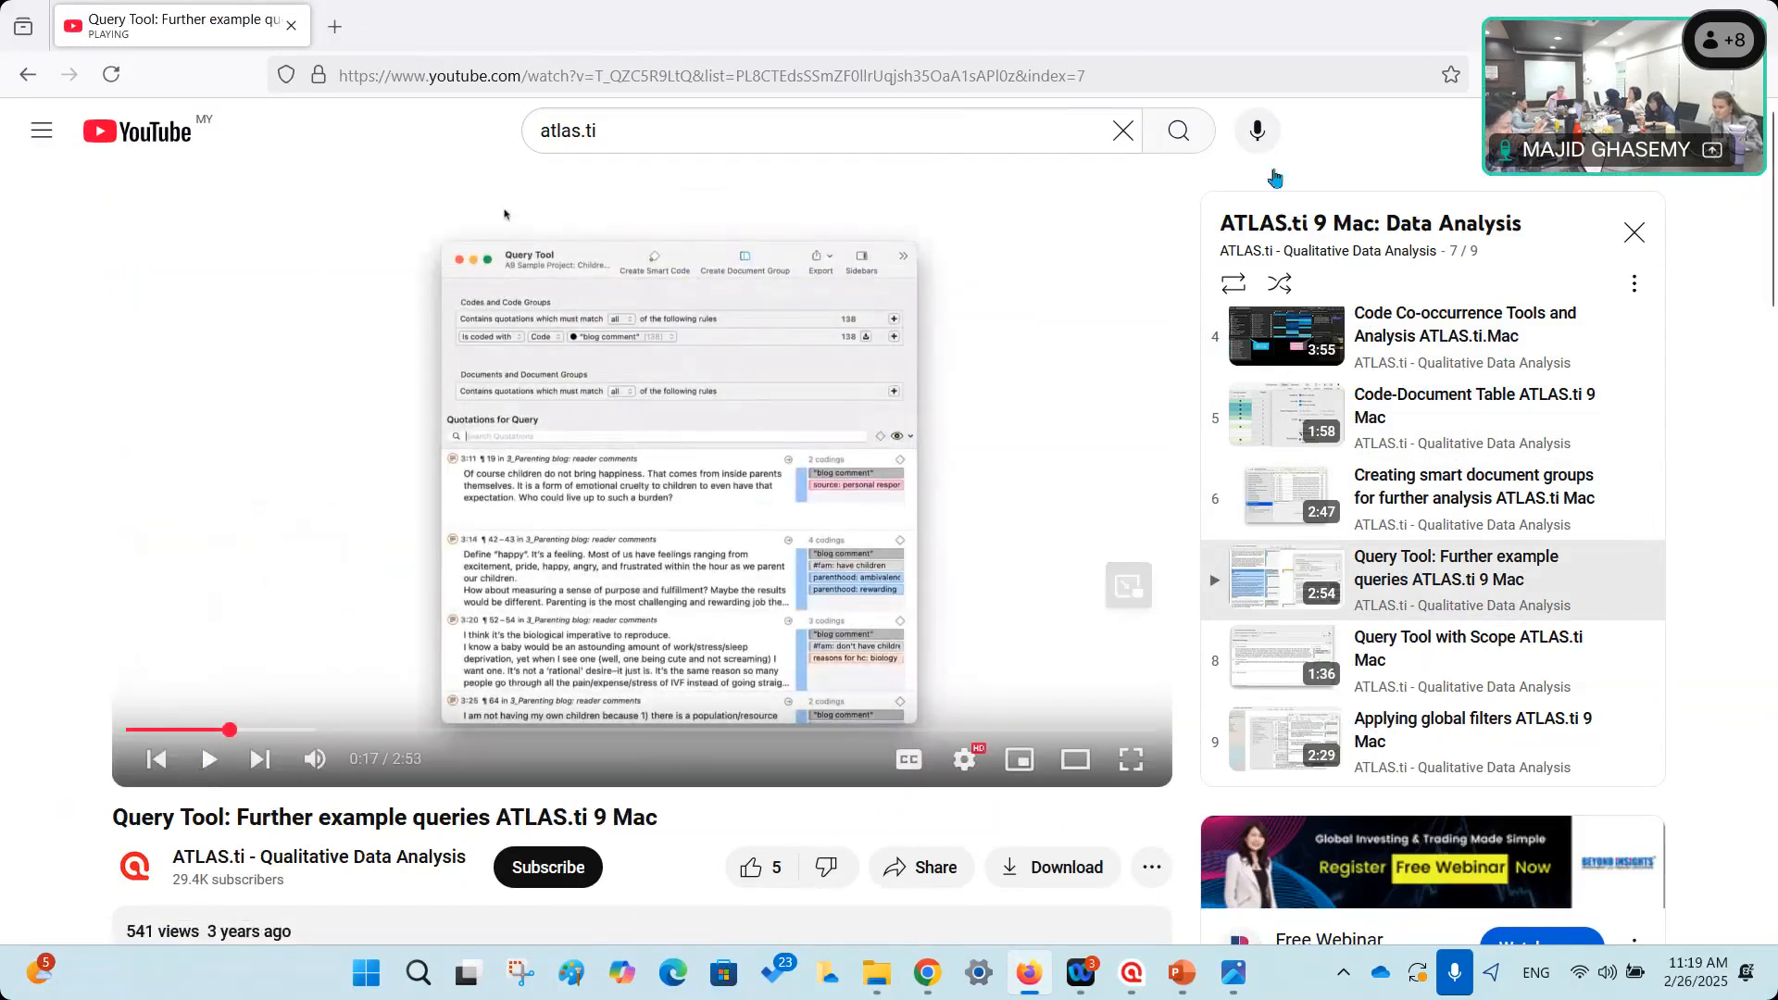